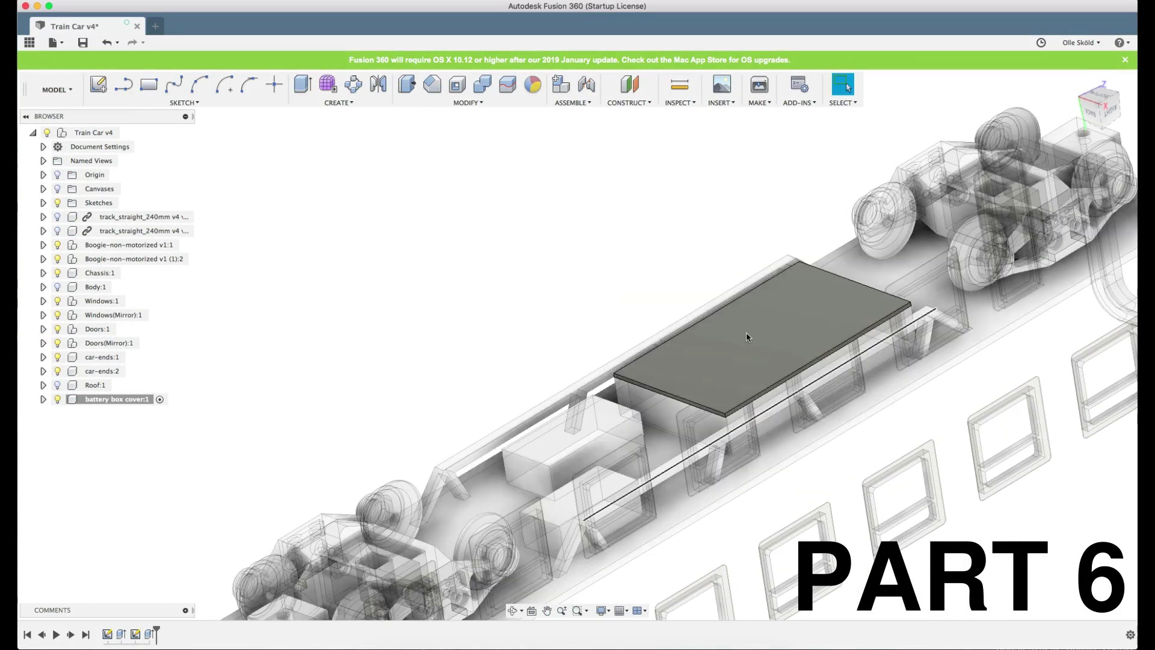
- Examine the battery box cover and the chassis underside of the train car from several angles
shift+middle_drag(746, 332, 724, 355)
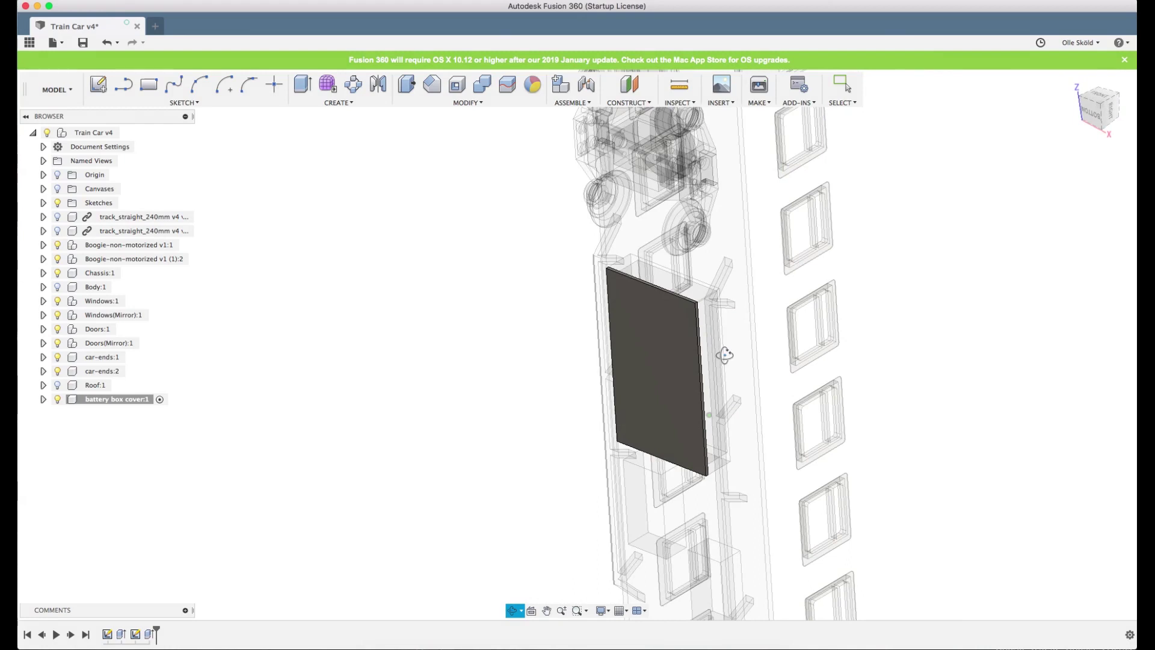
shift+middle_drag(725, 355, 687, 294)
scroll(721, 264, up, 6)
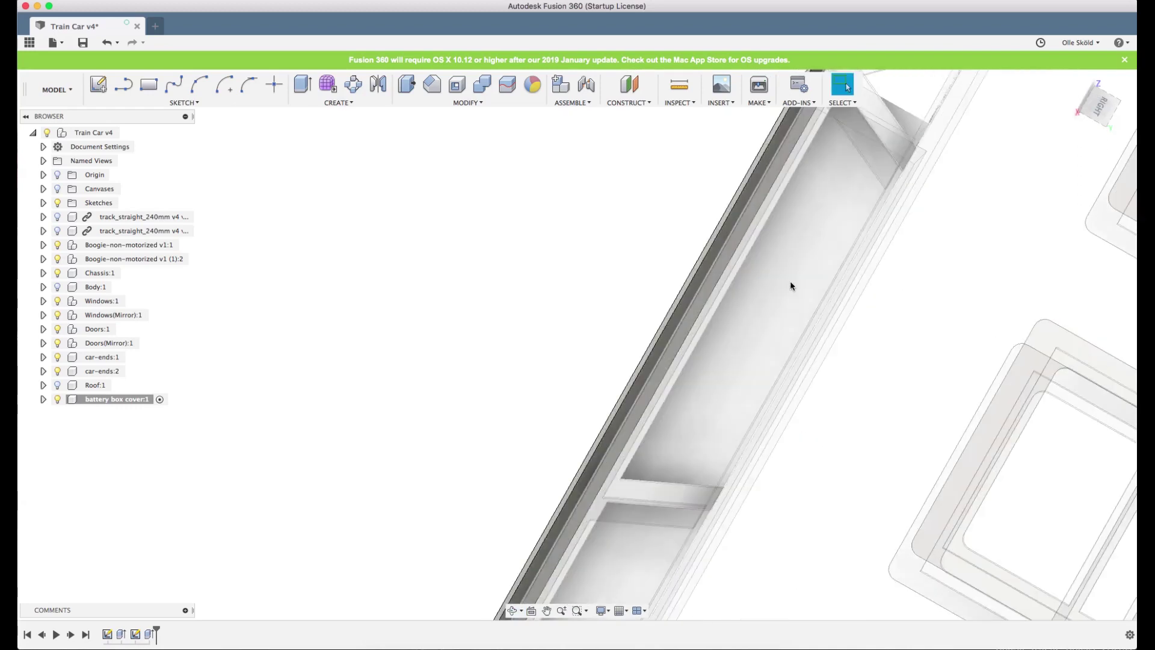
scroll(772, 266, down, 6)
shift+middle_drag(771, 266, 880, 338)
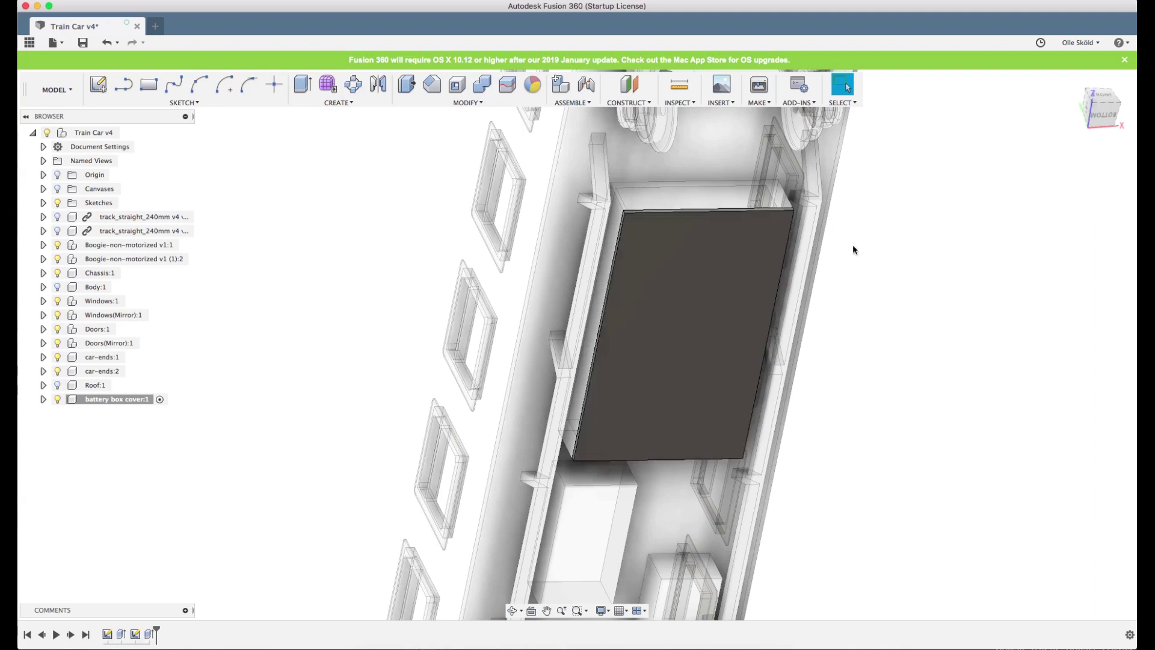
mouse_move(847, 237)
shift+middle_down()
mouse_move(796, 220)
mouse_move(814, 247)
mouse_move(830, 237)
shift+middle_up()
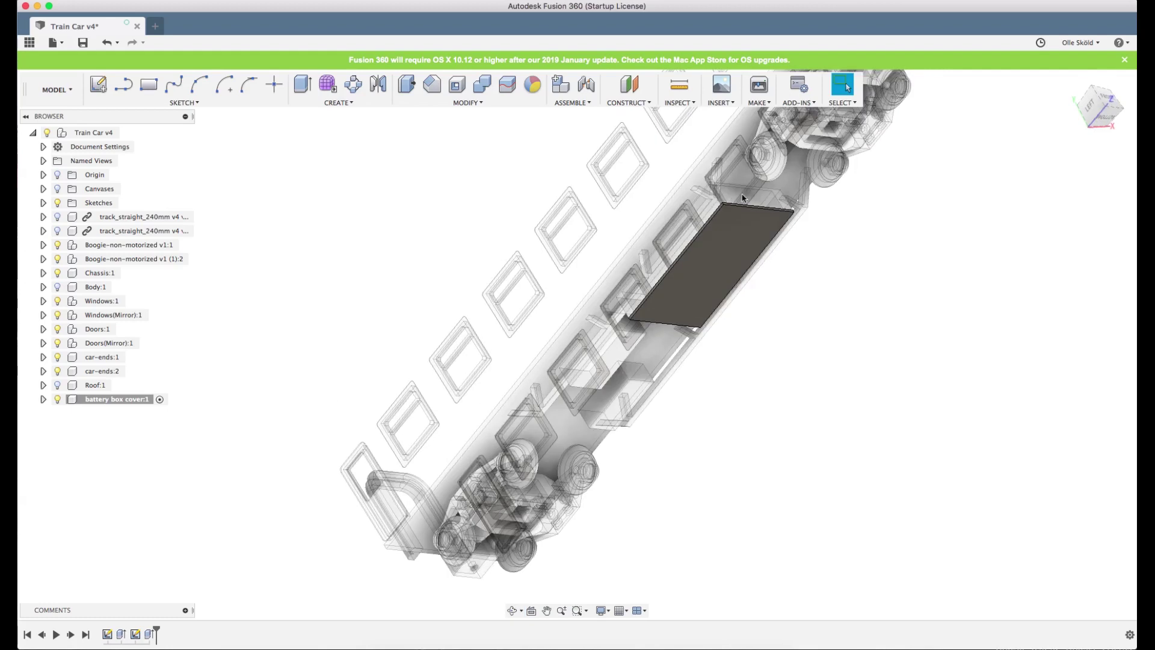
shift+middle_drag(755, 278, 821, 268)
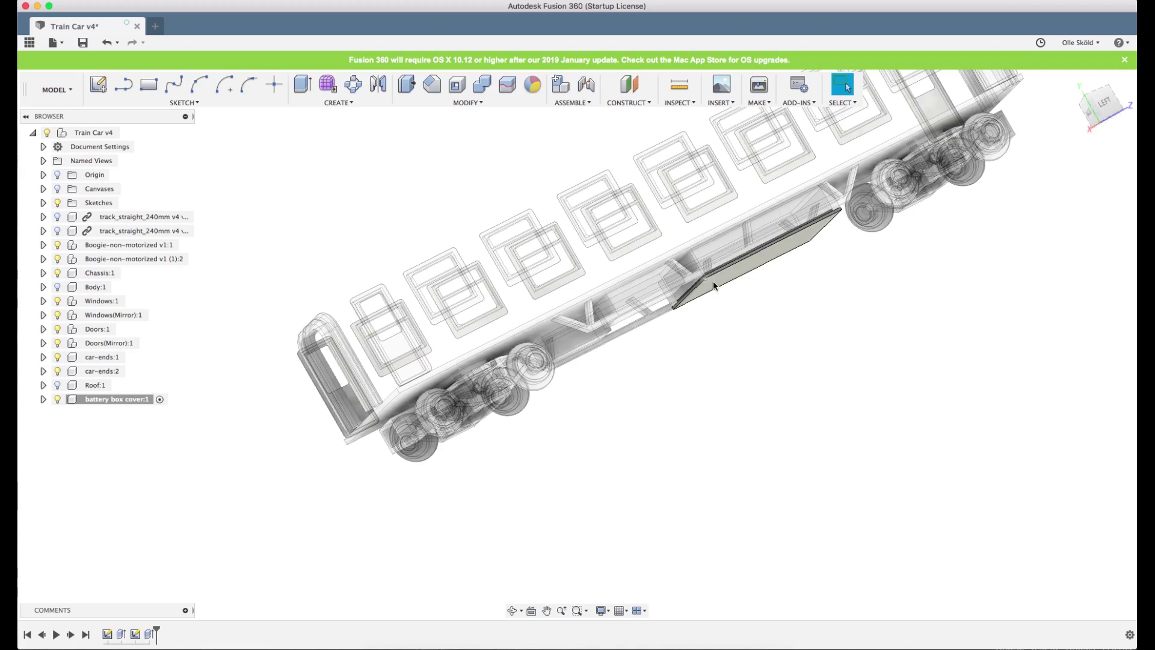
shift+middle_drag(796, 297, 814, 245)
scroll(659, 291, up, 5)
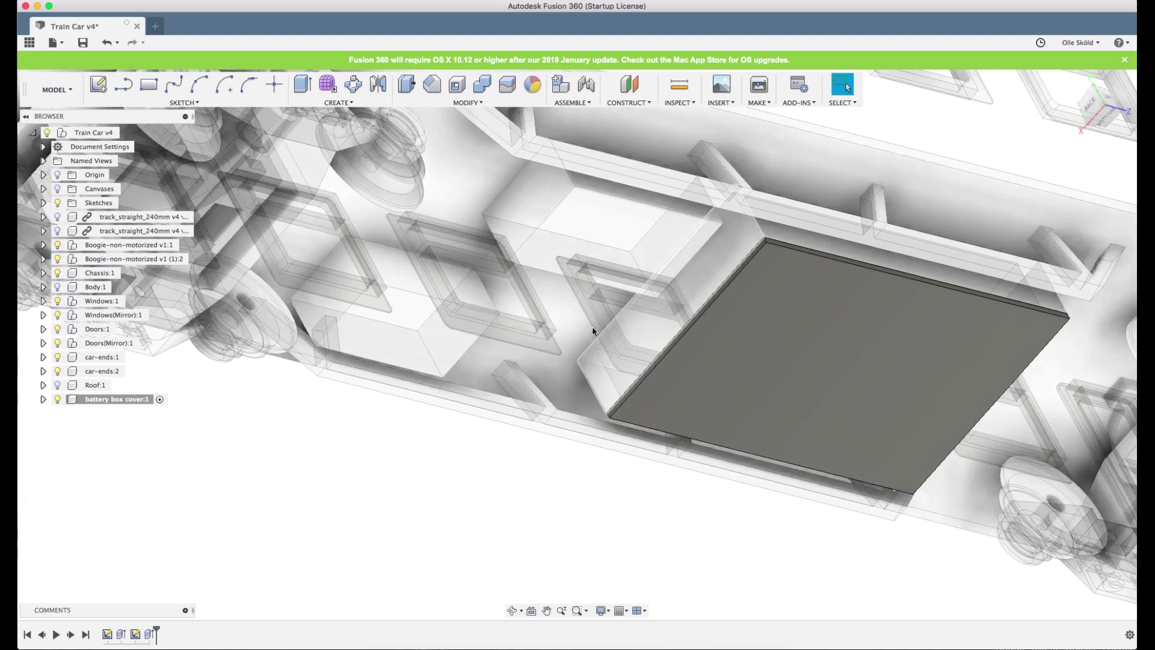
scroll(705, 327, down, 5)
shift+middle_drag(840, 335, 749, 367)
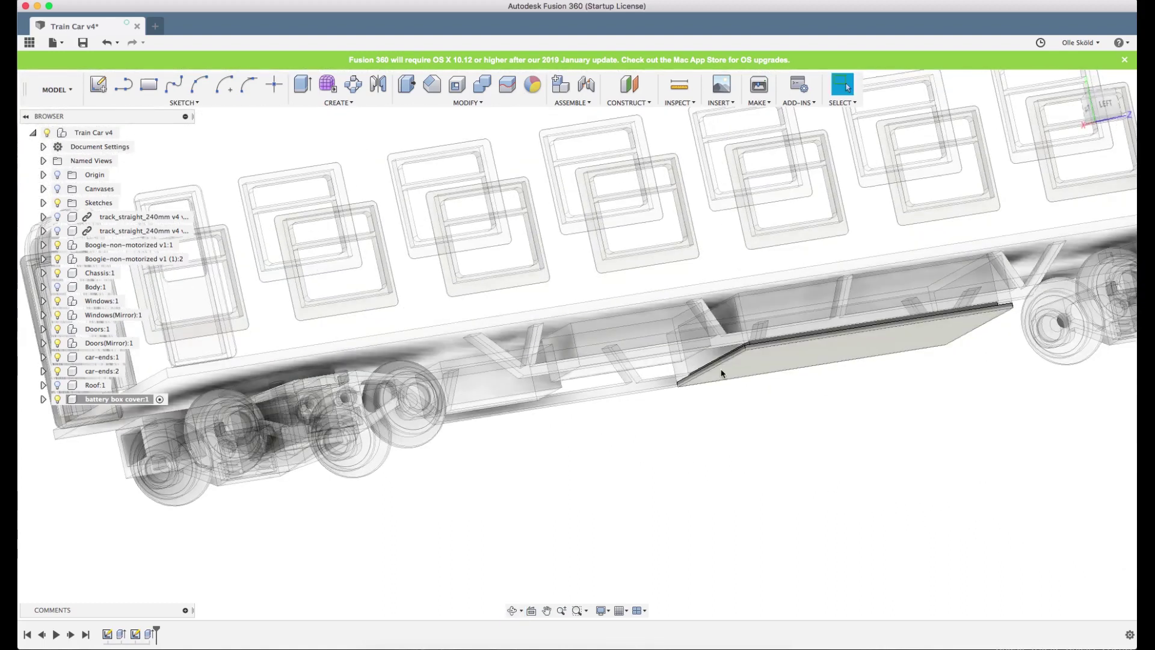
shift+middle_drag(942, 414, 770, 484)
scroll(770, 484, up, 5)
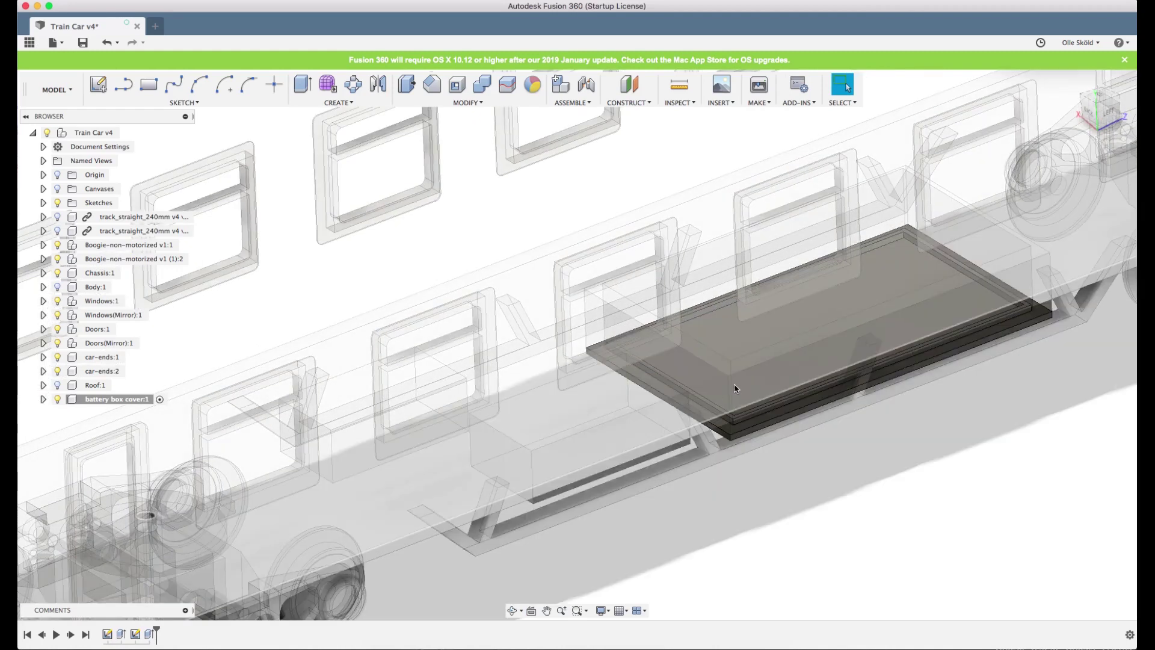
shift+middle_drag(734, 388, 782, 379)
scroll(829, 402, down, 8)
- Show the Roof and Body components and activate the top-level Train Car v4 assembly
click(57, 385)
click(57, 385)
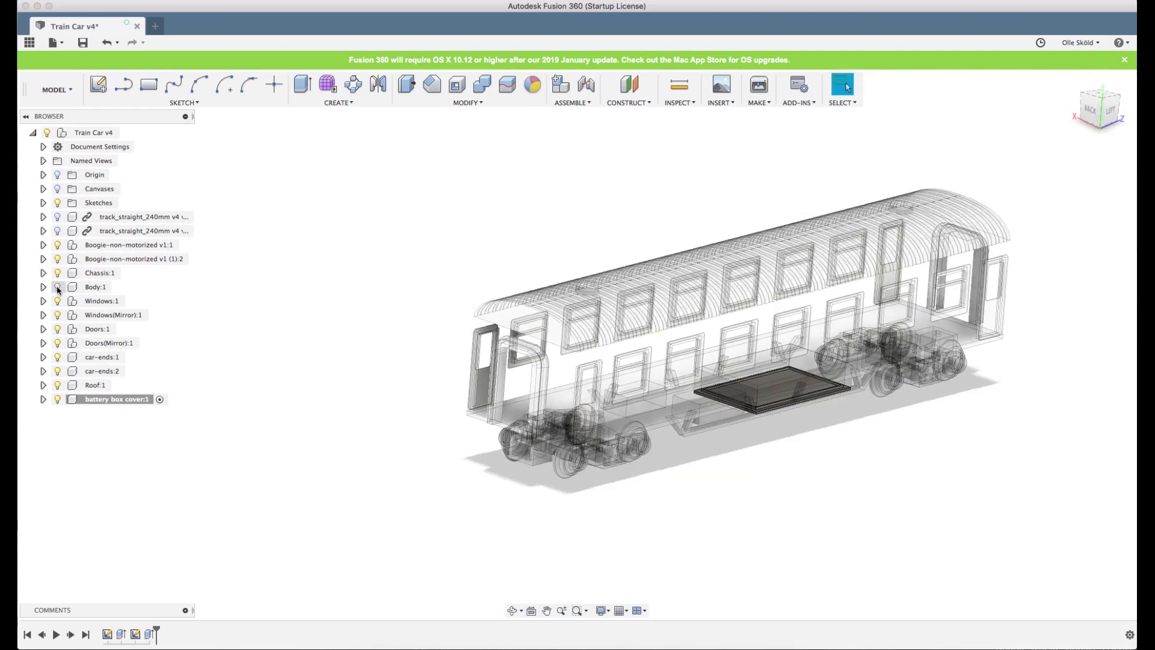
right_click(86, 135)
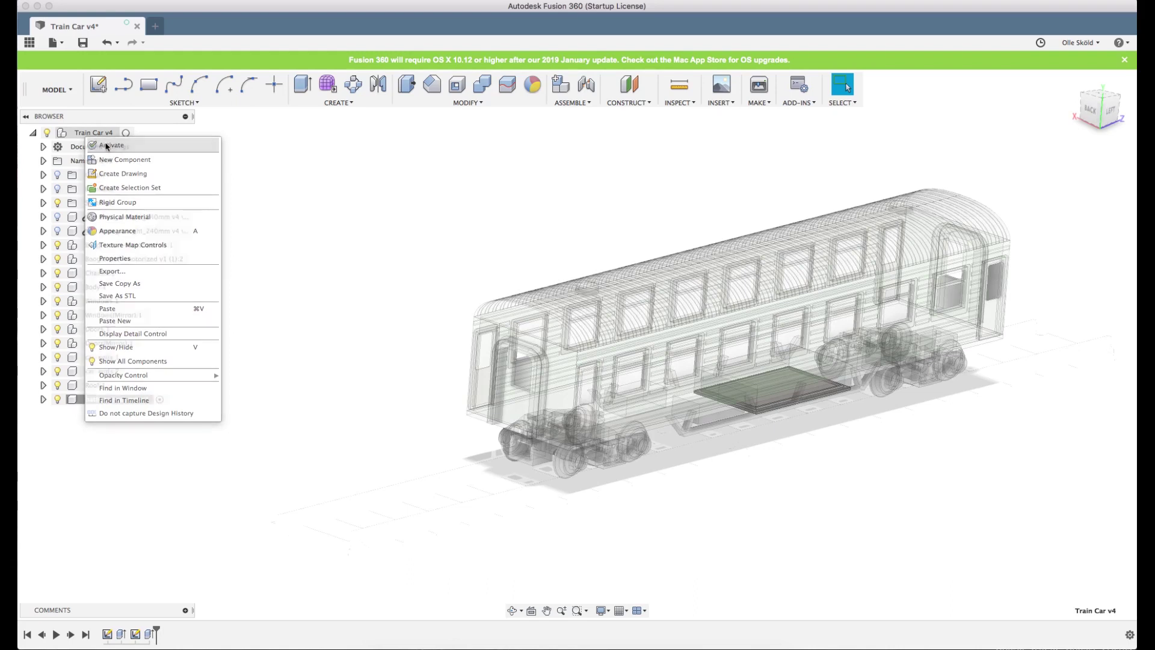
click(109, 145)
shift+middle_drag(489, 232, 288, 248)
shift+middle_drag(655, 328, 719, 307)
scroll(782, 283, up, 3)
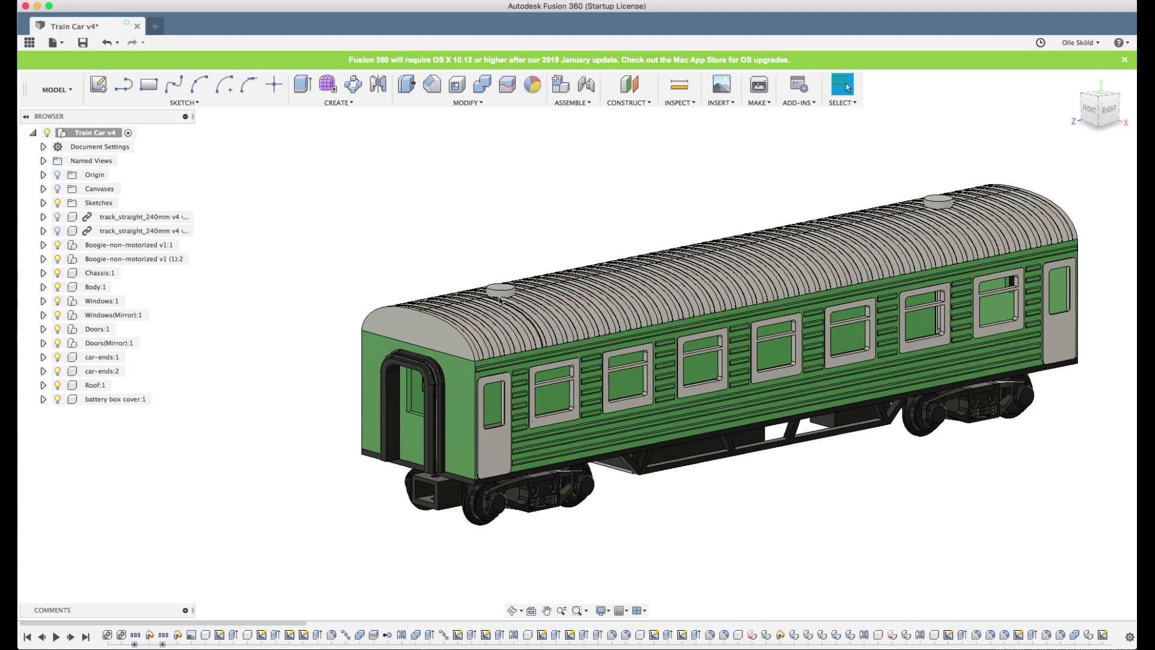
scroll(999, 267, up, 3)
scroll(938, 270, down, 2)
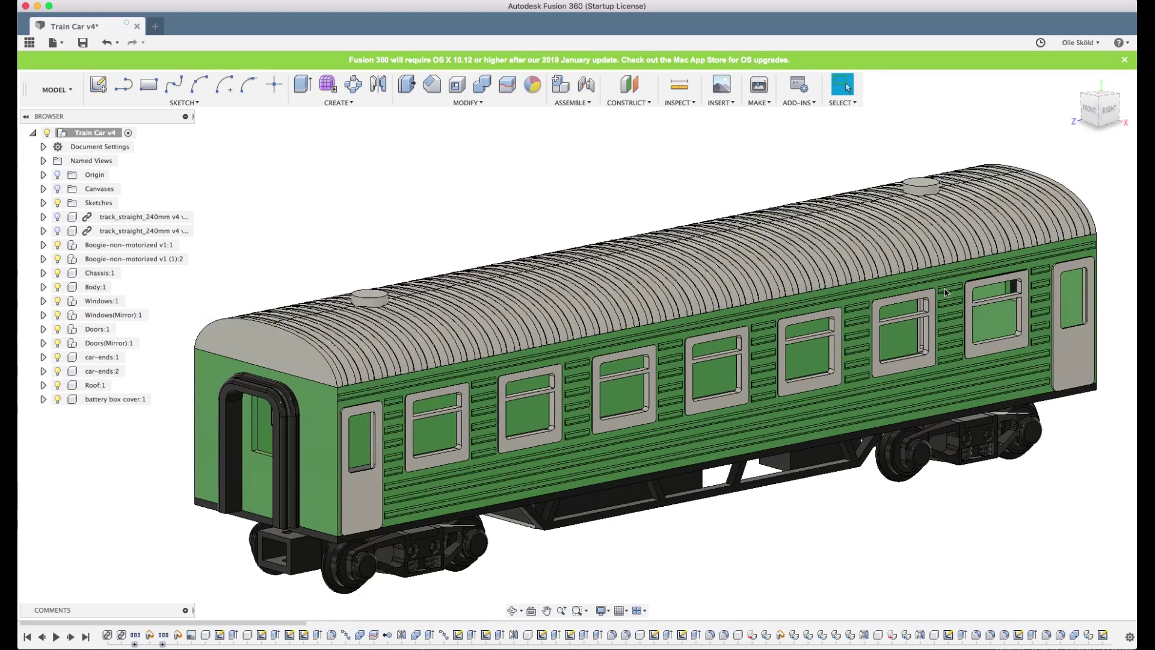
scroll(583, 354, down, 2)
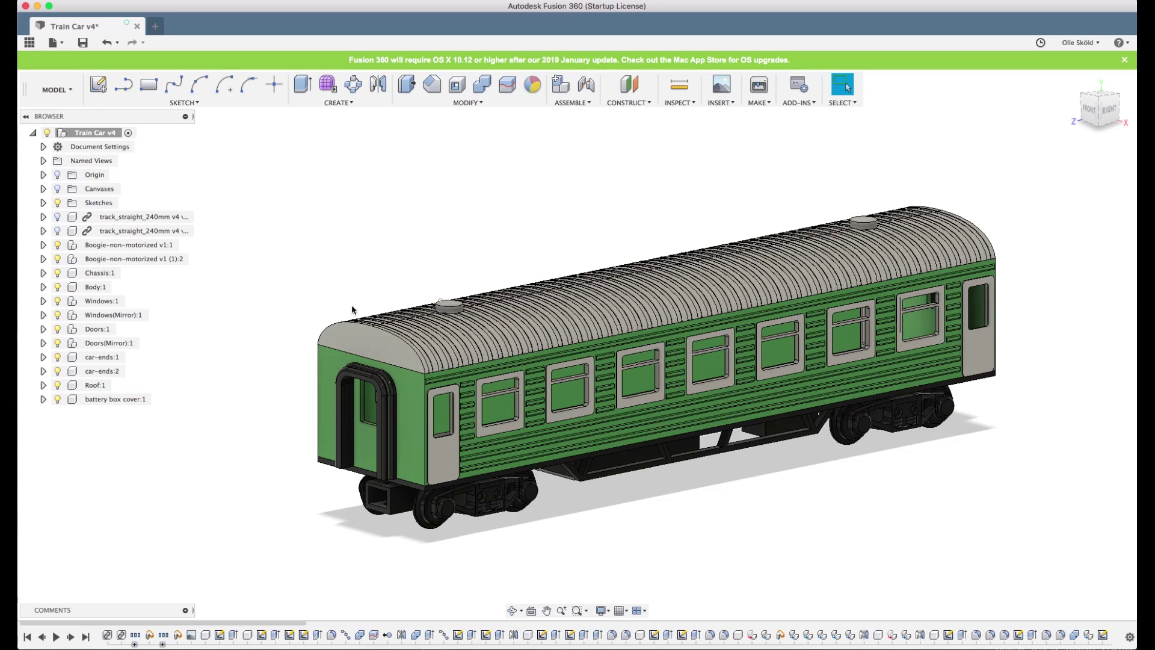
- Activate the Roof component and isolate it so all other components are hidden
right_click(91, 388)
click(121, 29)
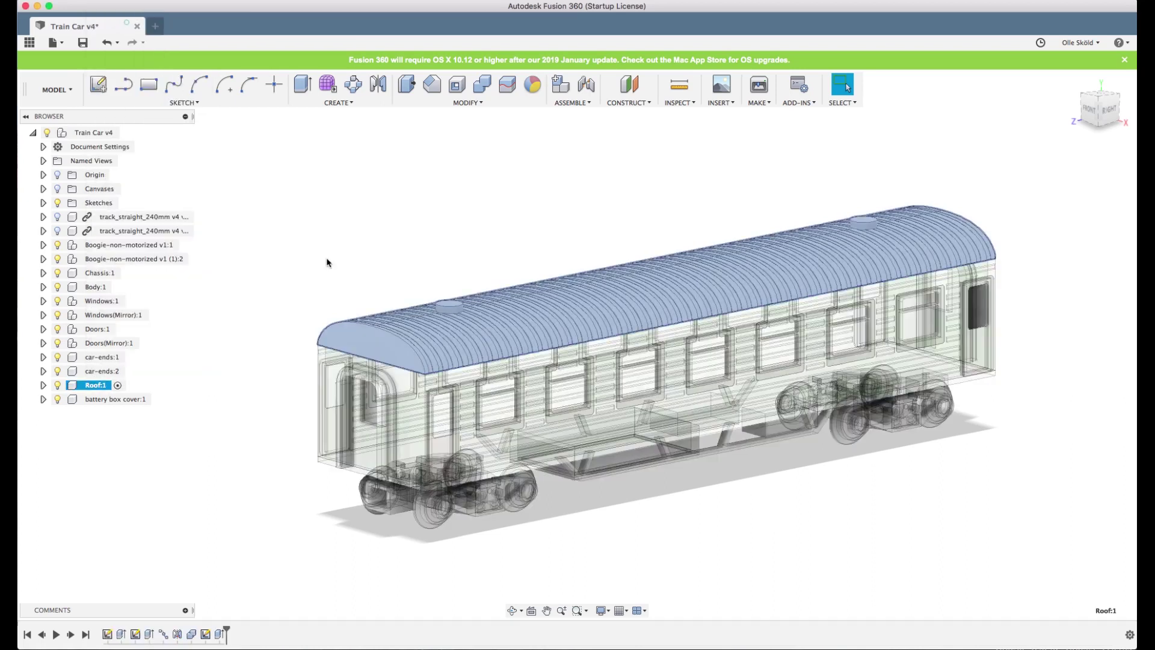
click(377, 308)
click(206, 633)
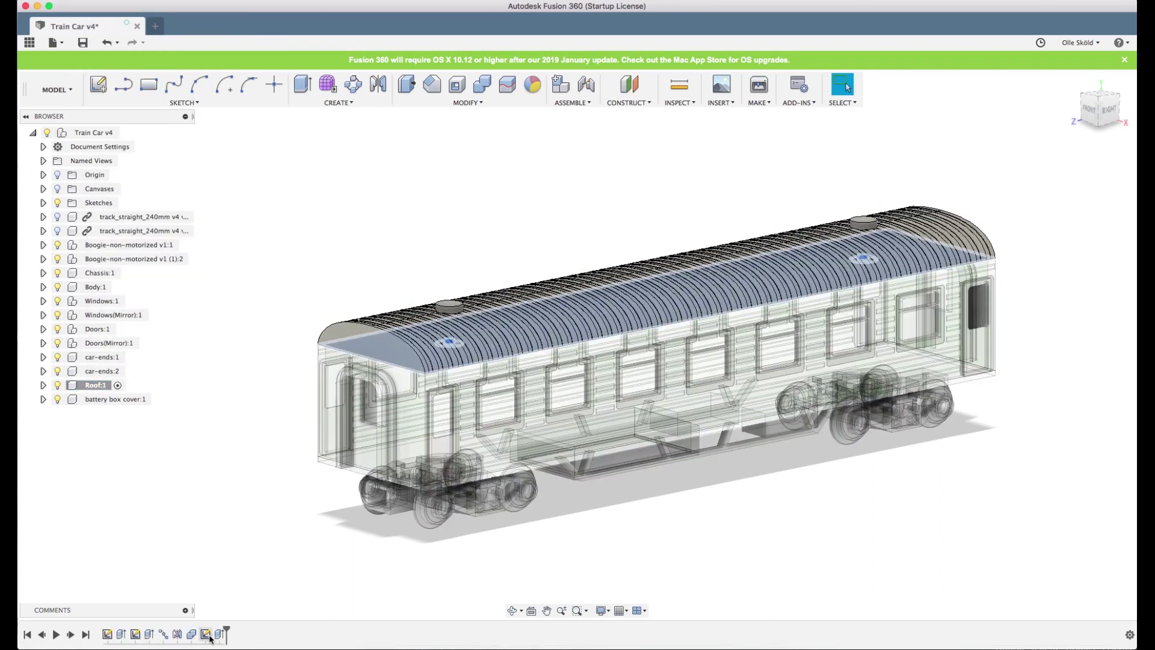
click(183, 458)
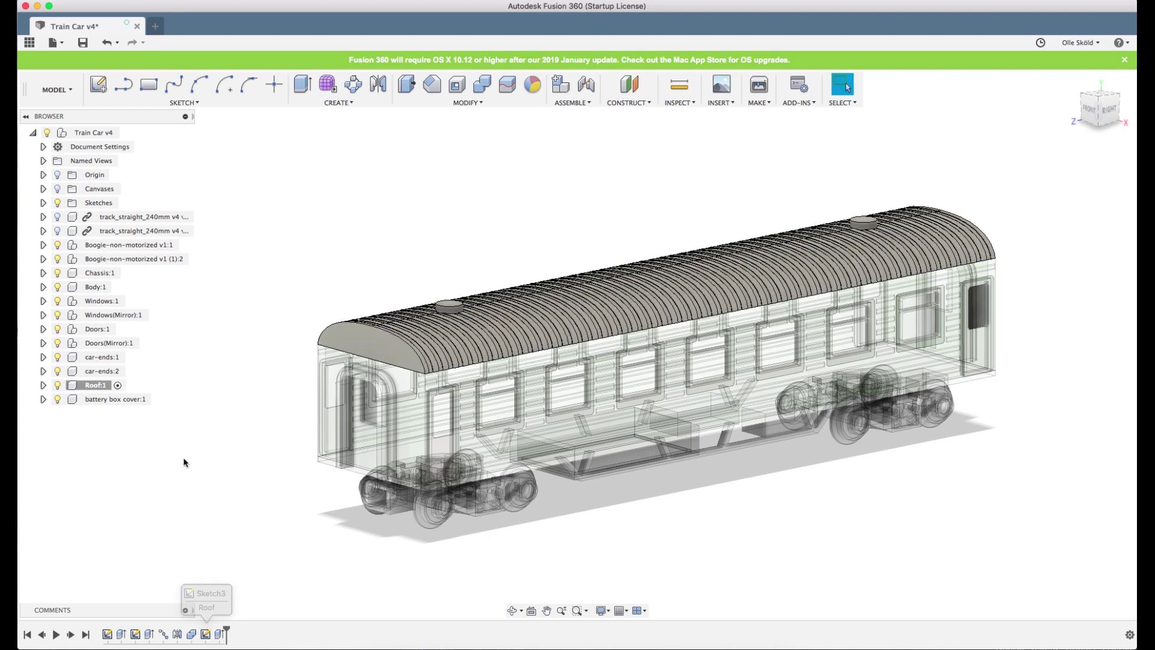
right_click(94, 388)
click(118, 349)
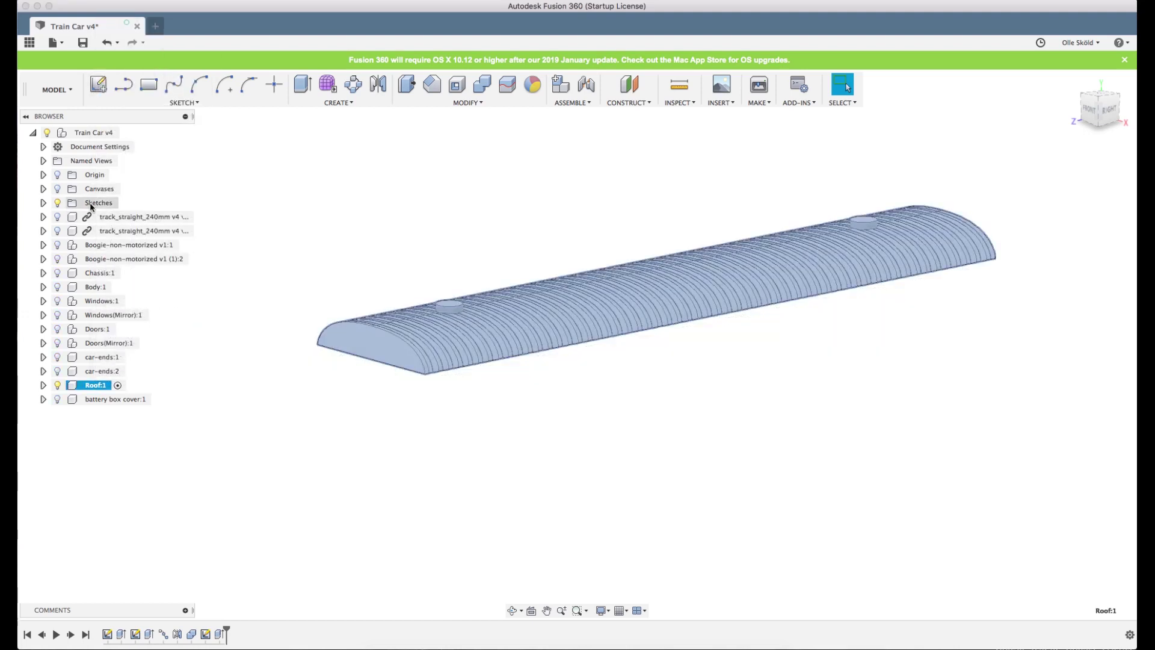
click(312, 435)
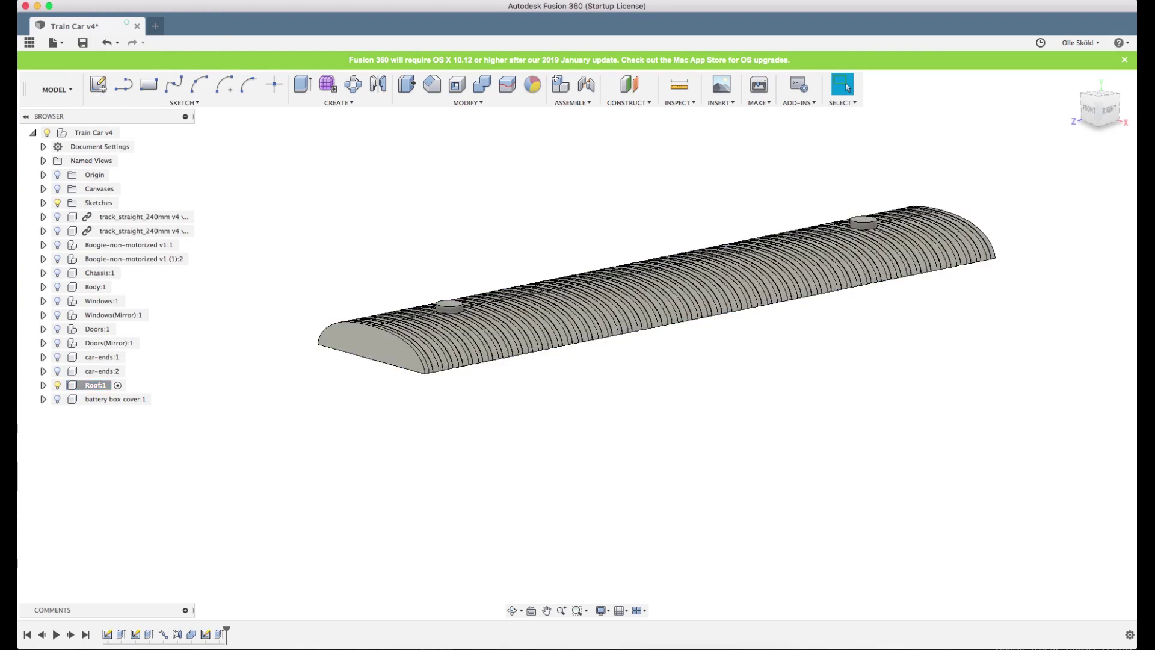
- Open the roof's Sketch3 with the two vent circles for editing from the underside and hide the roof's Body1
double_click(204, 635)
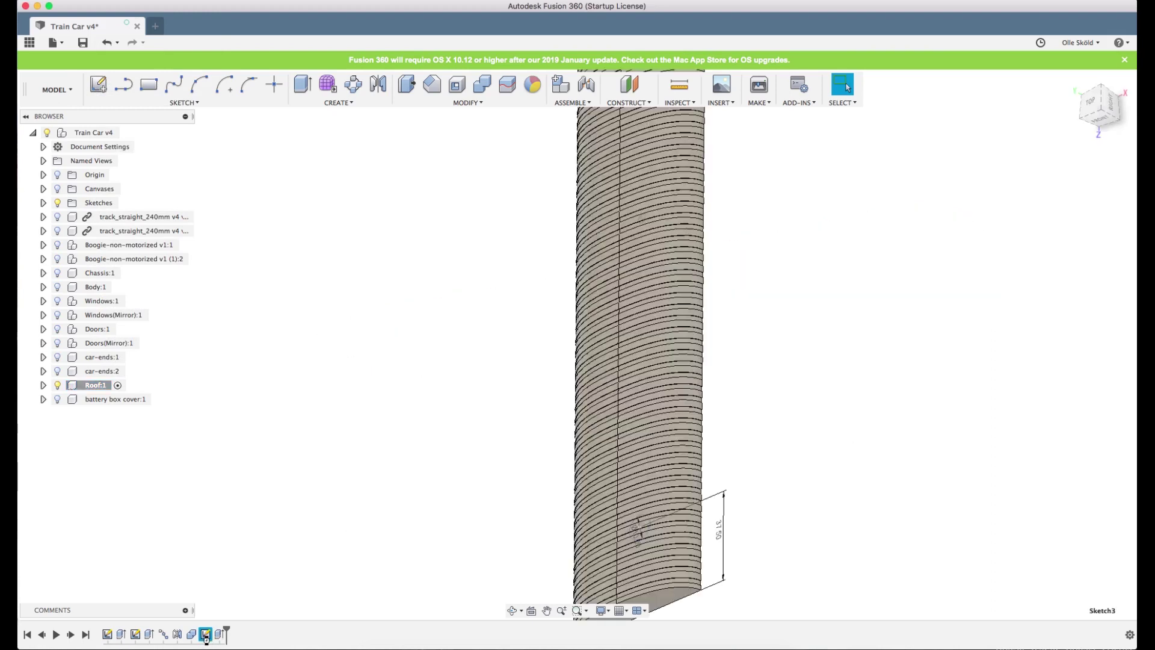
shift+middle_drag(656, 425, 492, 425)
scroll(687, 507, up, 3)
shift+middle_drag(688, 507, 669, 451)
key(c)
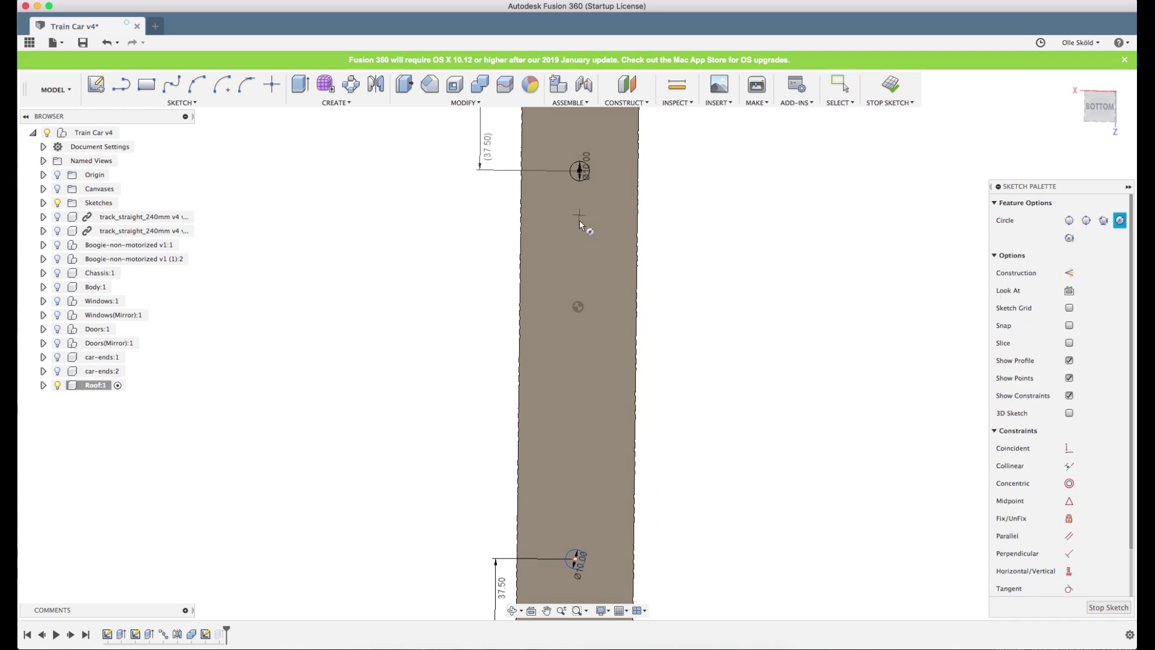
click(1099, 106)
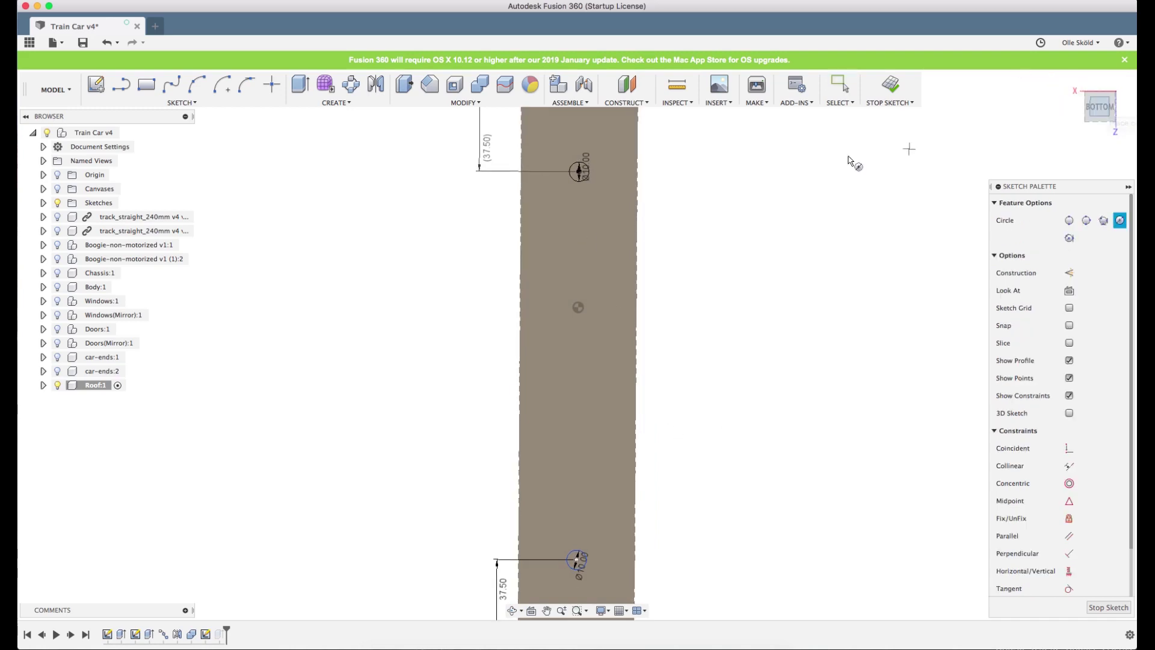
scroll(594, 283, up, 2)
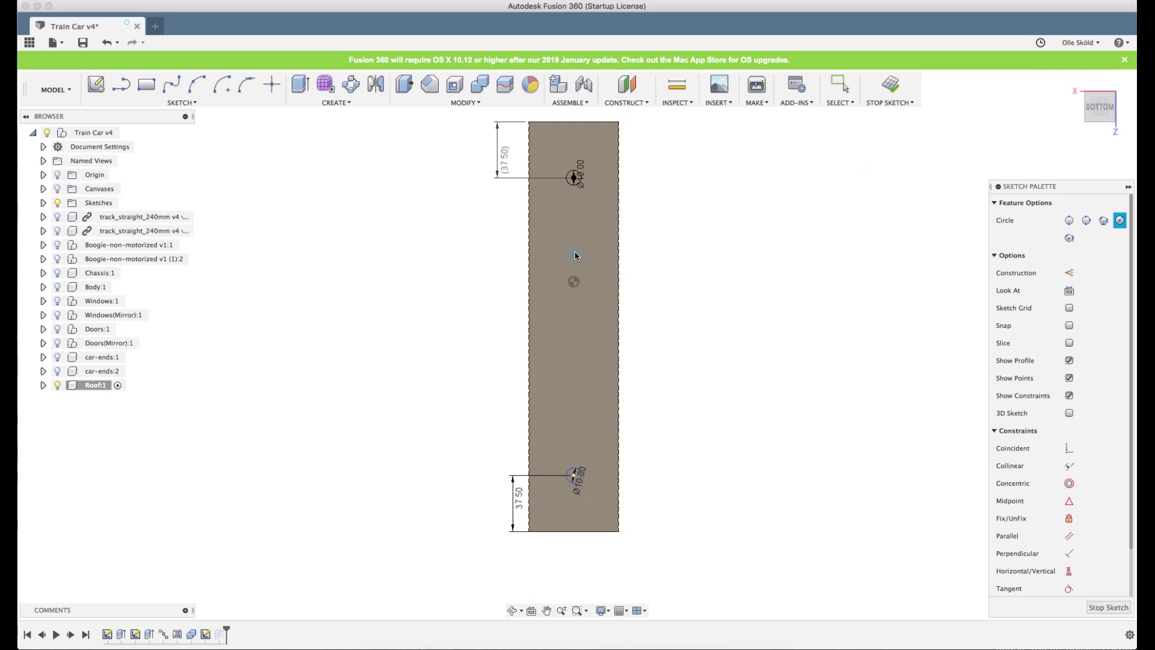
scroll(575, 255, up, 2)
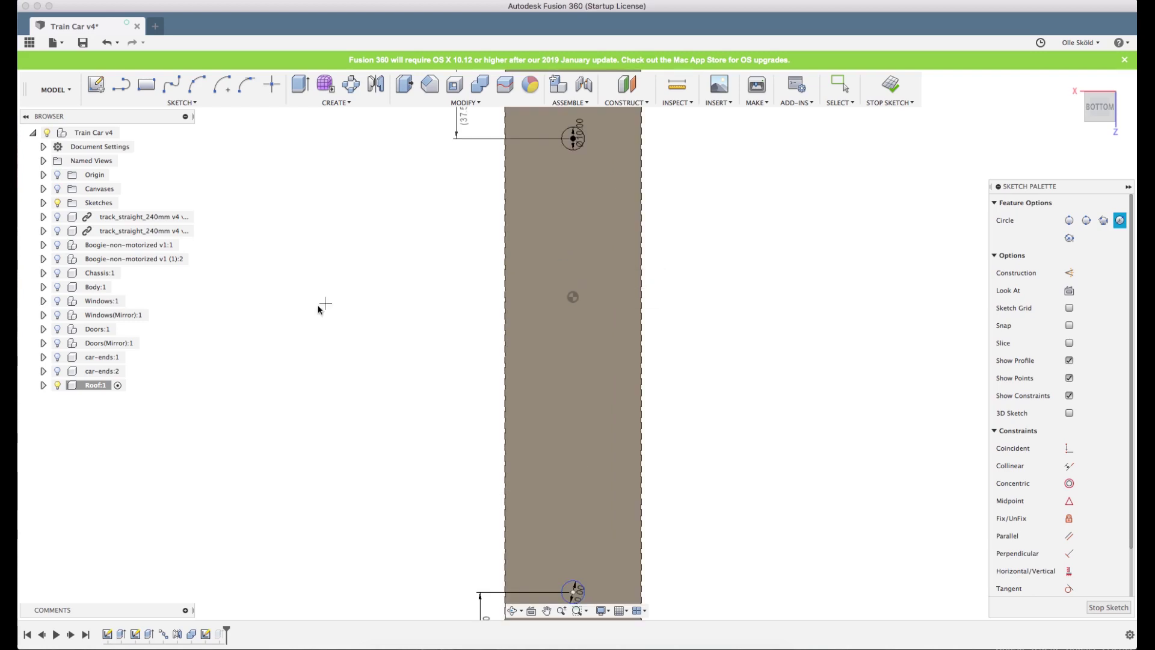
click(42, 385)
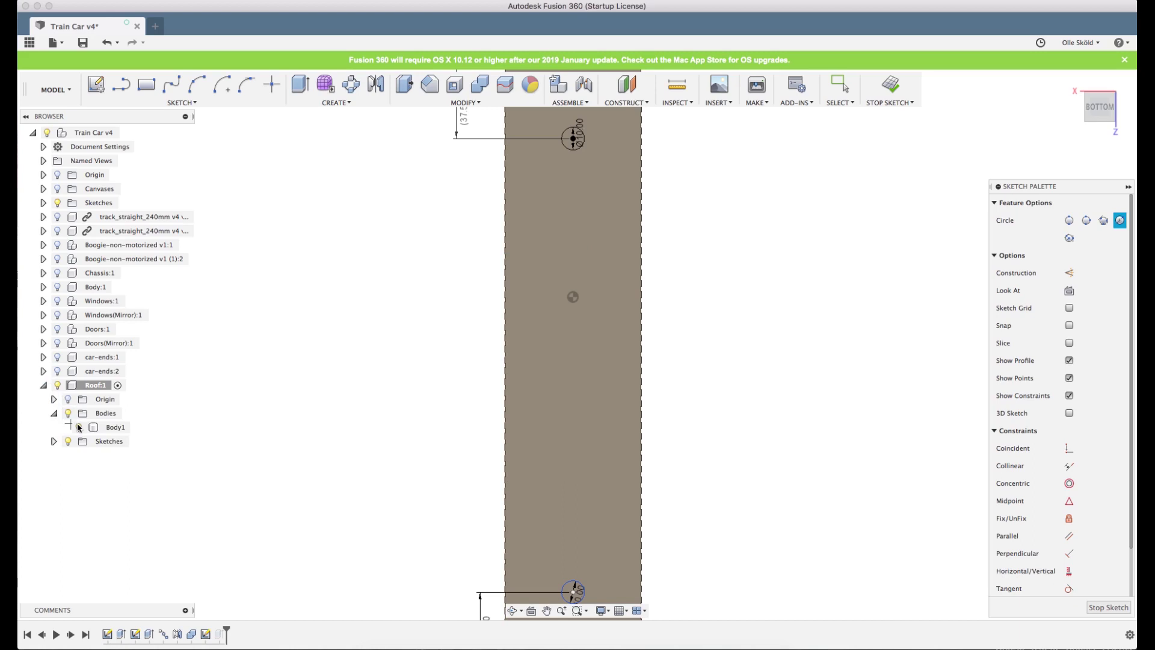
click(79, 427)
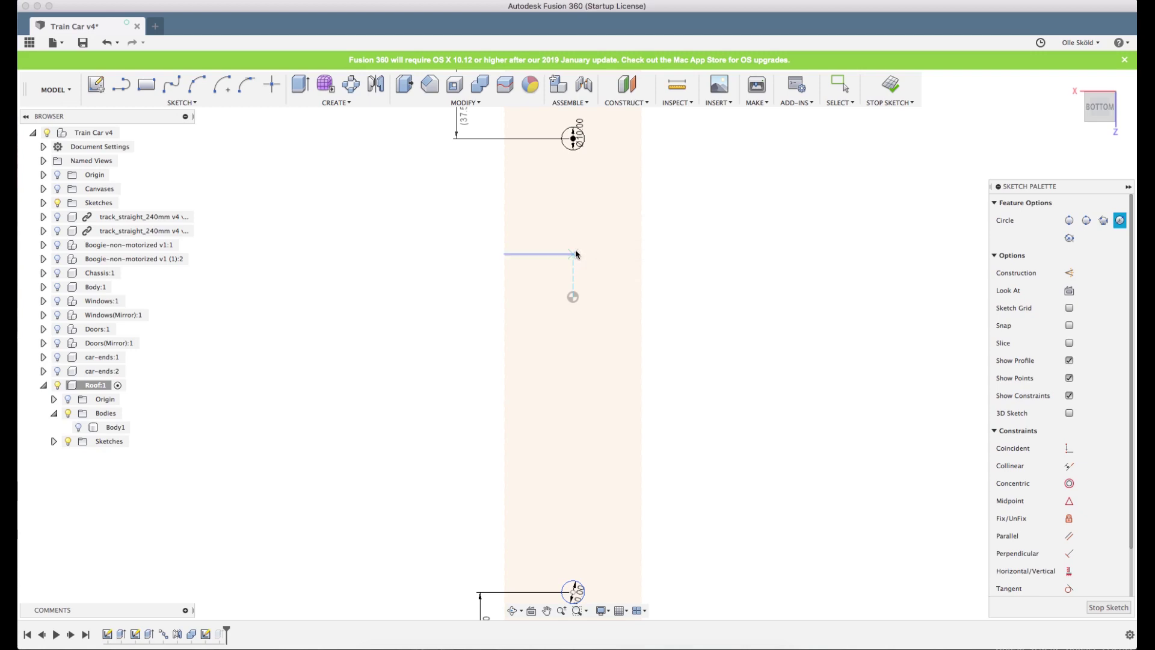
- Sketch three 10 mm diameter circles along the roof's centreline, spaced between the two existing vent circles
click(572, 229)
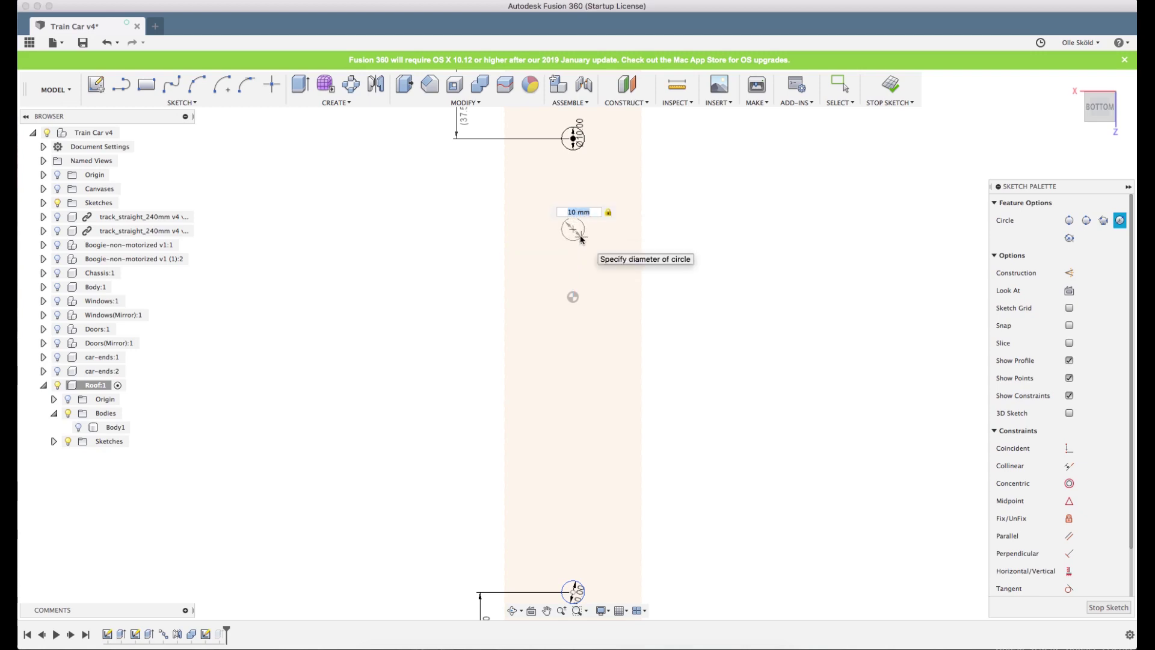
key(Return)
key(Escape)
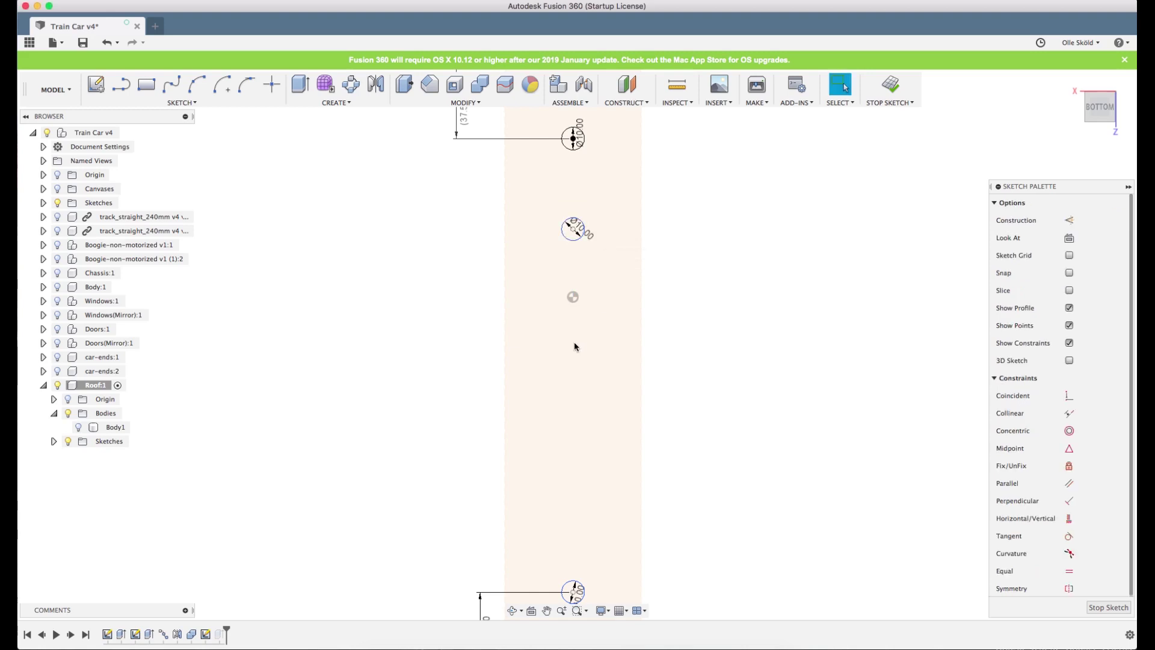
key(c)
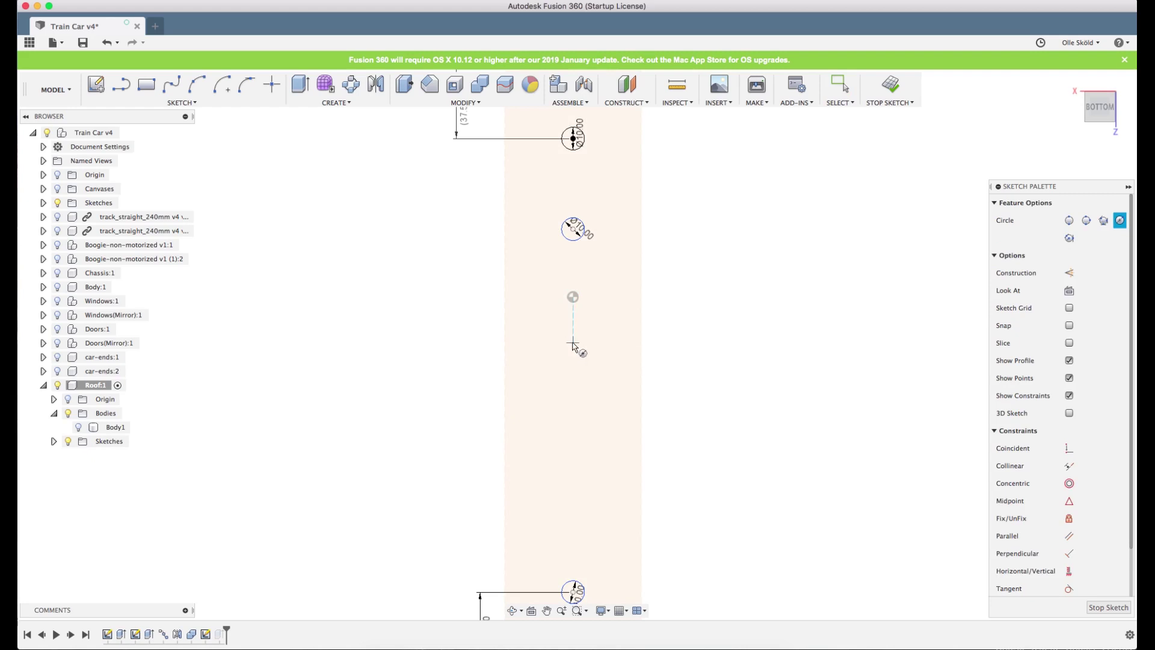
click(572, 349)
text(10)
key(Tab)
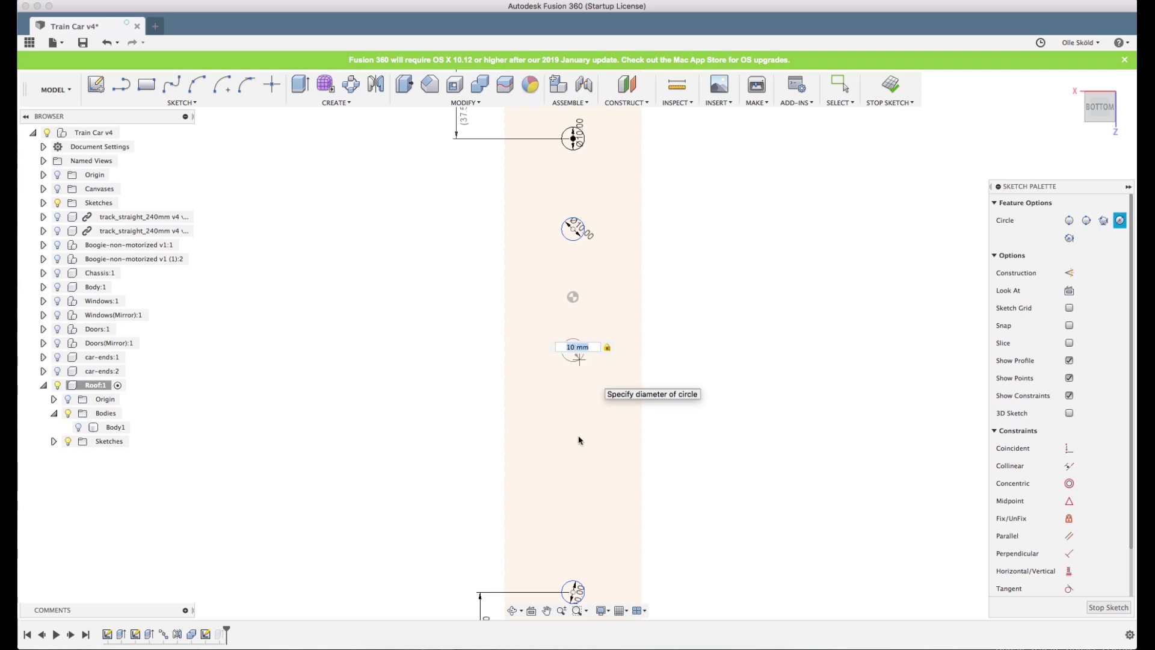
key(Return)
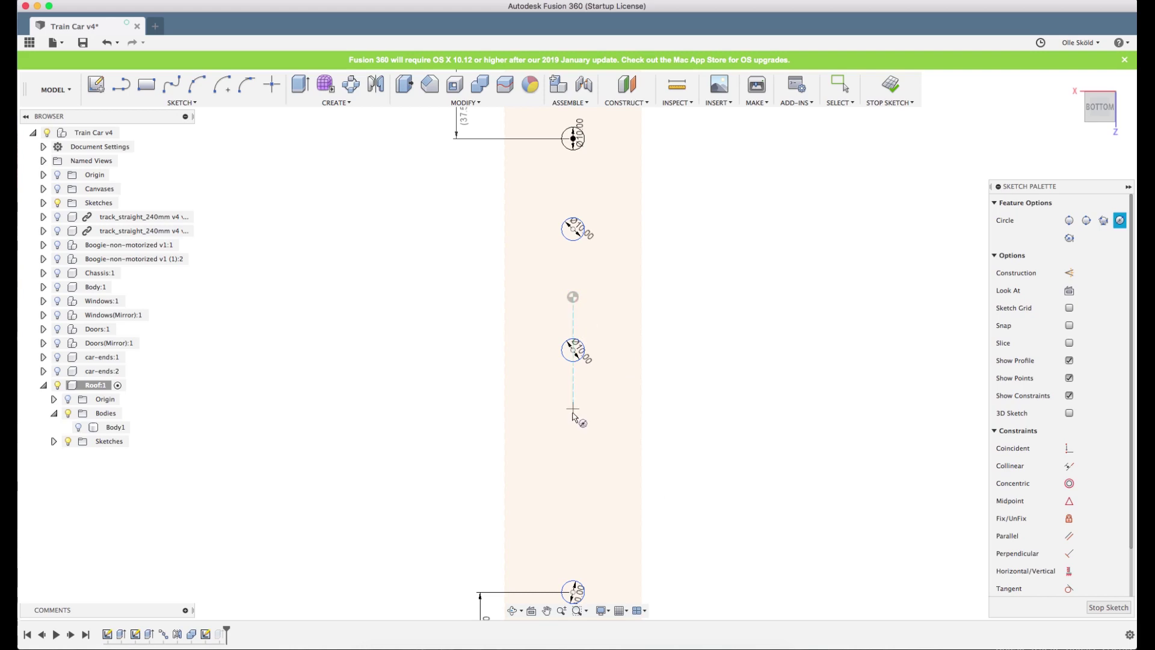
click(573, 460)
text(10)
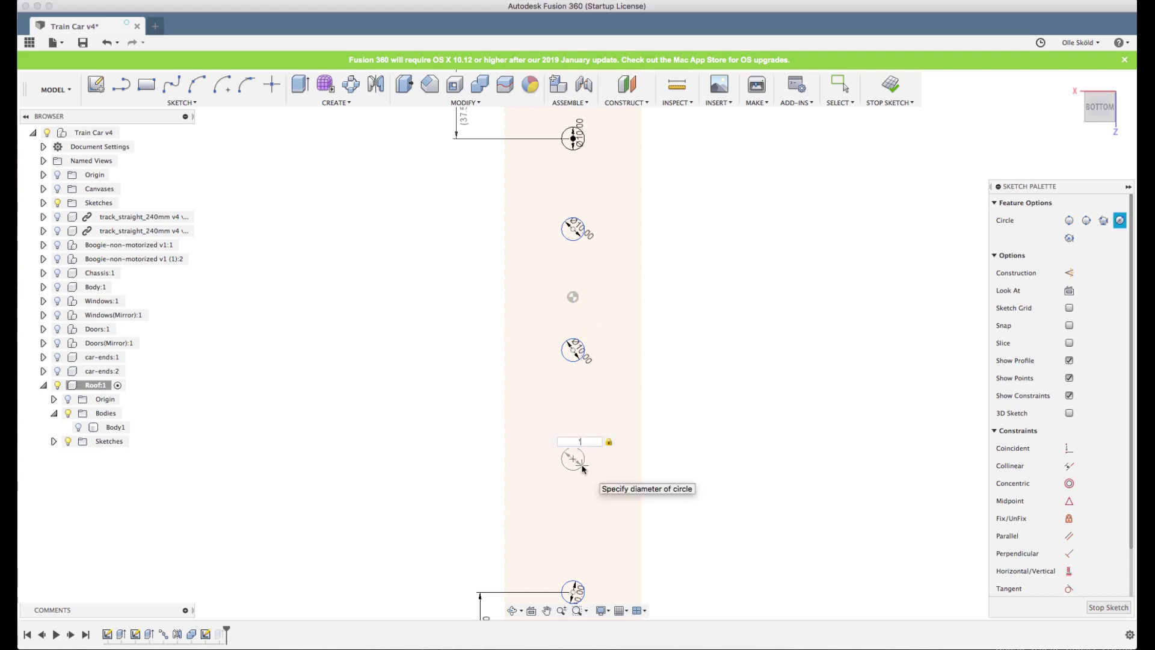
key(Return)
key(Escape)
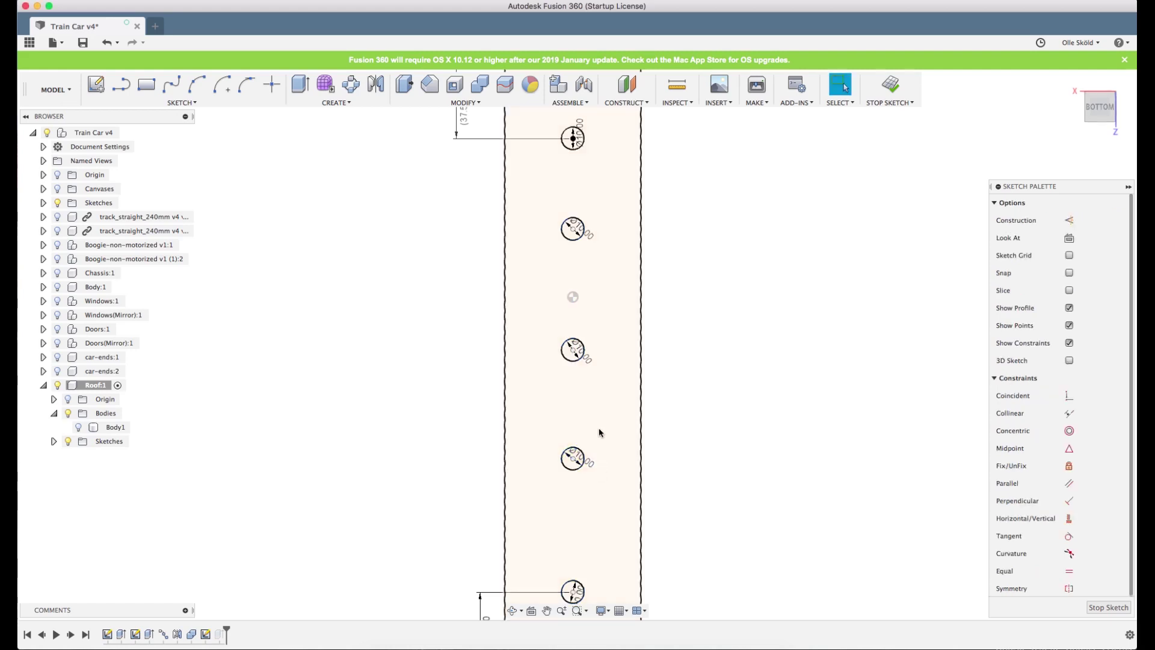
- Dimension the centre distance between the +Z end vent circle and the nearest new circle at 60 mm
scroll(599, 432, down, 1)
click(575, 570)
click(573, 451)
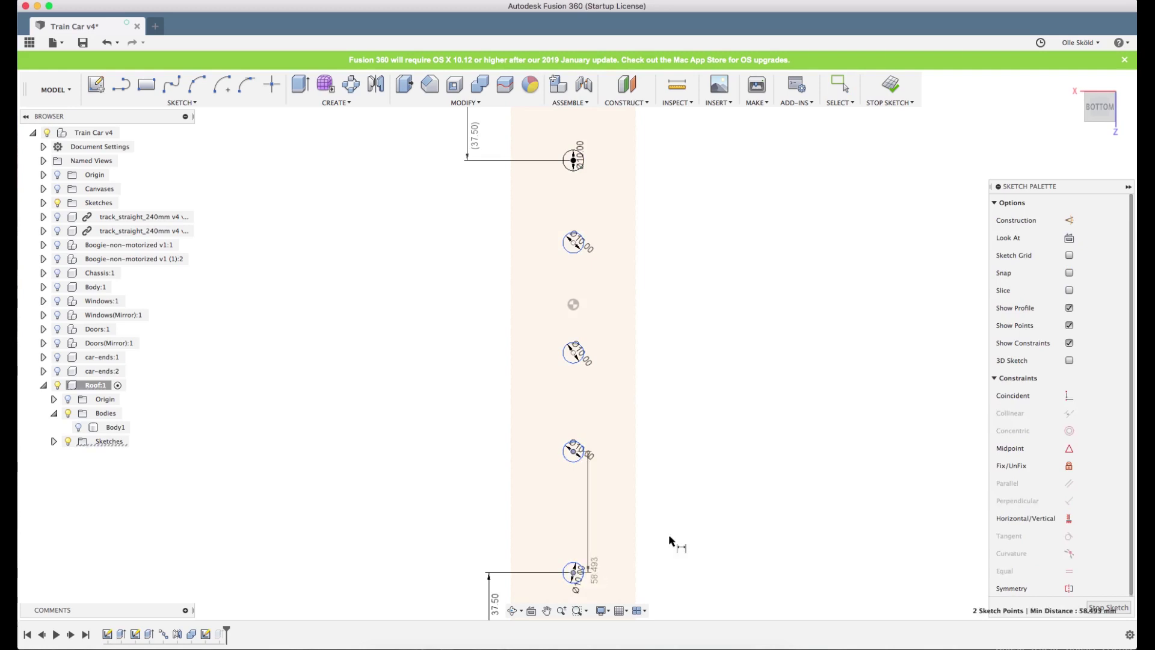
click(792, 526)
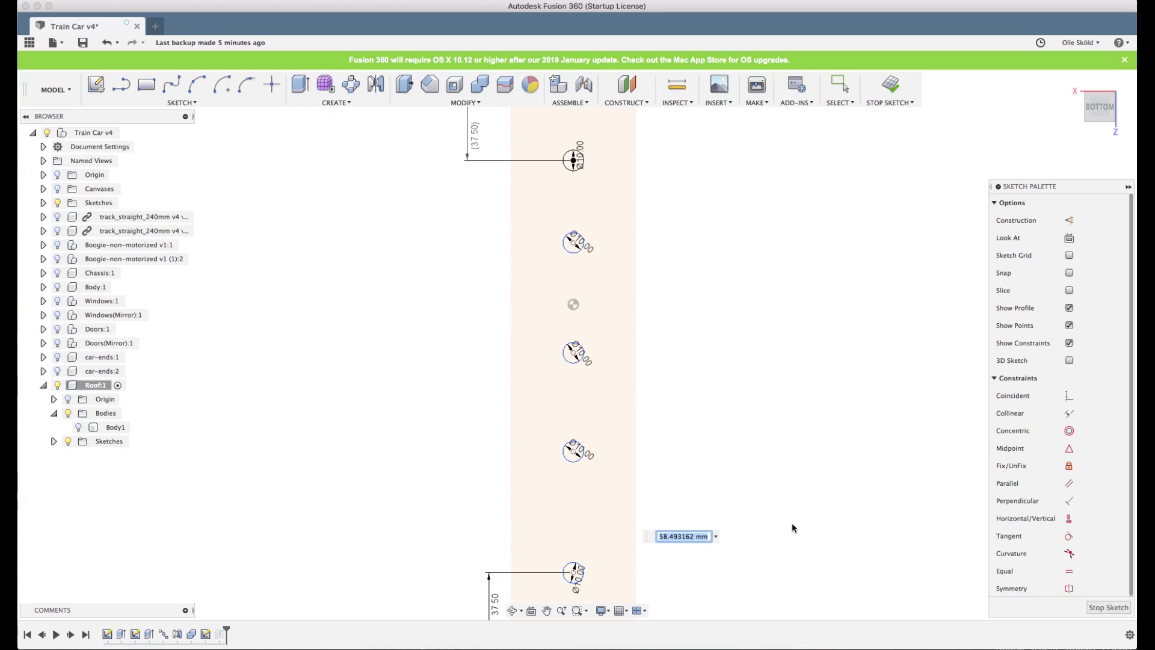
text(60)
key(Return)
- Dimension the centre distance between the two end vent circles, accepting the existing spacing
click(573, 572)
click(573, 160)
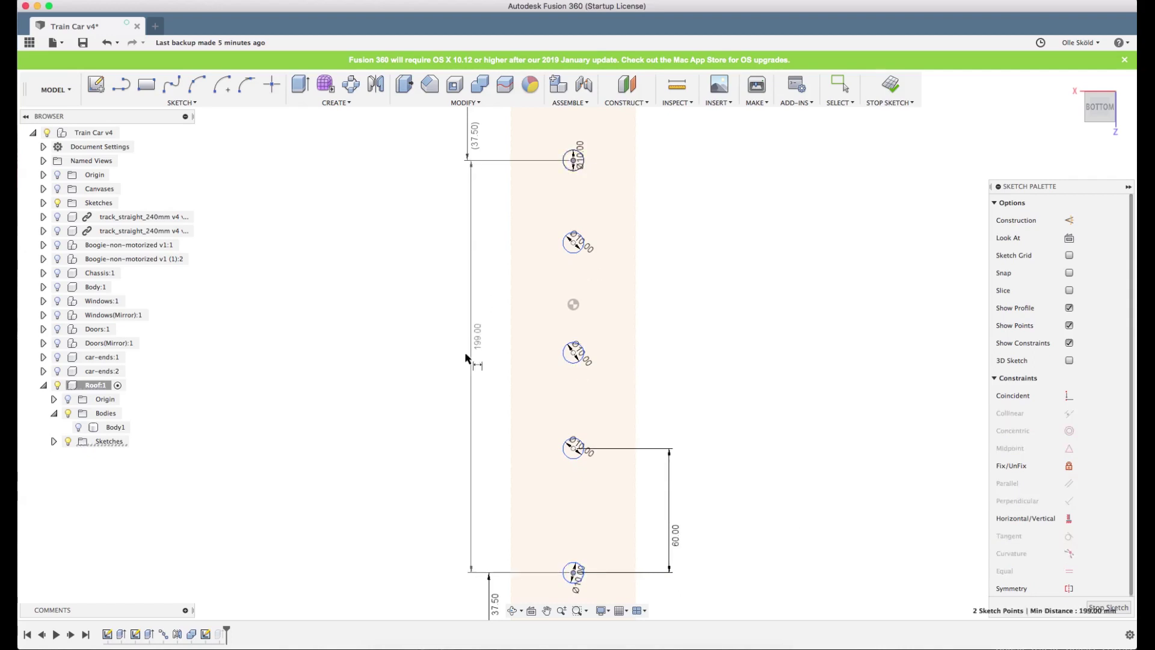
click(475, 331)
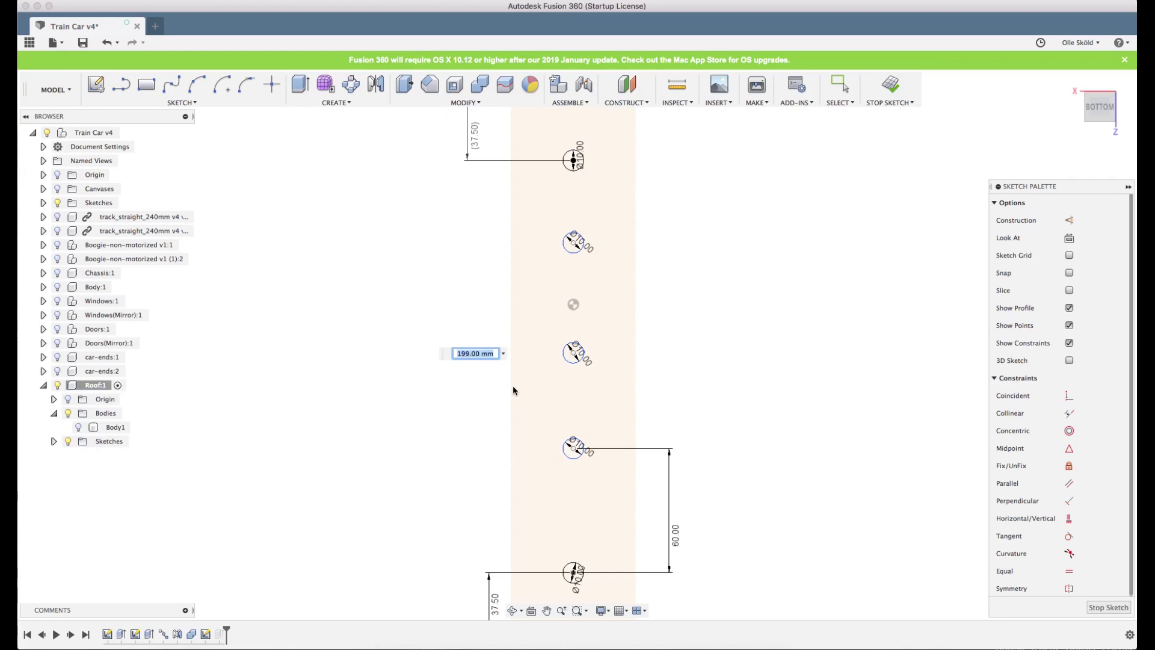
key(Return)
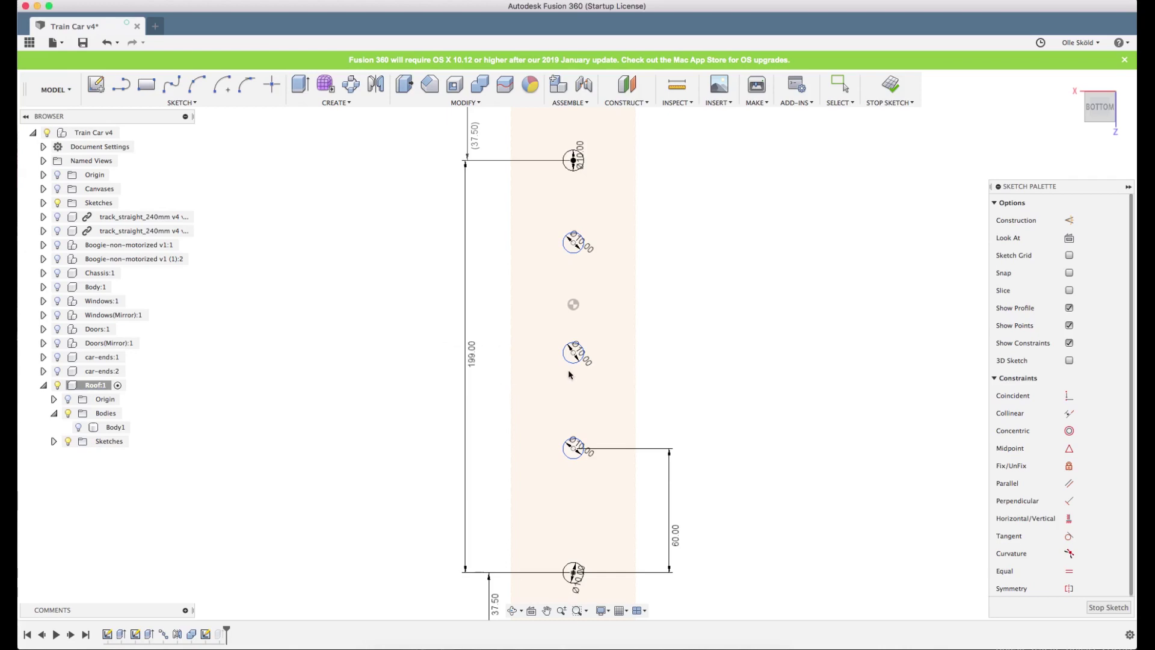
- Dimension the centre distance between the -Z end vent circle and the middle new circle at 100 mm
scroll(450, 406, down, 3)
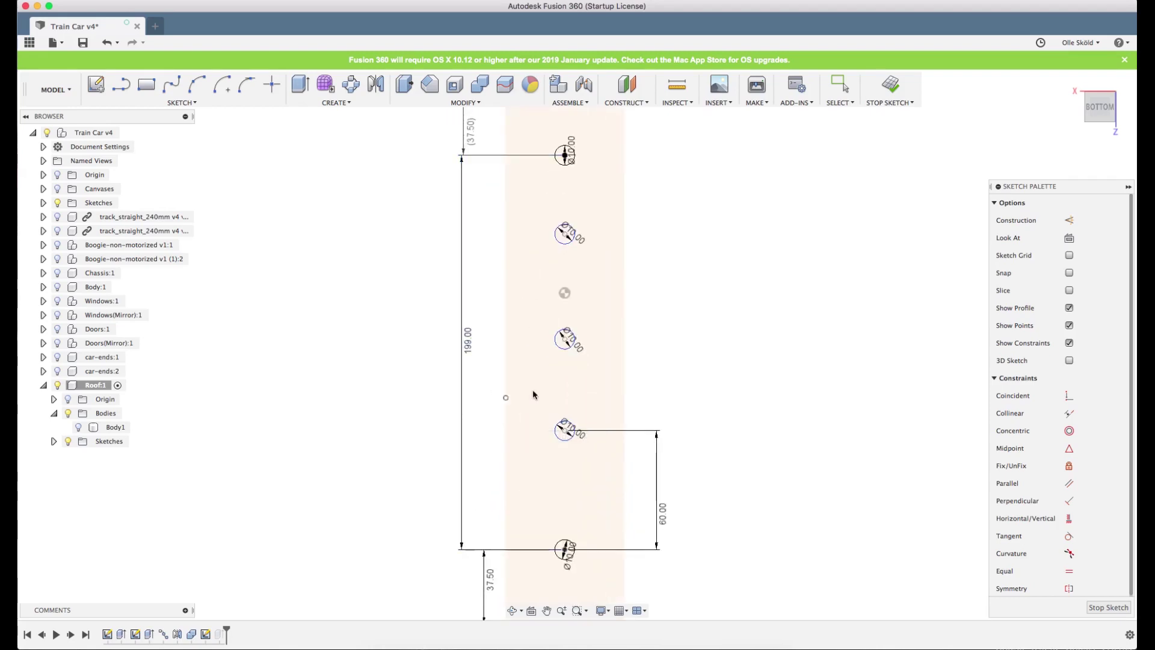
scroll(464, 447, up, 2)
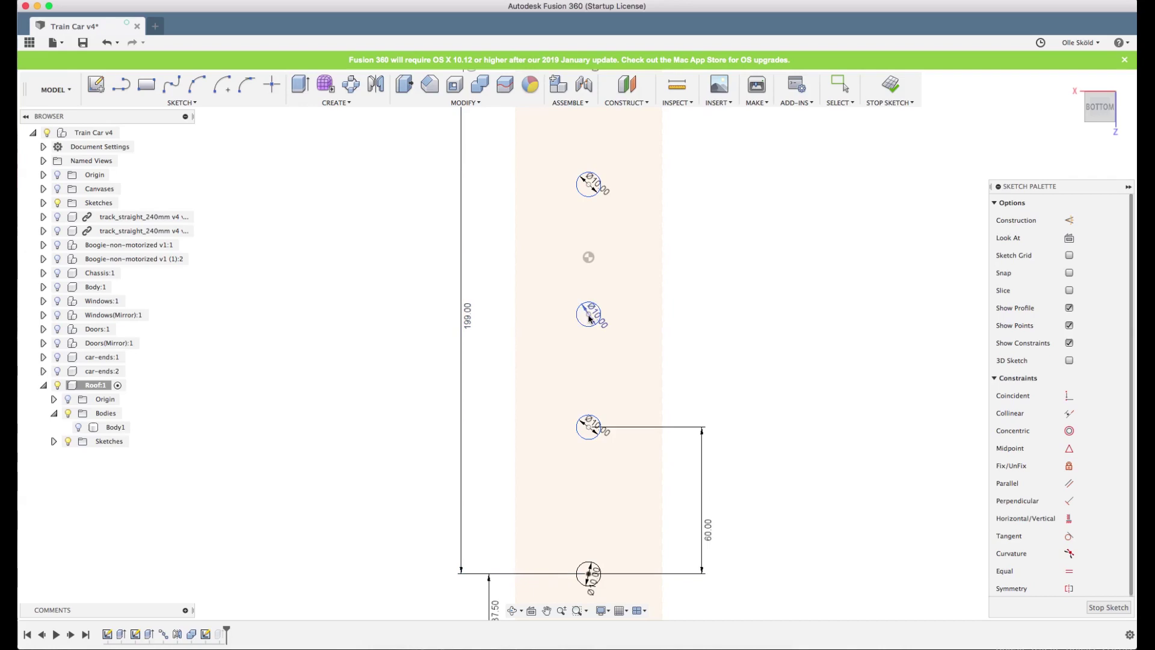
scroll(589, 319, down, 2)
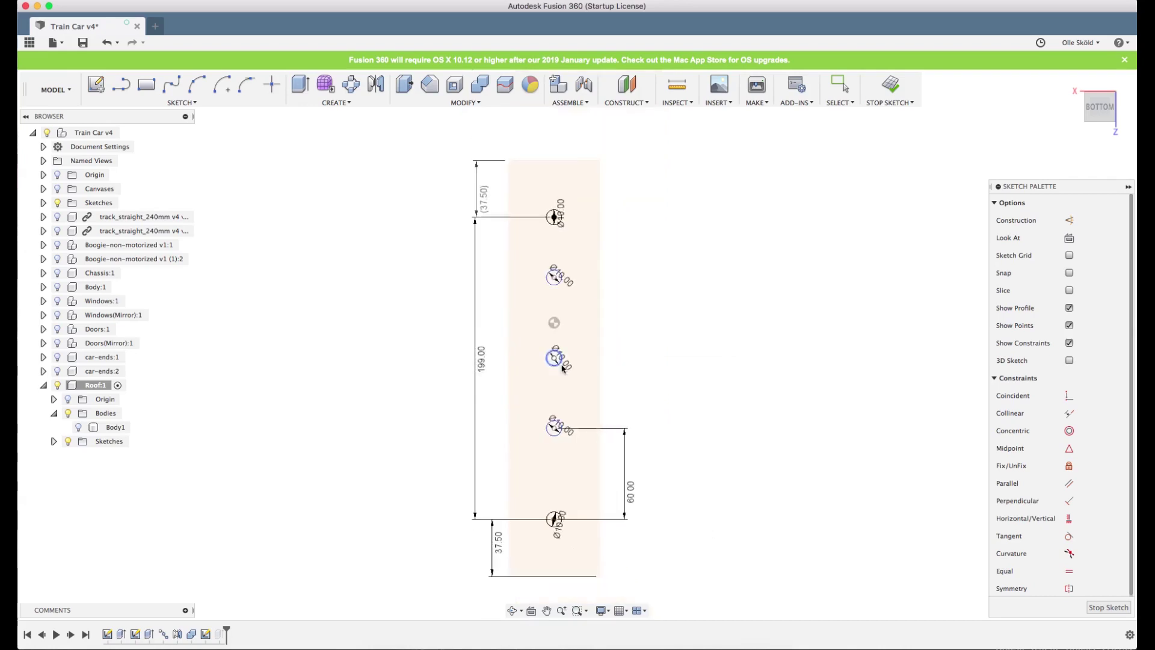
click(554, 216)
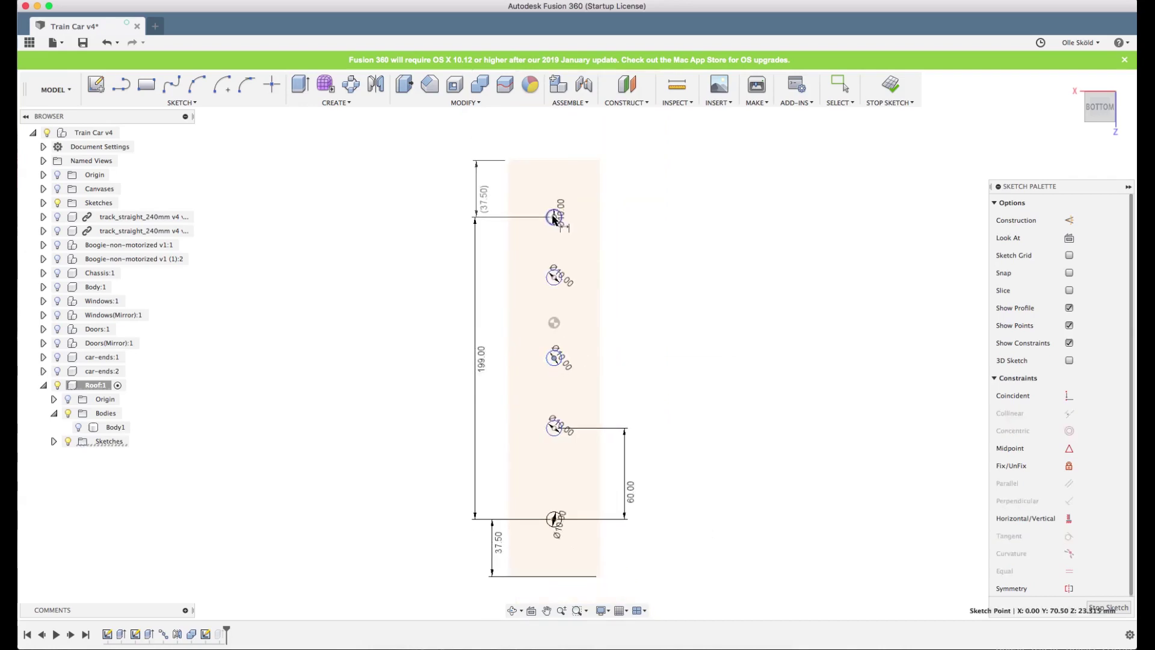
click(785, 391)
text(100)
key(Return)
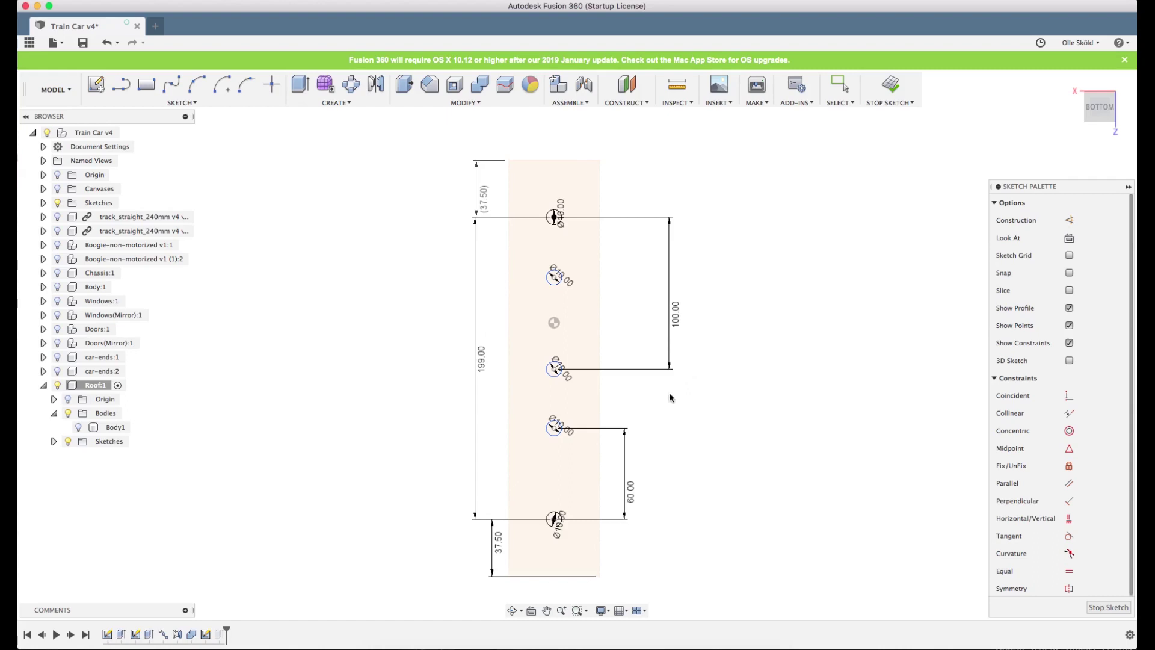
- Dimension the centre distance between the -Z end vent circle and its nearest new circle at 50 mm
click(555, 278)
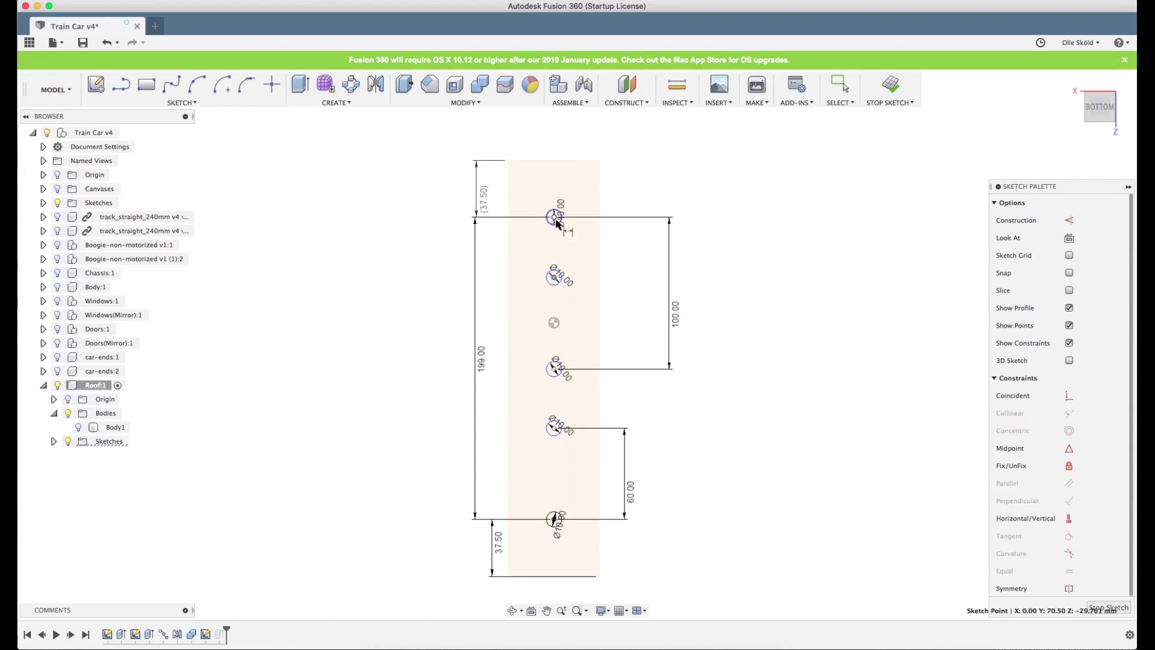
click(554, 218)
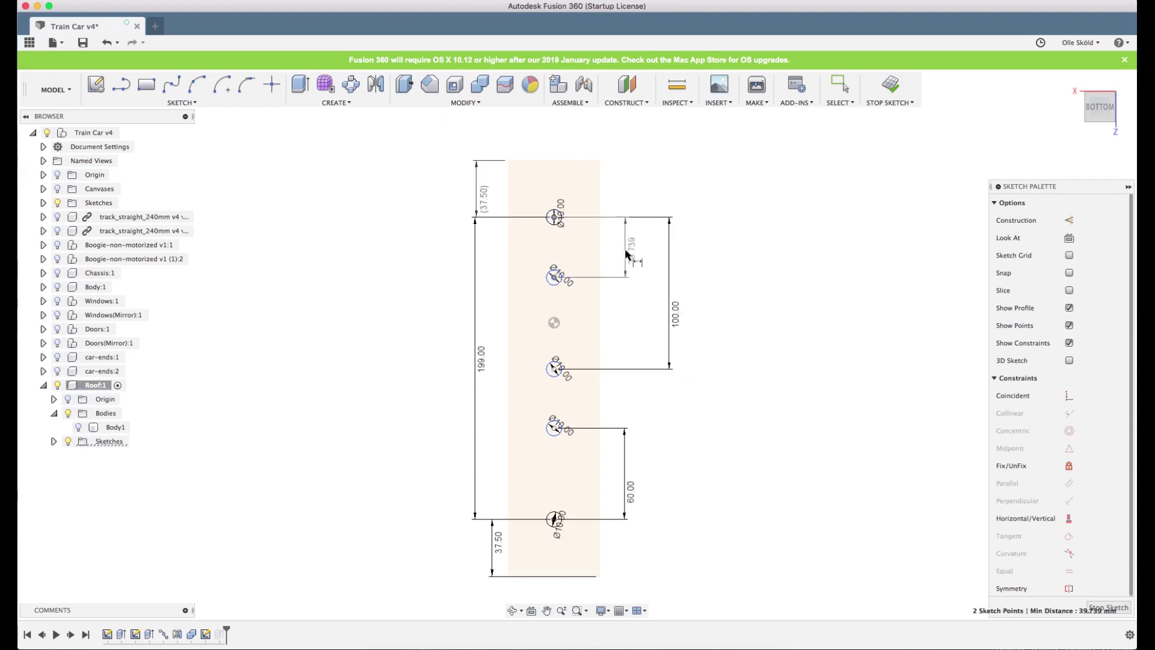
click(701, 296)
text(50)
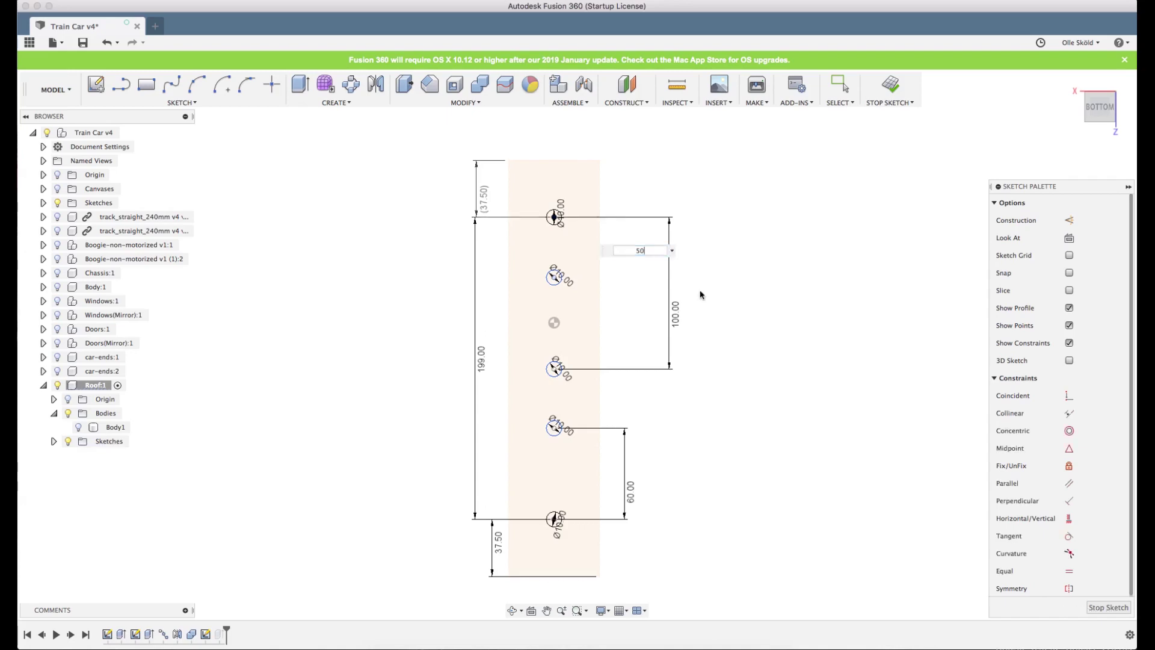
key(Return)
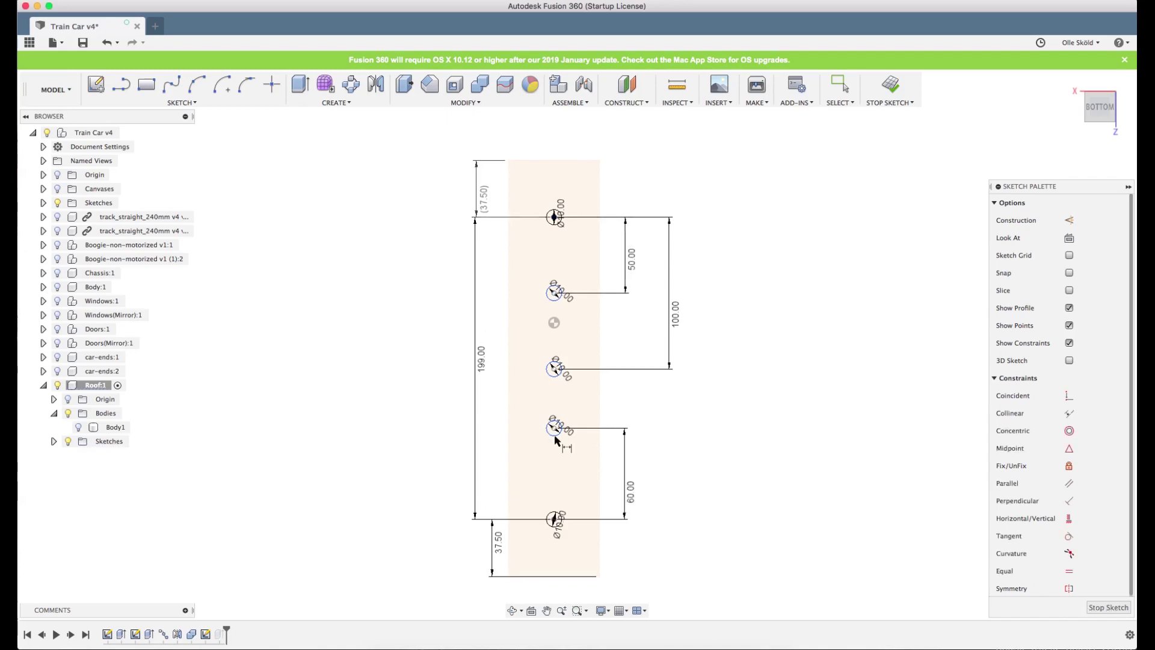
- Set the centre distance between the +Z end vent circle and its nearest new circle to 50 mm
click(554, 428)
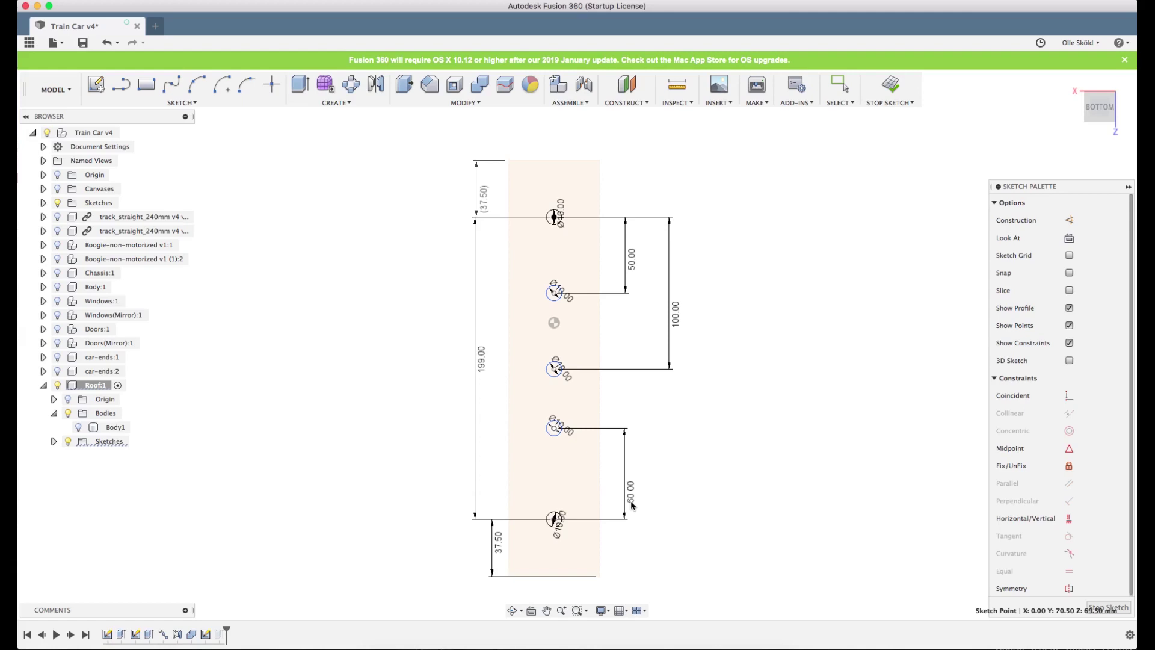
key(Escape)
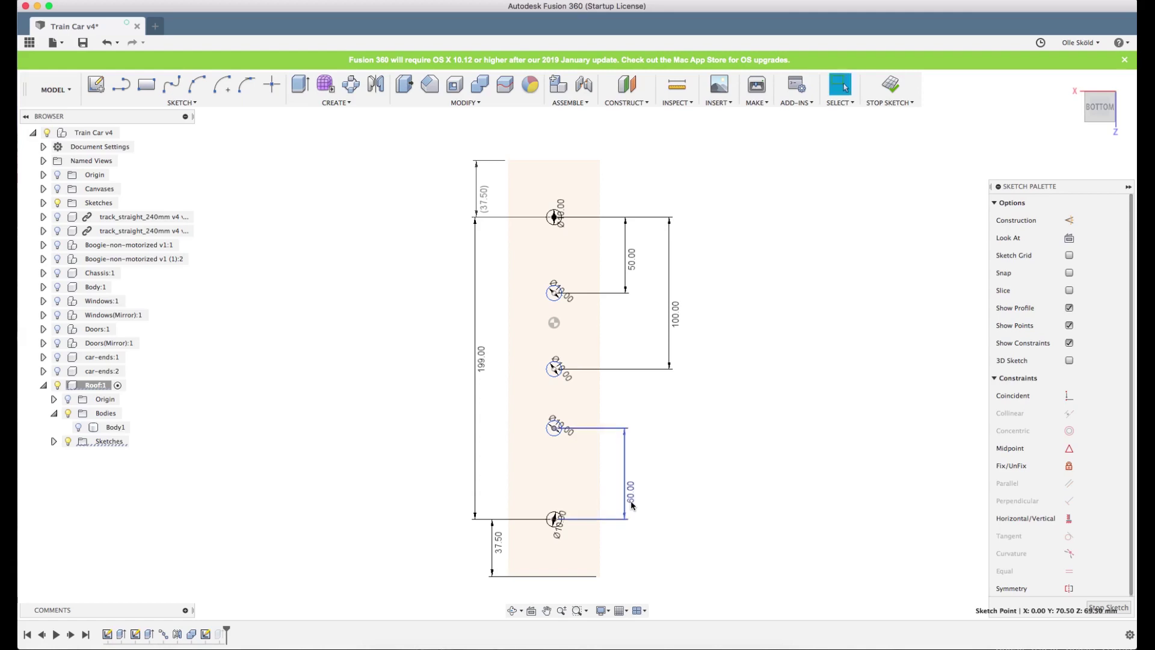
double_click(632, 498)
text(50)
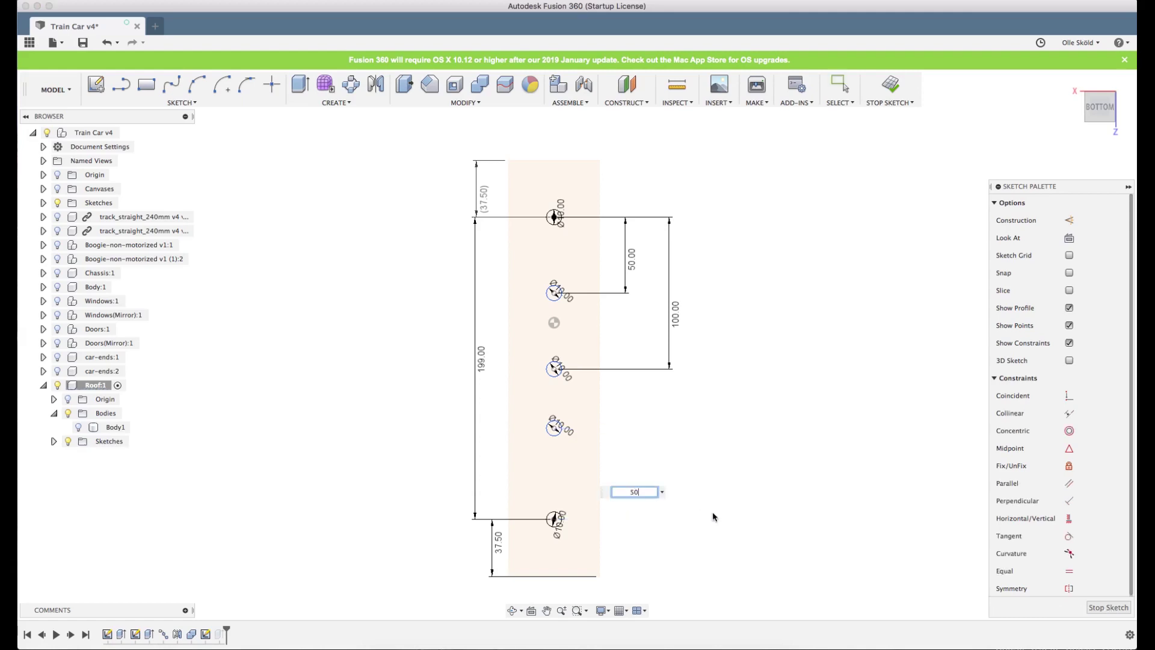
key(Return)
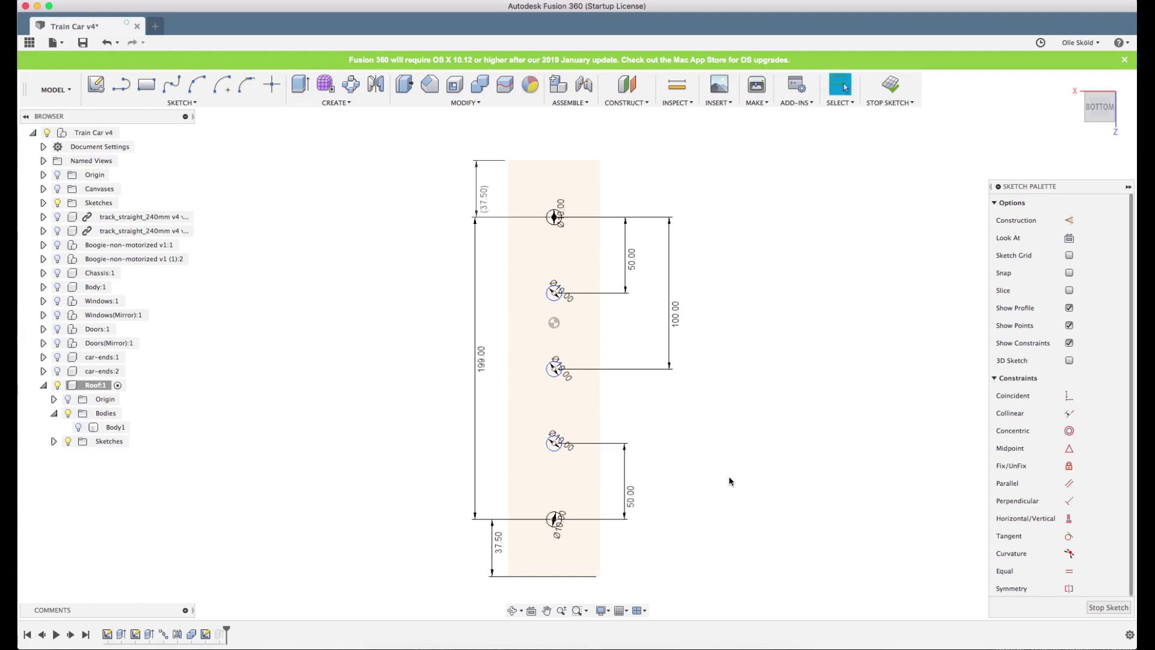
- Finish editing the vent sketch and show the roof's Body1 again
scroll(528, 551, up, 3)
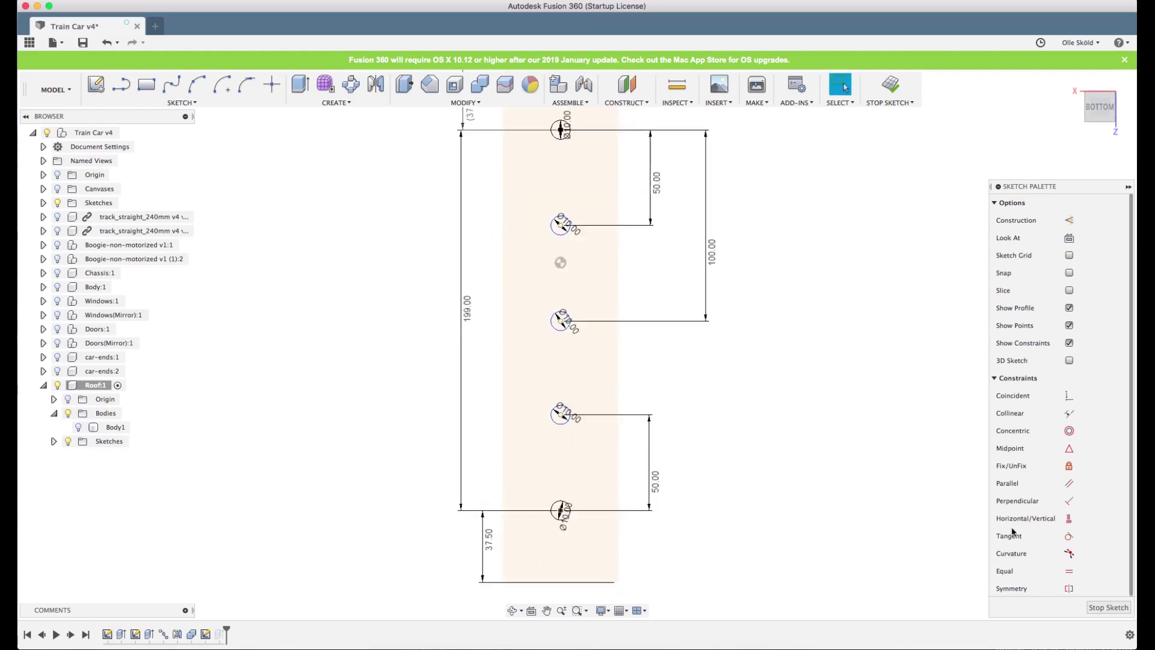
click(1105, 609)
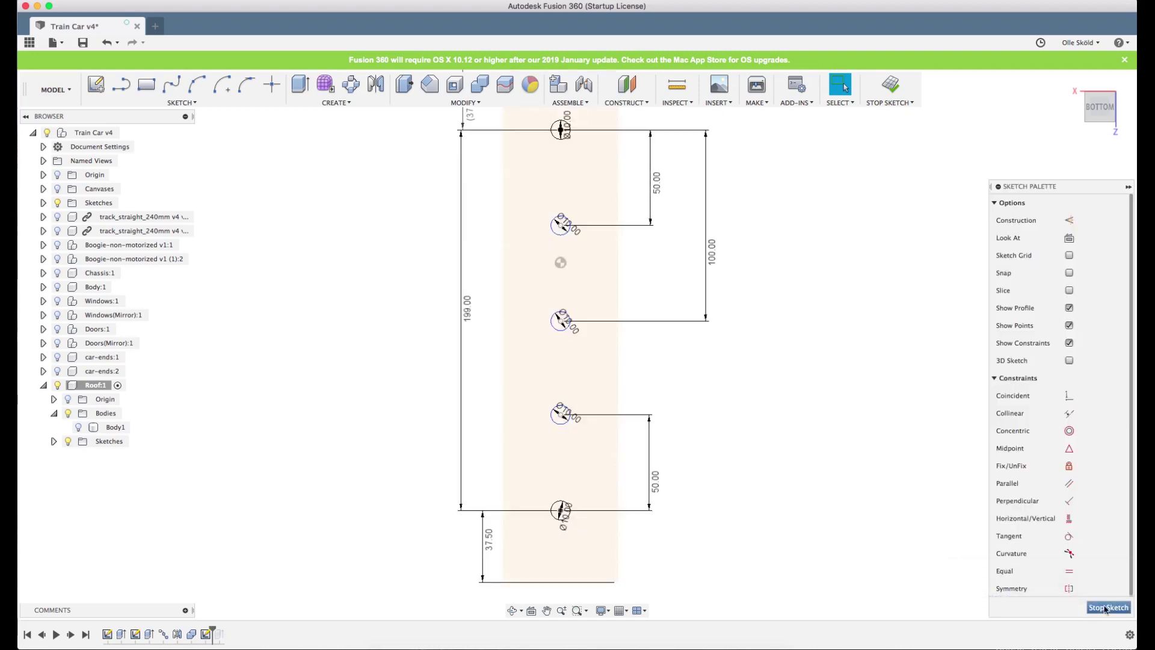
click(1094, 608)
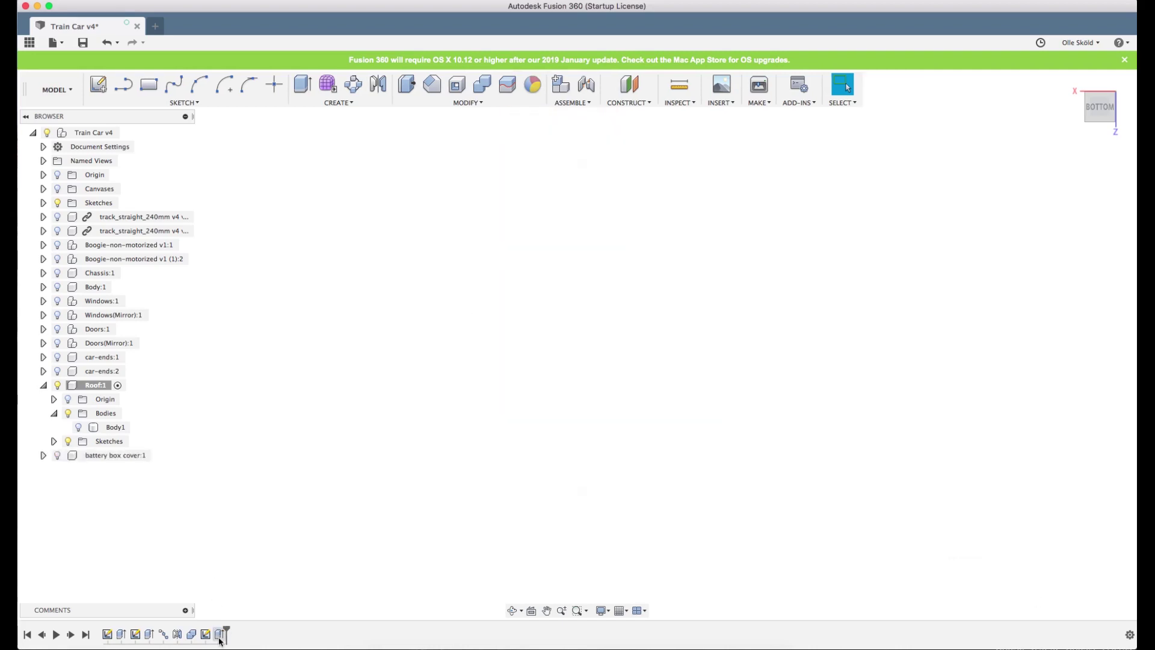
click(78, 427)
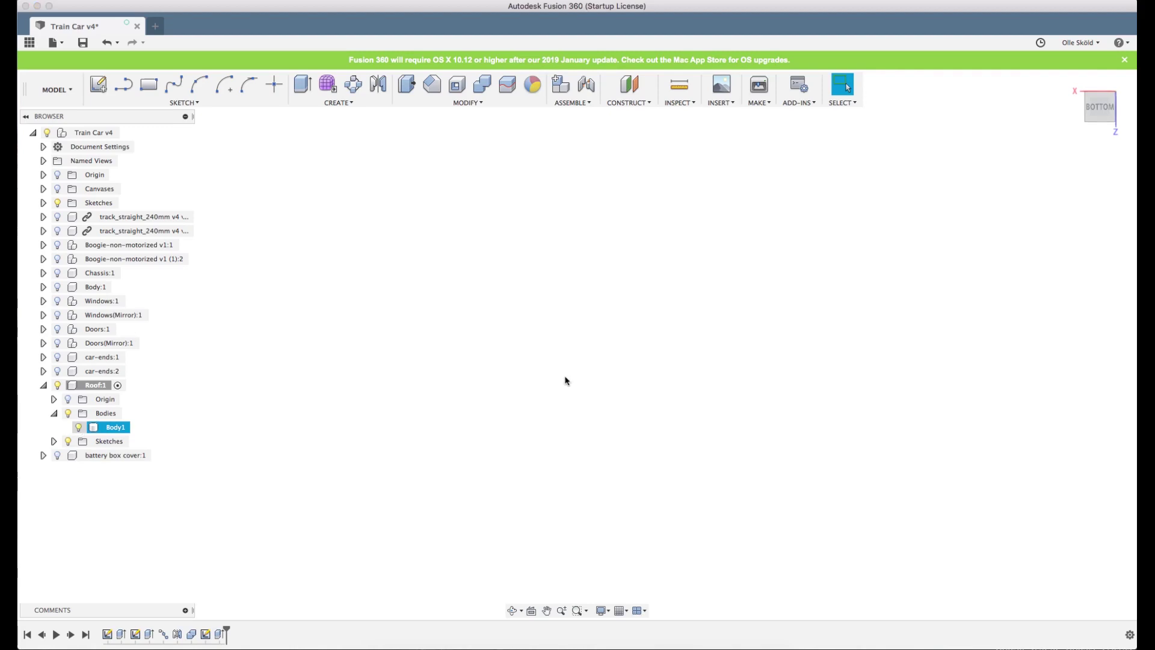
- Edit the roof's vent extrusion to include the three new circles as profiles, keeping the -15 mm distance and Join operation
shift+middle_drag(572, 408, 711, 376)
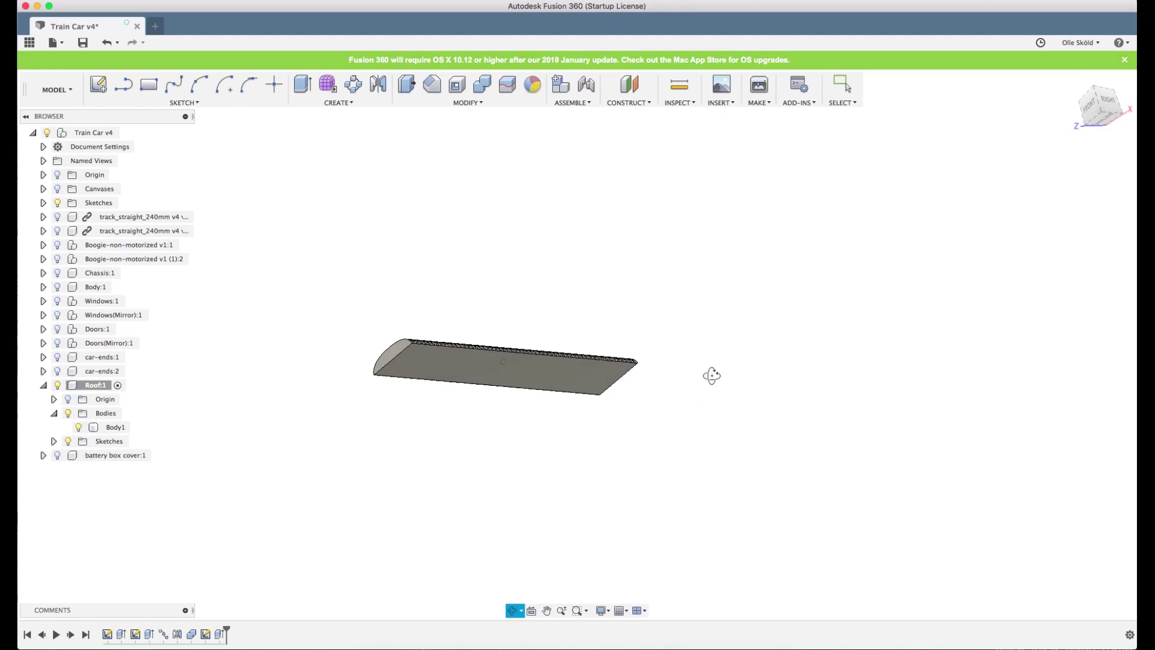
click(222, 635)
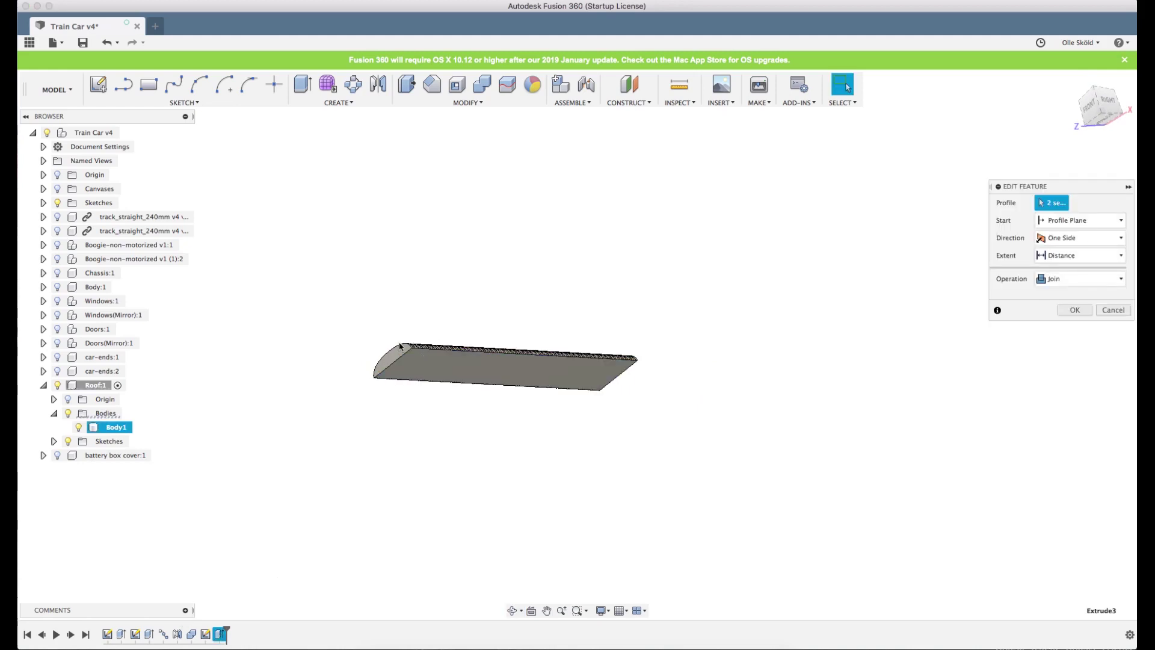
scroll(482, 348, up, 5)
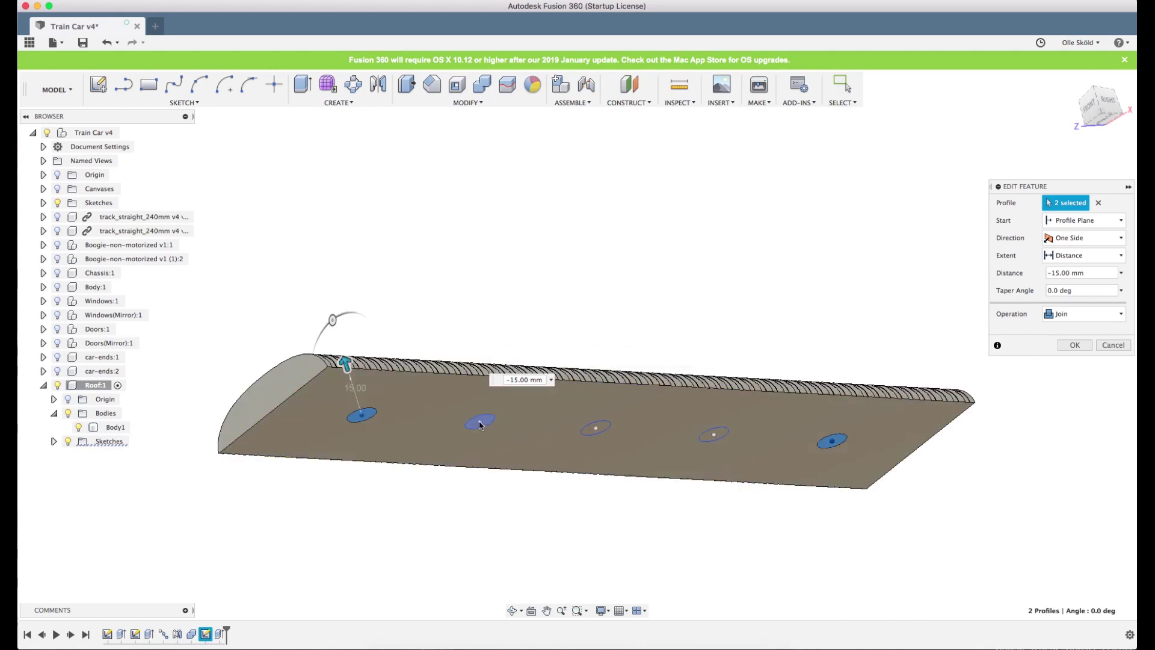
click(598, 428)
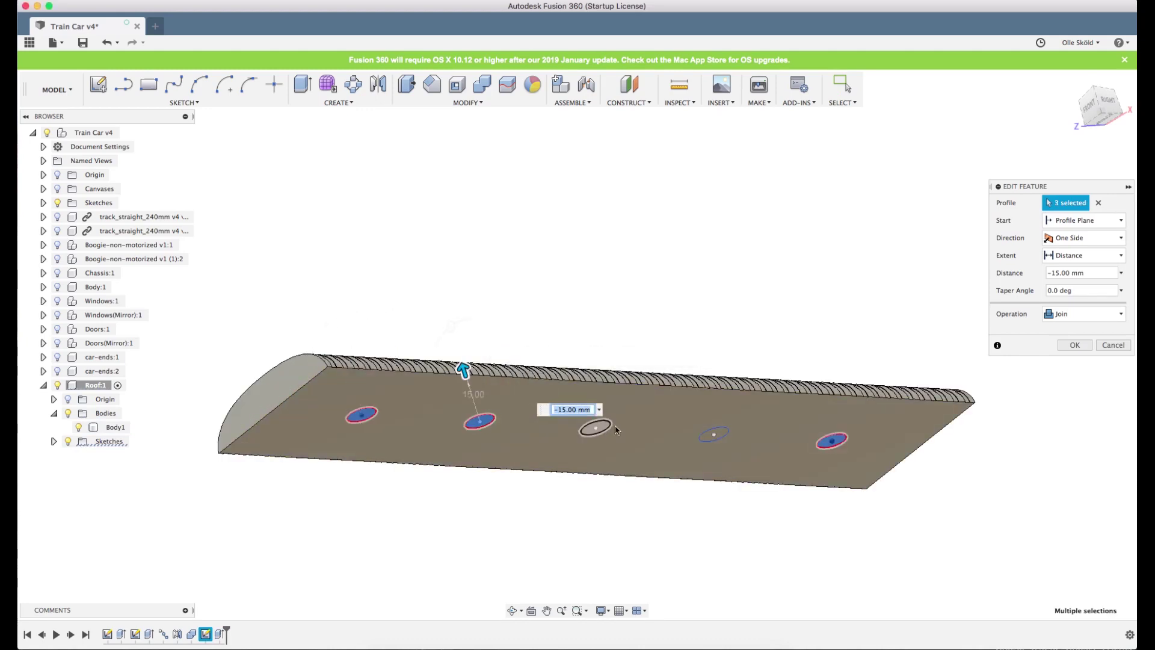
click(722, 434)
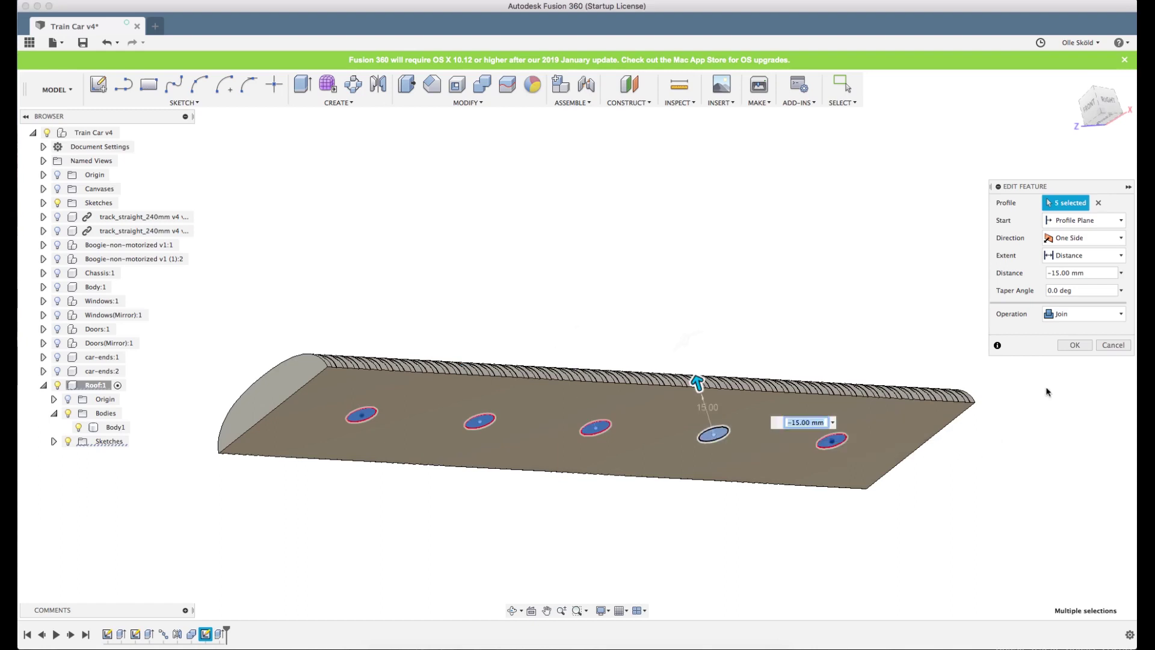
click(1074, 344)
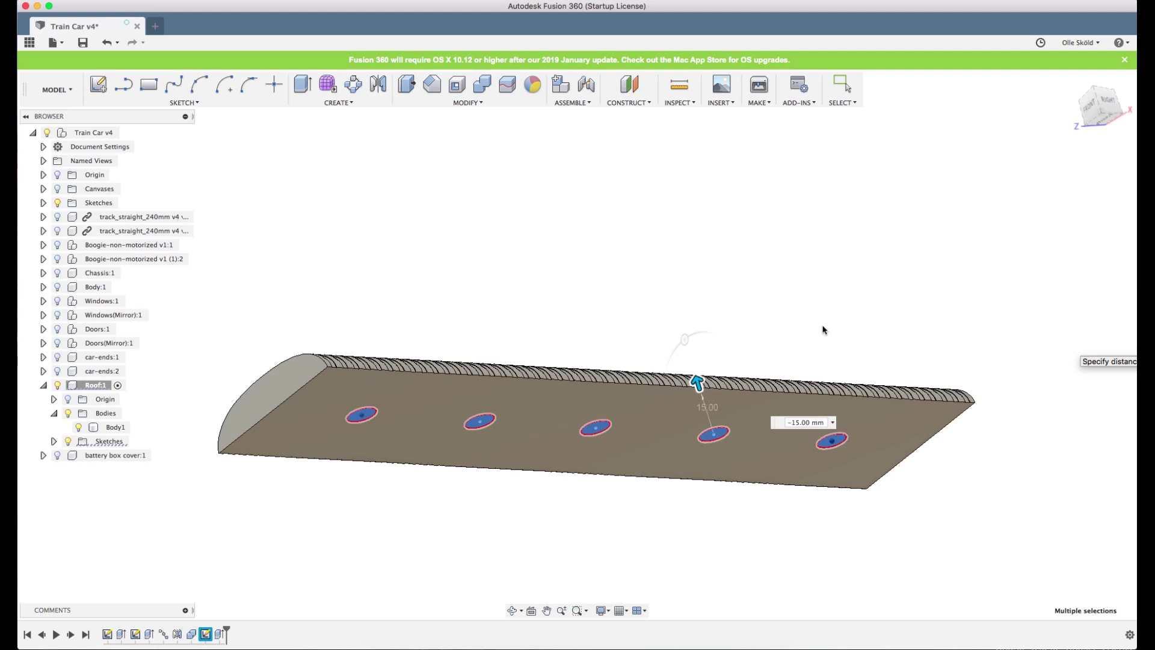
shift+middle_drag(822, 330, 894, 387)
click(793, 362)
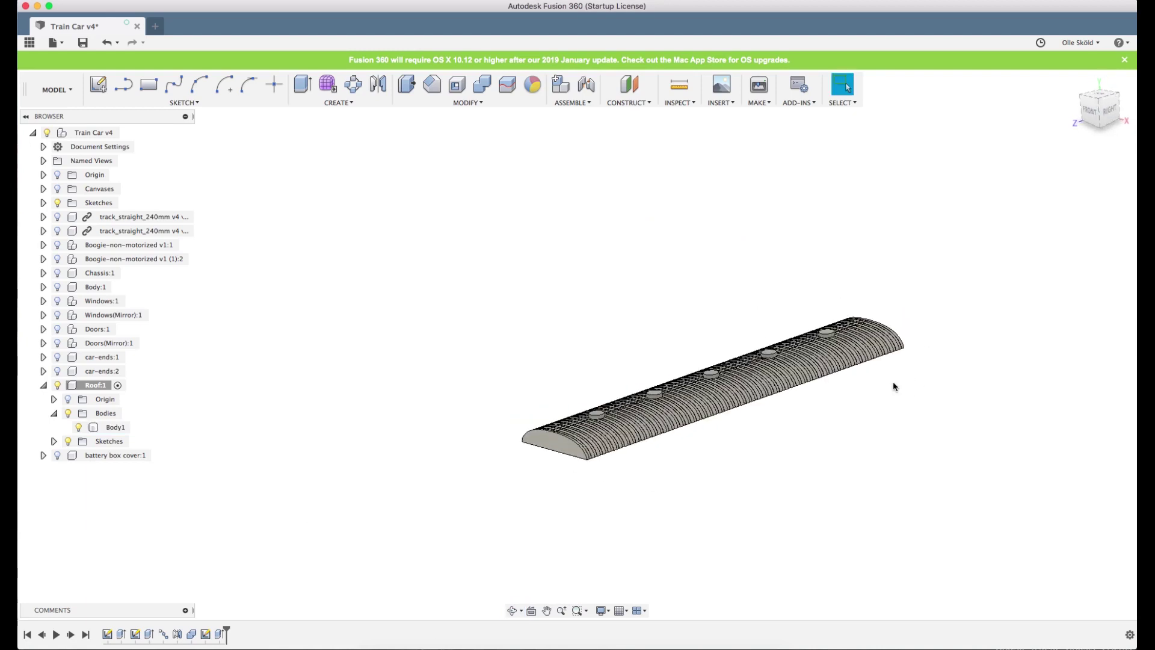
- Collapse the Roof component's contents and unisolate it so the rest of the train car is shown
scroll(924, 379, up, 3)
scroll(665, 331, down, 4)
shift+middle_drag(620, 364, 703, 352)
key(Escape)
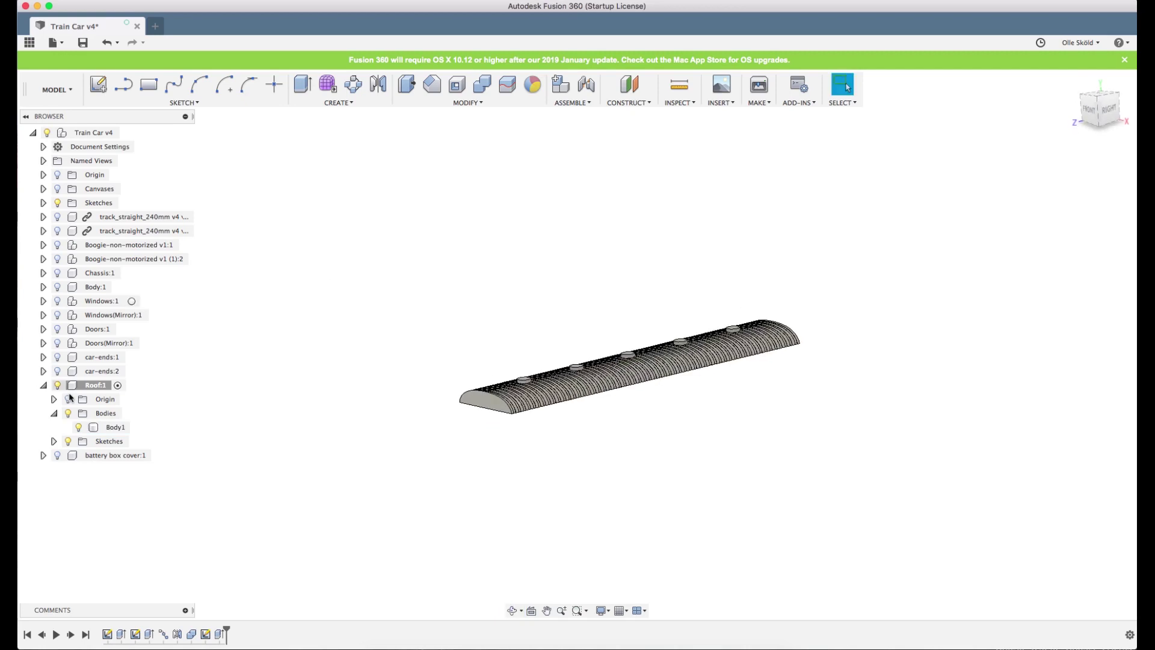
click(43, 385)
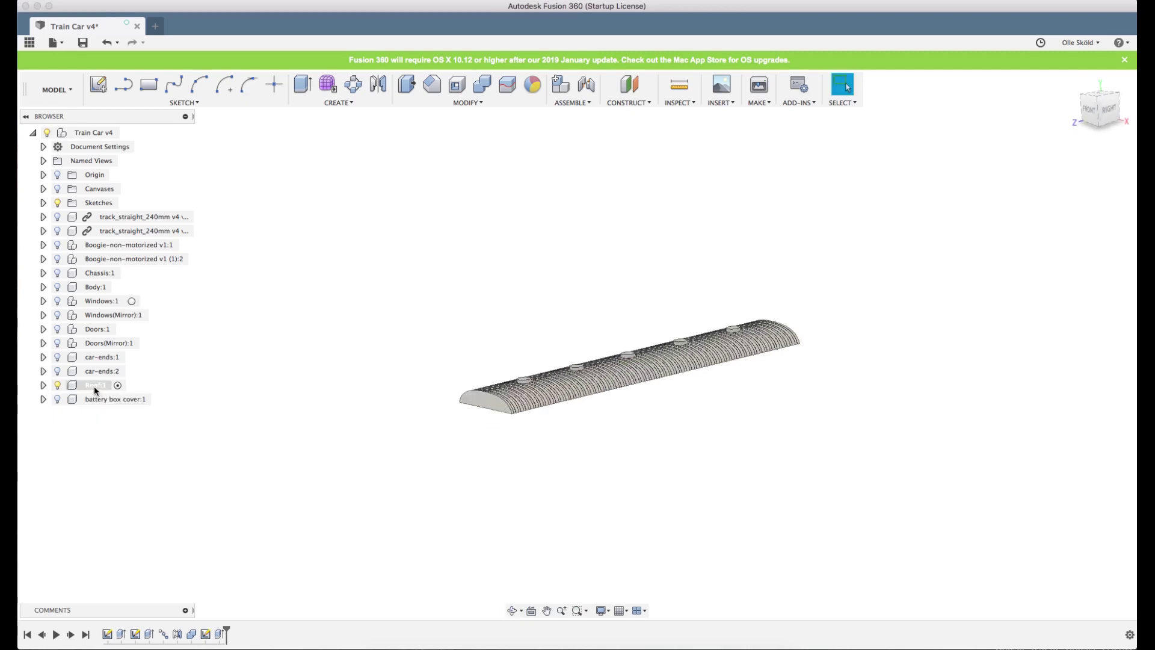
right_click(102, 391)
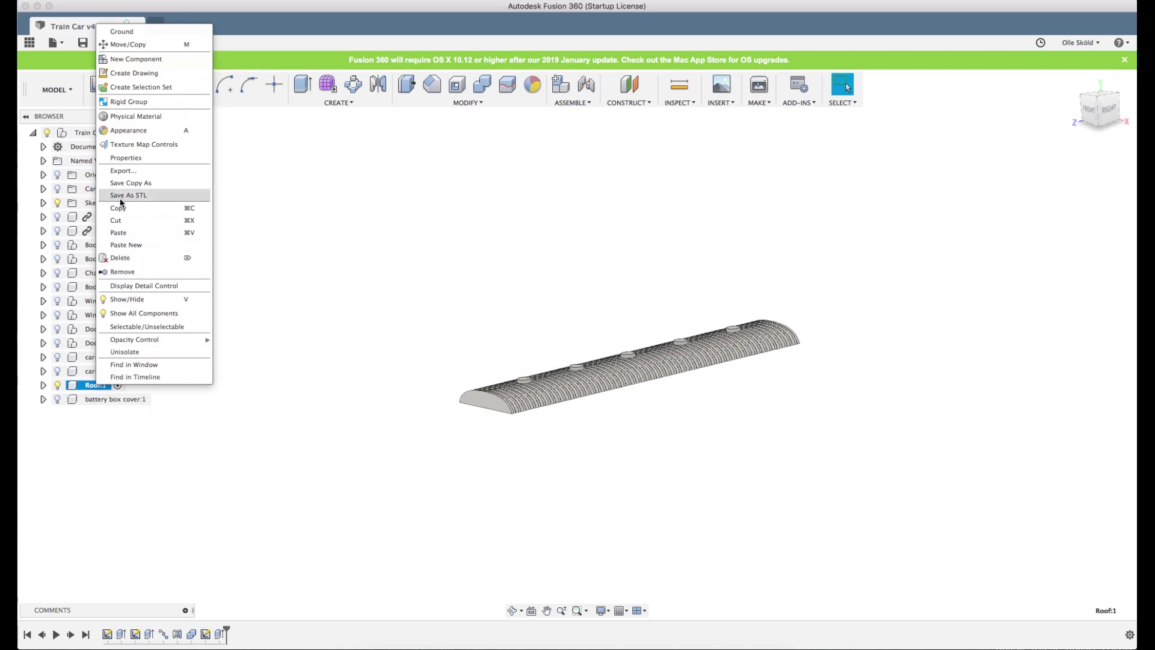
click(125, 352)
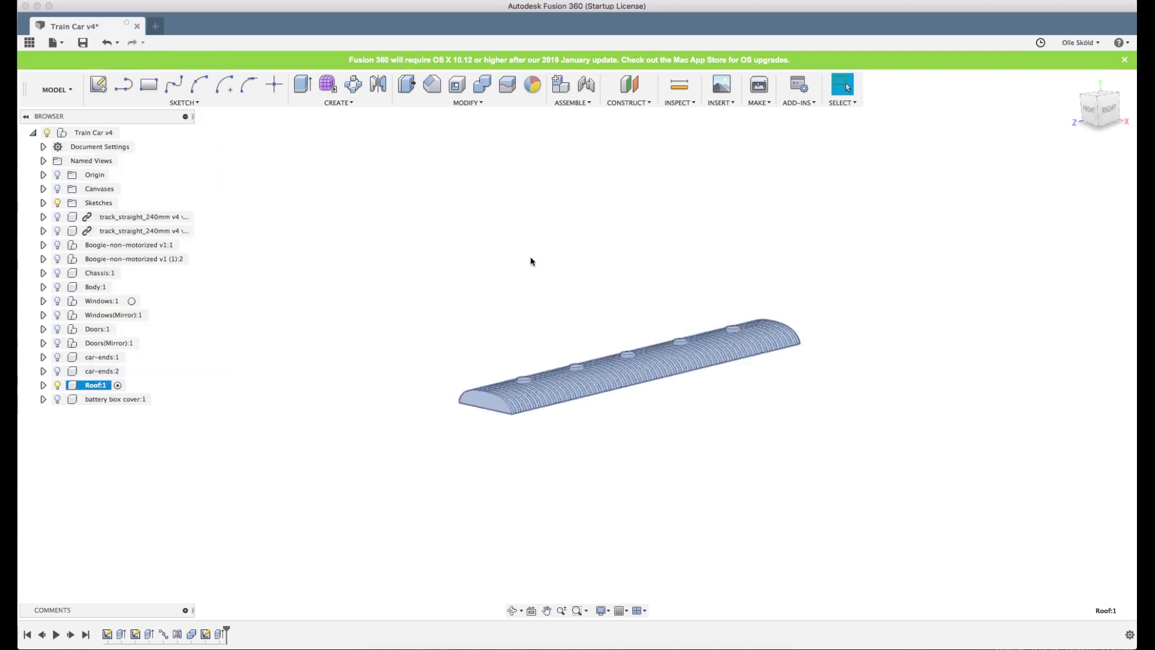
right_click(92, 388)
click(123, 362)
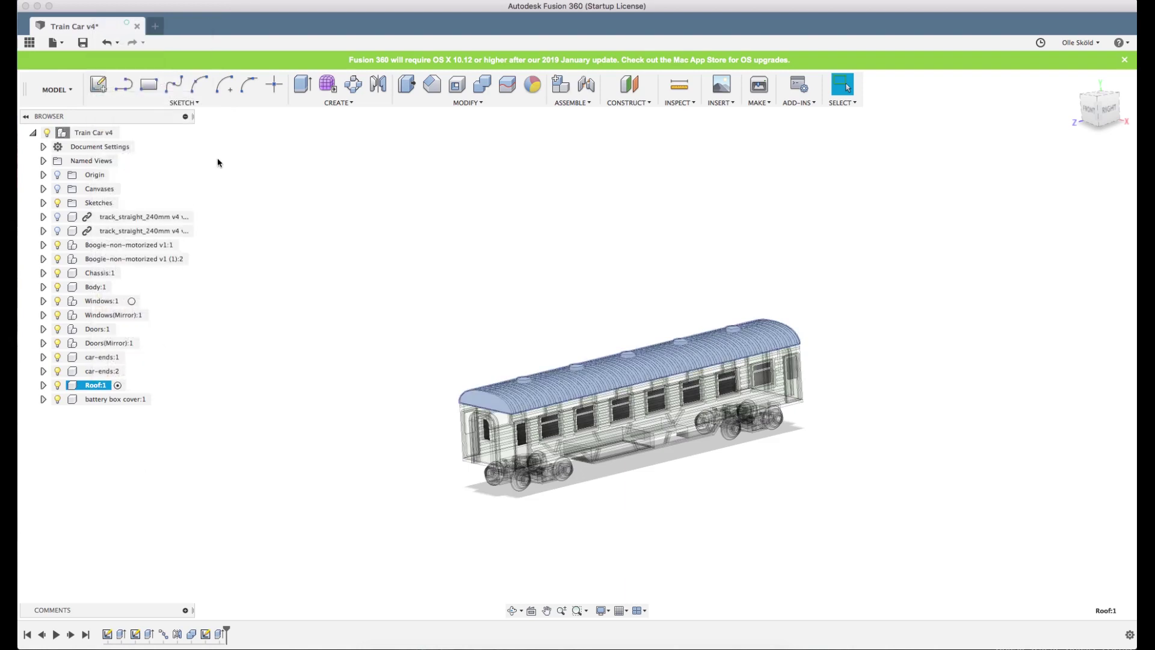
- Activate the top-level Train Car component and view the whole car with its five roof vents
right_click(93, 133)
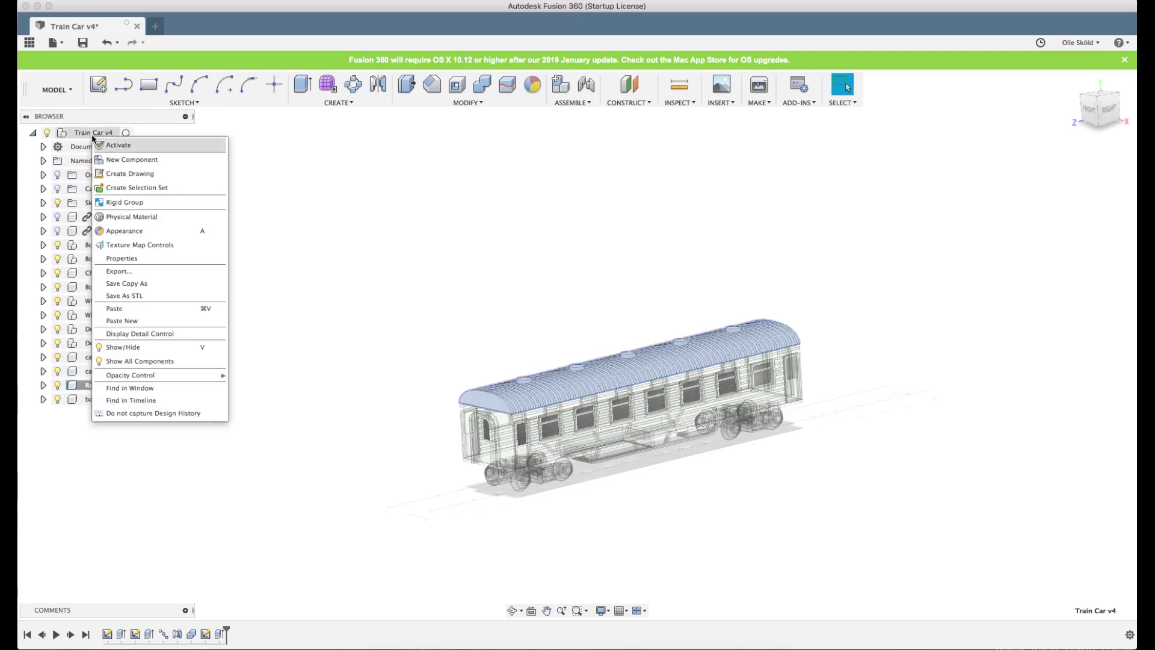
click(97, 146)
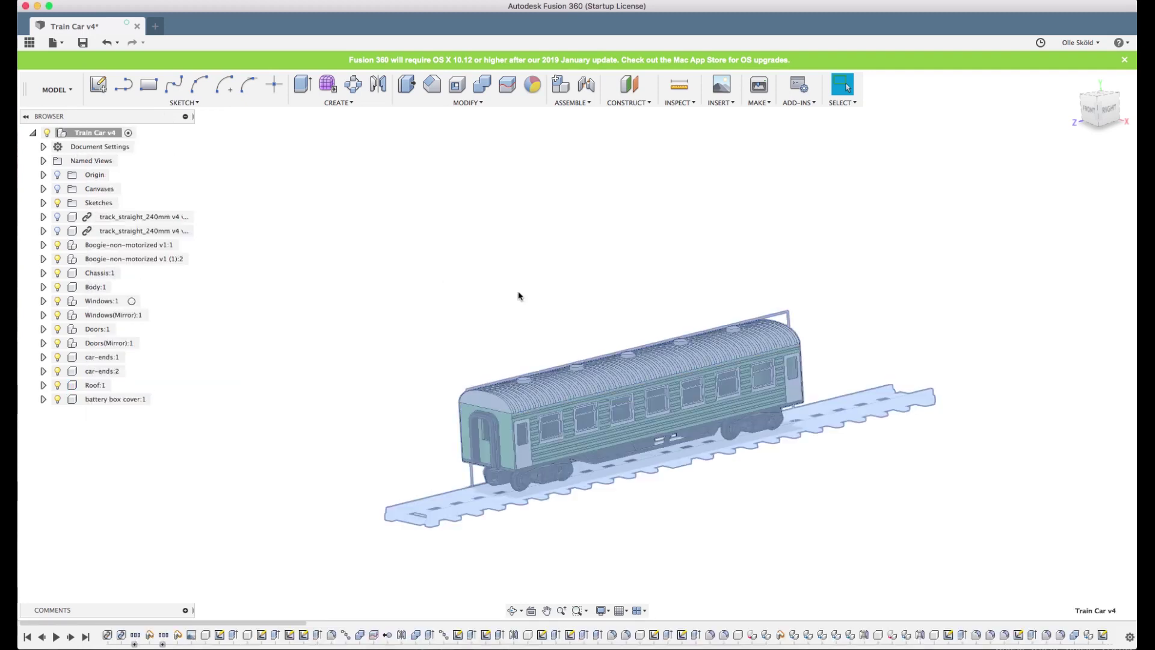
shift+middle_drag(549, 291, 686, 478)
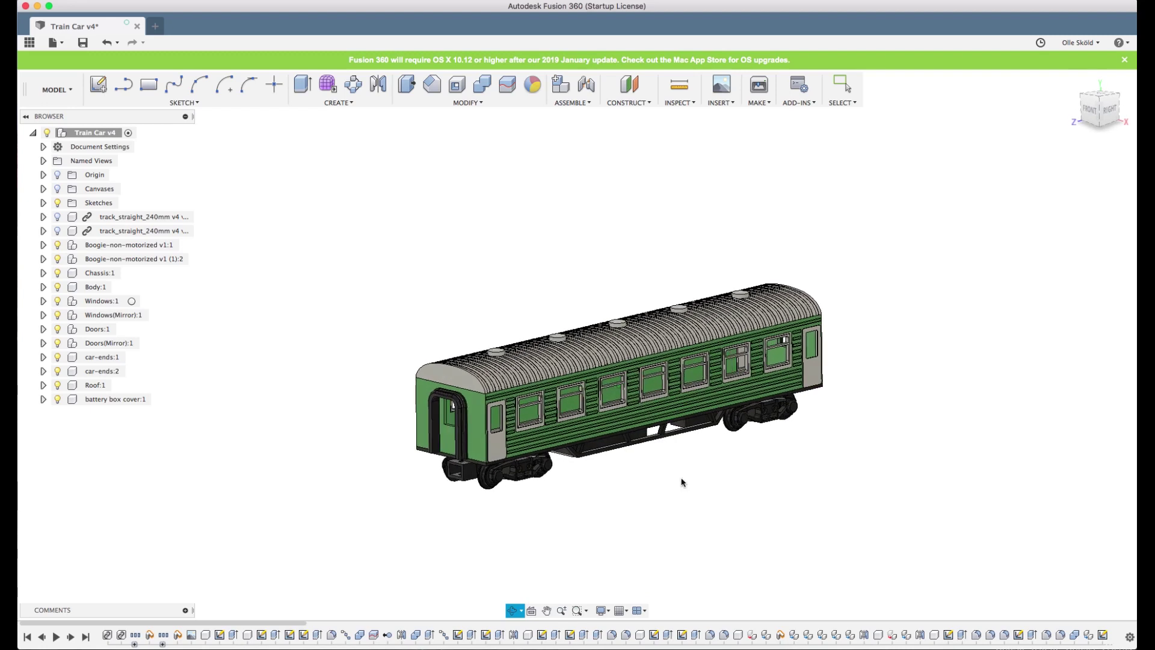
- Switch the camera to a perspective view of the whole train car
scroll(652, 478, up, 3)
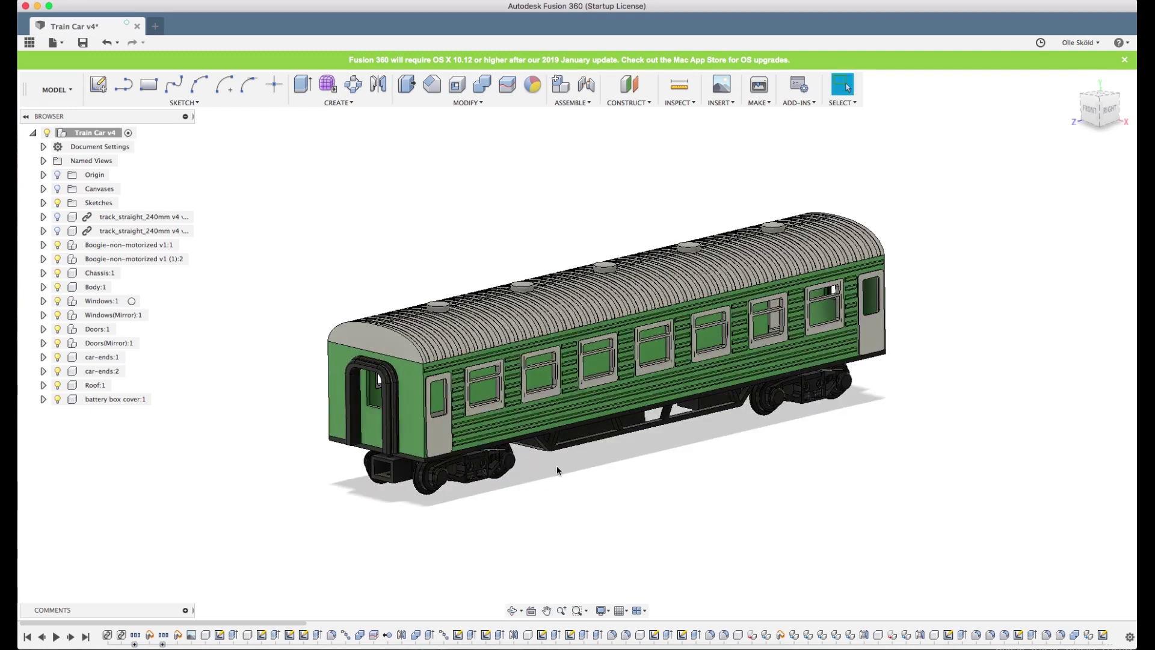
click(609, 612)
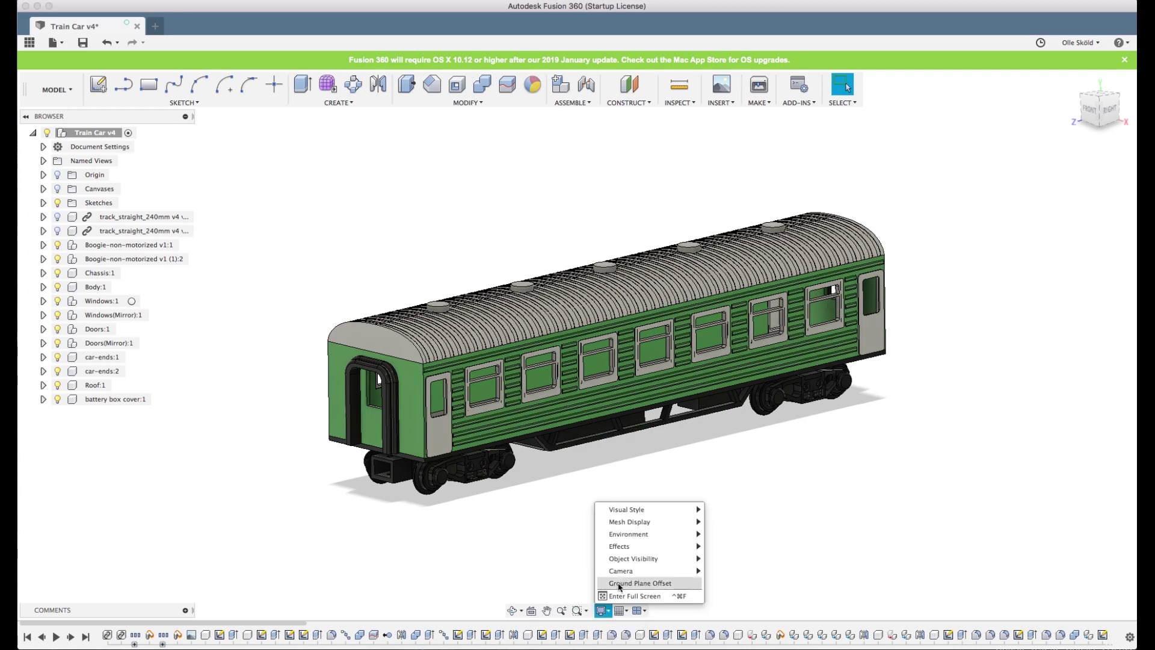
mouse_move(641, 575)
click(733, 583)
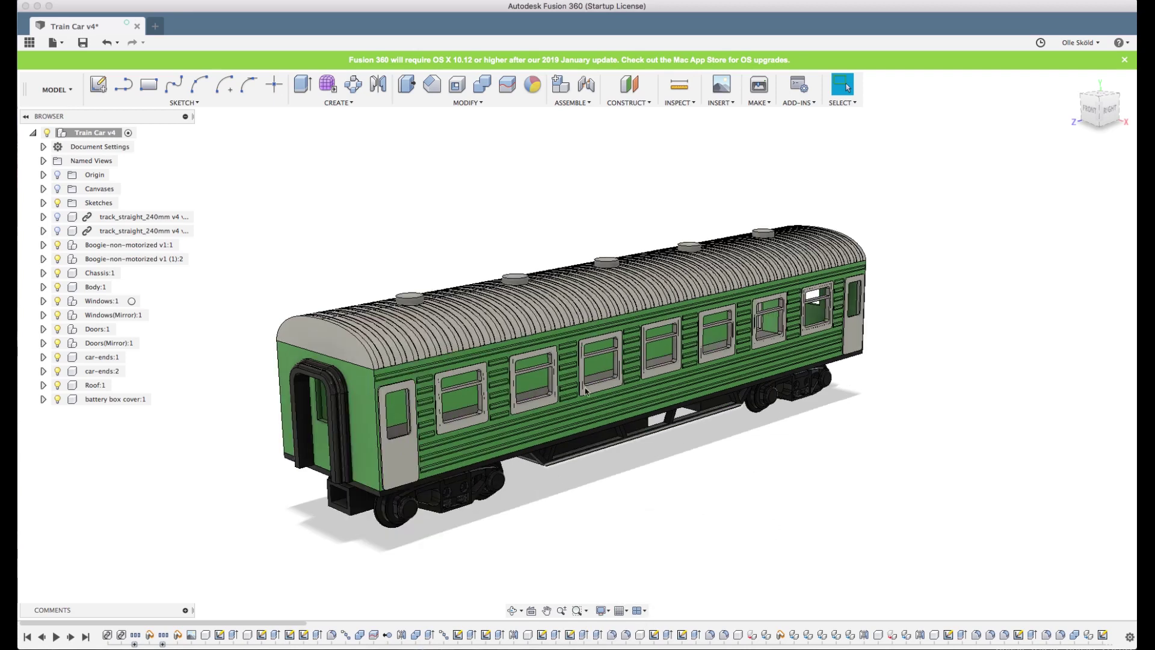
- Show both track_straight_240mm components and view the train car standing on the tracks
click(57, 216)
click(58, 231)
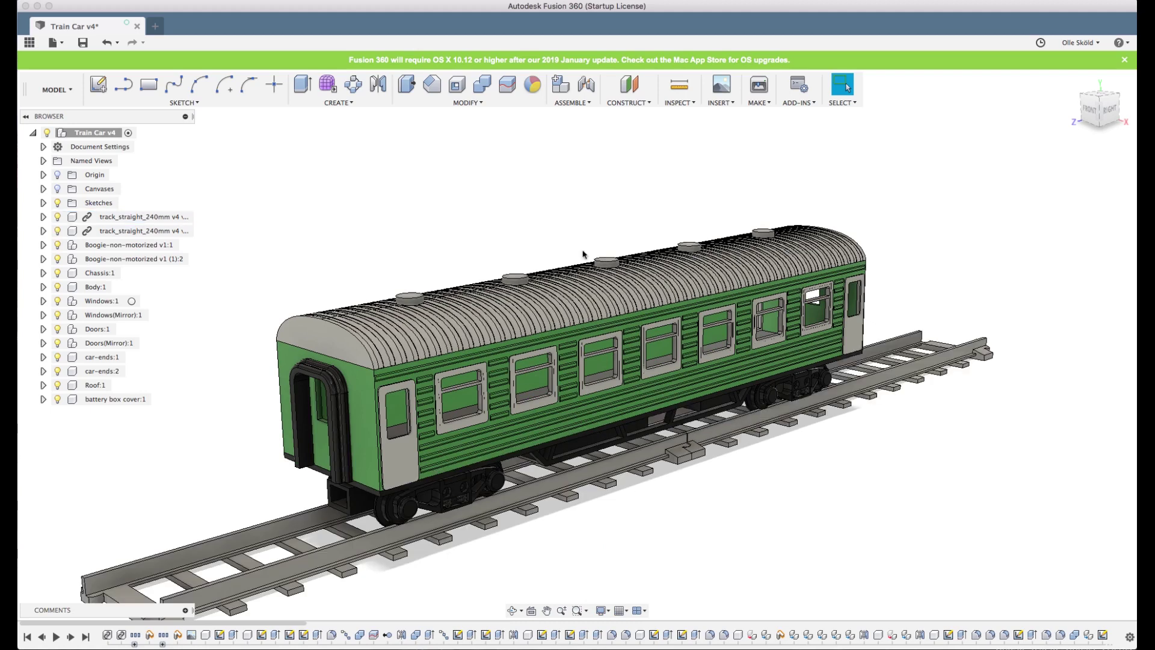
shift+middle_drag(583, 253, 692, 309)
drag(555, 403, 337, 343)
key(Escape)
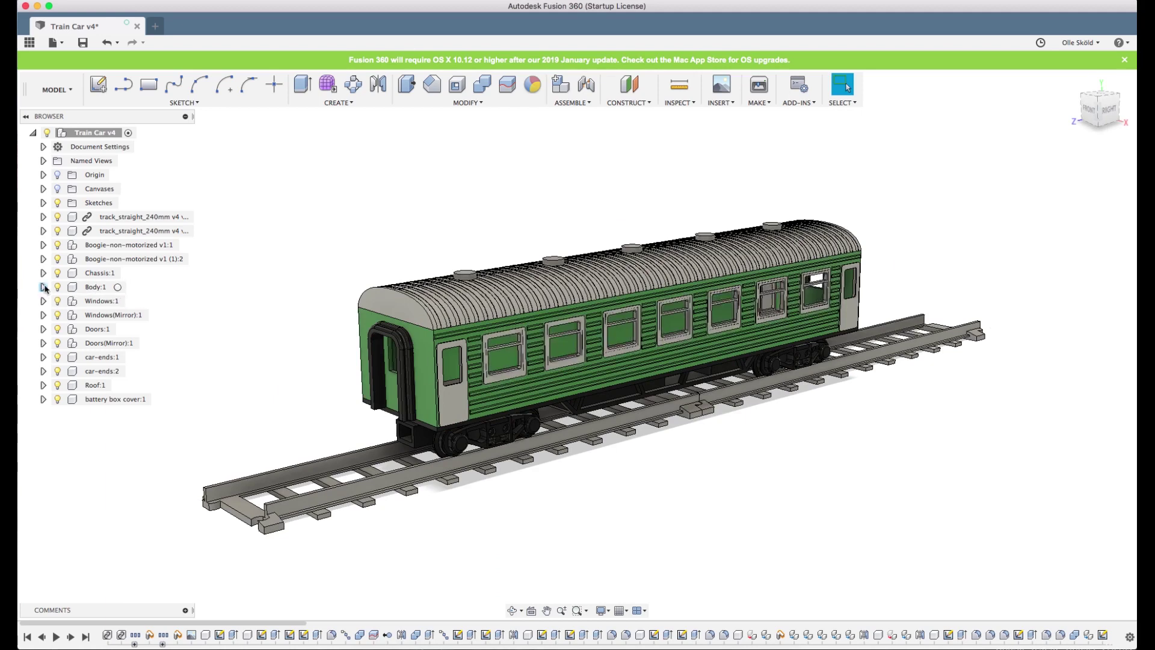
- Rename the Body component's Body13 as "Main body" and clear the selection
click(43, 287)
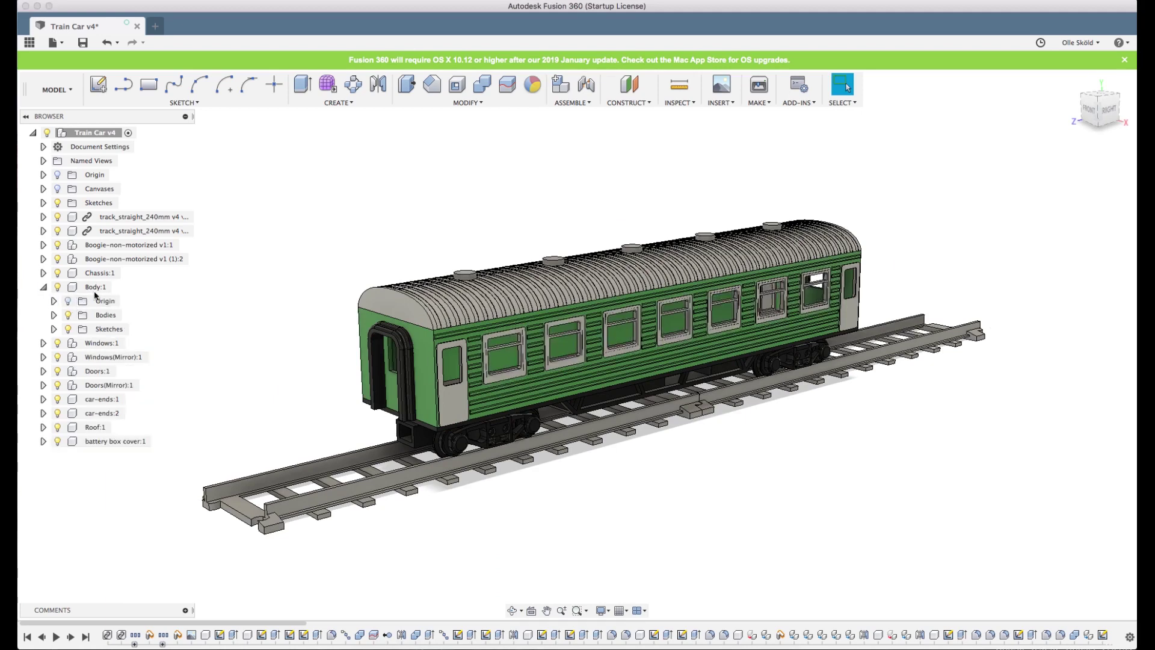
click(53, 316)
click(118, 330)
double_click(118, 331)
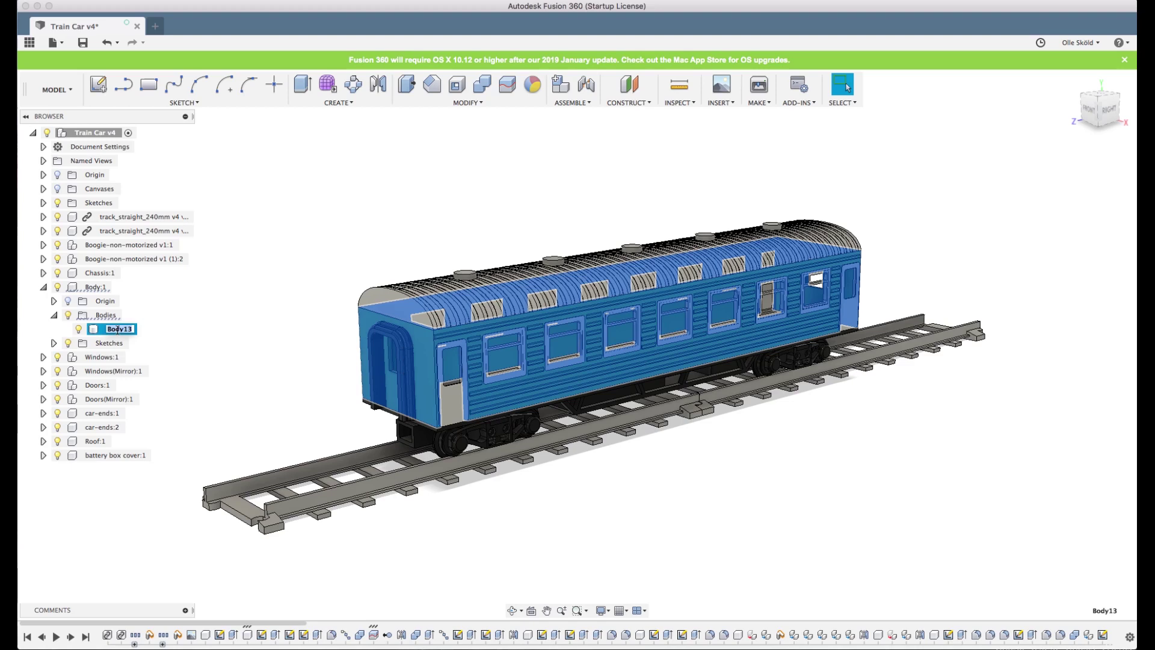
text(M)
text(boduy)
key(BackSpace)
key(BackSpace)
text(y)
key(Return)
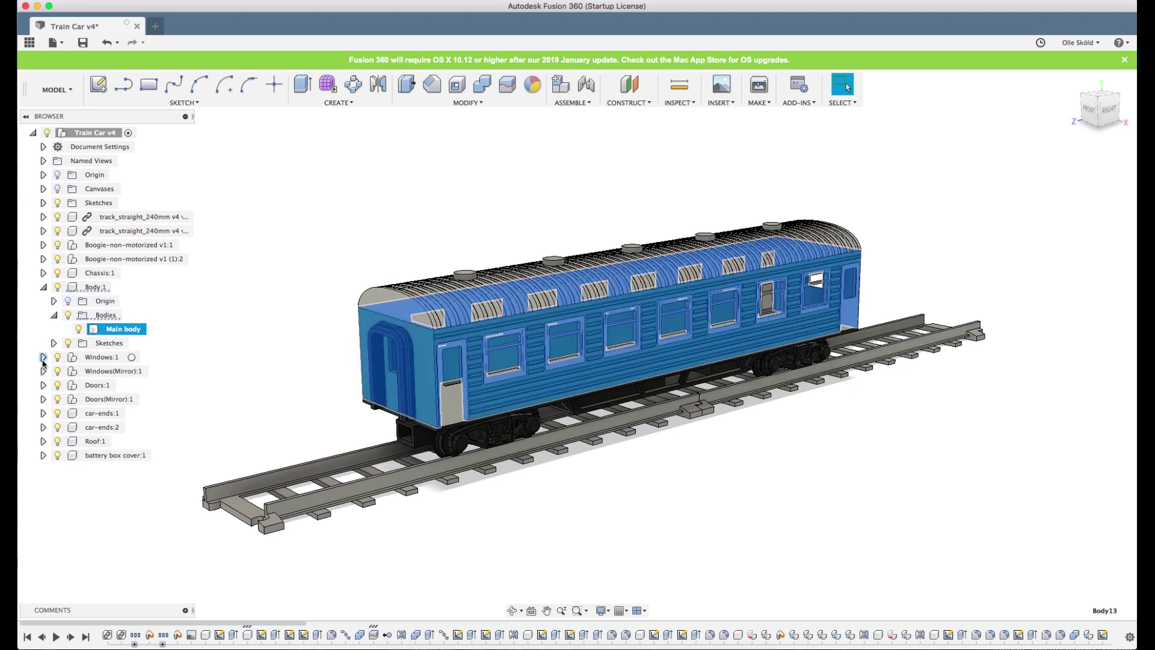
click(220, 360)
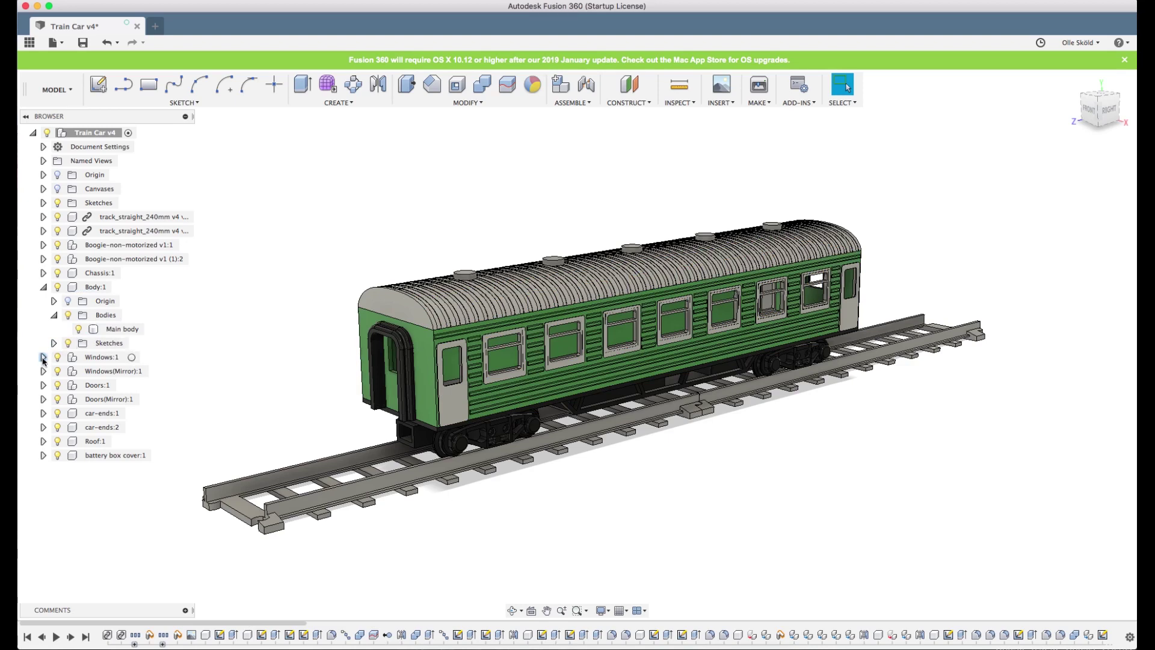
- Rename the body inside window frame:1 of the Windows component as "Window Frame"
click(43, 357)
click(54, 385)
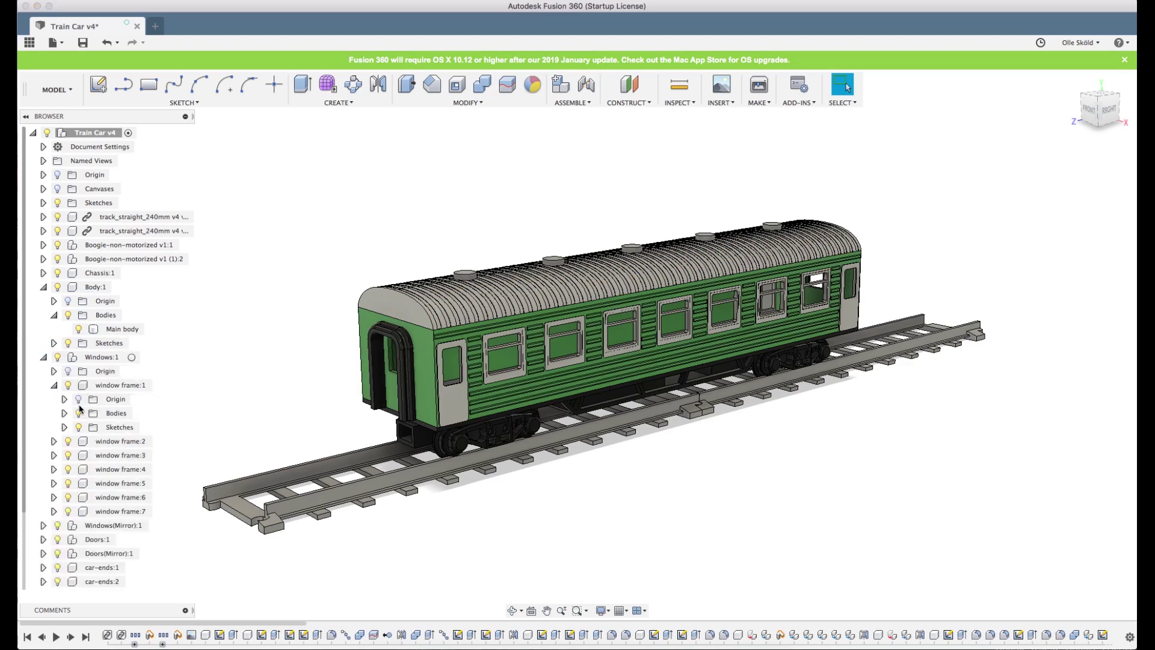
click(63, 413)
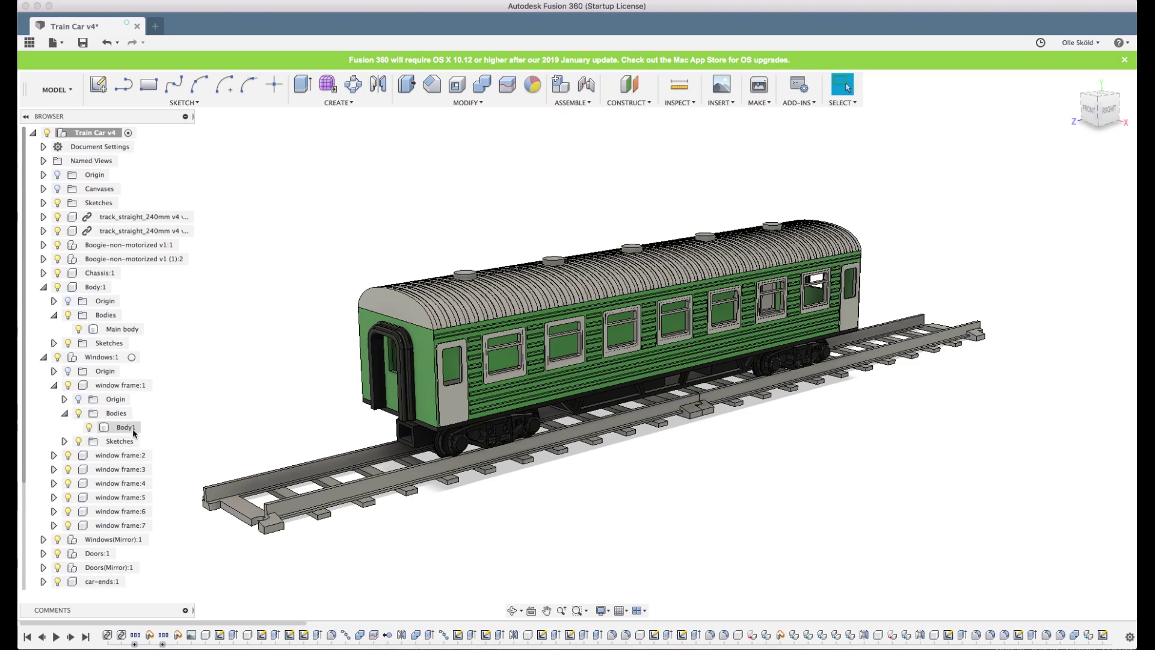
double_click(125, 428)
text(Window Frame)
key(Return)
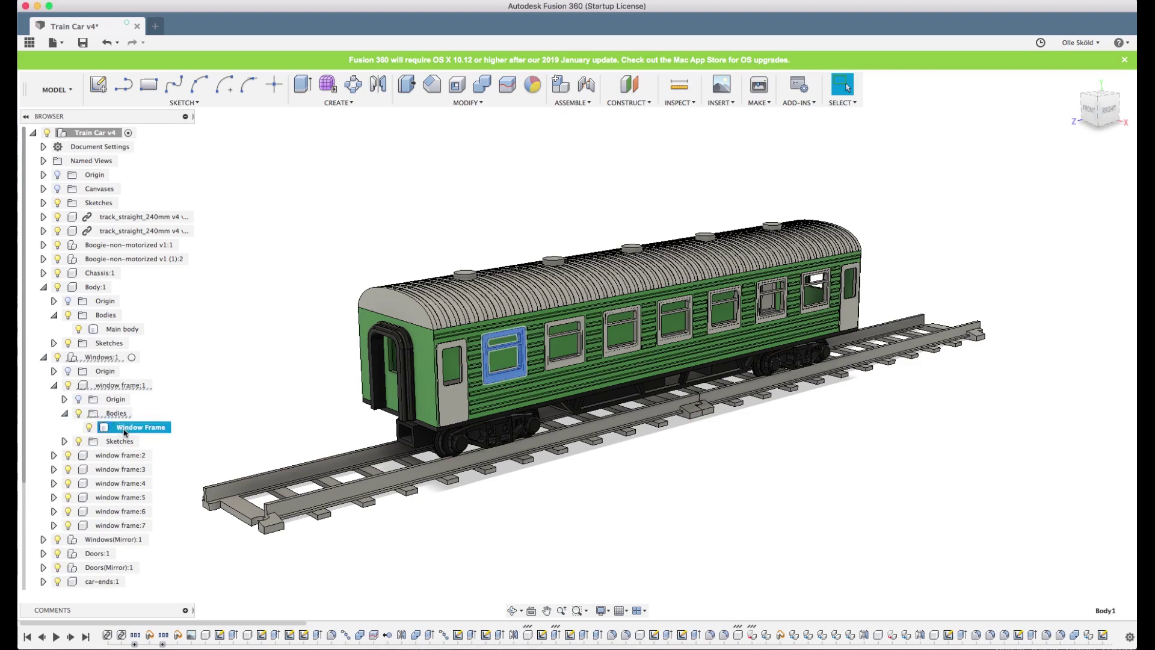
- Export the Window Frame body as a binary STL with medium refinement, named "Window Frame", into the desktop's train parts folder
right_click(125, 432)
click(157, 288)
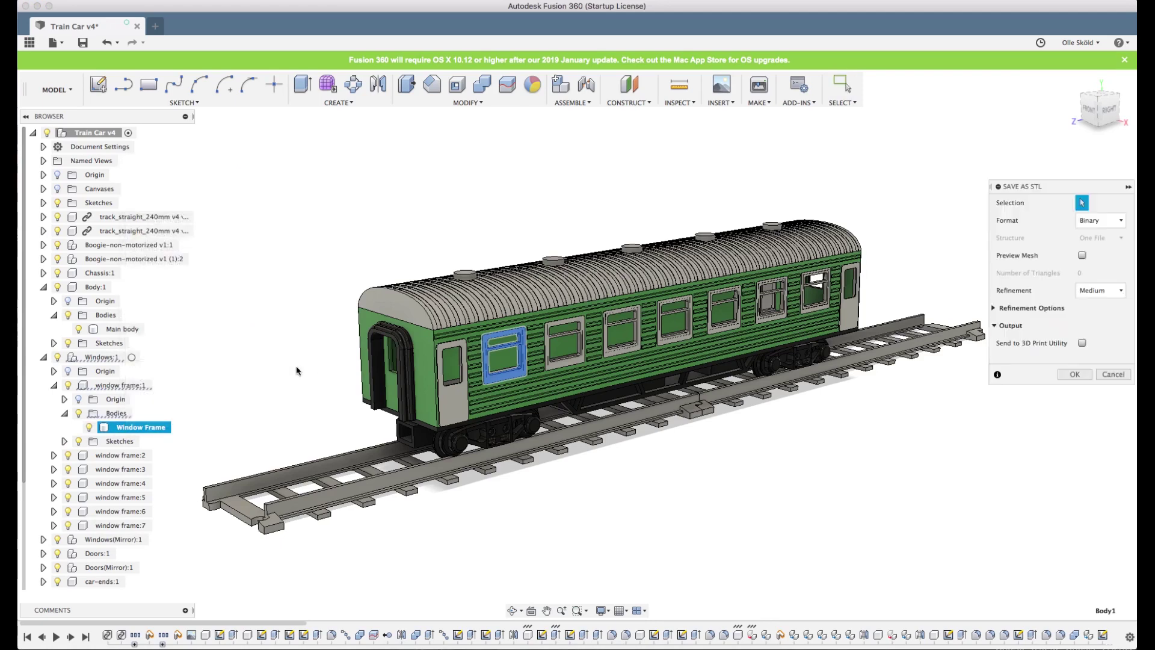
click(1074, 374)
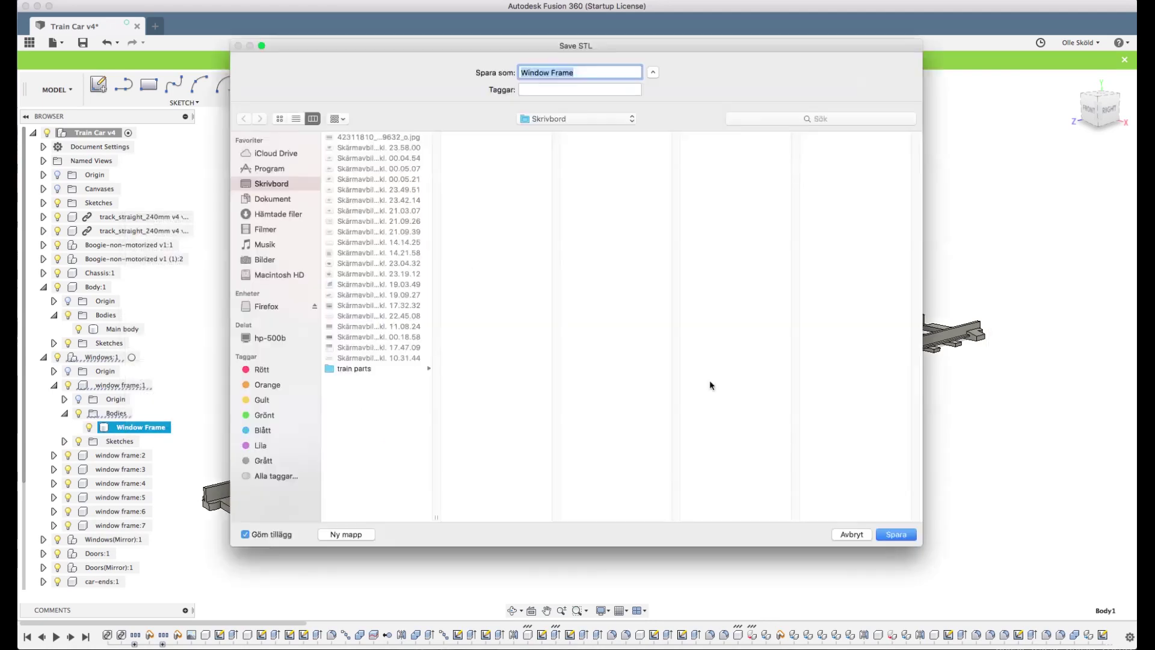
click(352, 369)
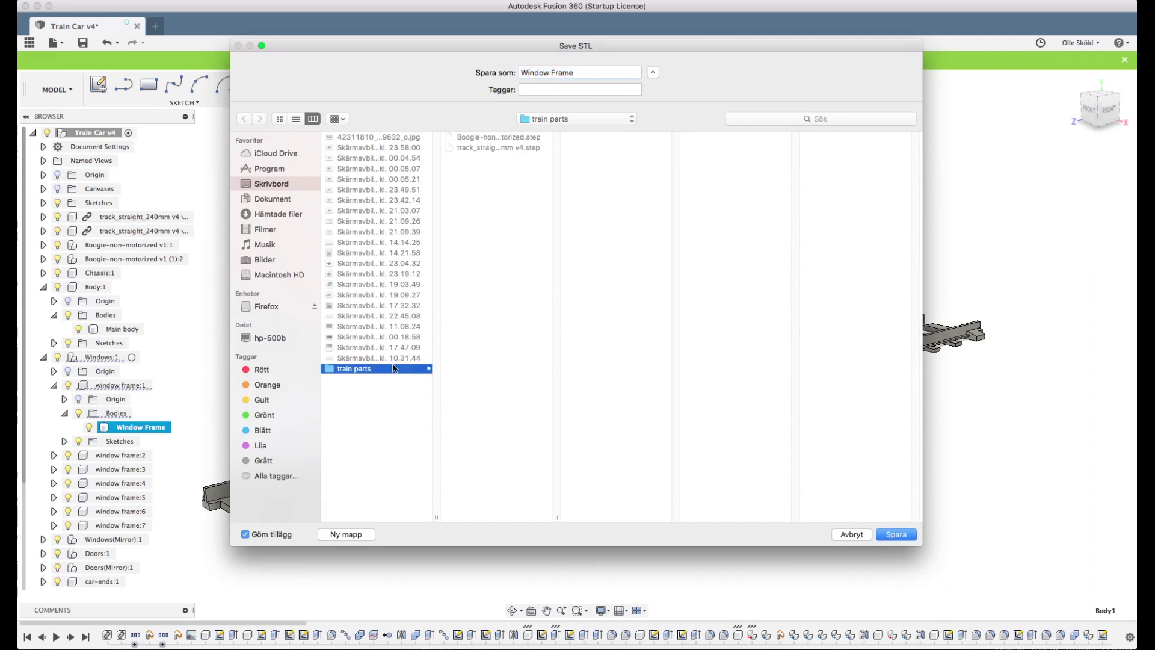
click(896, 534)
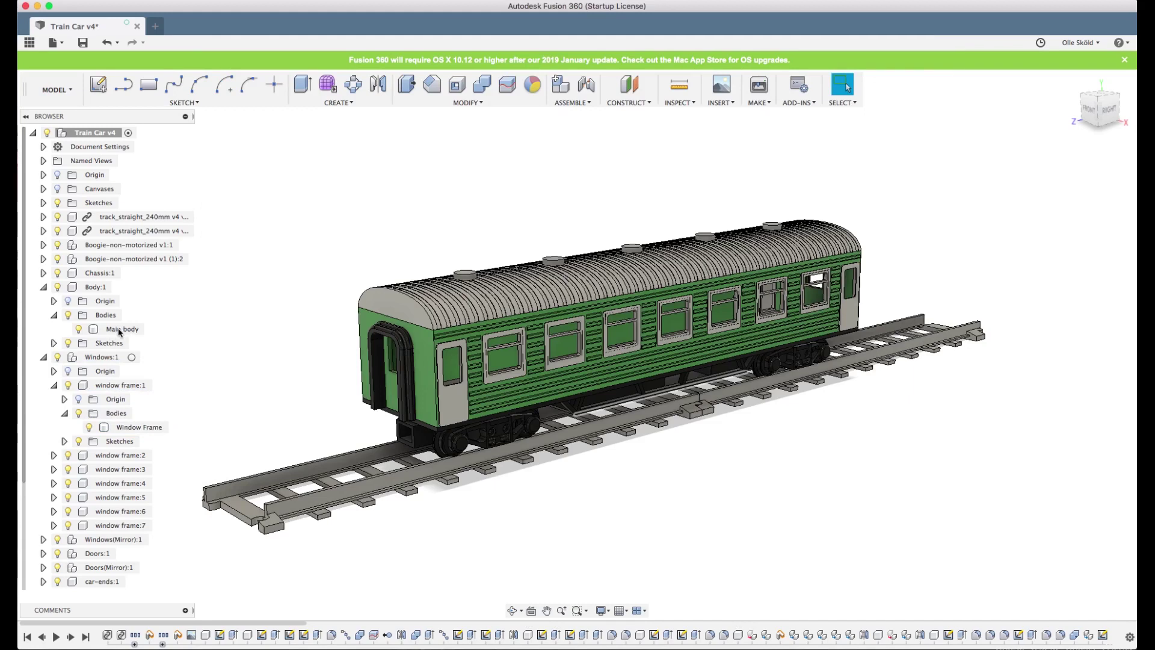
- Export the Main body as a binary STL with medium refinement, named "Main body", into the train parts folder
click(119, 330)
right_click(119, 330)
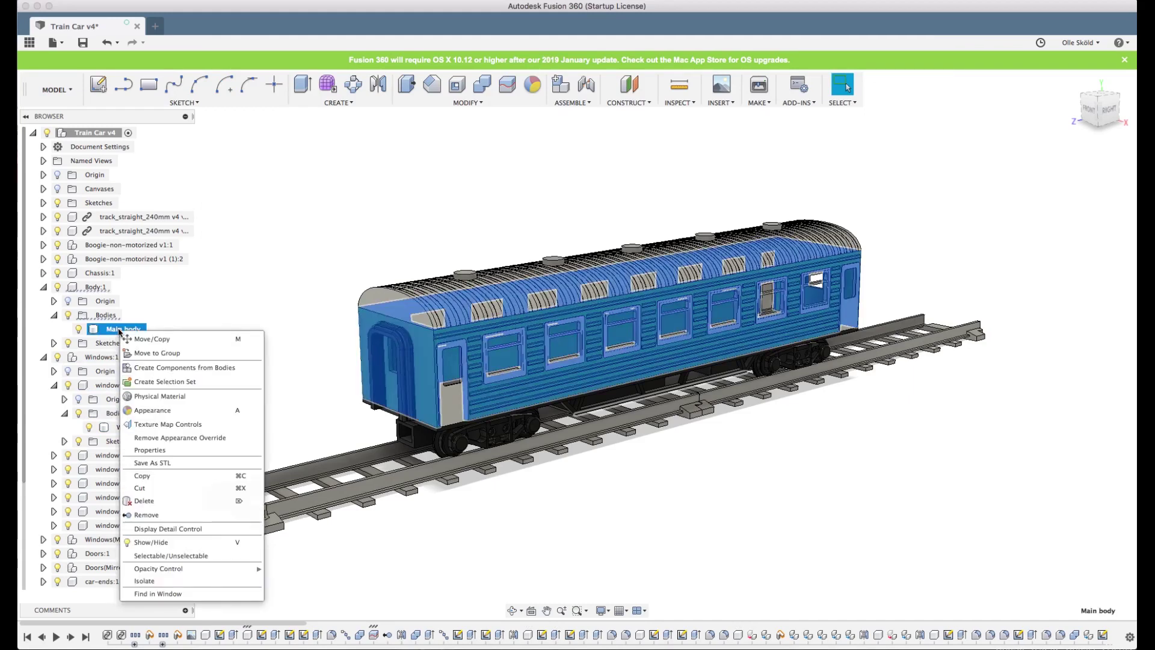
click(155, 462)
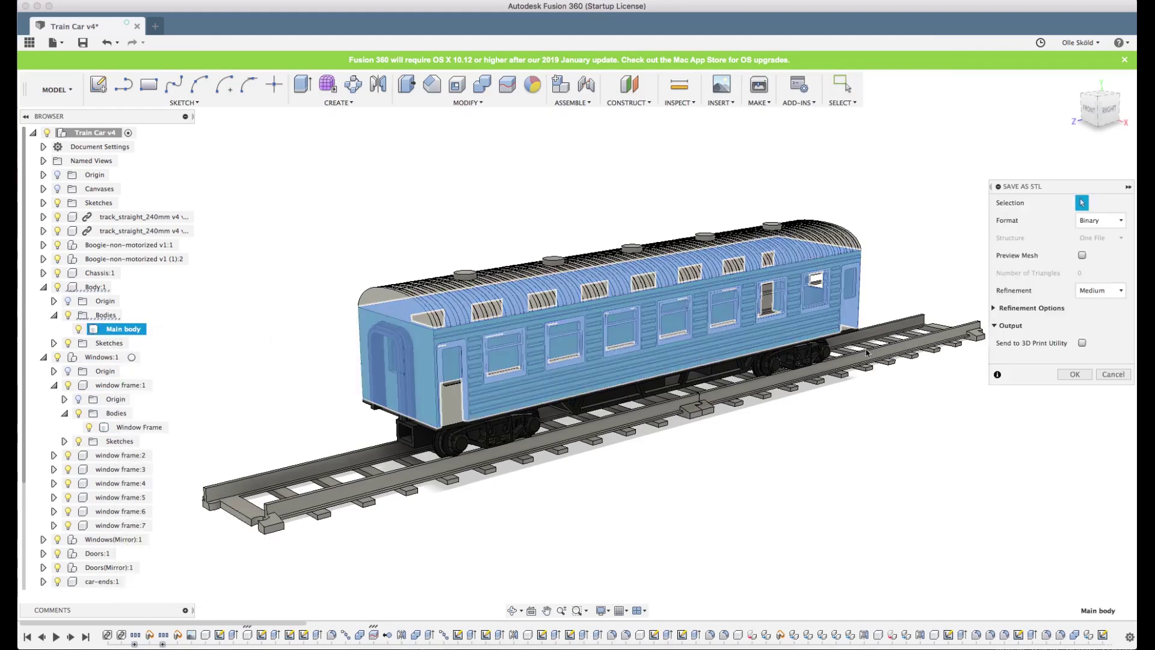
click(1083, 375)
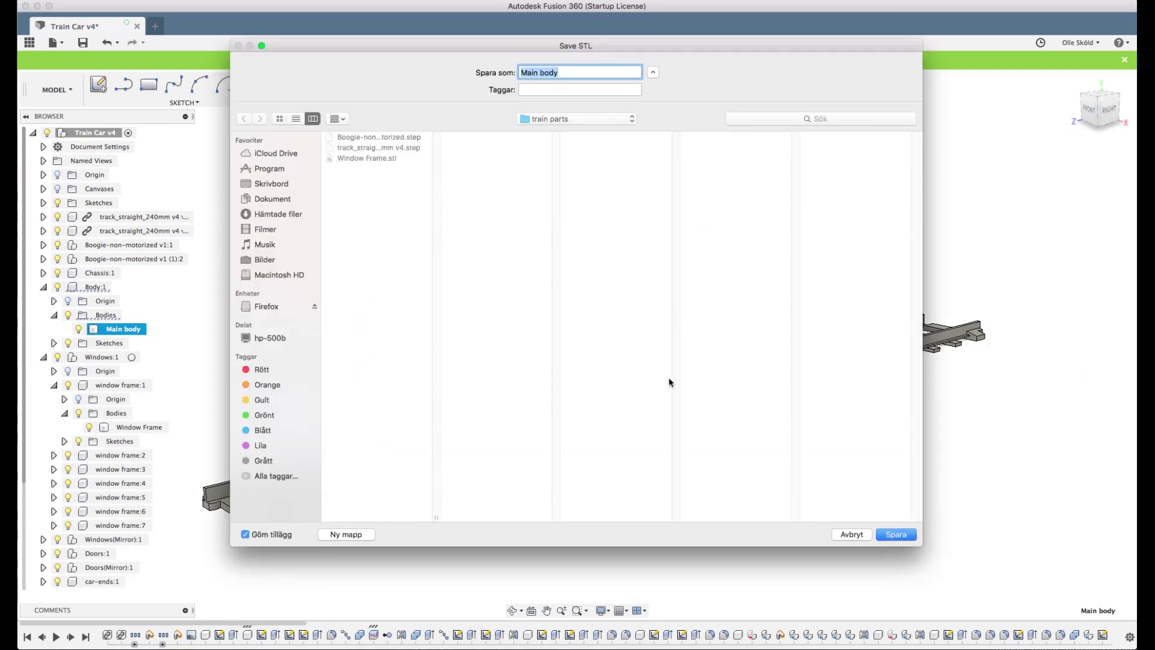
click(895, 534)
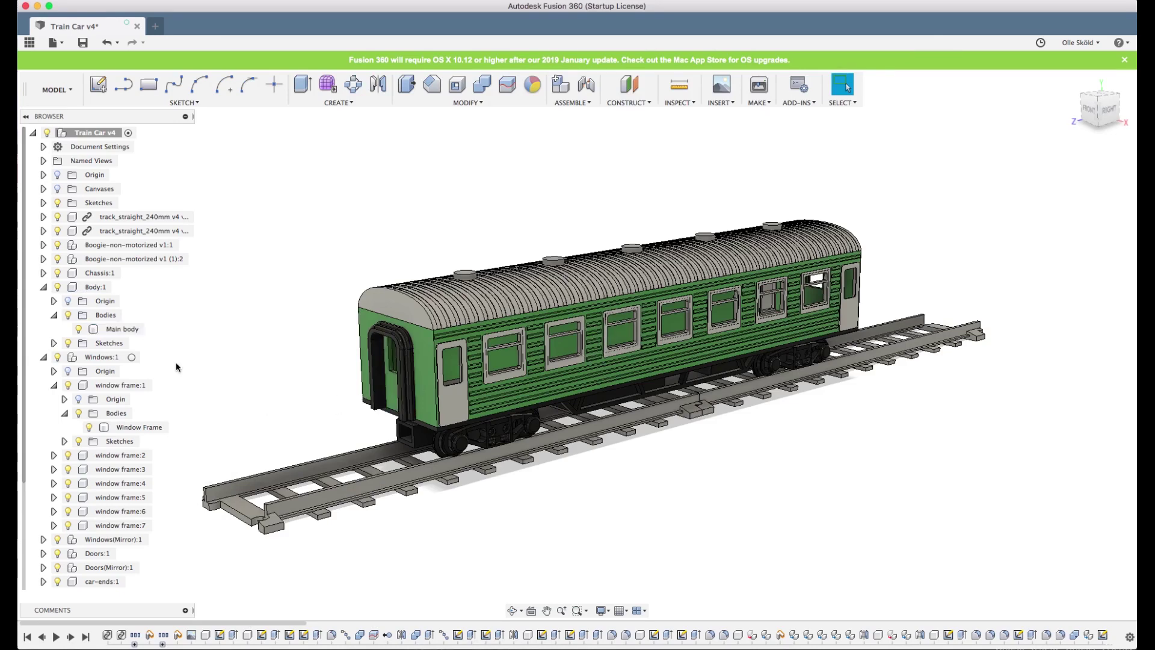
- Collapse the Windows and Body components, and rename the body inside door:1 of the Doors component as "Door"
click(44, 357)
click(43, 287)
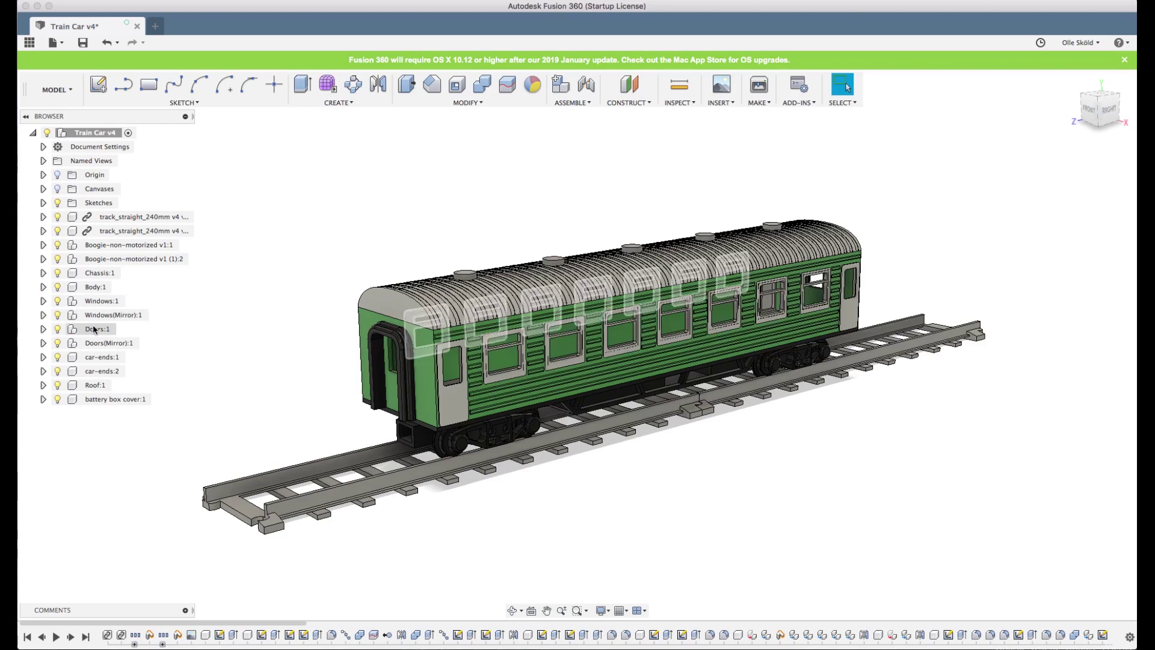
click(94, 330)
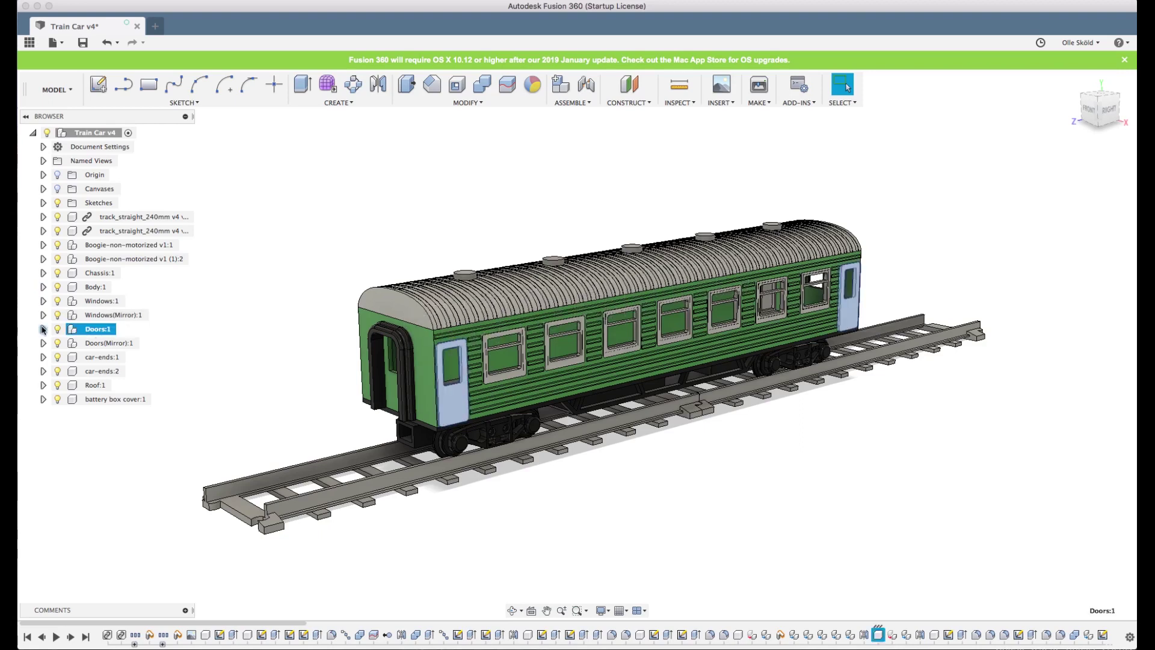
click(44, 329)
click(54, 357)
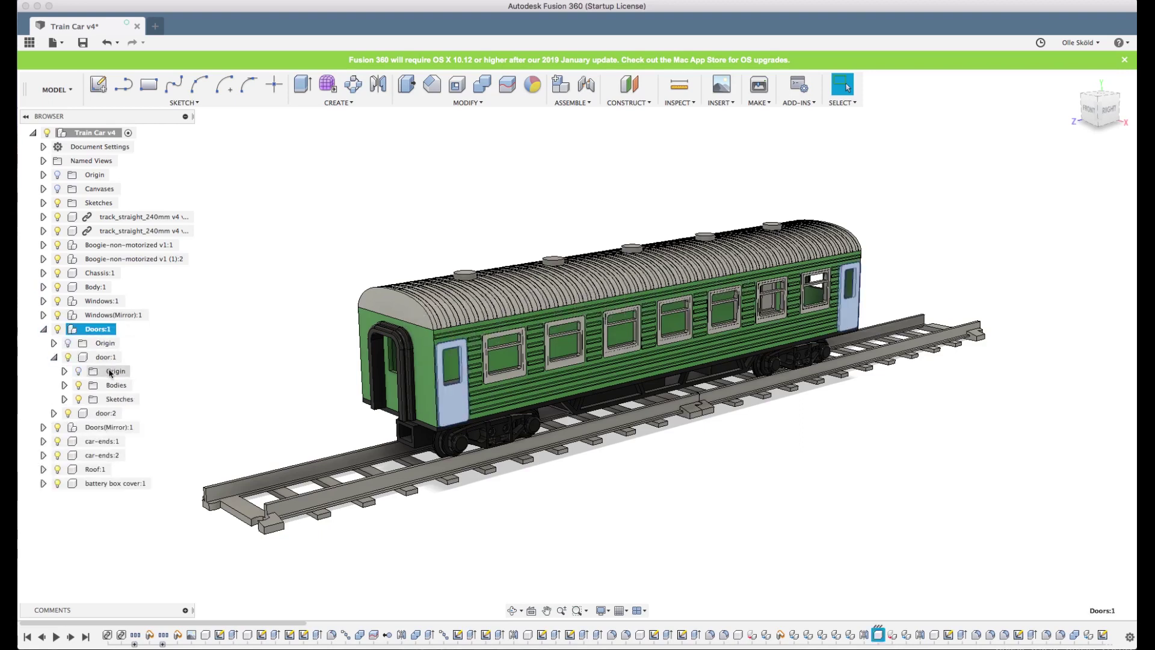
click(63, 385)
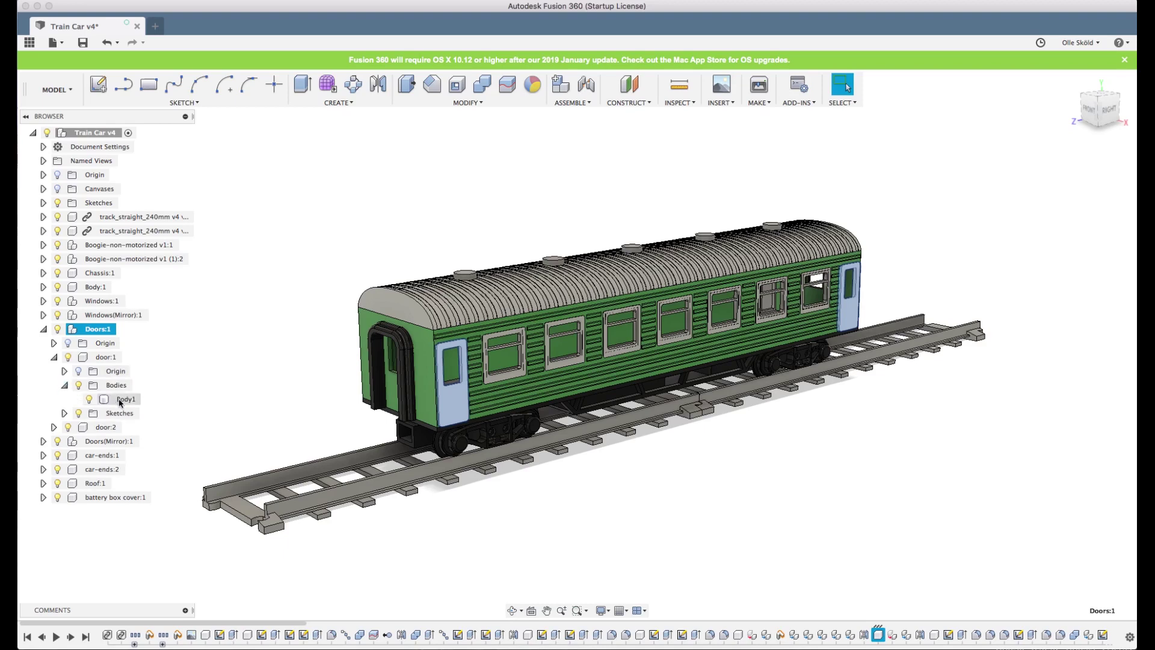
double_click(126, 399)
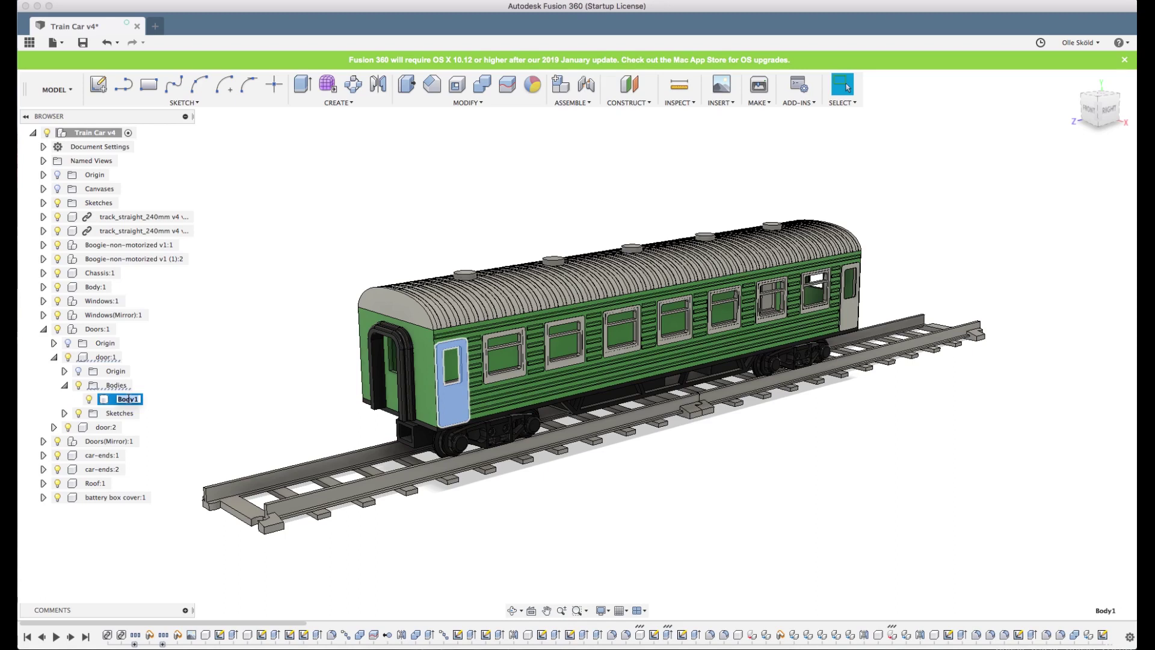
key(Return)
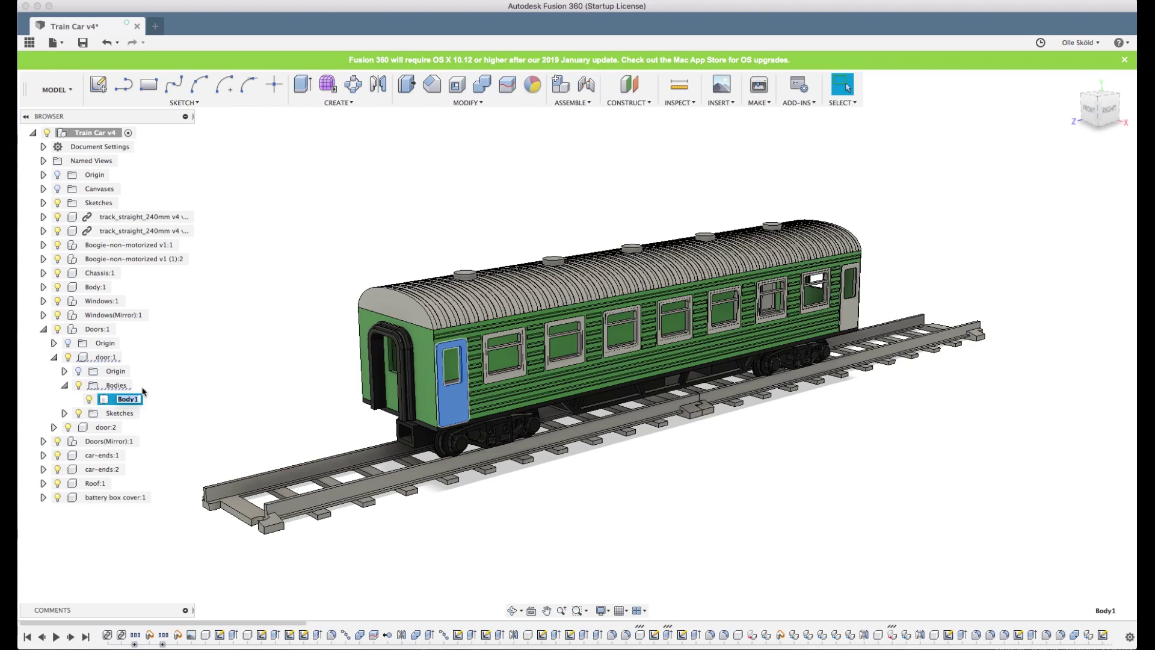
text(Door)
key(Return)
- Export the Door body as an STL named "Door" into the train parts folder
click(44, 329)
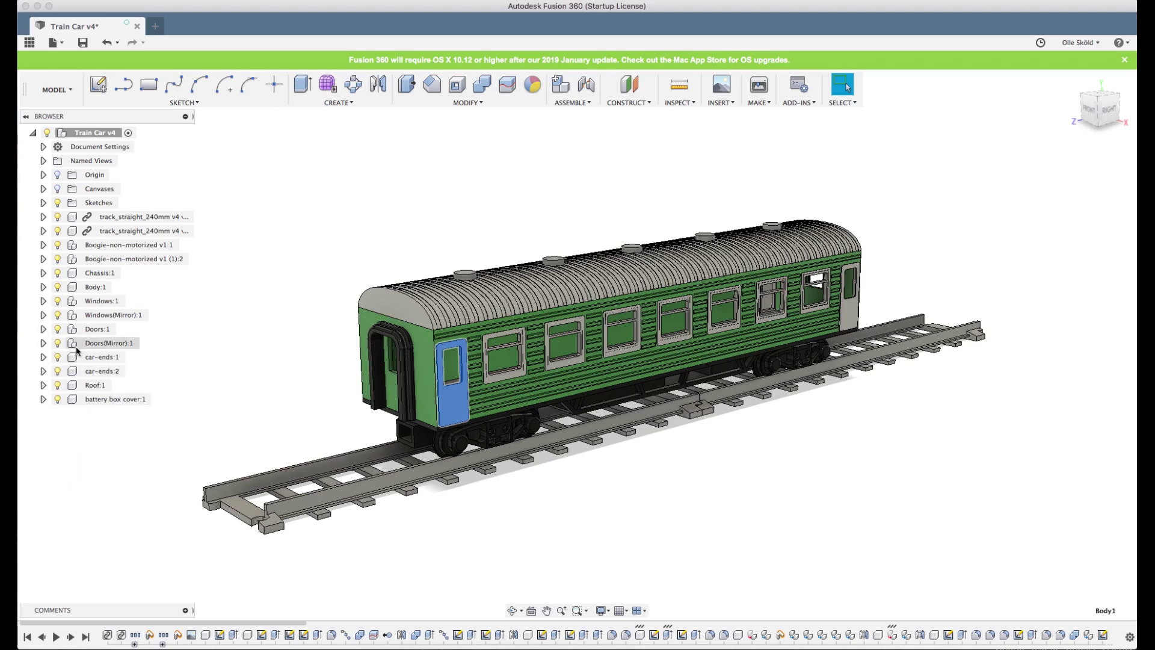
click(43, 329)
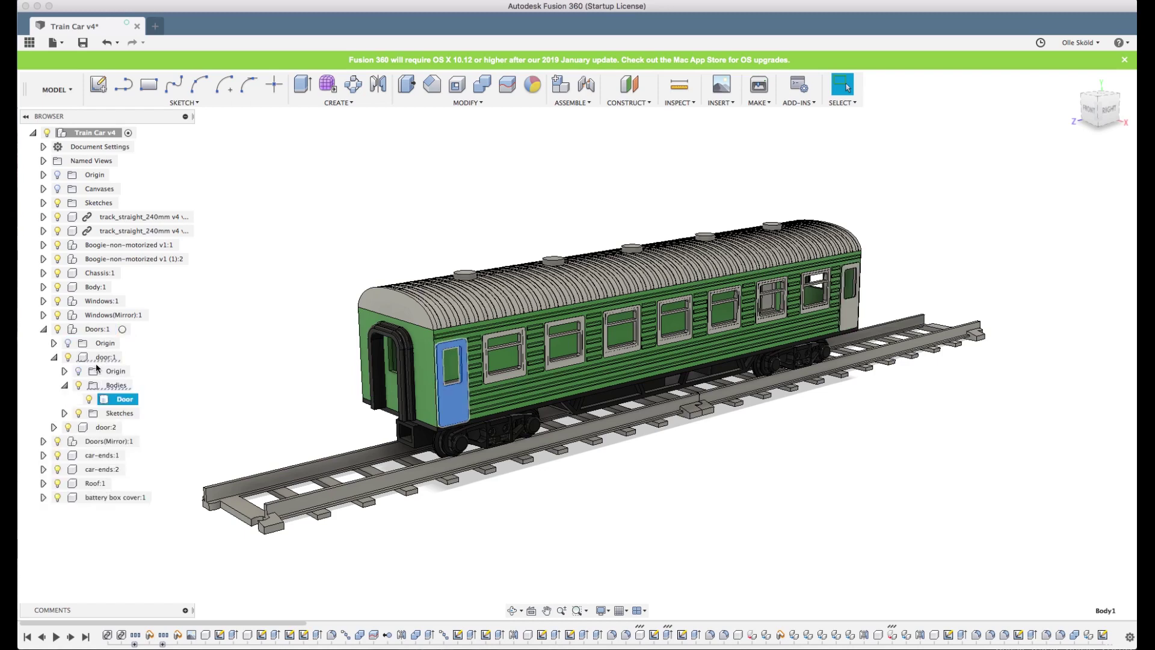
right_click(124, 399)
click(146, 258)
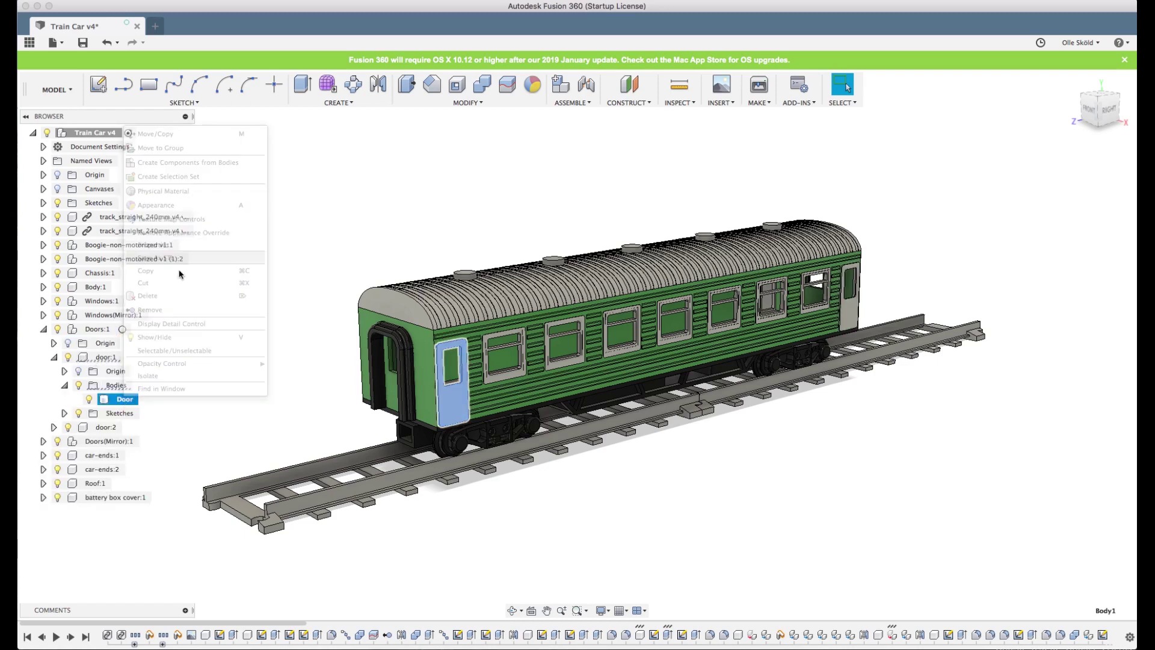
key(Escape)
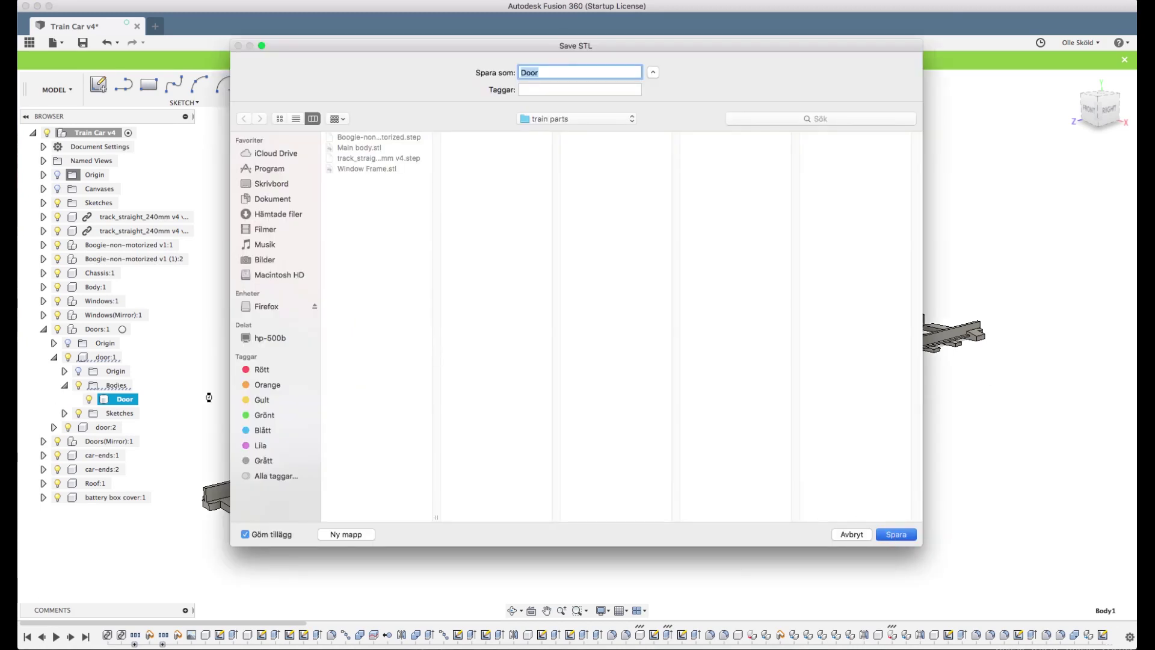
key(Return)
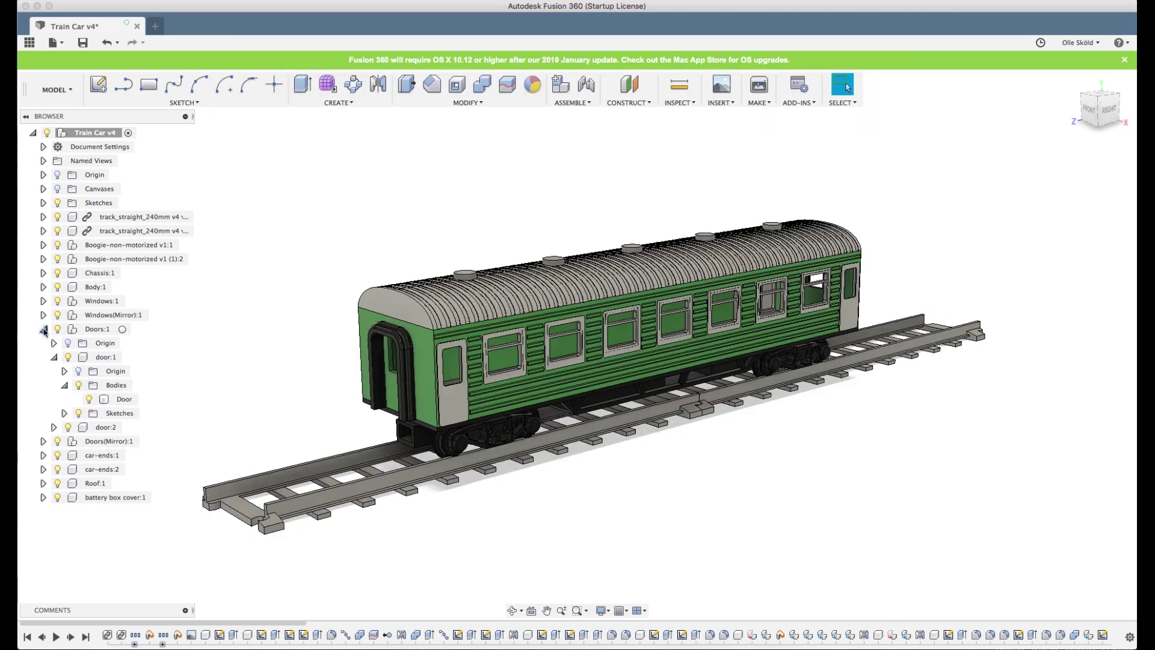
- Collapse the Doors component and rename the body inside car-ends:1 as "car end"
click(45, 331)
click(43, 357)
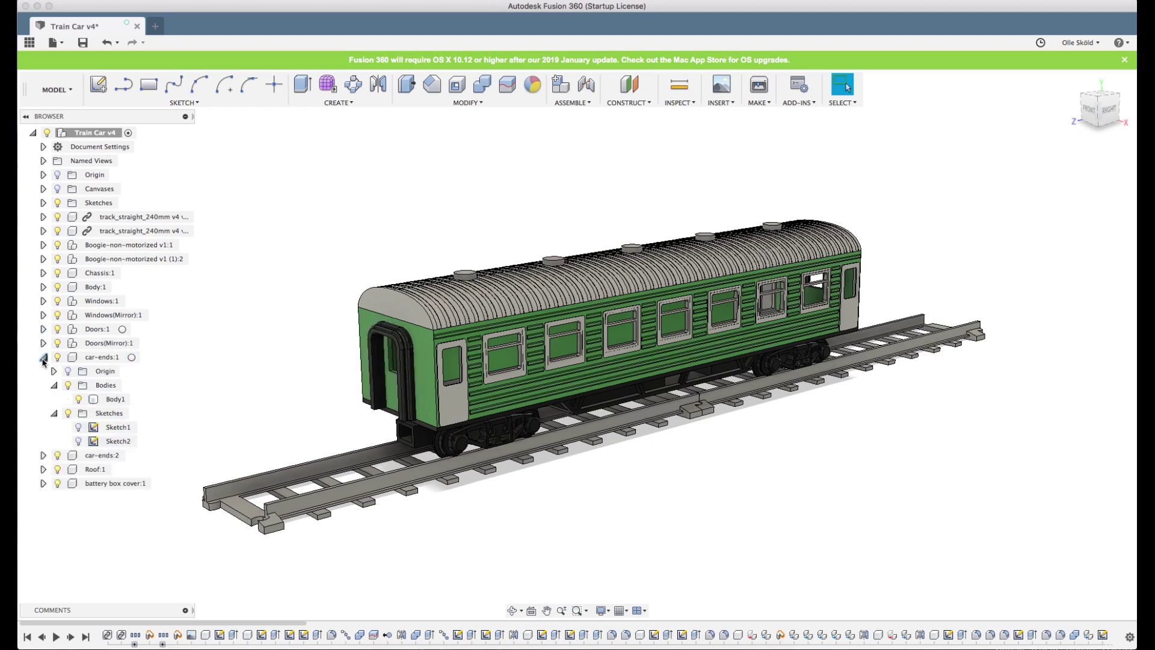
click(112, 401)
double_click(111, 400)
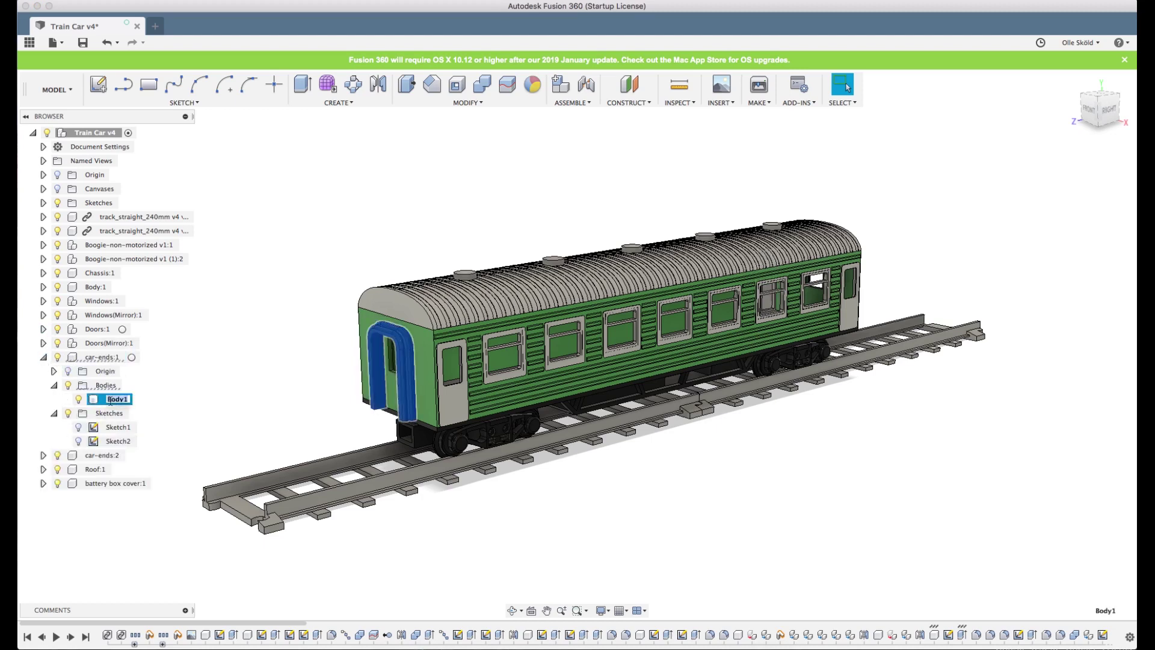
text(Car ENd)
key(Return)
double_click(110, 402)
text(A)
text(ar end)
key(Return)
- Export the car end body as a binary STL with medium refinement, named "car end", into the train parts folder, and collapse its component
right_click(116, 401)
click(149, 258)
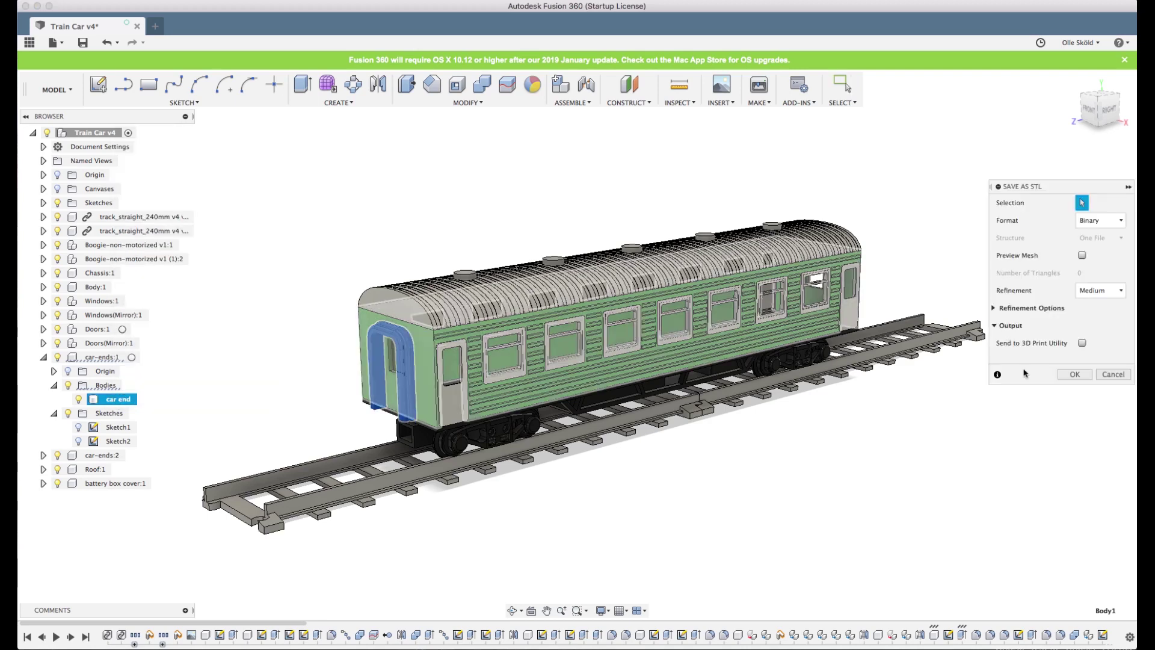
click(1073, 374)
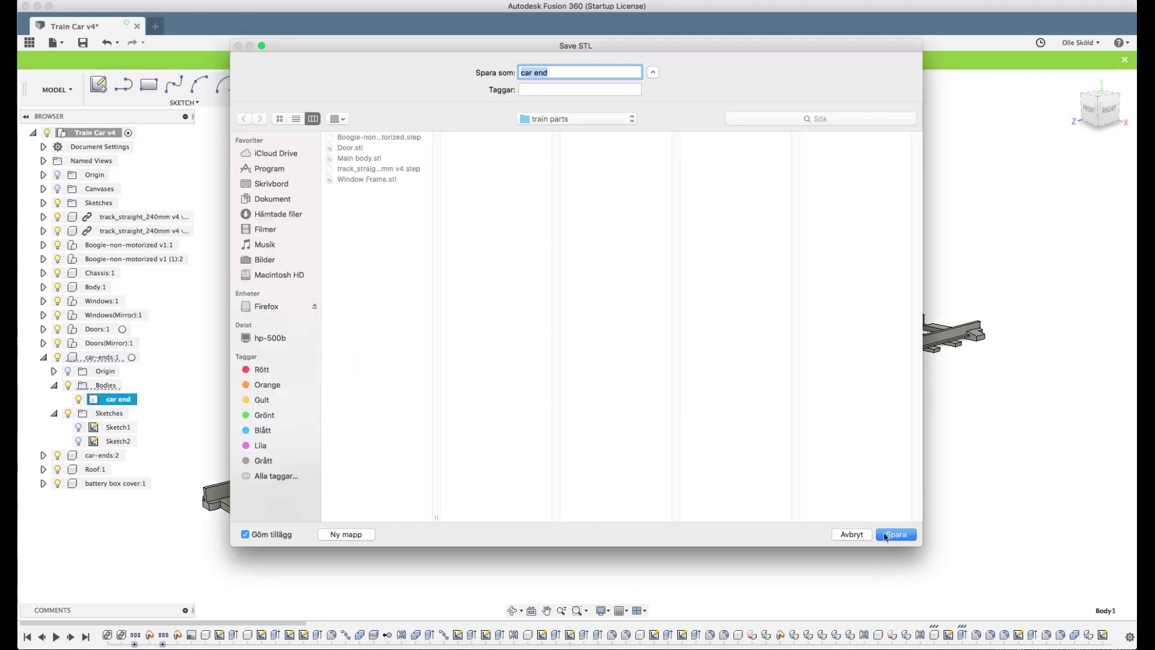
click(894, 539)
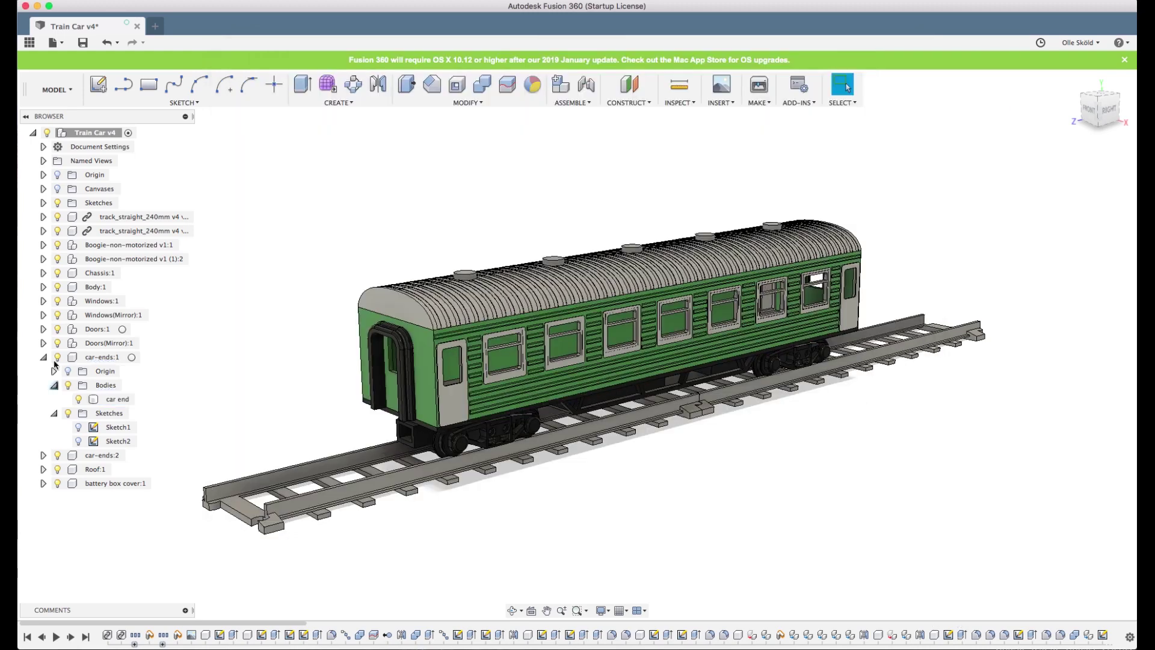
click(45, 357)
click(99, 386)
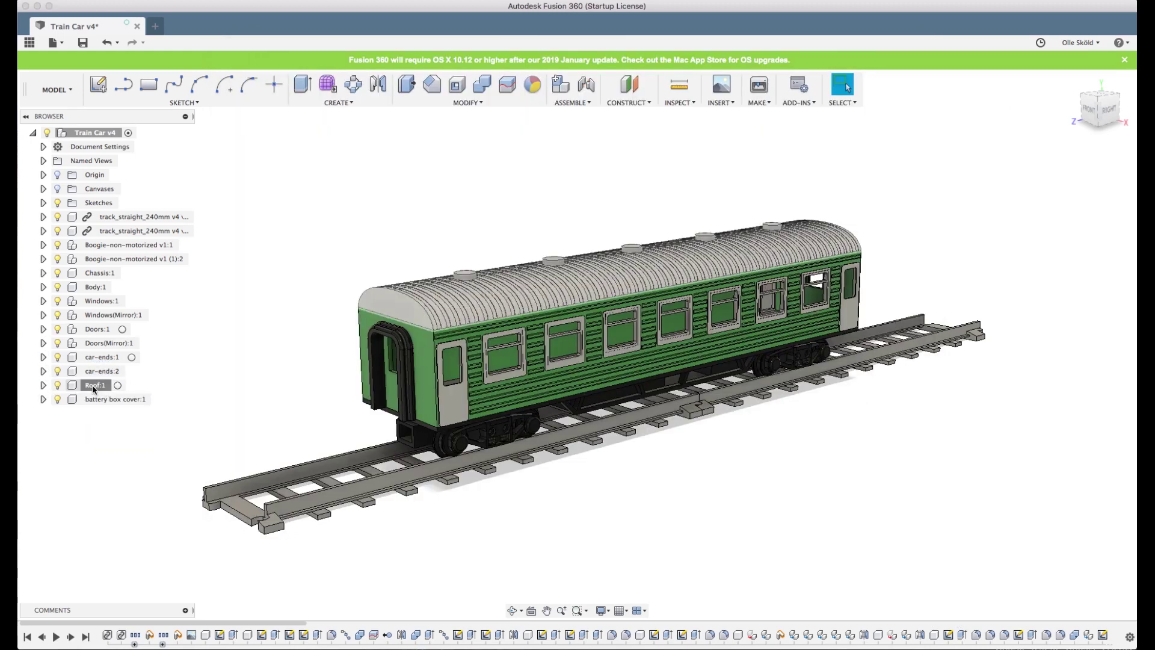
click(43, 385)
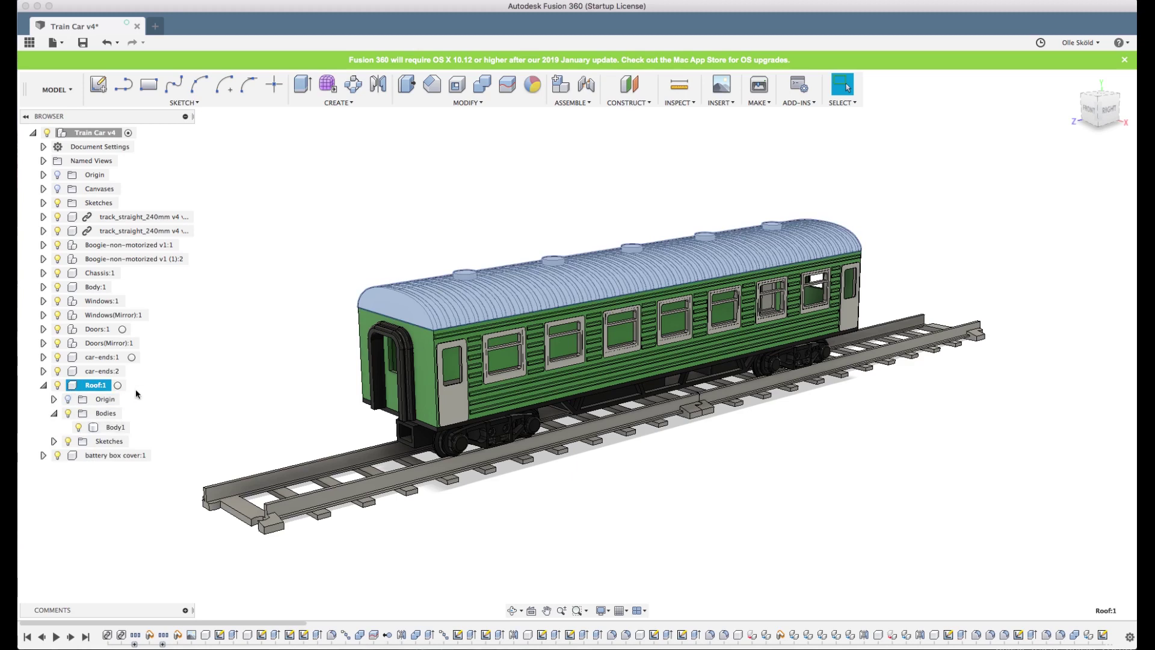
click(230, 352)
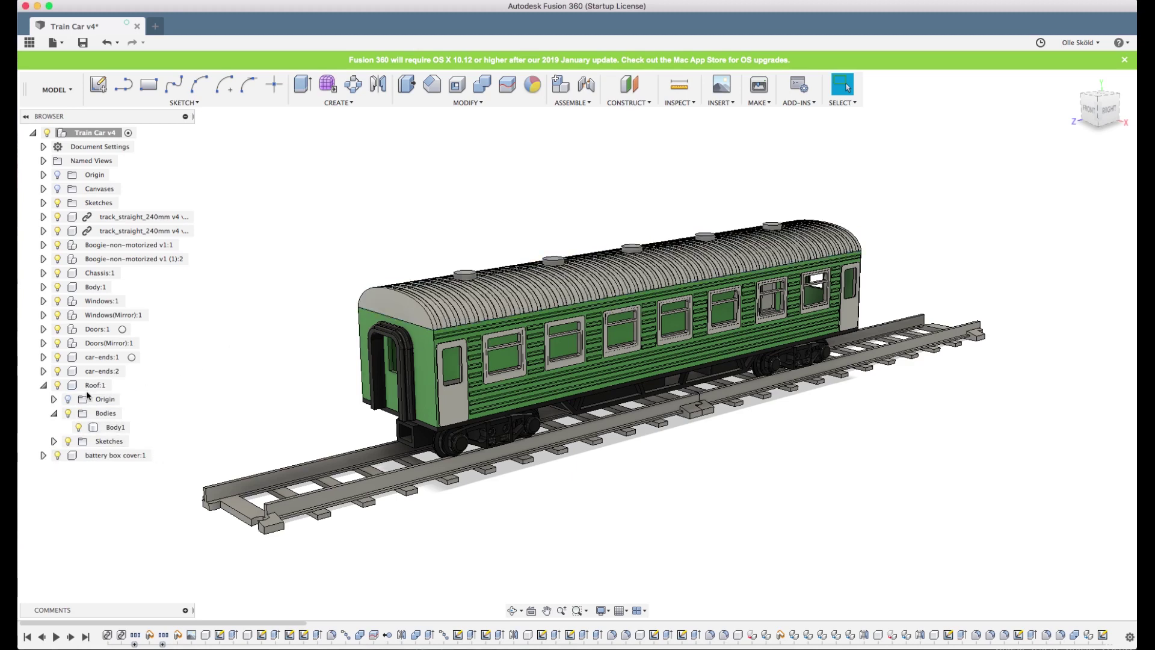
click(44, 385)
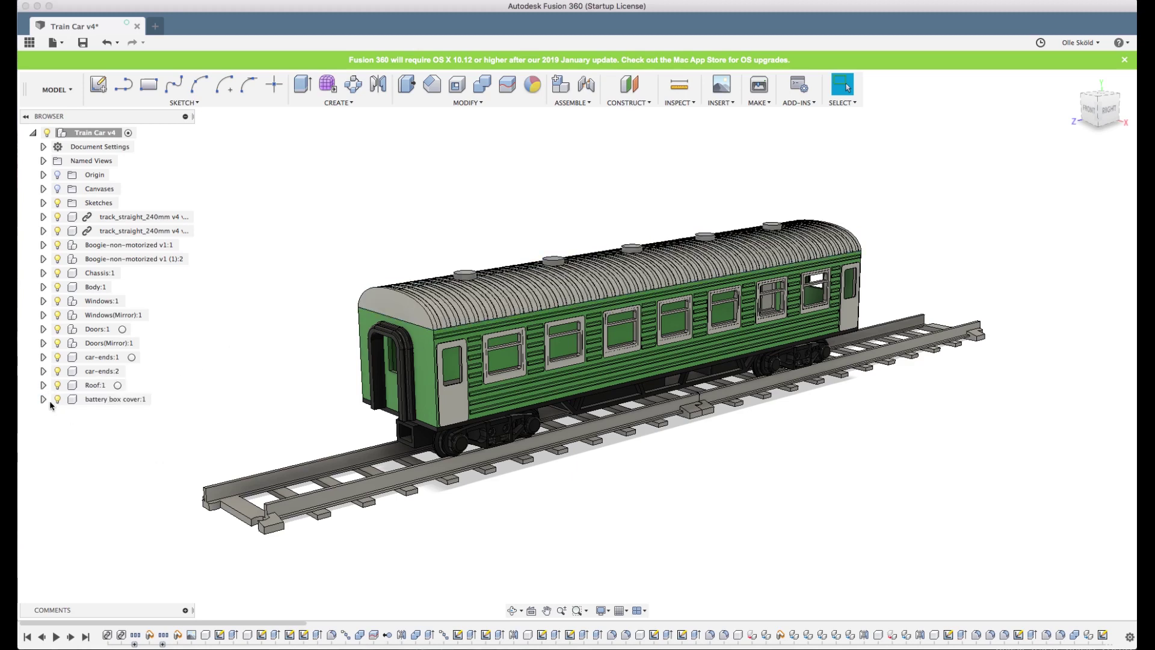
- Rename the body inside the battery box cover component as "Battery Cover"
click(43, 400)
click(54, 427)
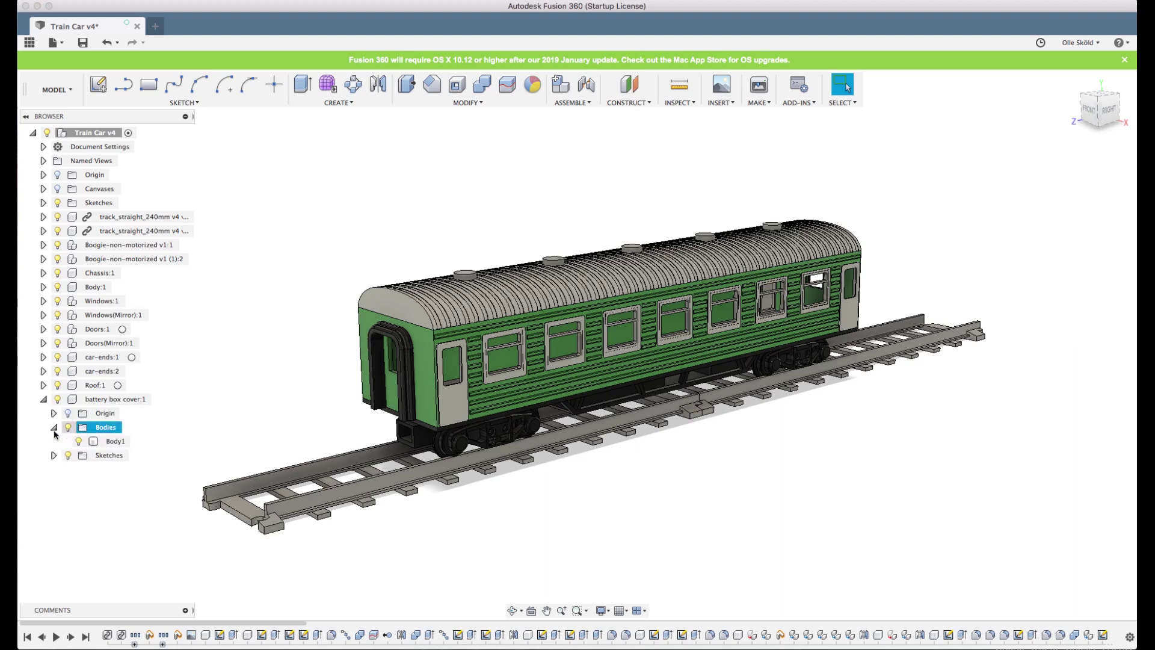
double_click(117, 442)
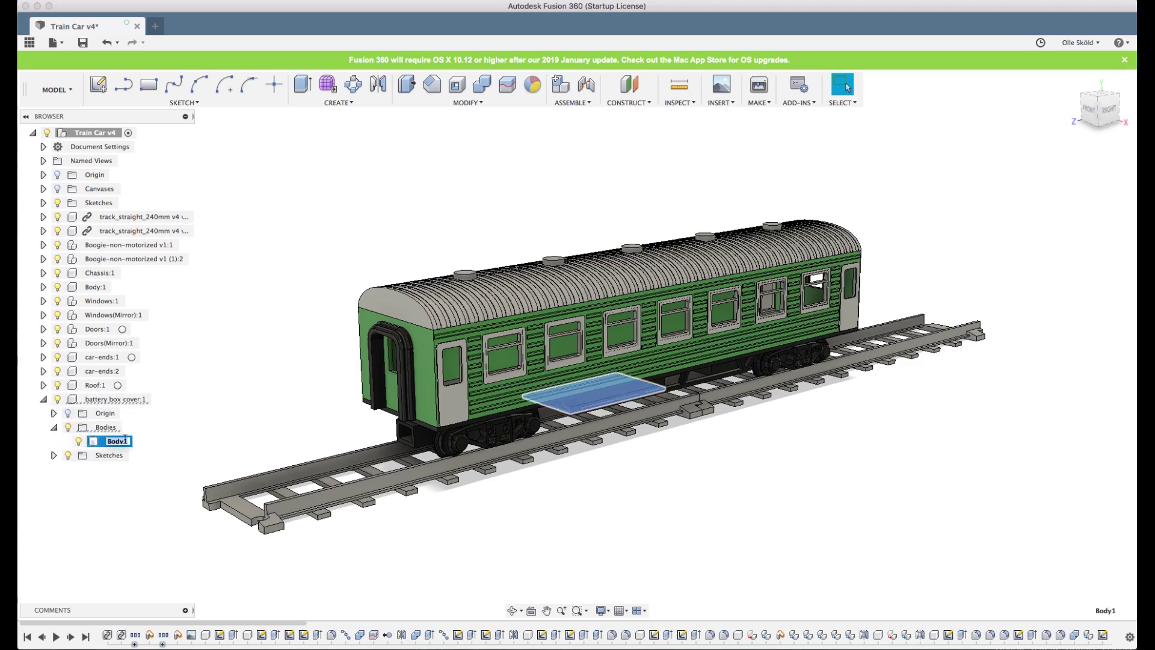
text(Battery Cover)
key(Return)
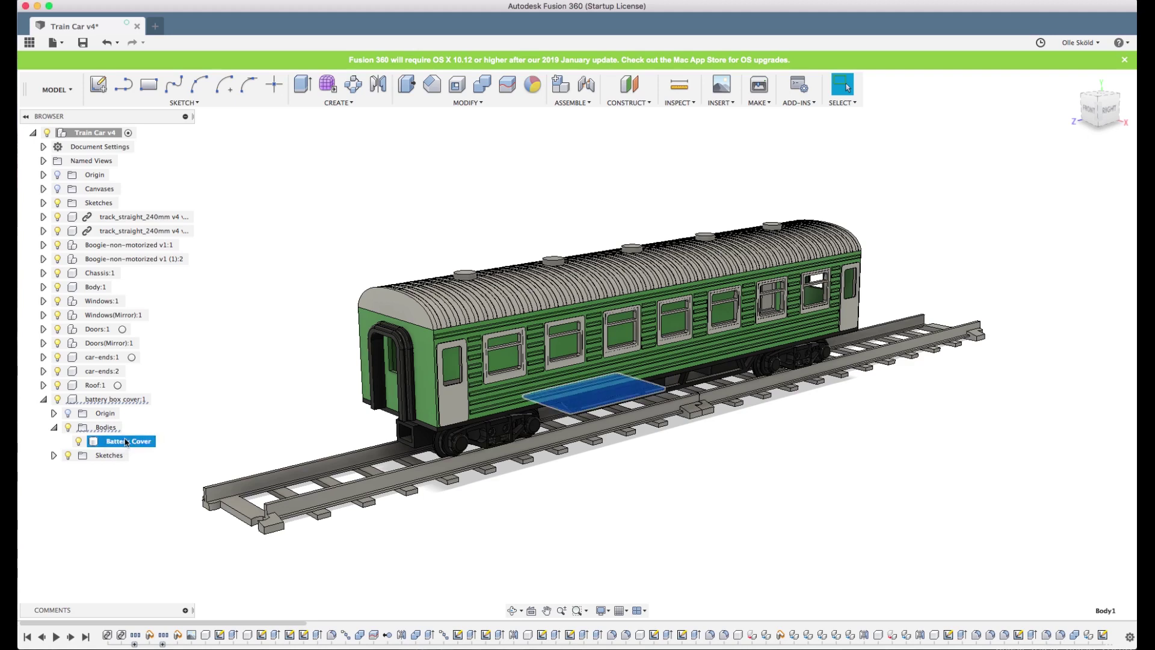
- Export the Battery Cover body as an STL named "Battery Cover" into the train parts folder, and collapse its component
right_click(126, 442)
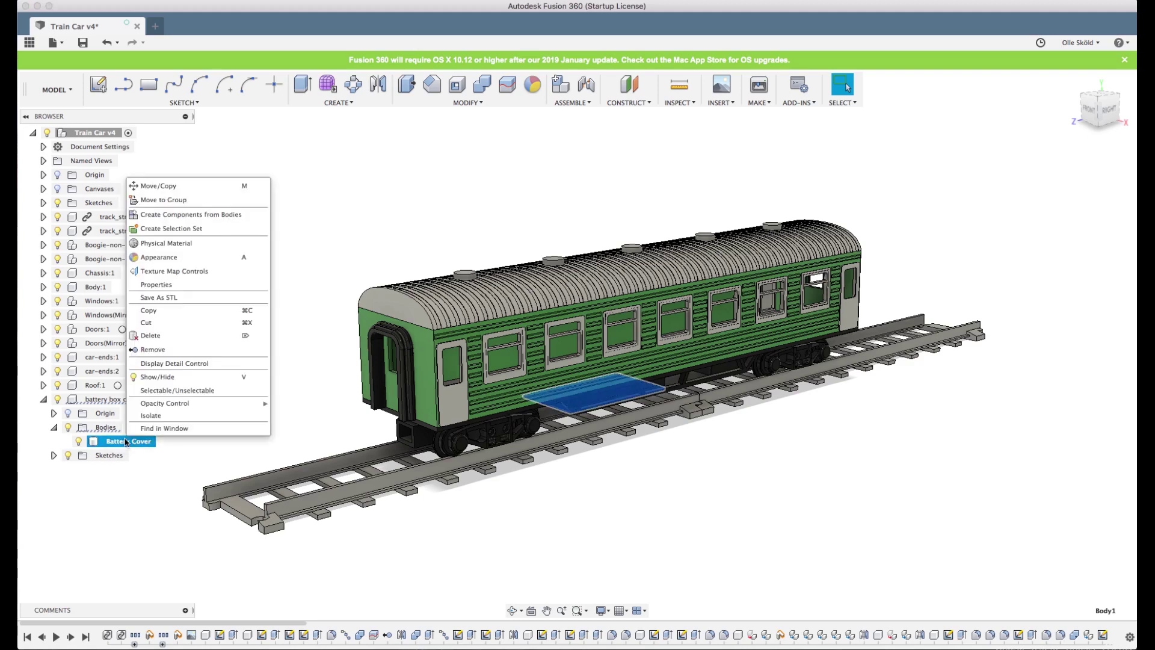
click(143, 297)
click(1086, 376)
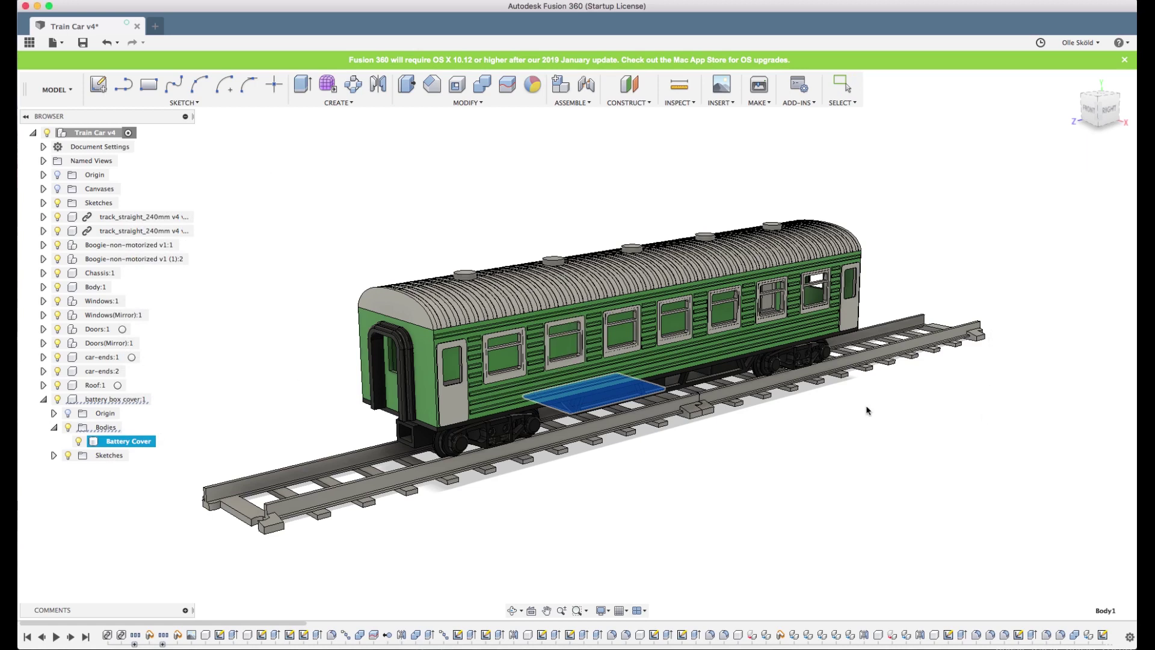
click(896, 534)
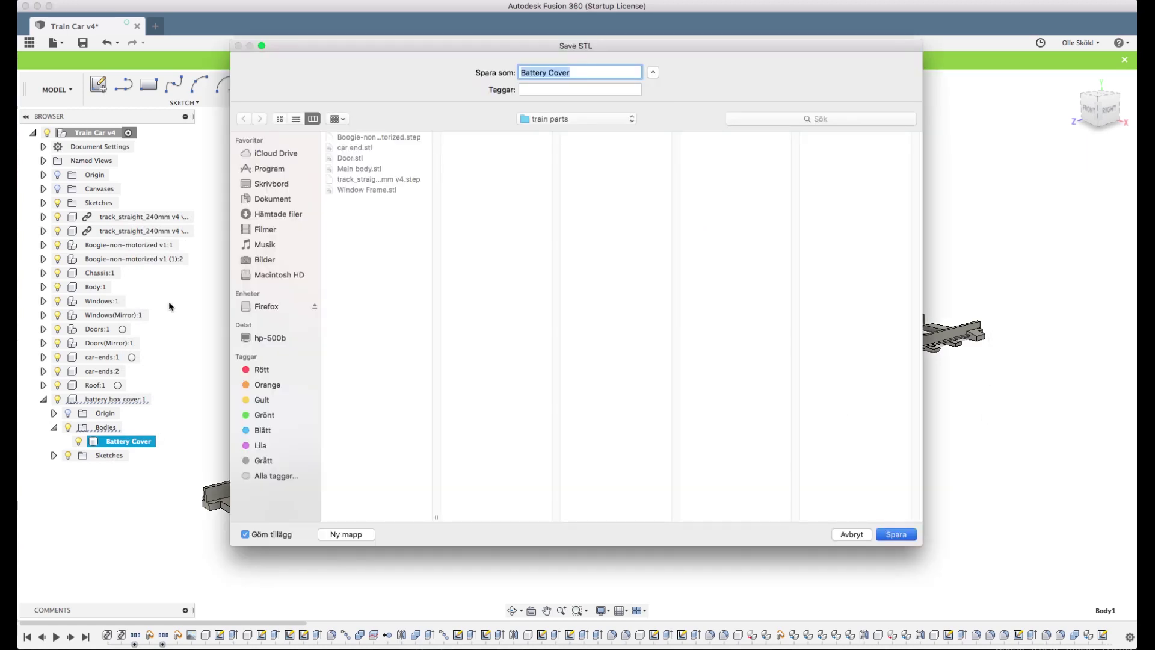
click(43, 399)
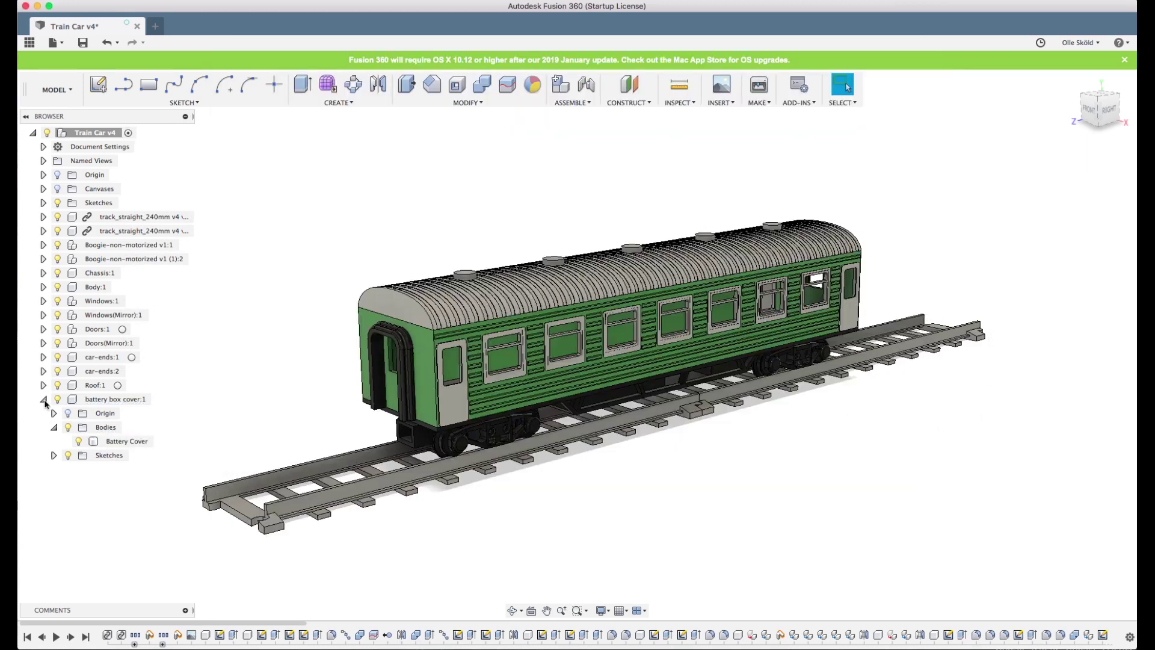
- Expand the Chassis component to show its bodies and activate it for editing
click(44, 272)
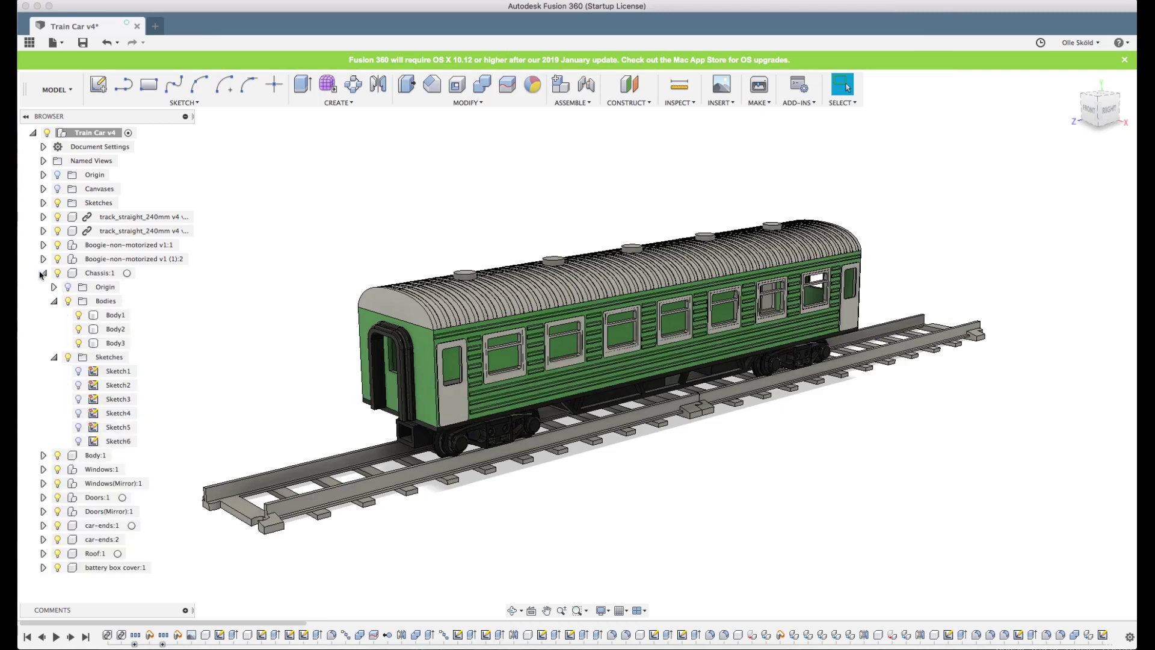
click(112, 342)
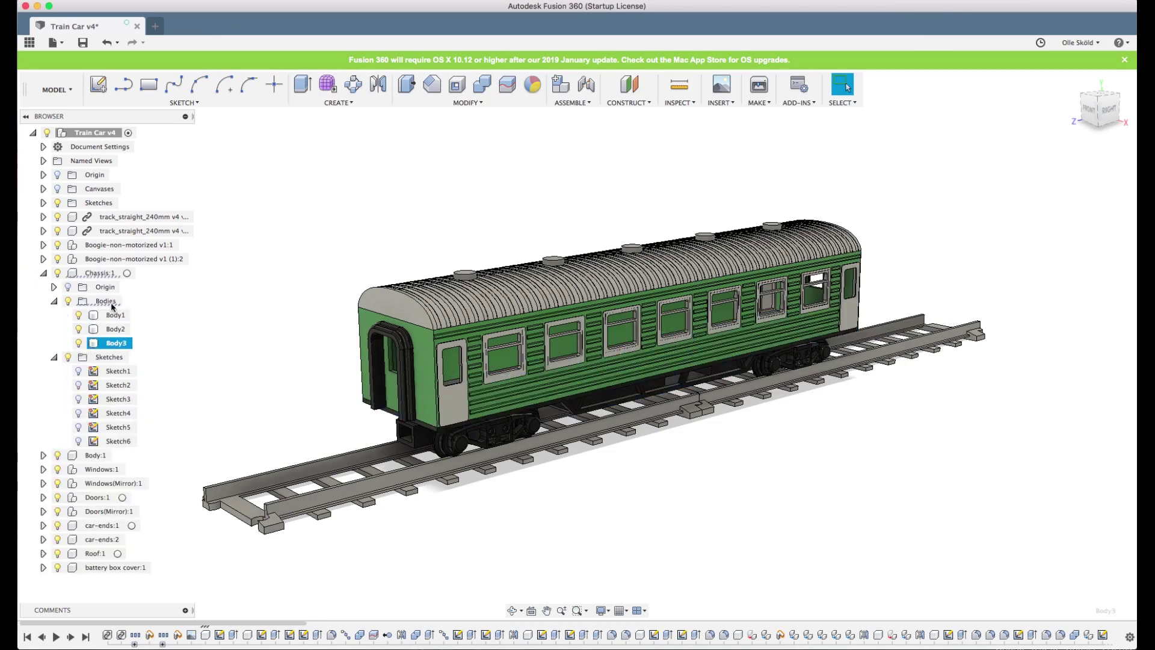
right_click(105, 274)
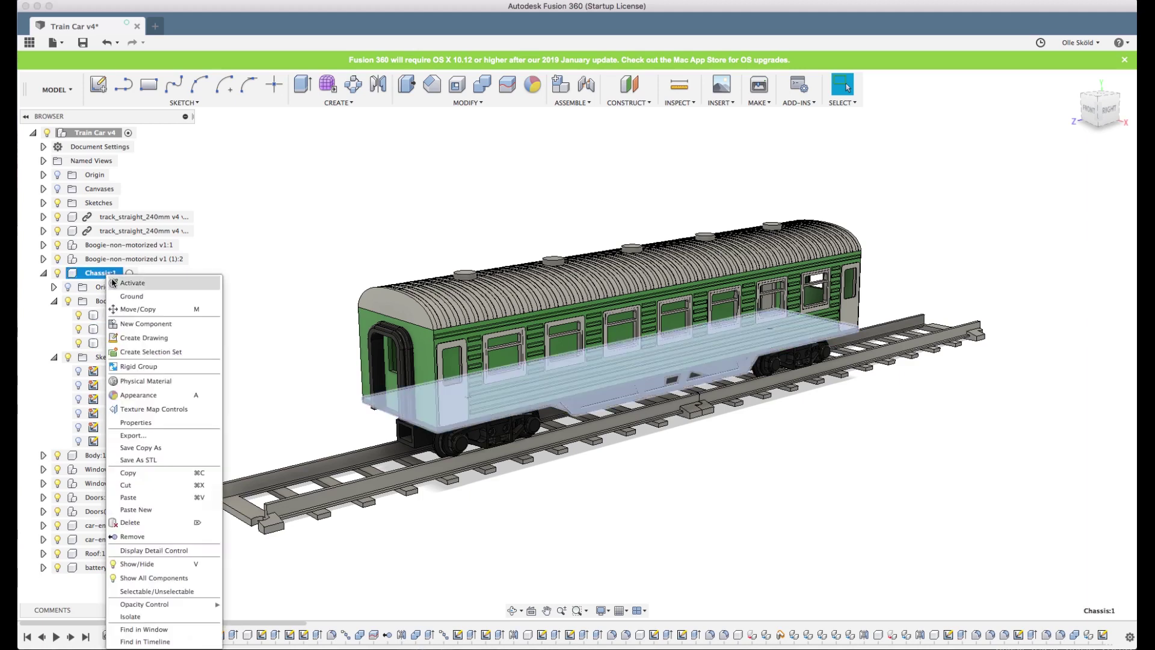
click(132, 282)
- Combine Body1, Body2 and Body3 of the Chassis component into one body with the Join operation
drag(279, 322, 430, 308)
key(Escape)
shift+middle_drag(430, 308, 457, 316)
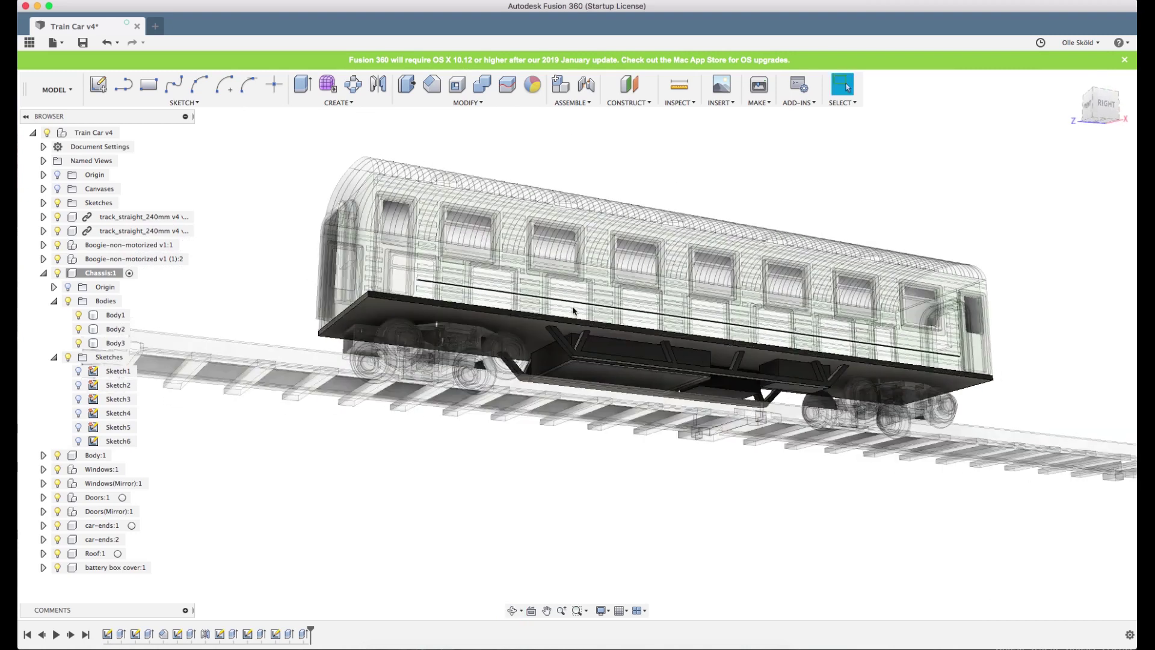
scroll(537, 324, up, 5)
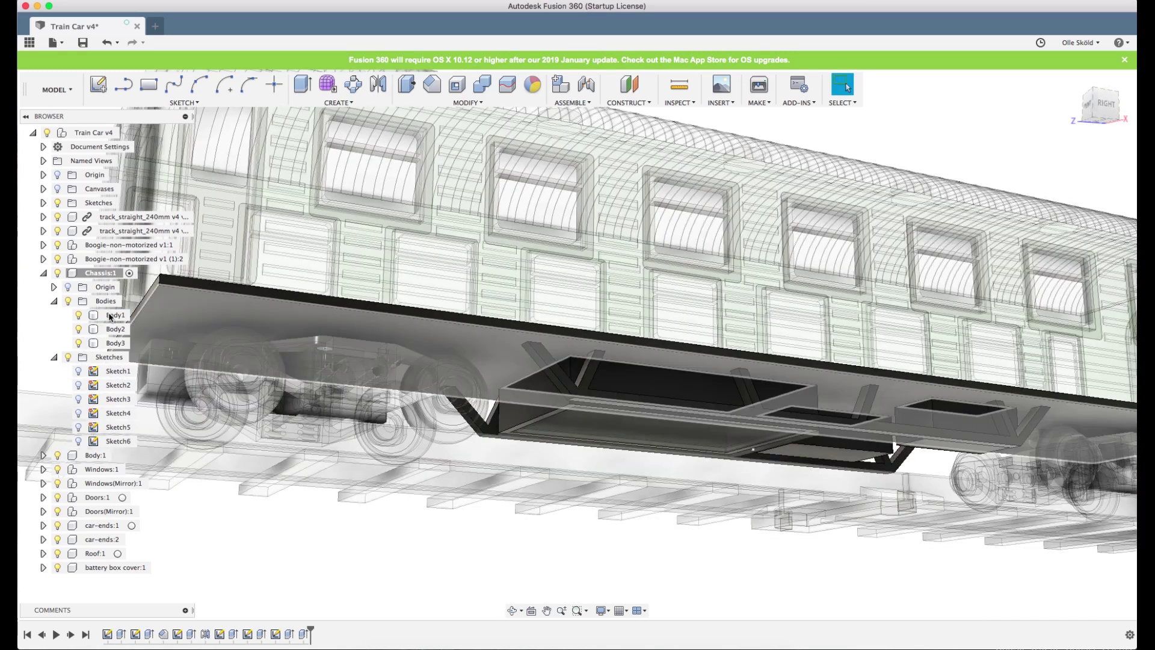
click(114, 315)
shift+click(112, 344)
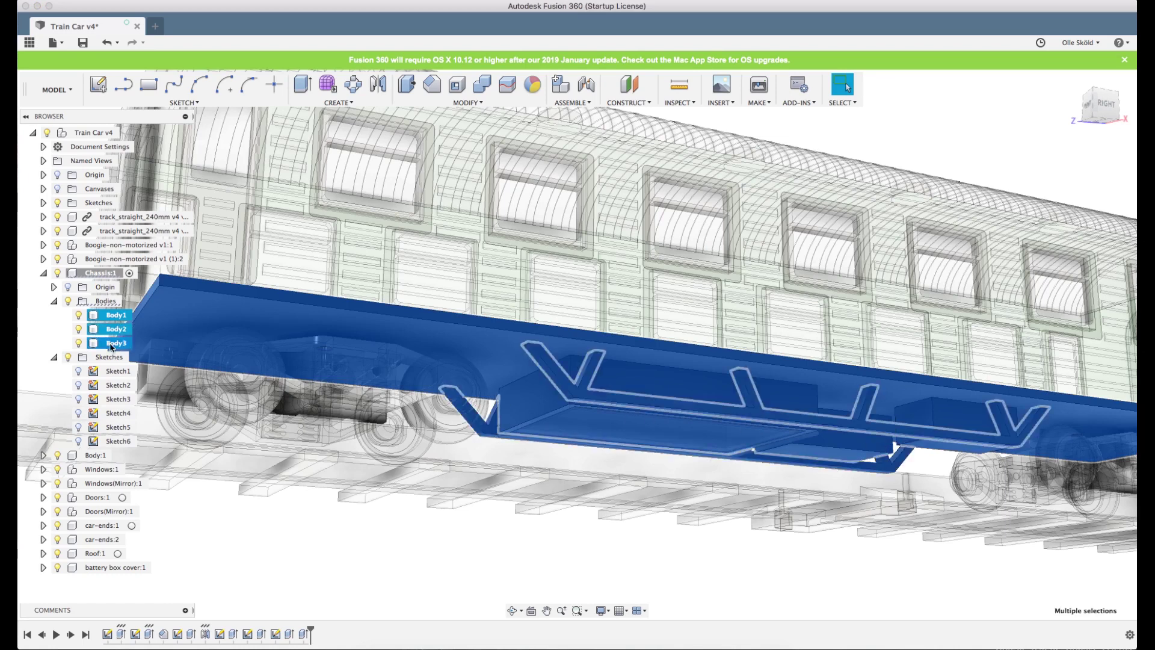
click(484, 85)
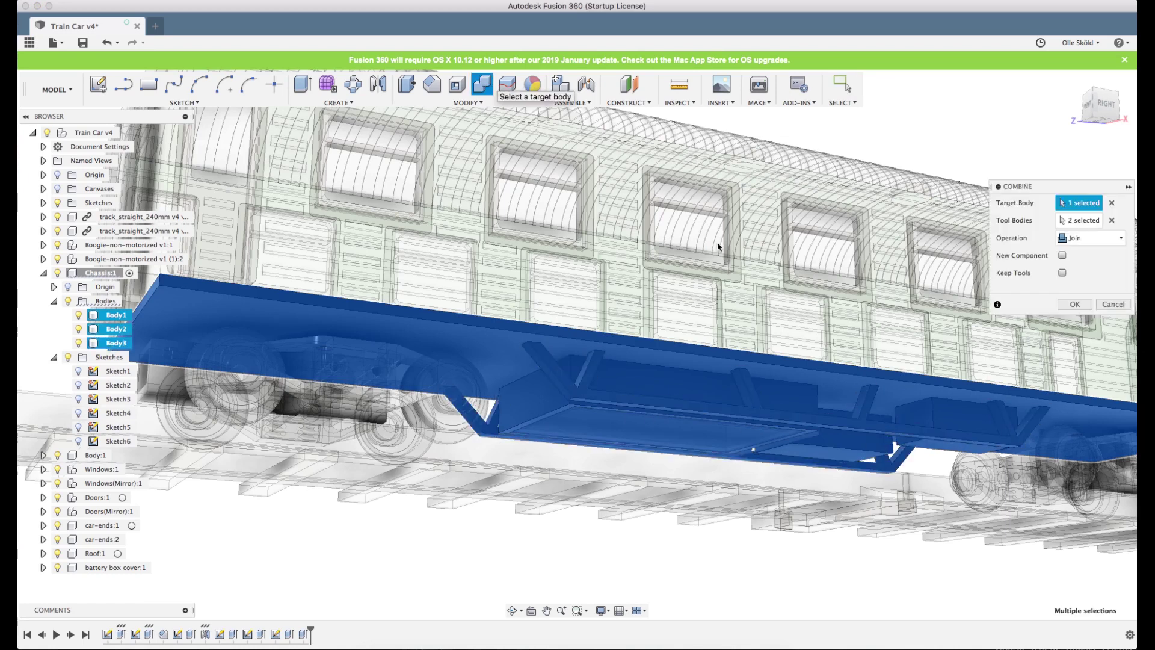
click(1074, 304)
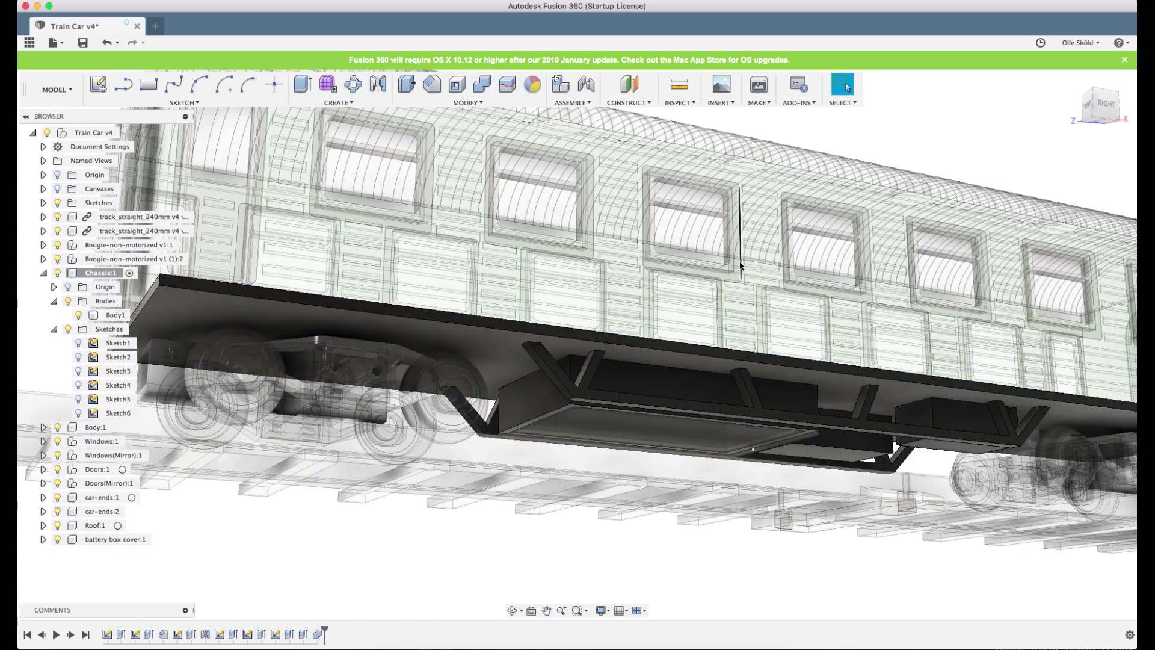
- Hide both straight track components to clear the view of the car's underside
scroll(670, 320, down, 8)
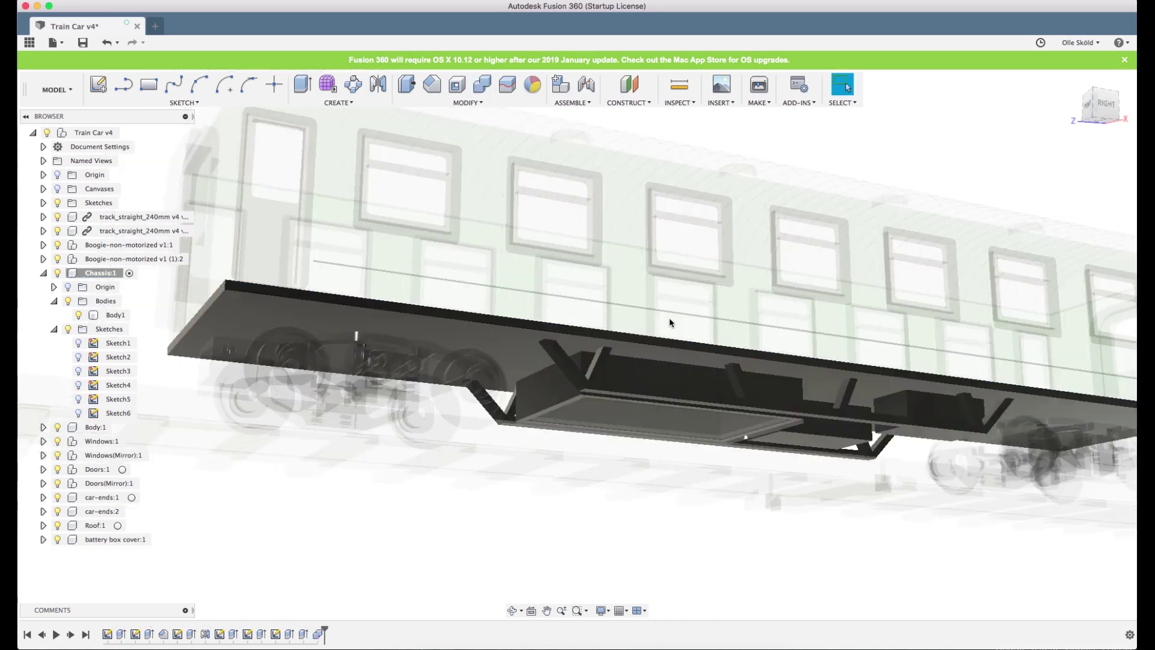
drag(661, 317, 596, 273)
key(Escape)
click(57, 231)
click(58, 216)
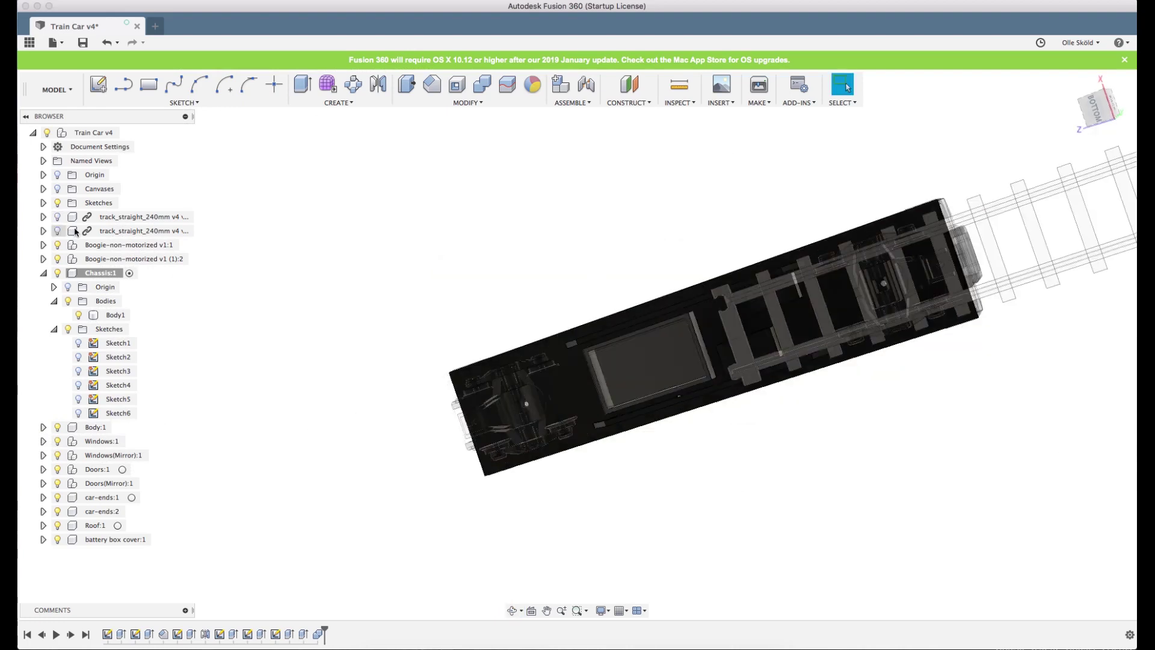
- Examine the chassis underside around the boogie mount and battery box
shift+middle_drag(443, 245, 379, 202)
drag(378, 202, 418, 142)
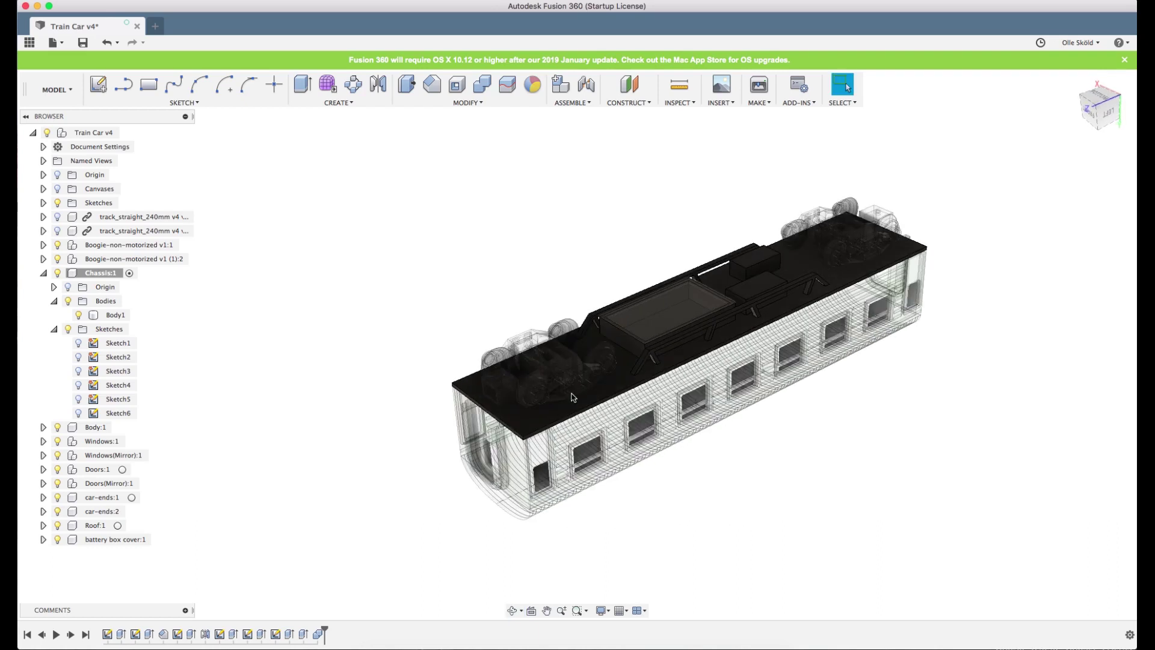
scroll(588, 383, up, 5)
key(Escape)
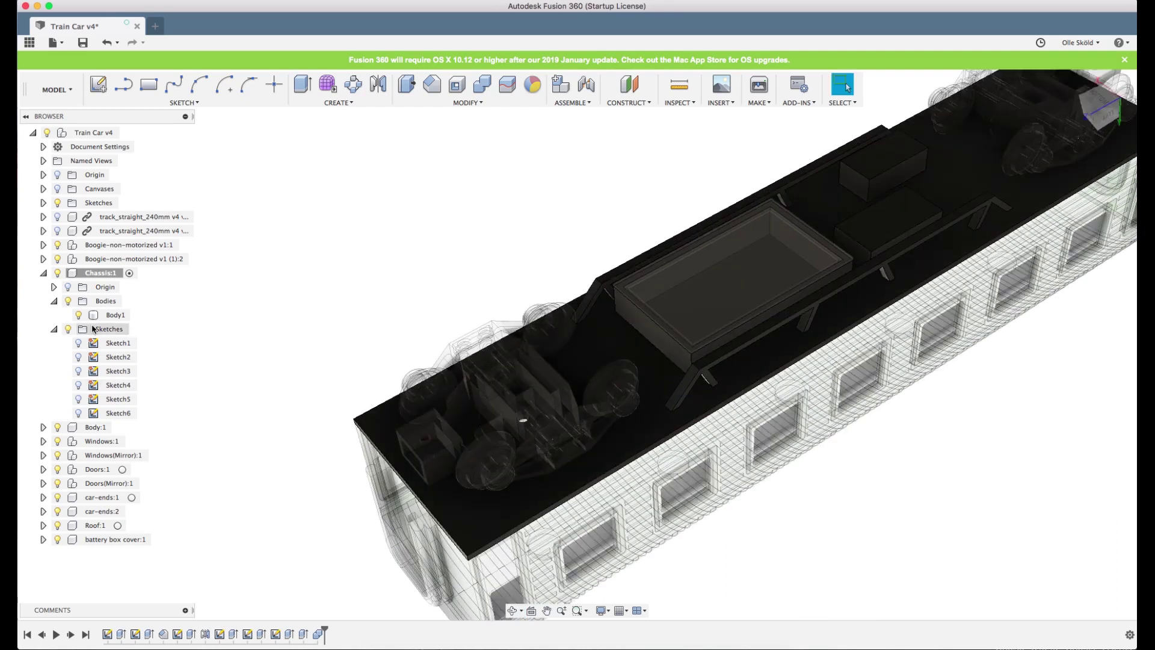
click(524, 387)
- Hide the chassis body to examine both boogies and the car's interior from below, and show the body again
click(78, 315)
shift+middle_drag(352, 256, 391, 237)
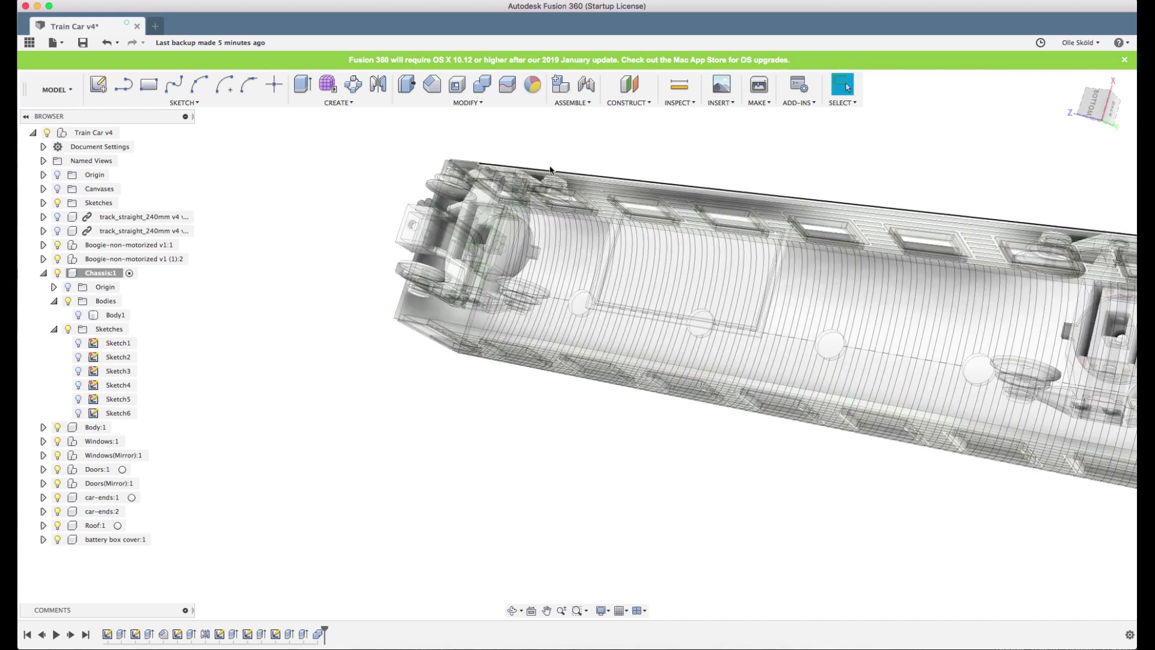
scroll(549, 163, up, 3)
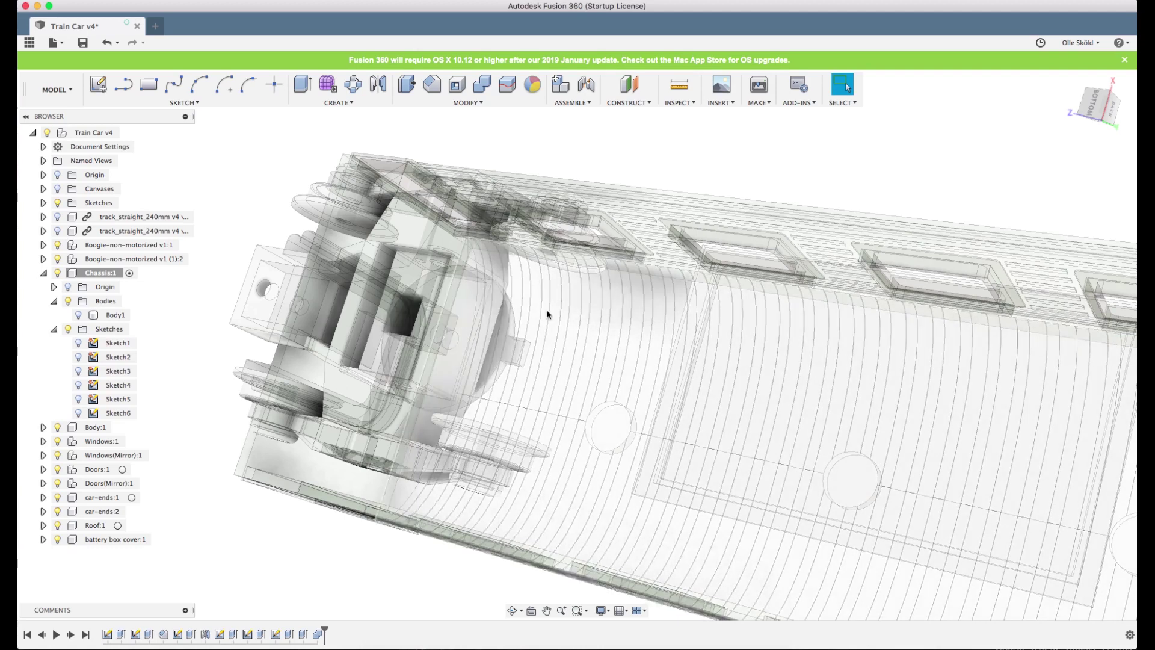
scroll(514, 331, down, 10)
shift+middle_drag(514, 331, 488, 445)
scroll(483, 452, up, 5)
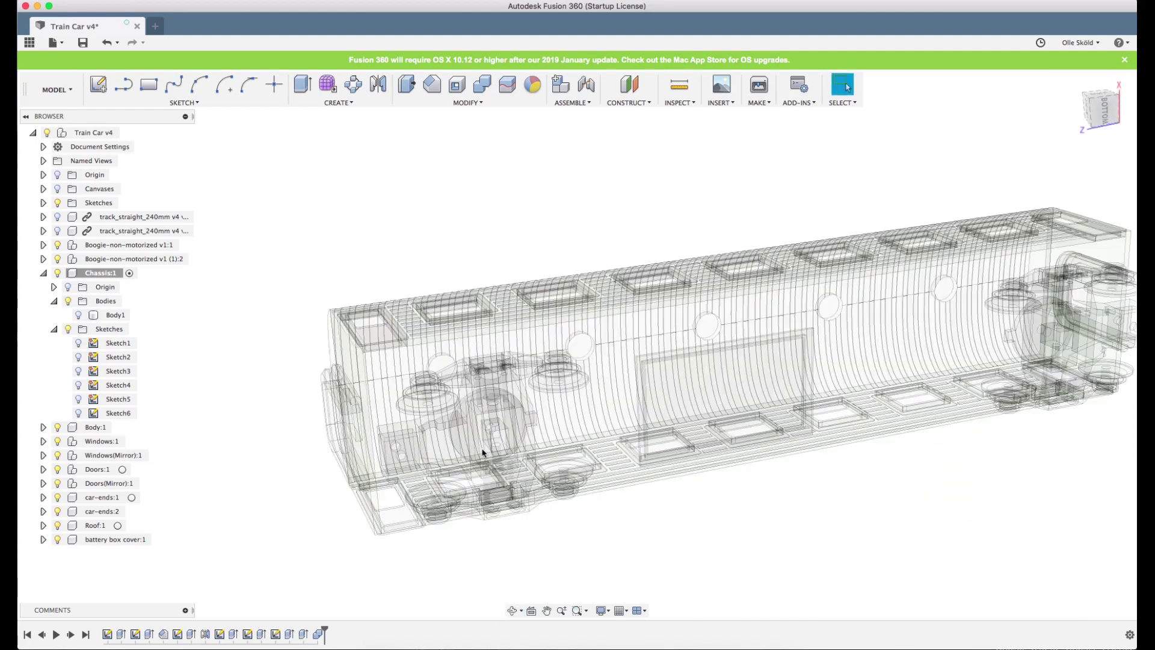
scroll(482, 452, up, 2)
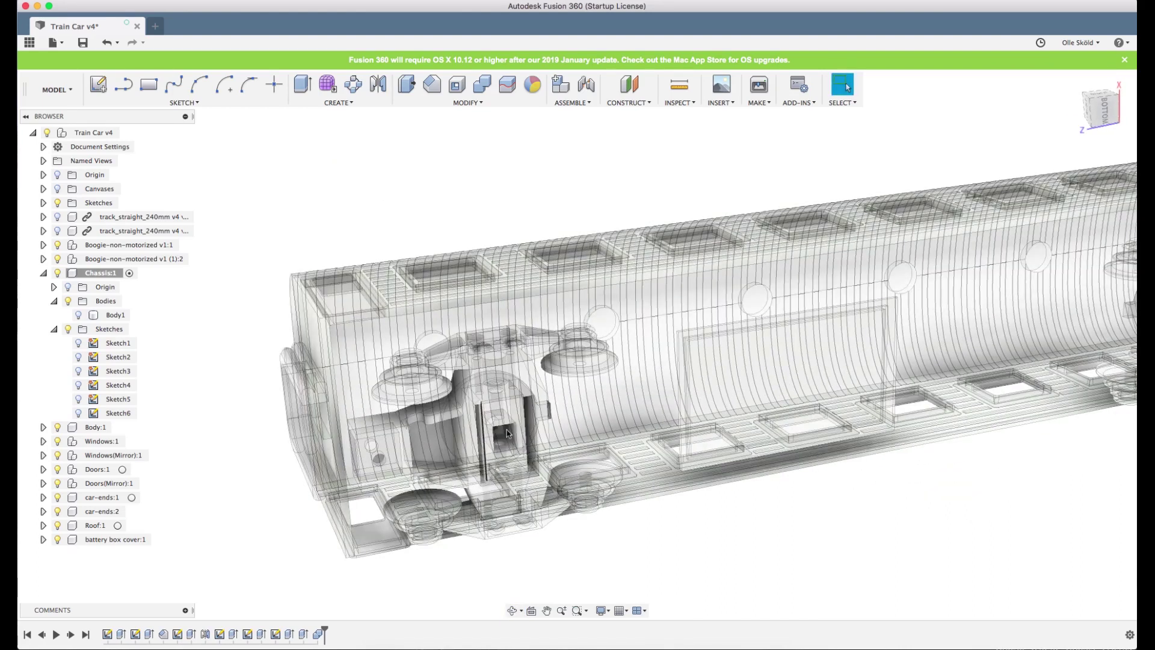
scroll(473, 404, down, 4)
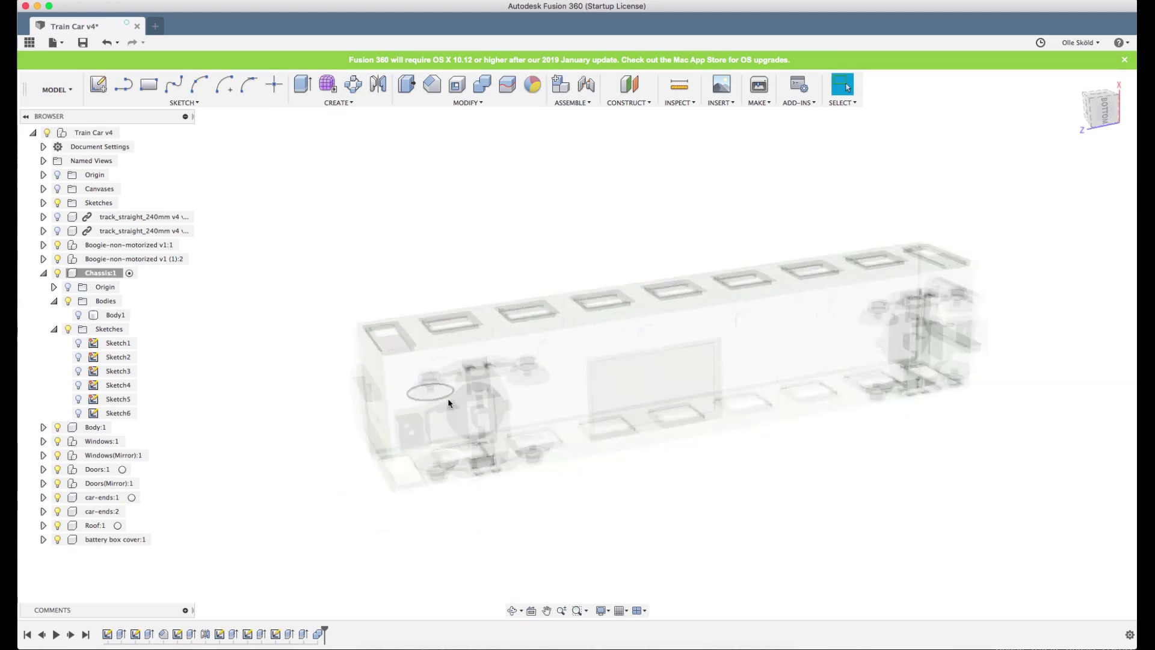
scroll(751, 351, down, 1)
scroll(750, 352, up, 4)
mouse_move(751, 352)
mouse_down()
mouse_move(766, 369)
mouse_move(778, 363)
mouse_move(753, 359)
mouse_up()
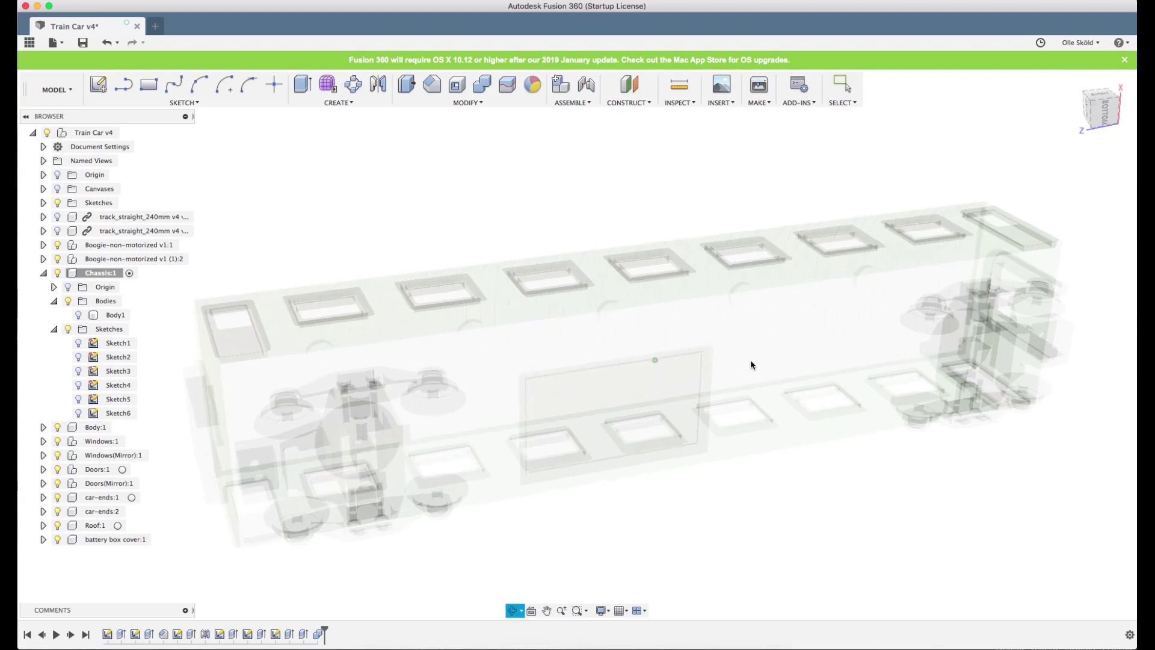
key(Escape)
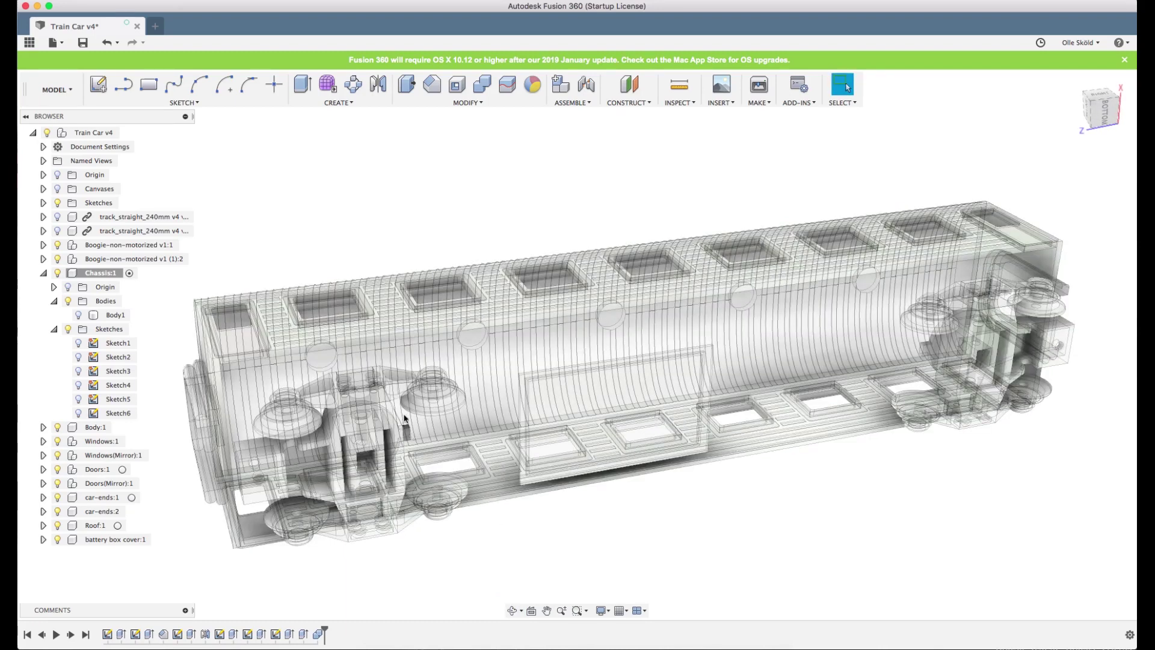
shift+middle_drag(541, 448, 661, 451)
click(79, 315)
- Rename the joined body inside the Chassis component as "Chassis"
double_click(115, 315)
text(Chassis)
key(Return)
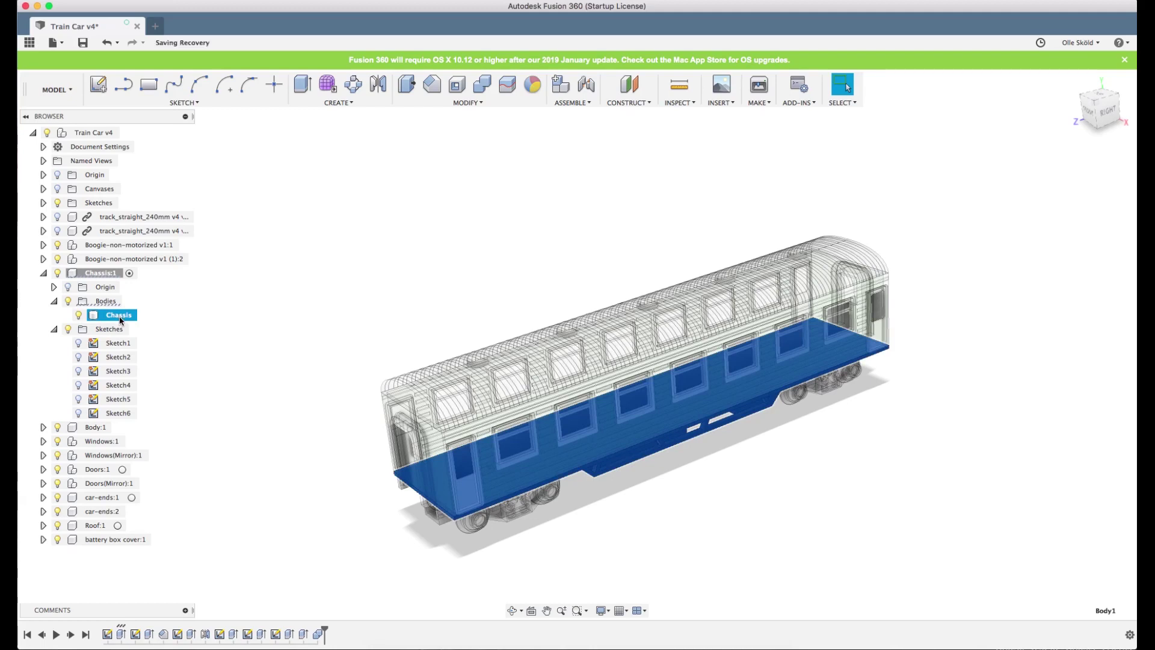
- Export the Chassis body as an STL file into the train parts folder
right_click(121, 320)
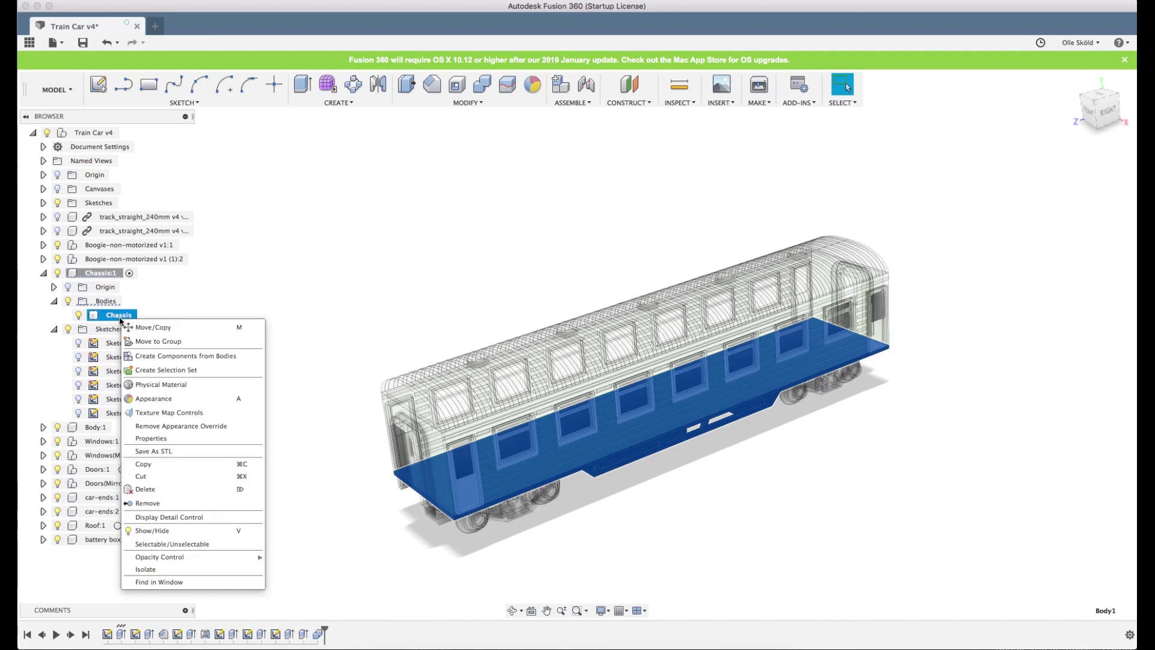
click(153, 450)
click(1075, 374)
click(898, 531)
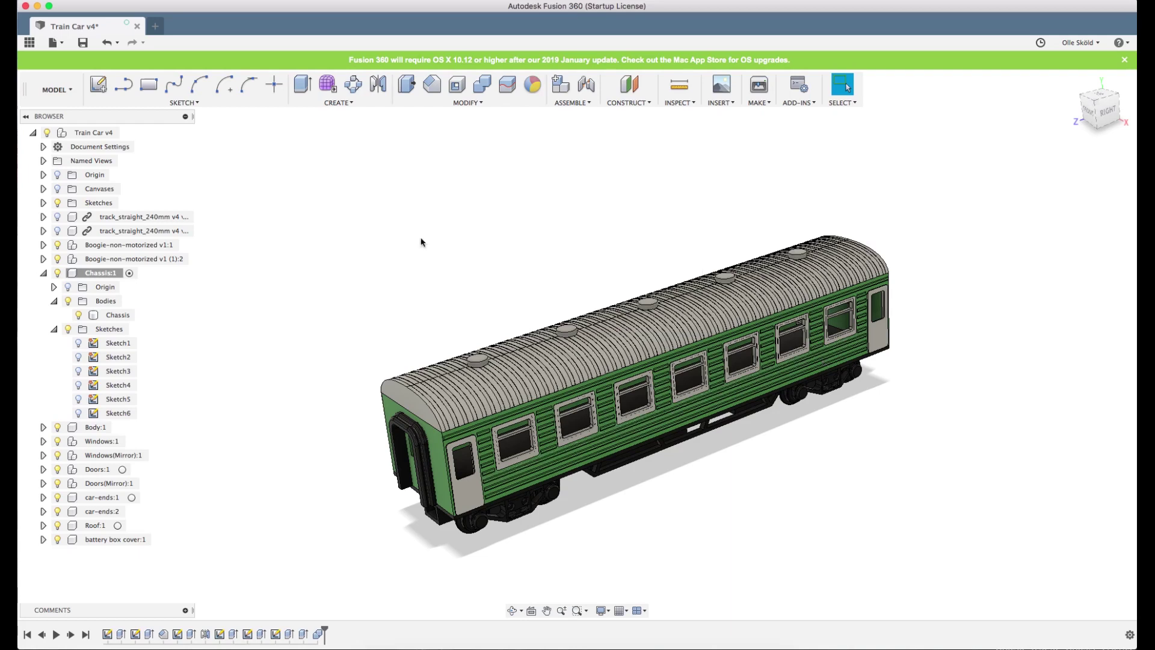
- Activate the Roof component for editing
scroll(274, 424, up, 2)
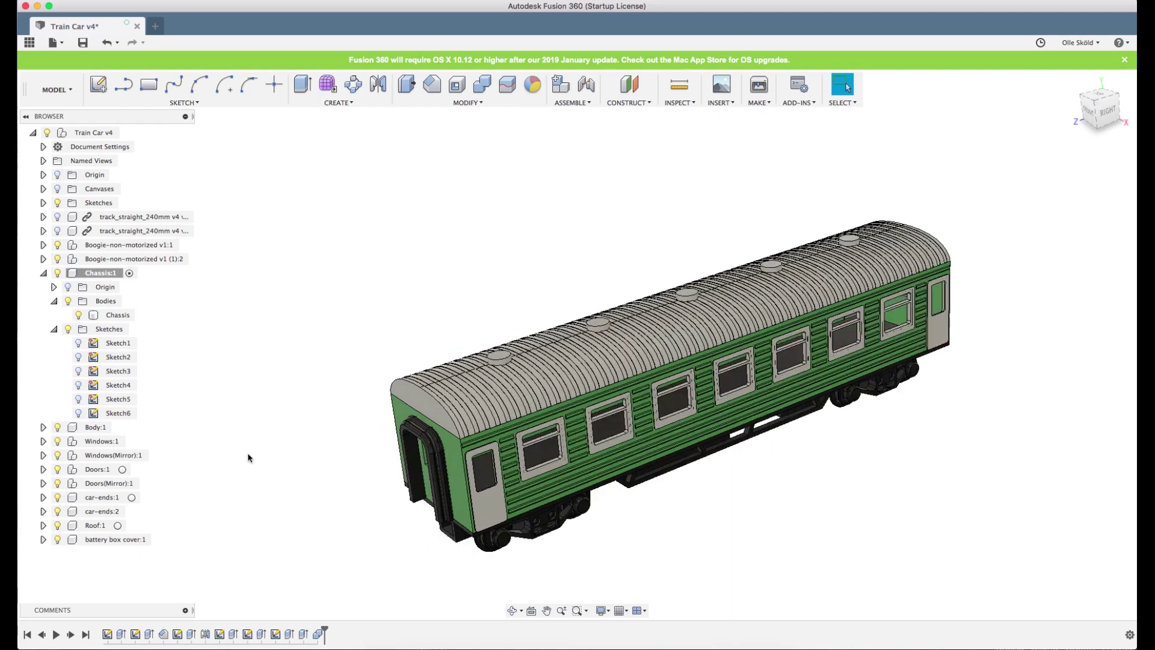
right_click(95, 524)
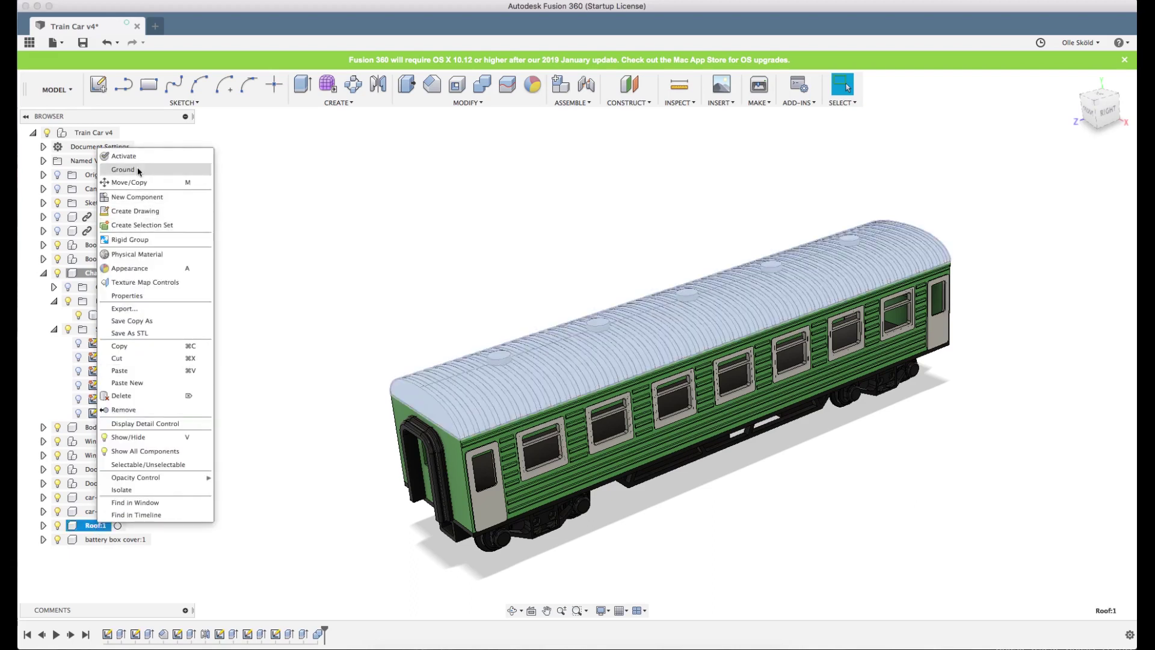
click(138, 157)
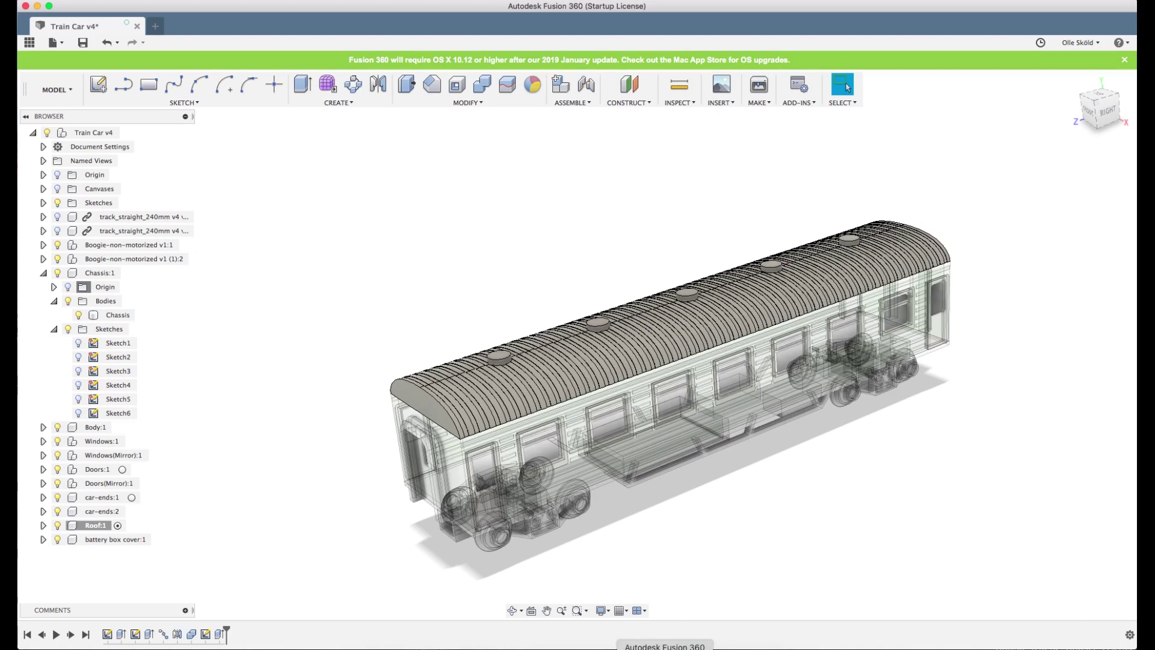
- Switch to the web browser and open the "Passenger car for OS-Railway" page from the track designer's Thingiverse designs
click(715, 648)
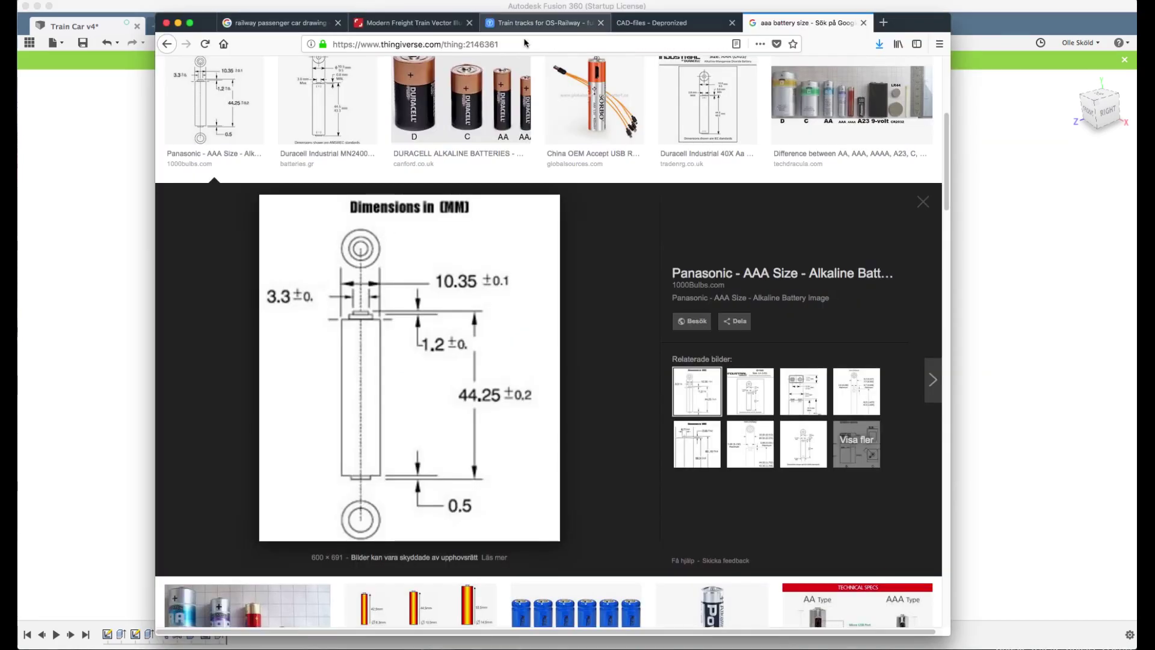
click(542, 24)
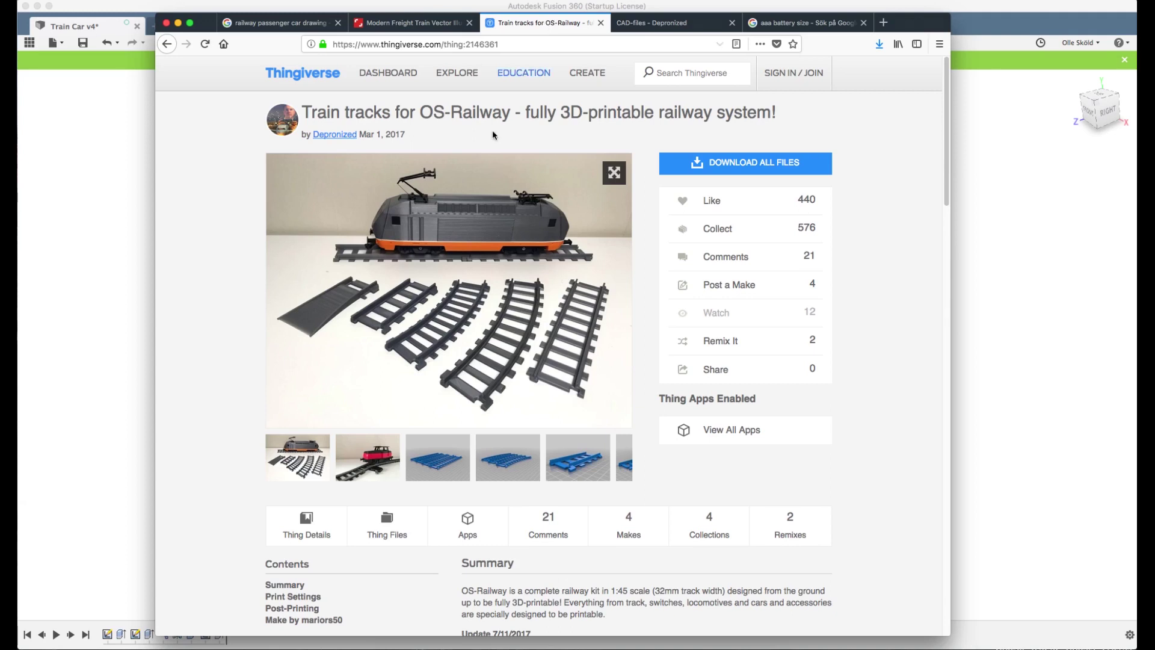
click(168, 45)
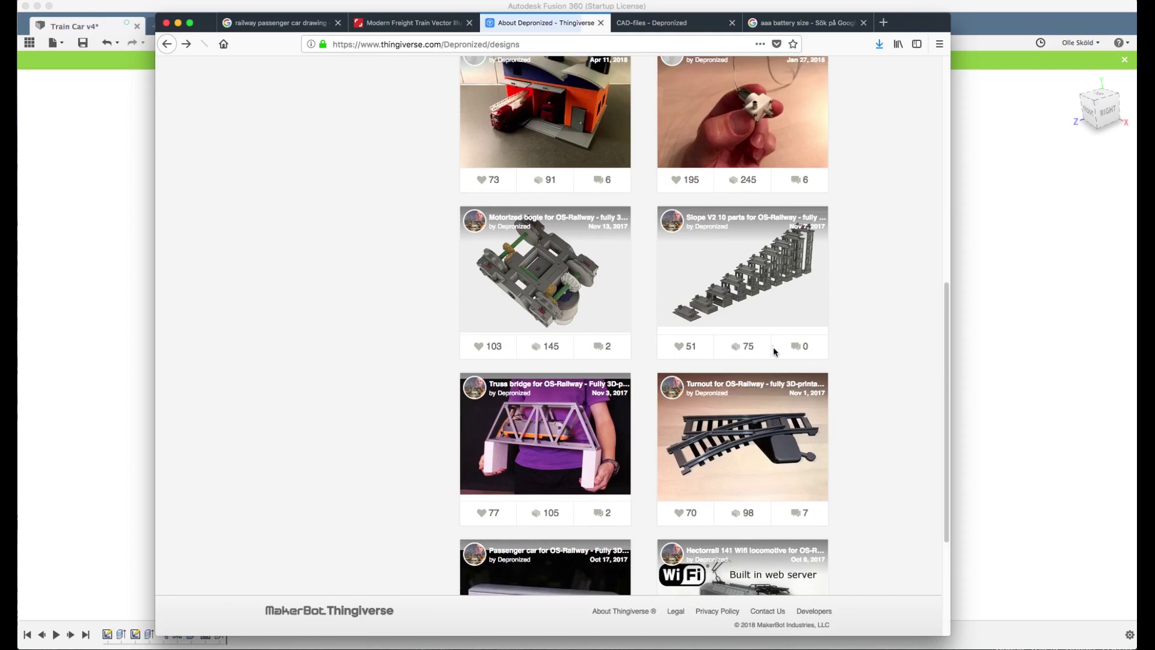
scroll(775, 353, down, 5)
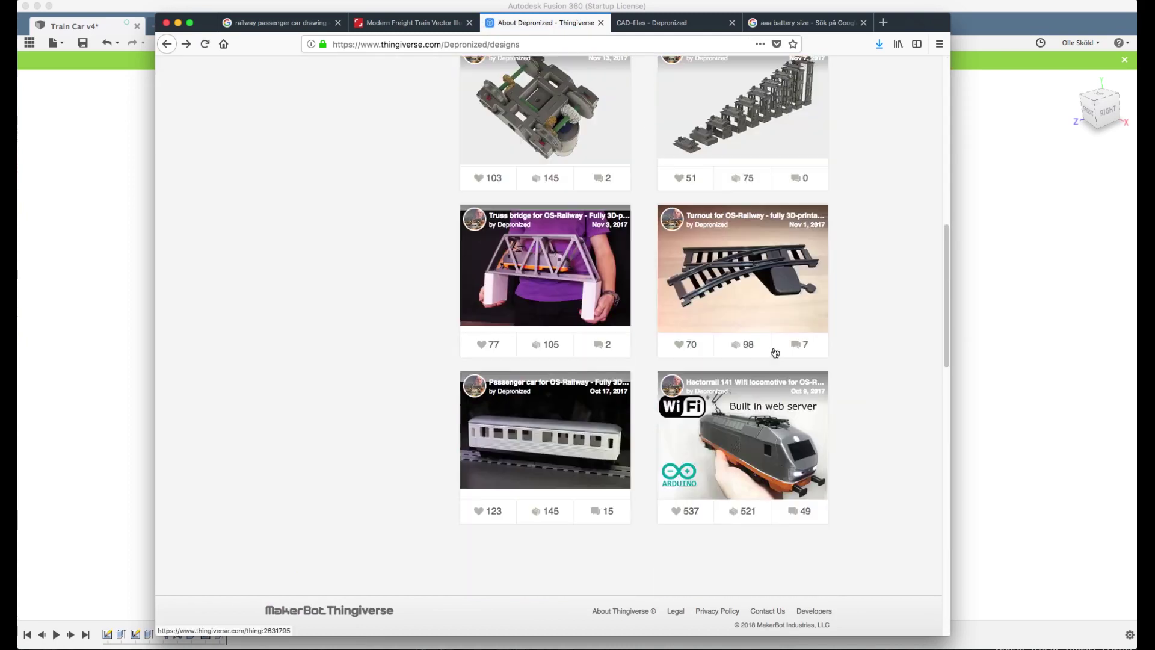
click(579, 456)
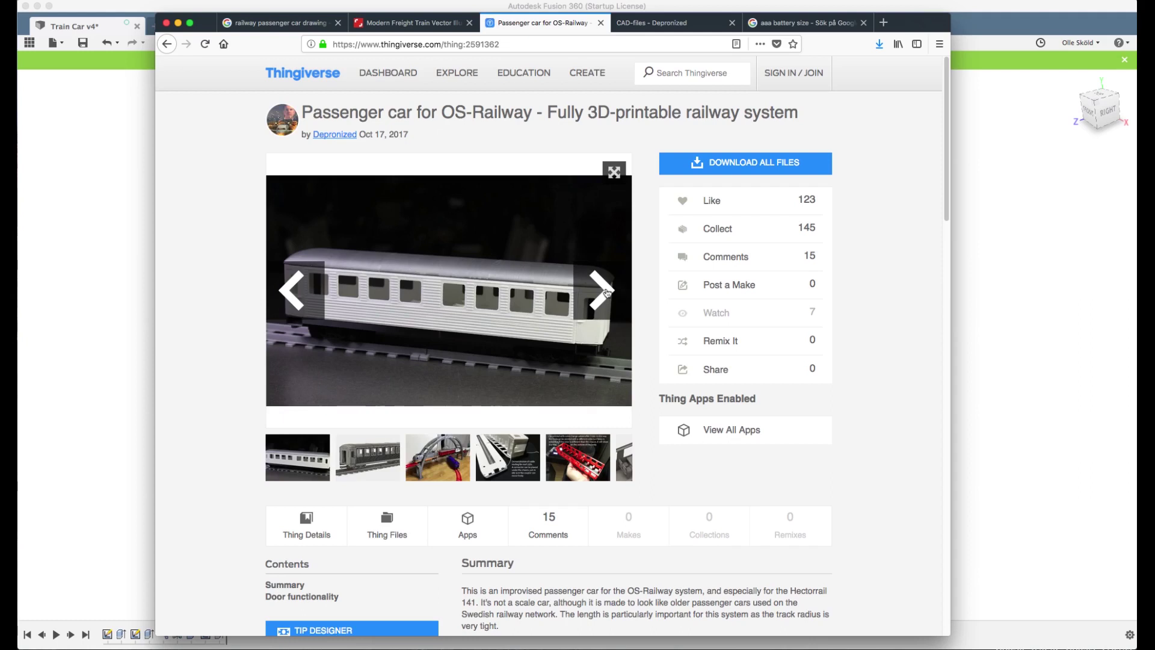
- Look through the passenger car's gallery, from the exterior and cable routing to the interior and the hand-held printed part
click(601, 290)
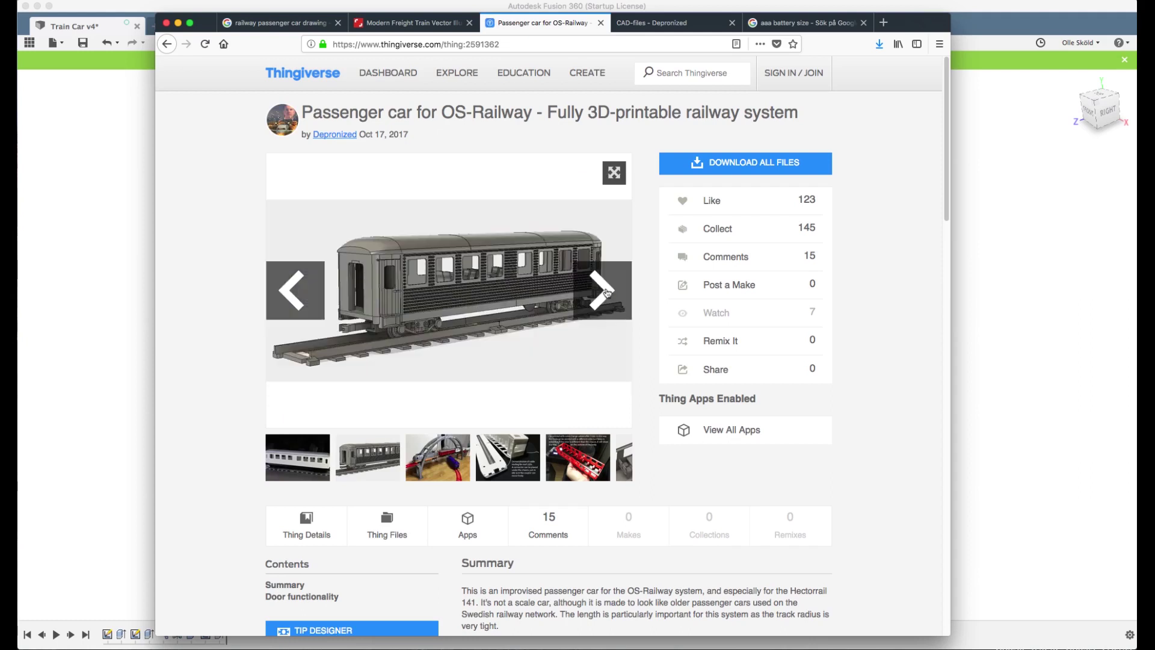
click(605, 292)
click(605, 291)
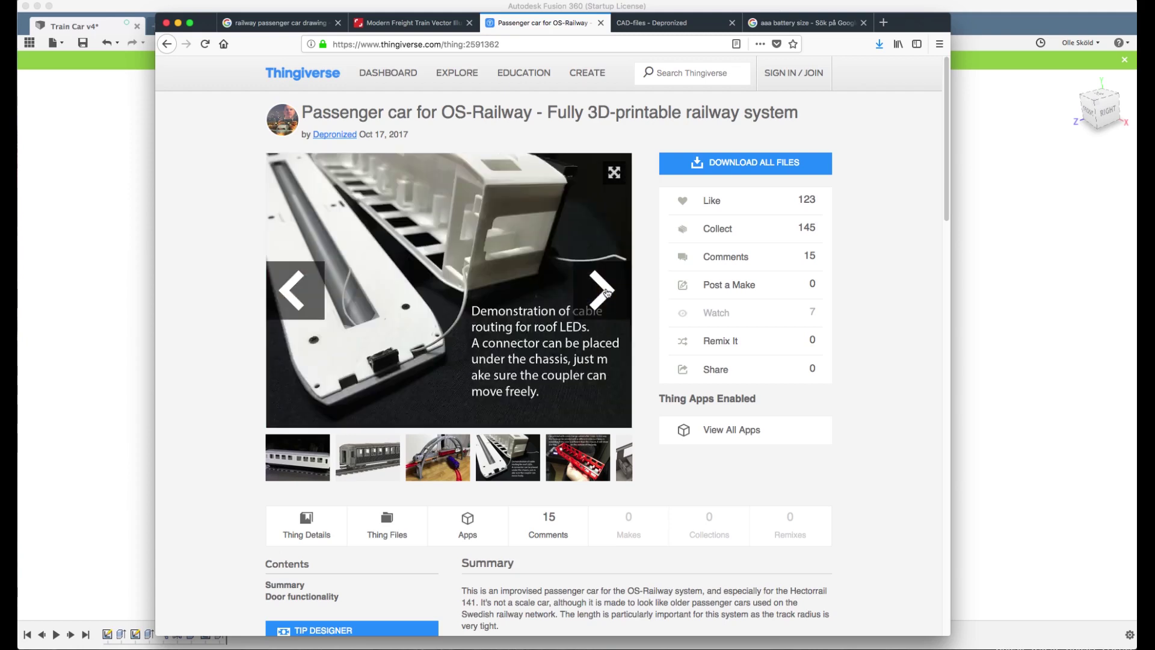
click(606, 291)
click(606, 291)
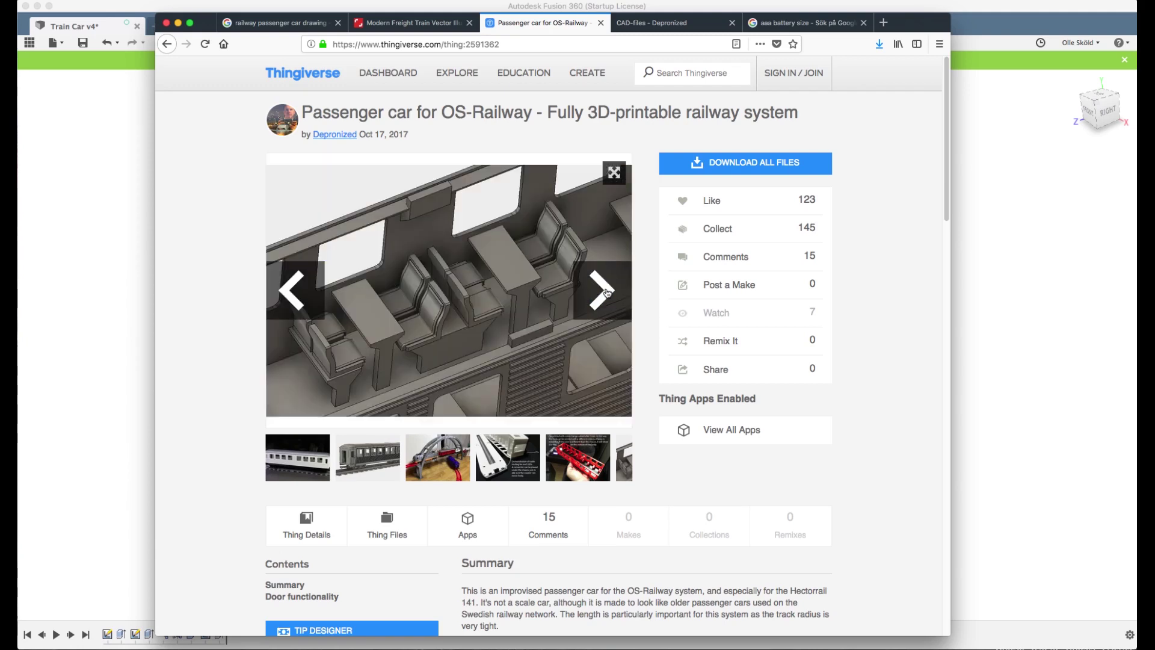
click(606, 291)
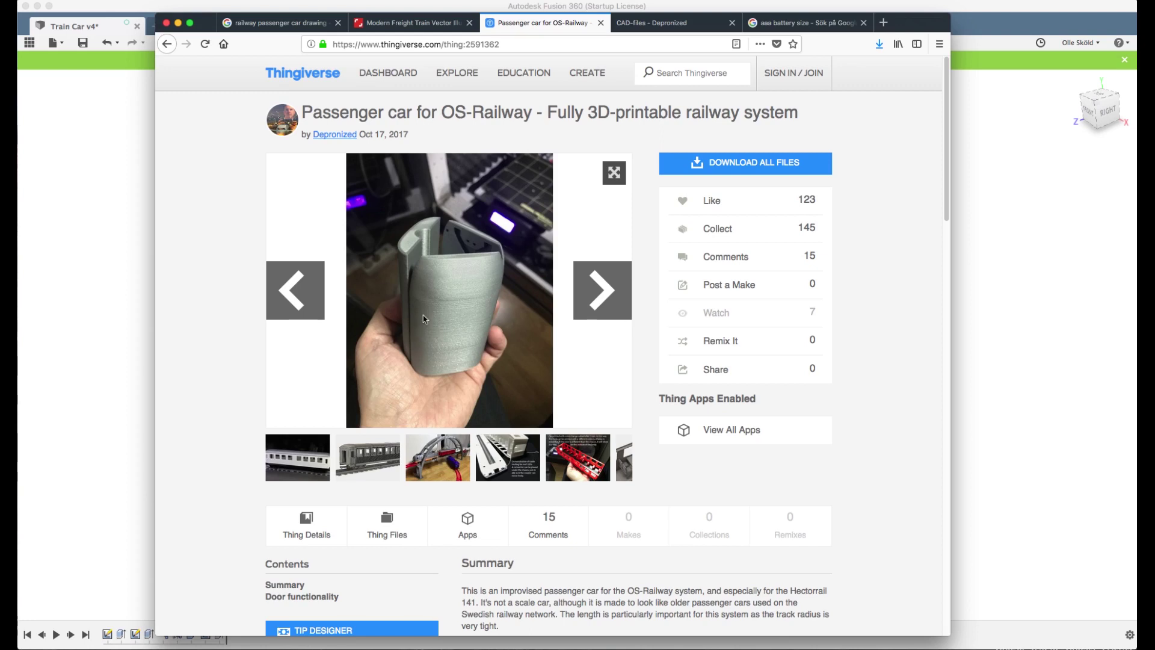
- Examine the gallery photos of the printed roof and the long flat parts of the passenger car
click(609, 292)
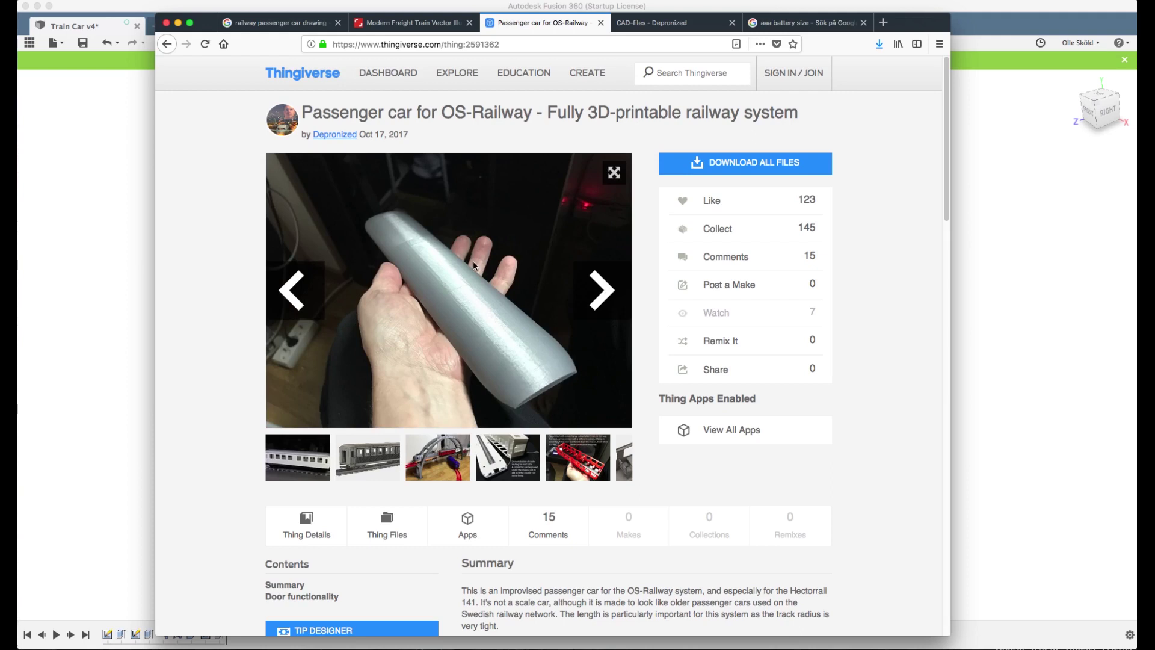
click(600, 293)
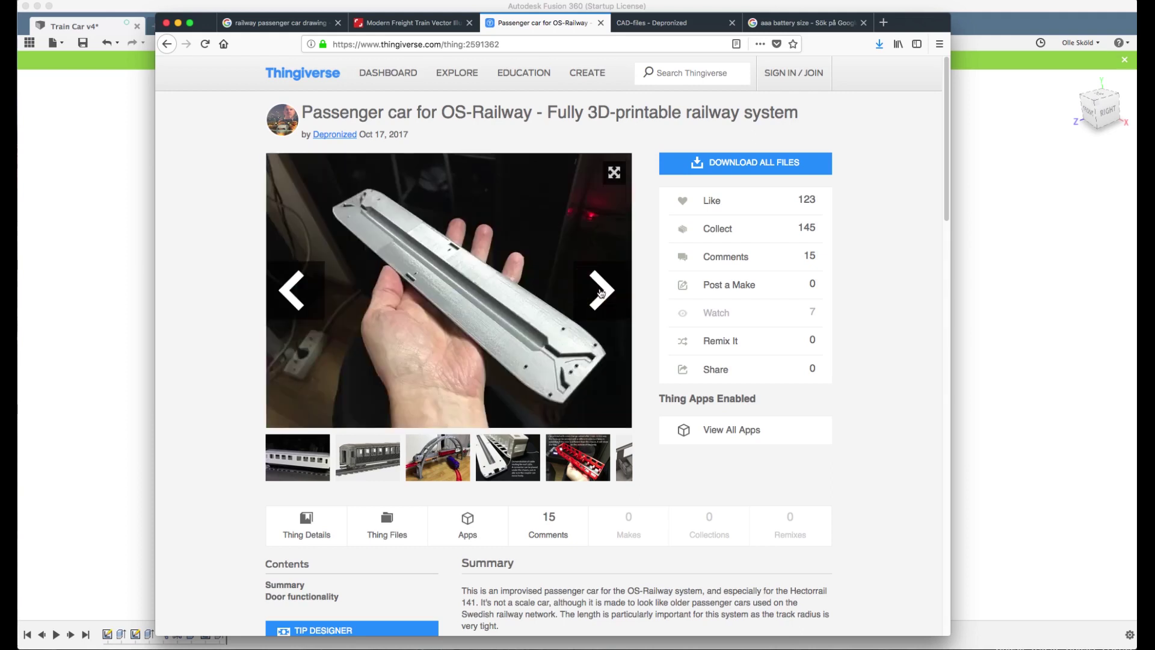
click(600, 293)
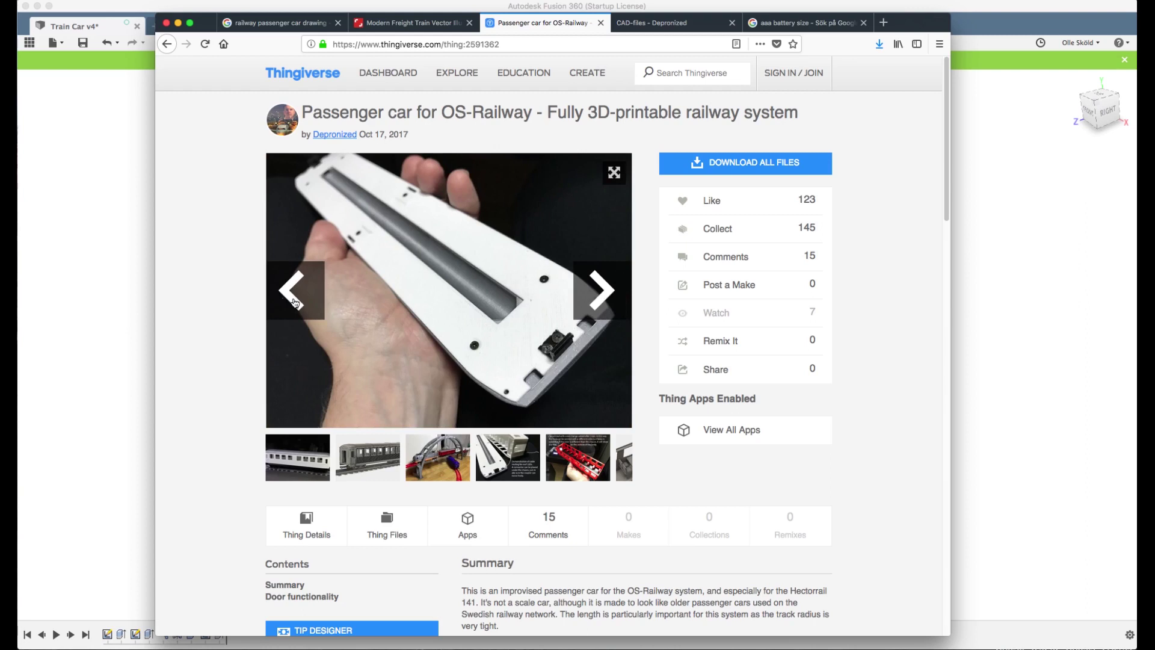
click(294, 302)
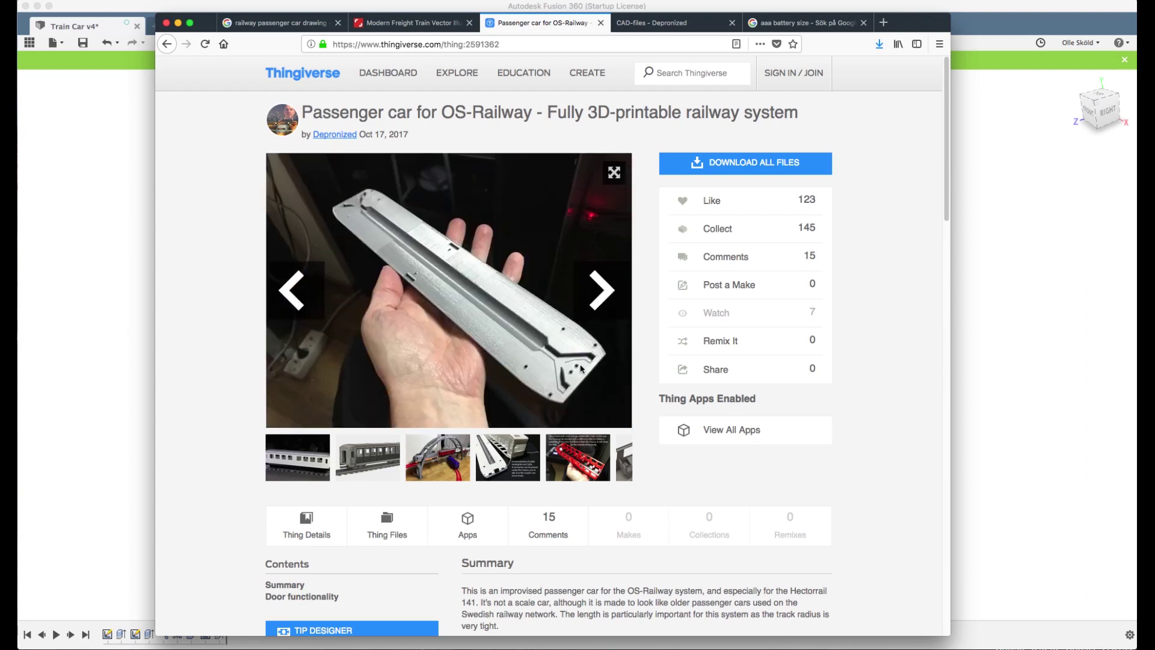
click(599, 293)
click(600, 293)
click(599, 293)
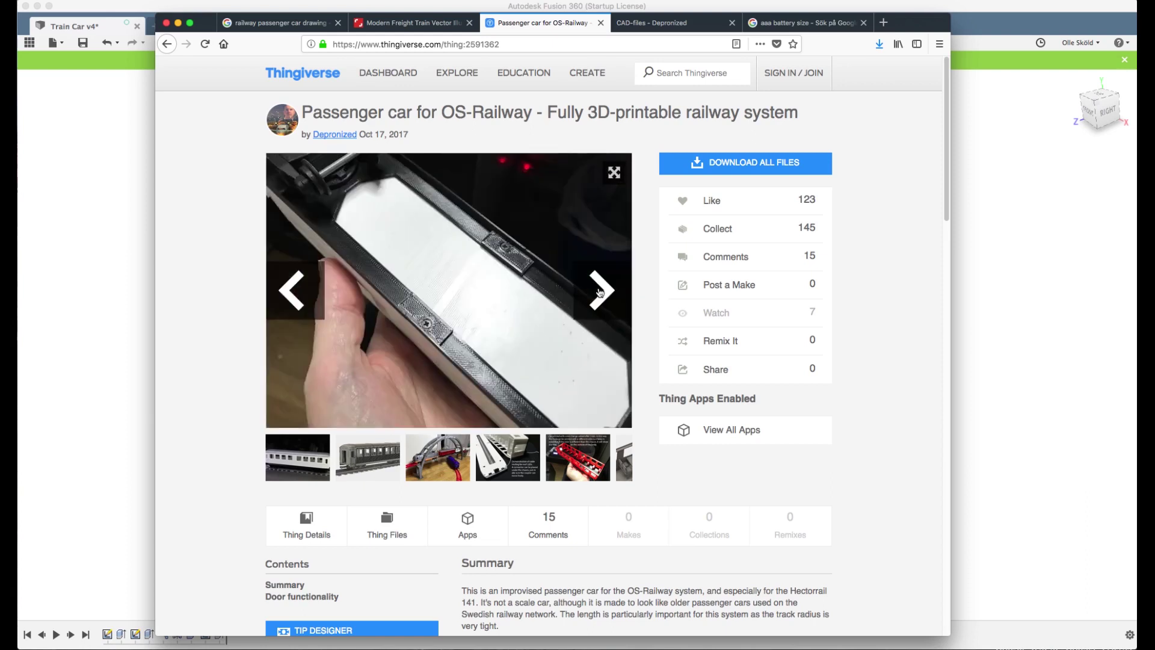
- View the gallery pictures of the passenger car's small parts laid out for printing, up to the wheels
click(600, 293)
click(600, 293)
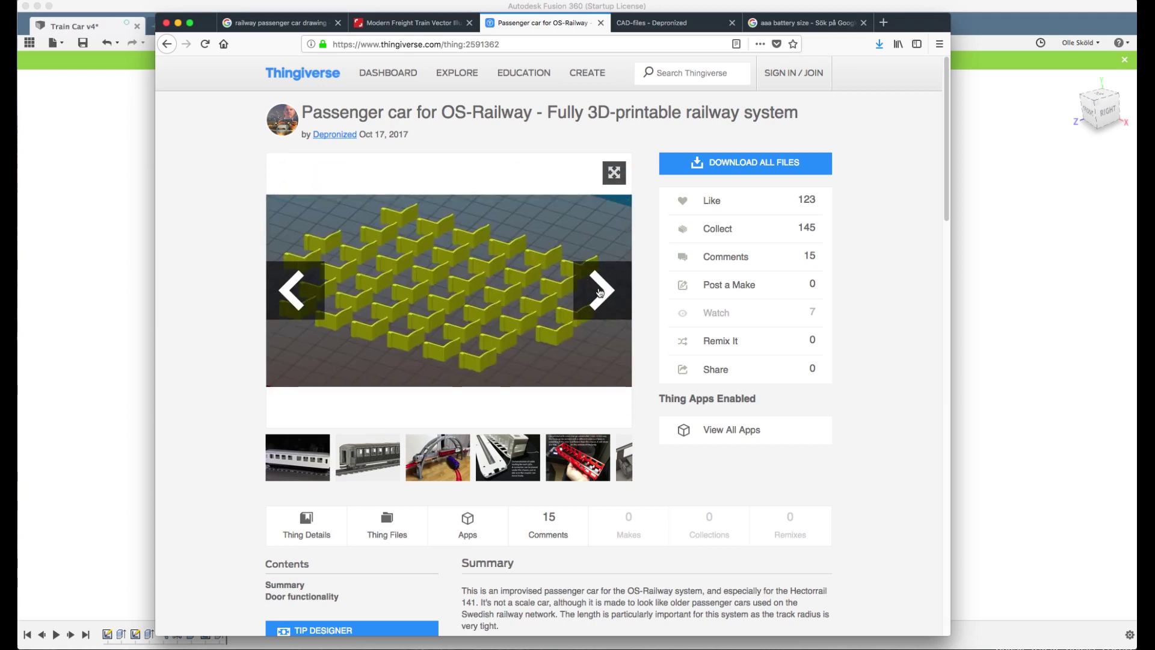
click(305, 291)
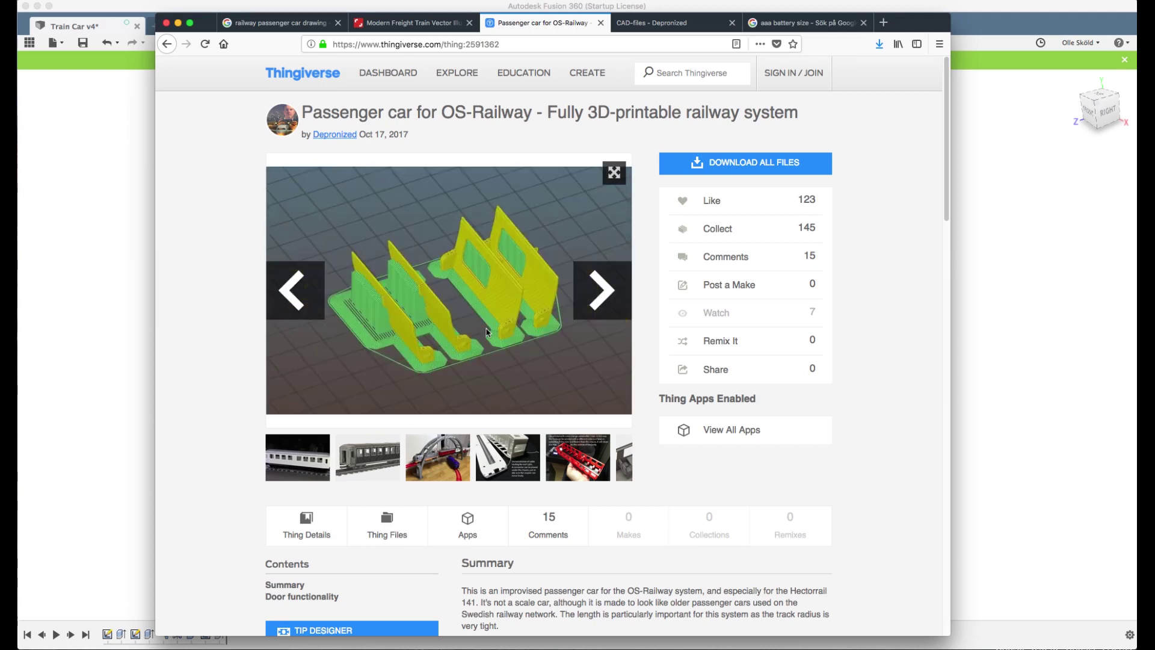
click(602, 292)
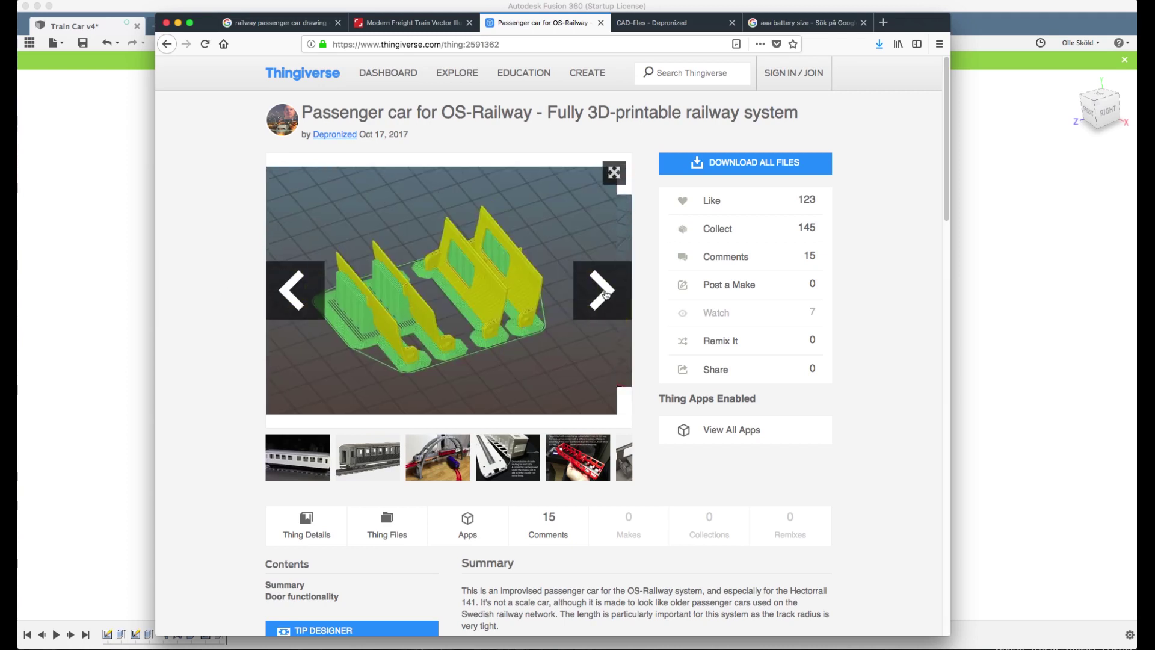
click(603, 292)
click(605, 294)
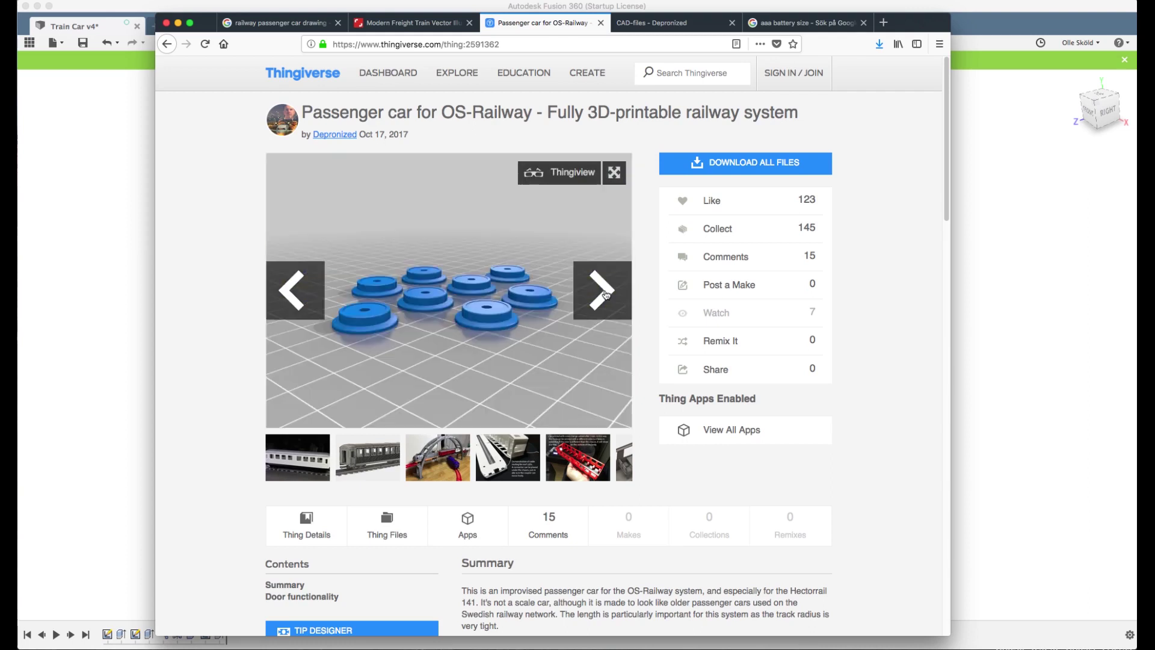
- Go back through the gallery to the photo of the grey curved printed part held upright
click(290, 293)
click(289, 295)
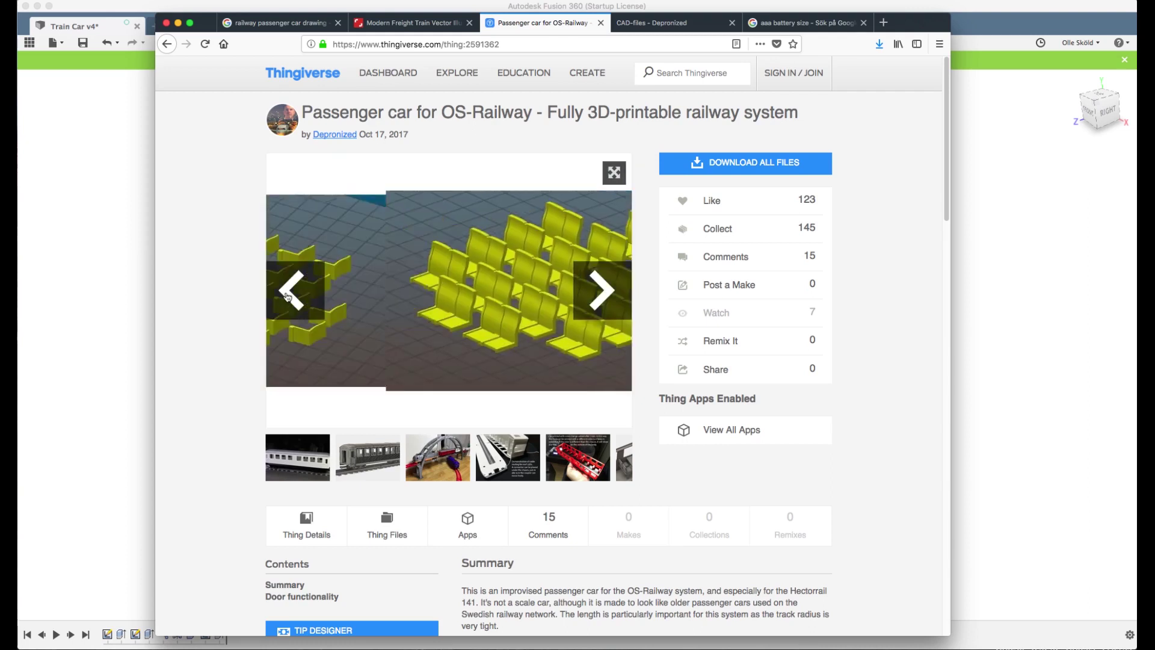
click(288, 296)
click(287, 295)
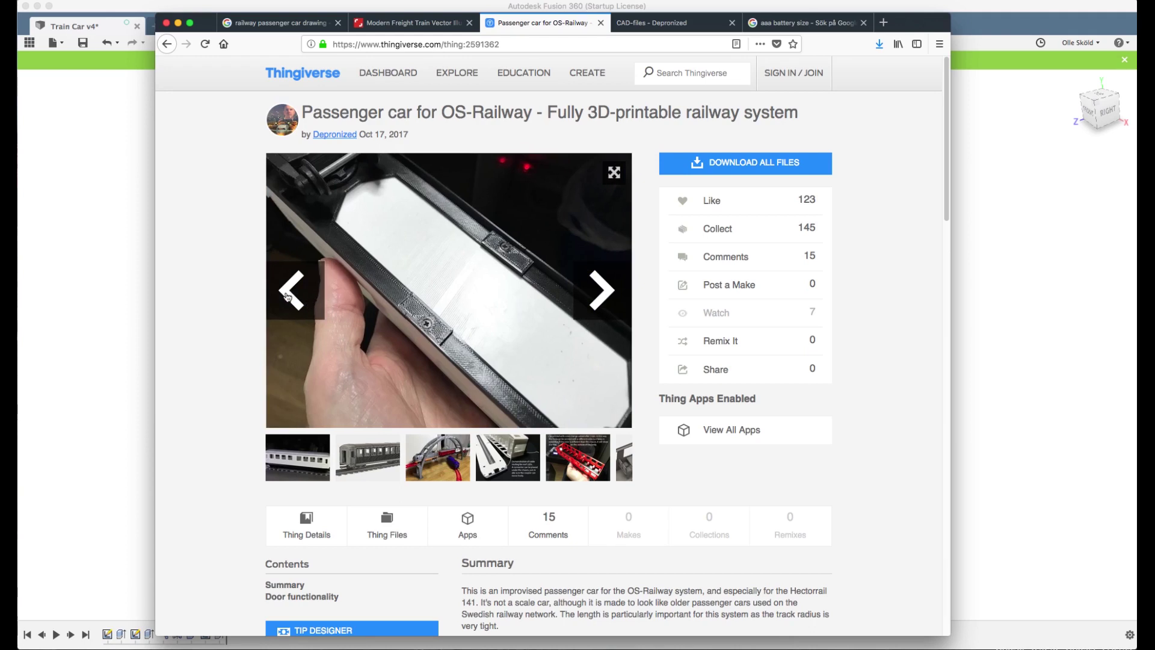
click(288, 295)
click(287, 295)
click(288, 296)
click(287, 296)
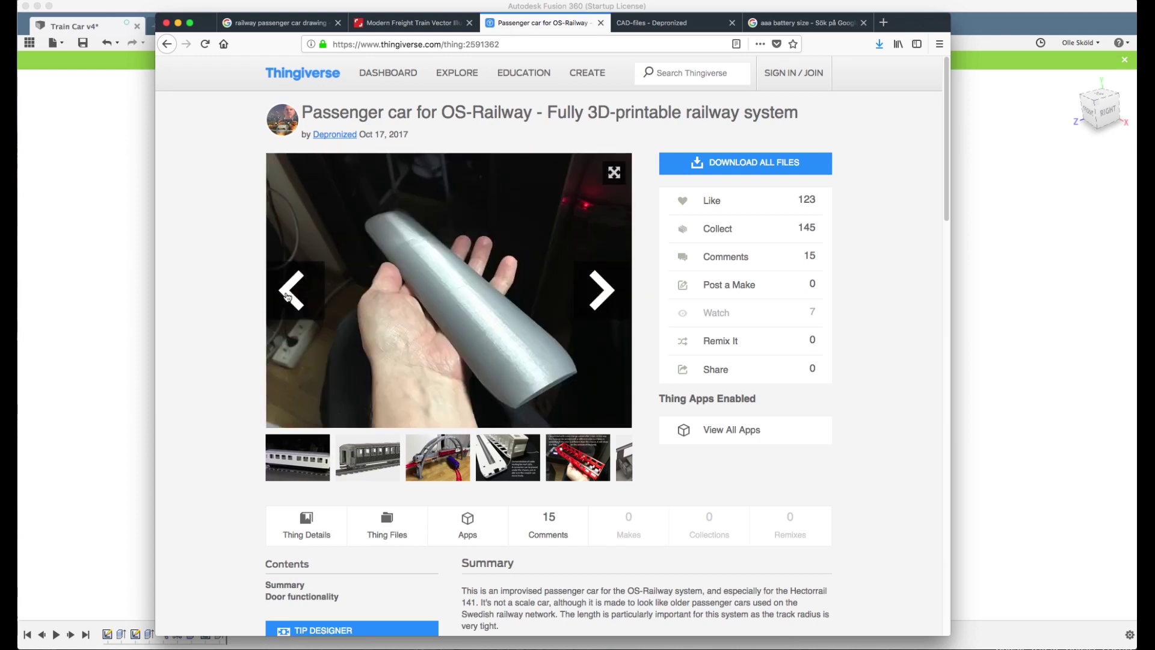
click(288, 296)
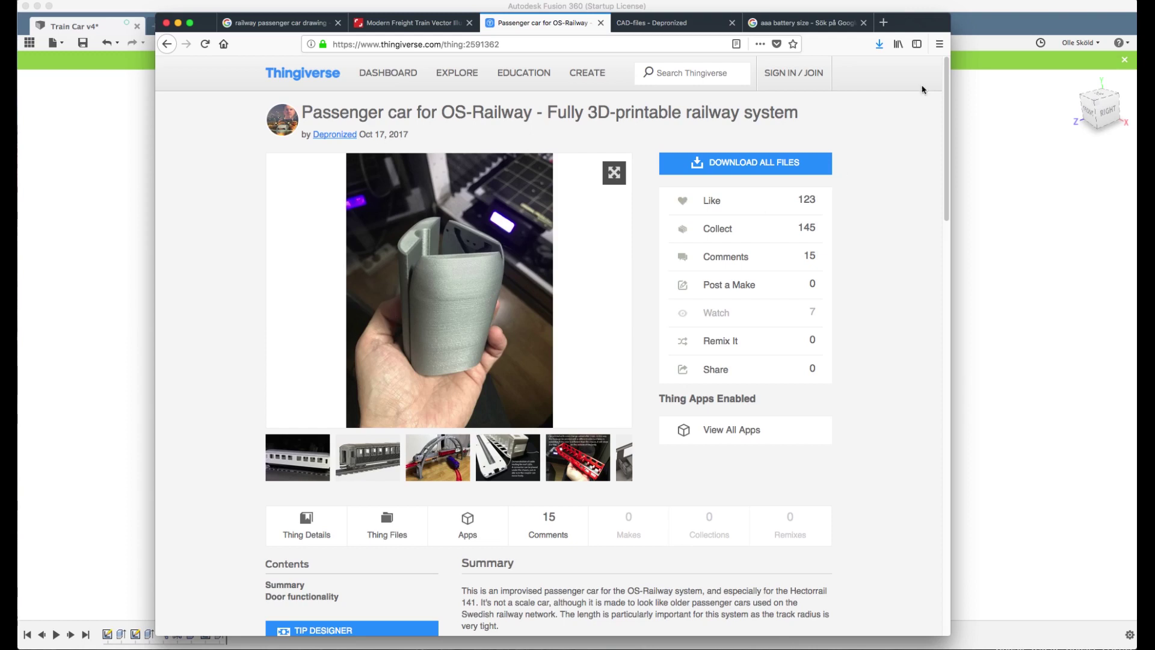
- Switch back to Fusion 360 and examine the active roof from both of its ends
click(977, 9)
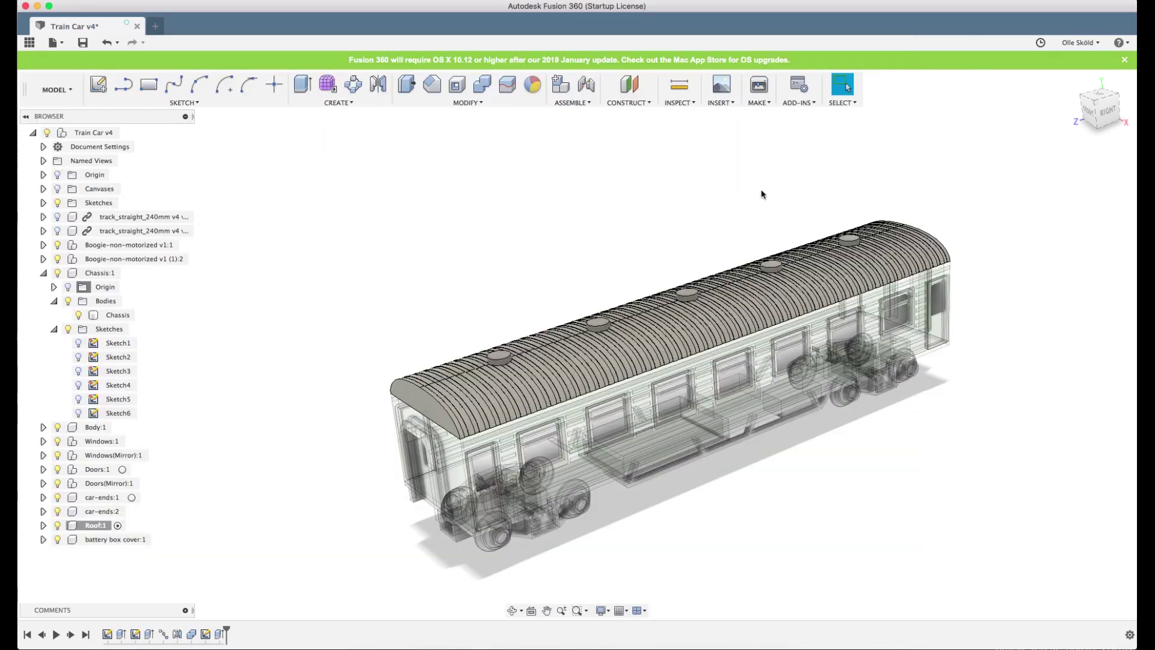
shift+middle_drag(691, 188, 725, 226)
scroll(829, 268, up, 5)
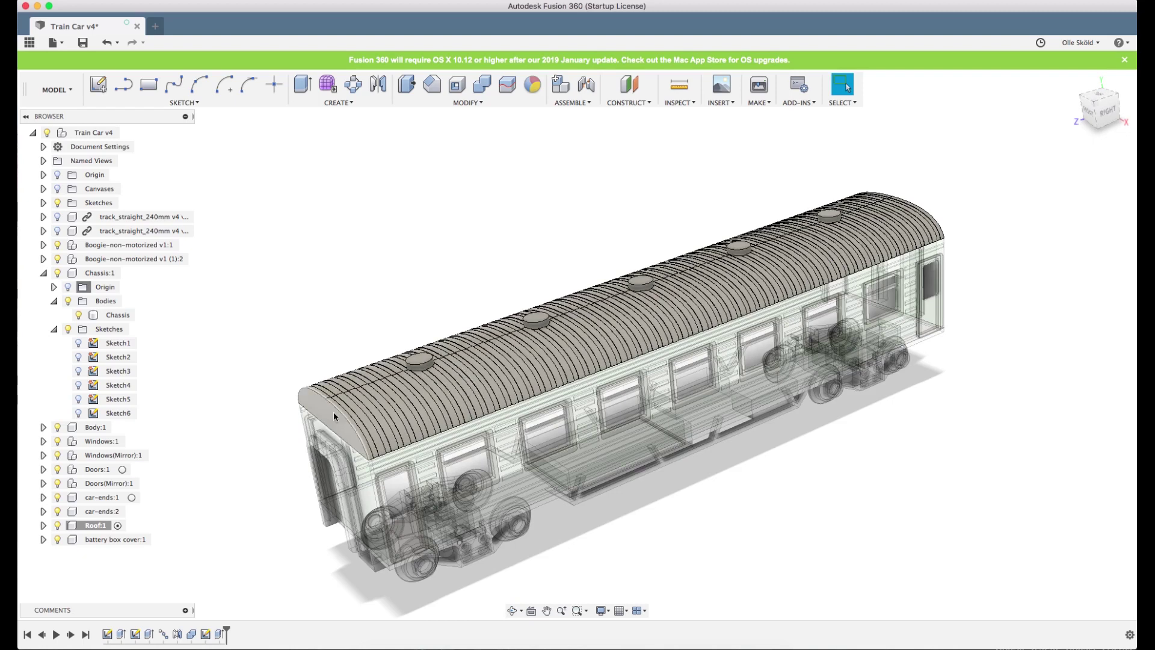
scroll(370, 306, down, 5)
shift+middle_drag(416, 327, 378, 347)
scroll(519, 271, up, 3)
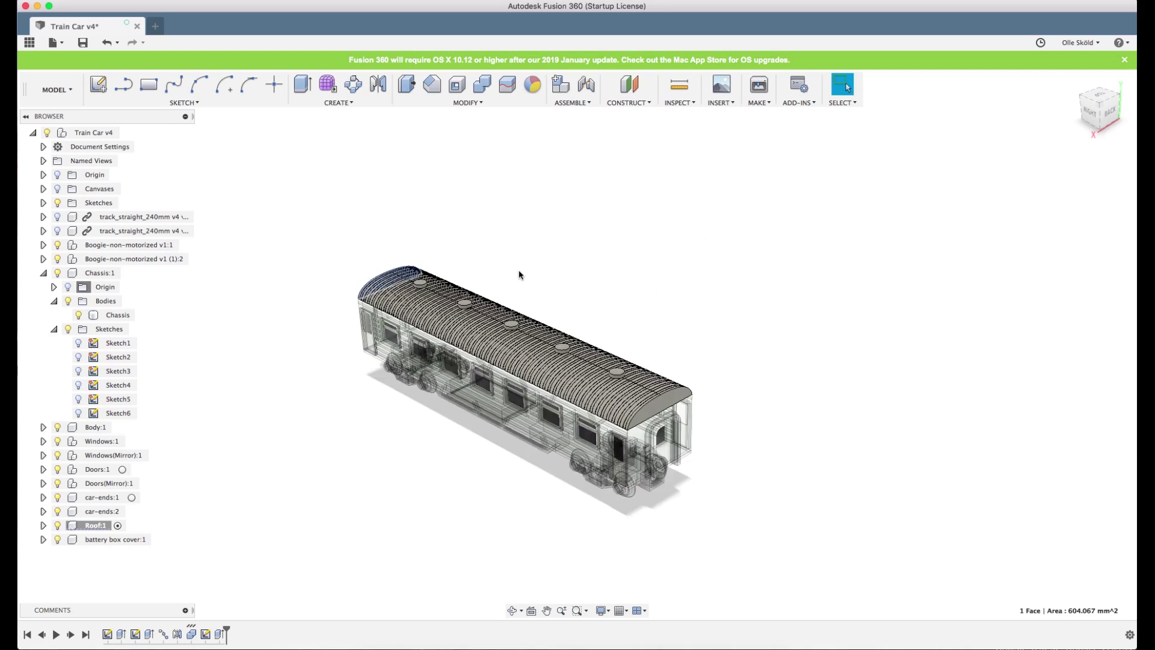
key(e)
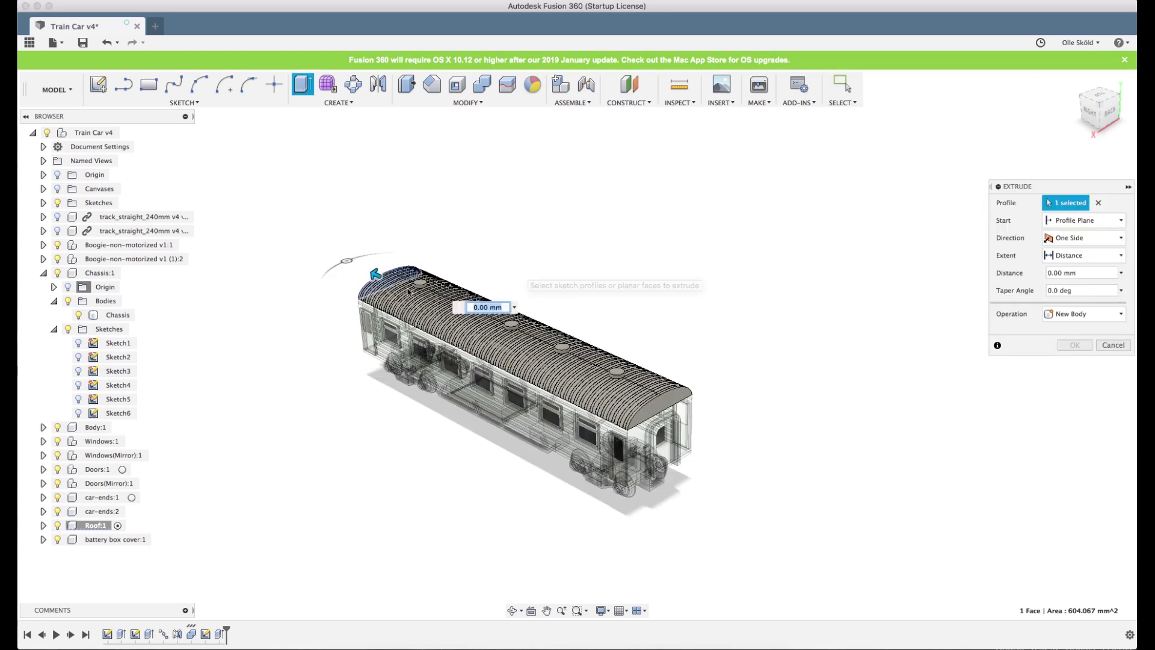
click(668, 402)
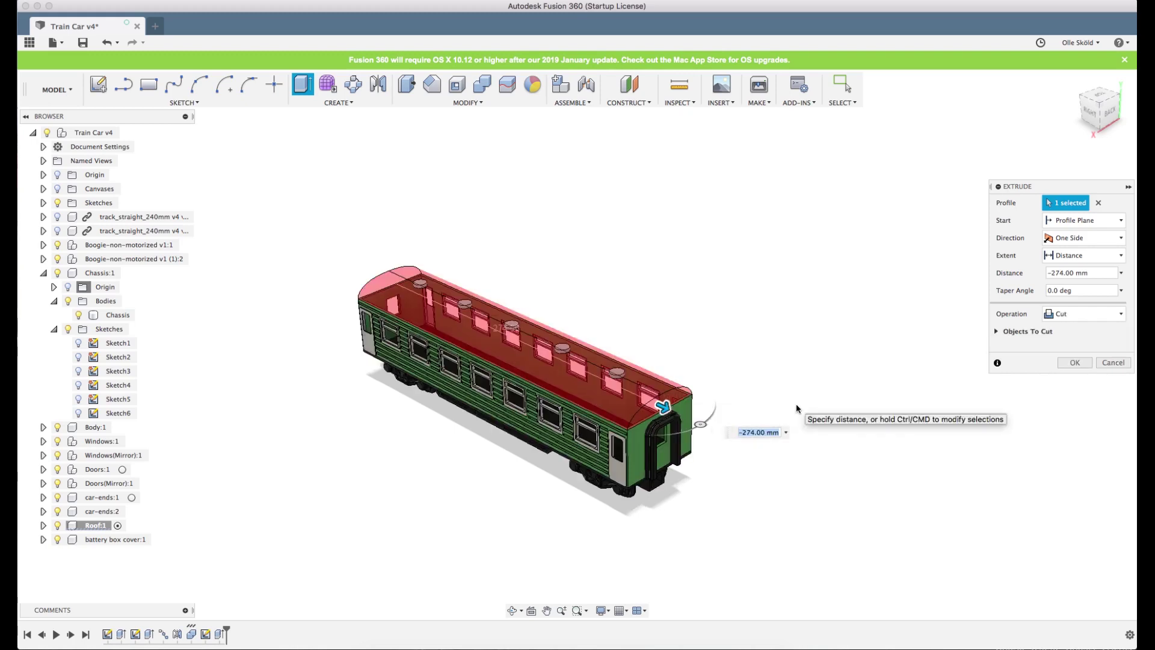
click(1113, 362)
key(Escape)
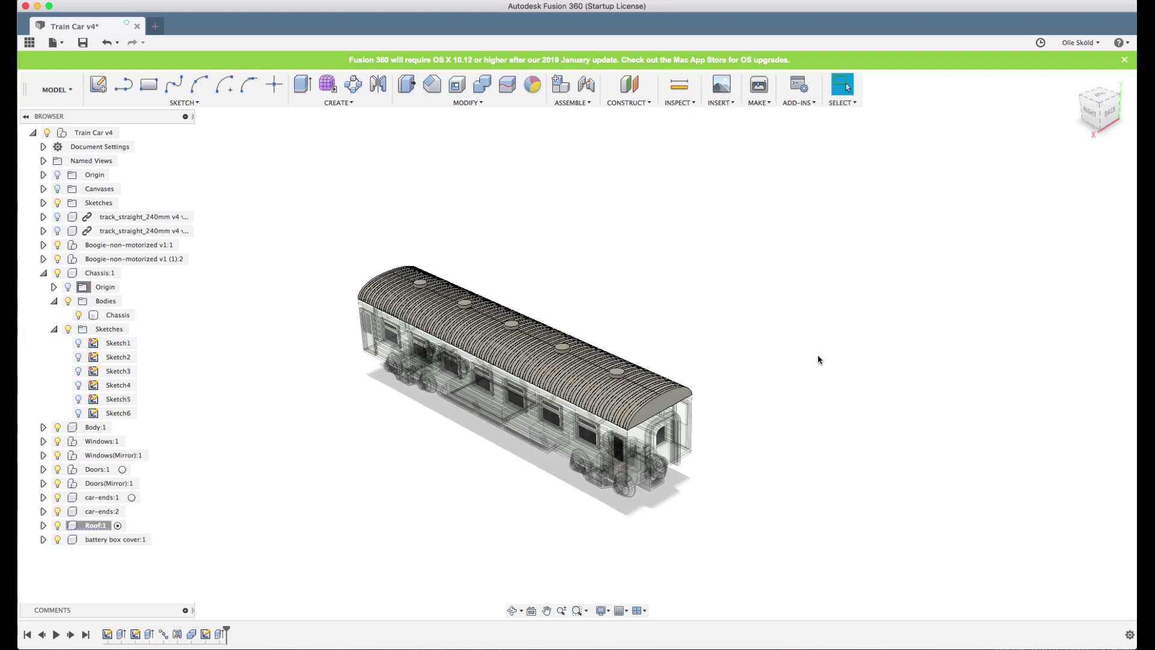
- Create a construction plane offset -137 mm from the roof's end face so it crosses the roof lengthwise near its middle
click(661, 400)
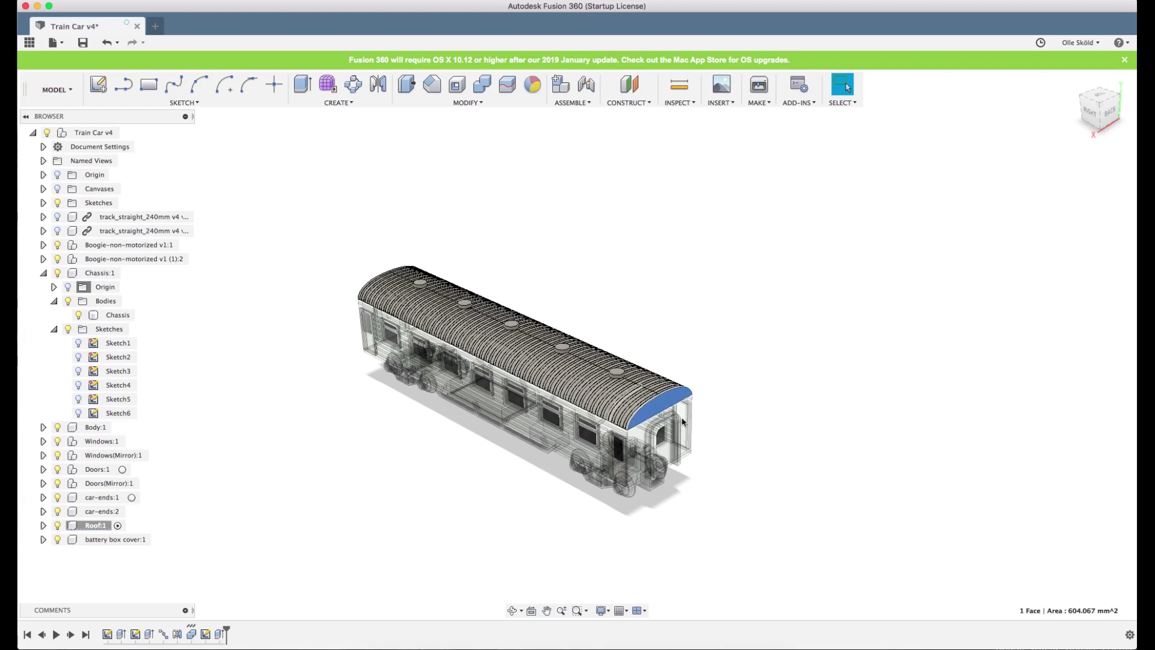
right_click(663, 404)
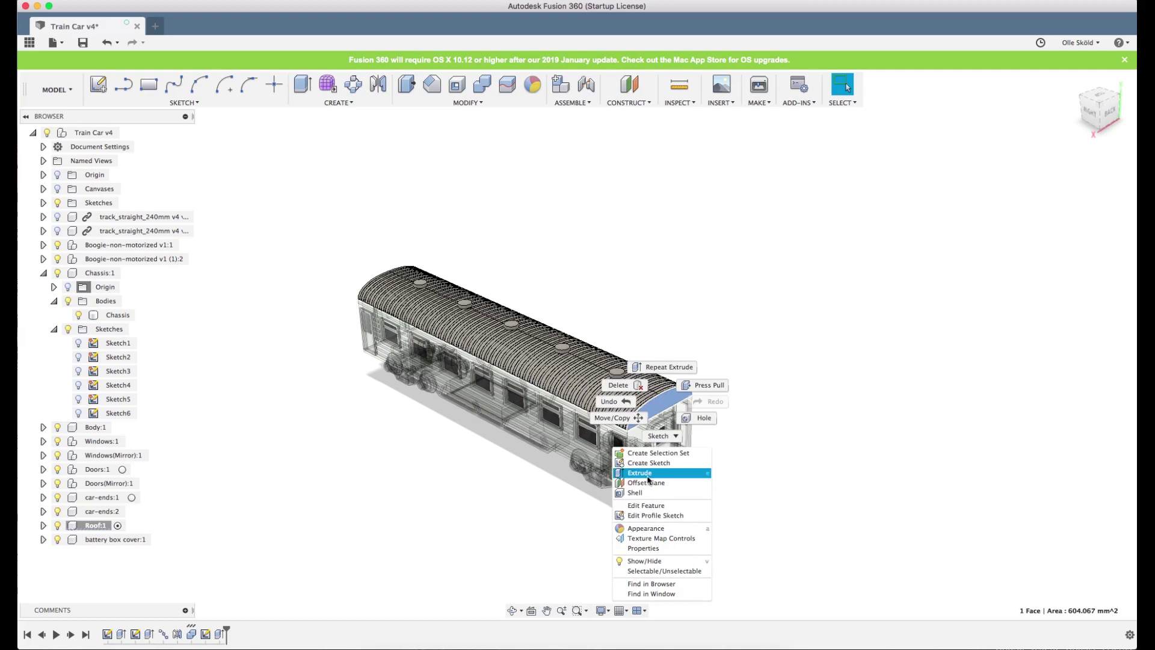
click(647, 484)
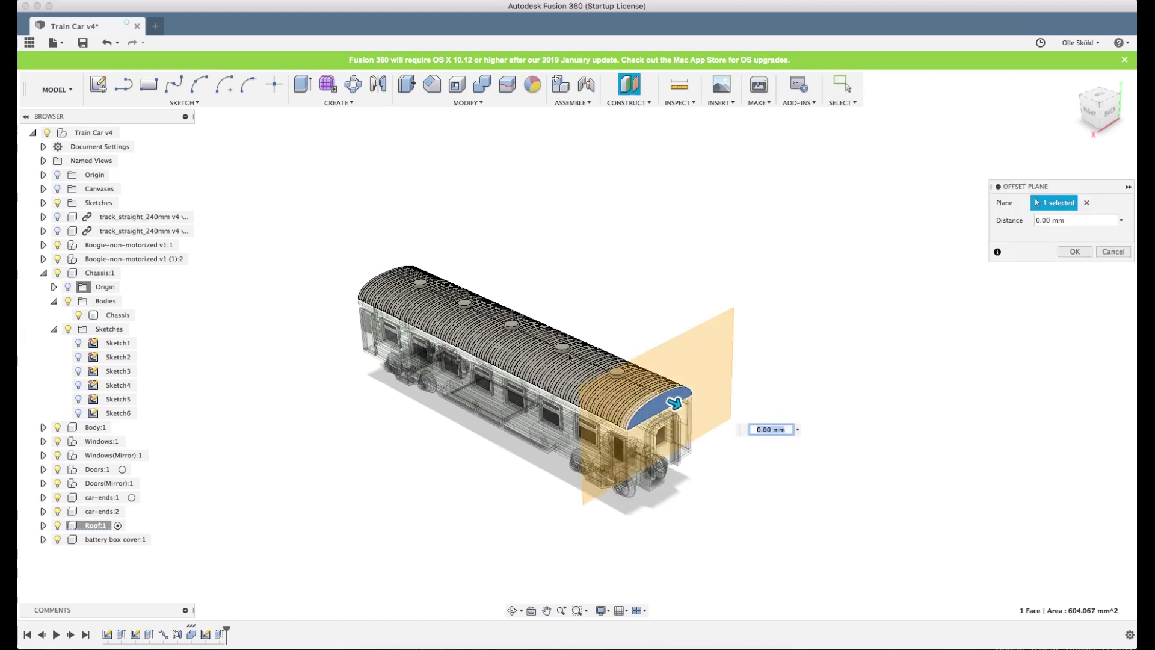
scroll(572, 296, up, 3)
drag(699, 431, 510, 345)
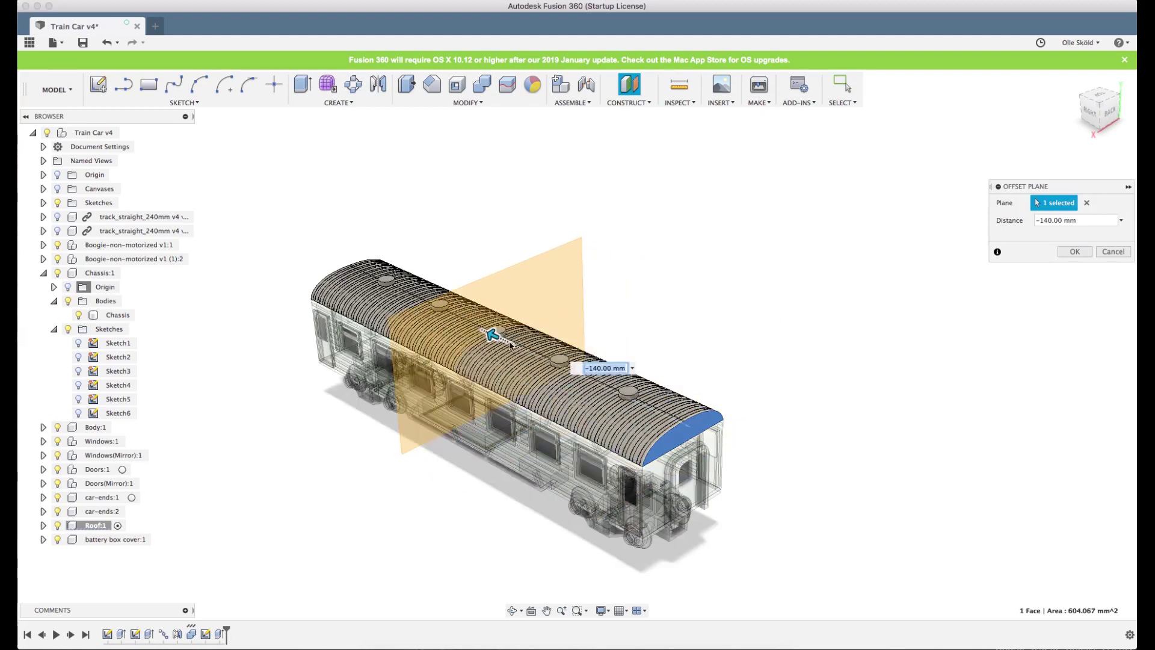
text(-13)
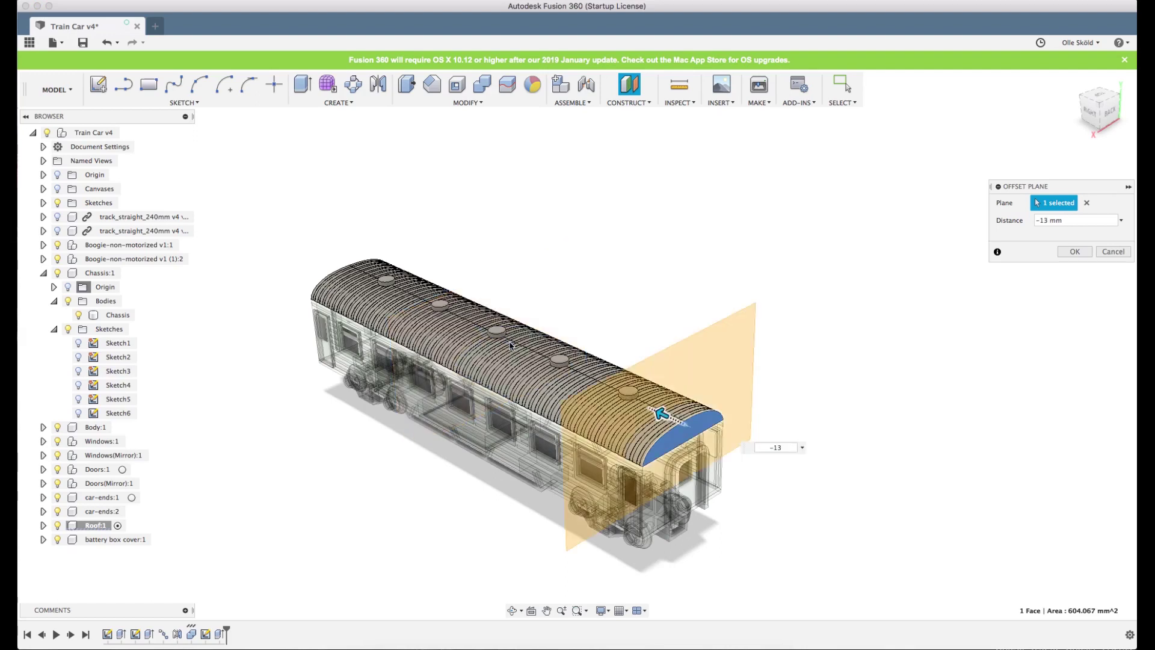
text(7)
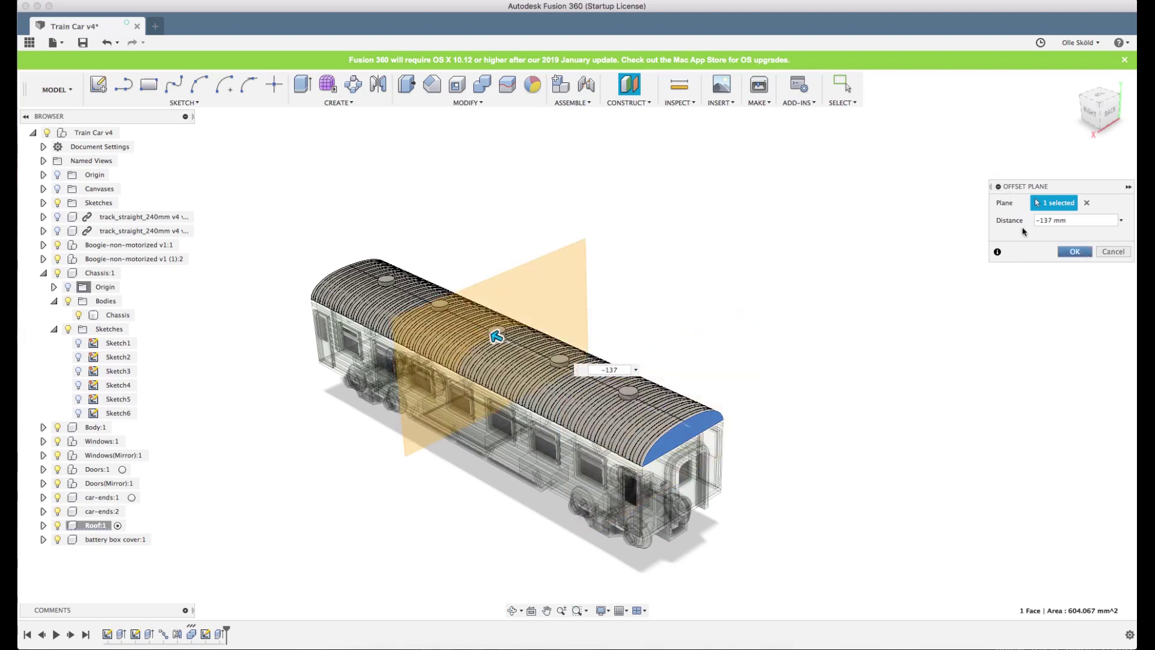
key(Return)
- Copy the roof's Body1 and paste the duplicate in place into the roof's bodies, keeping the original hidden
mouse_move(797, 215)
shift+middle_down()
mouse_move(814, 196)
mouse_move(791, 211)
mouse_move(799, 240)
shift+middle_up()
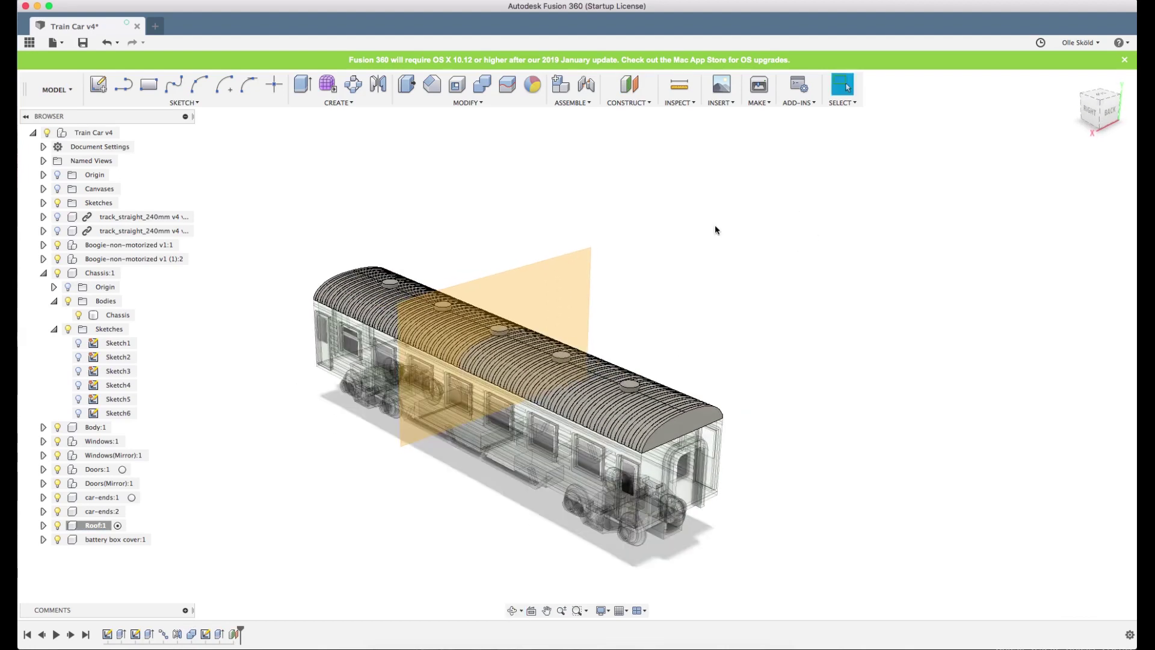
scroll(821, 352, down, 3)
scroll(493, 282, up, 3)
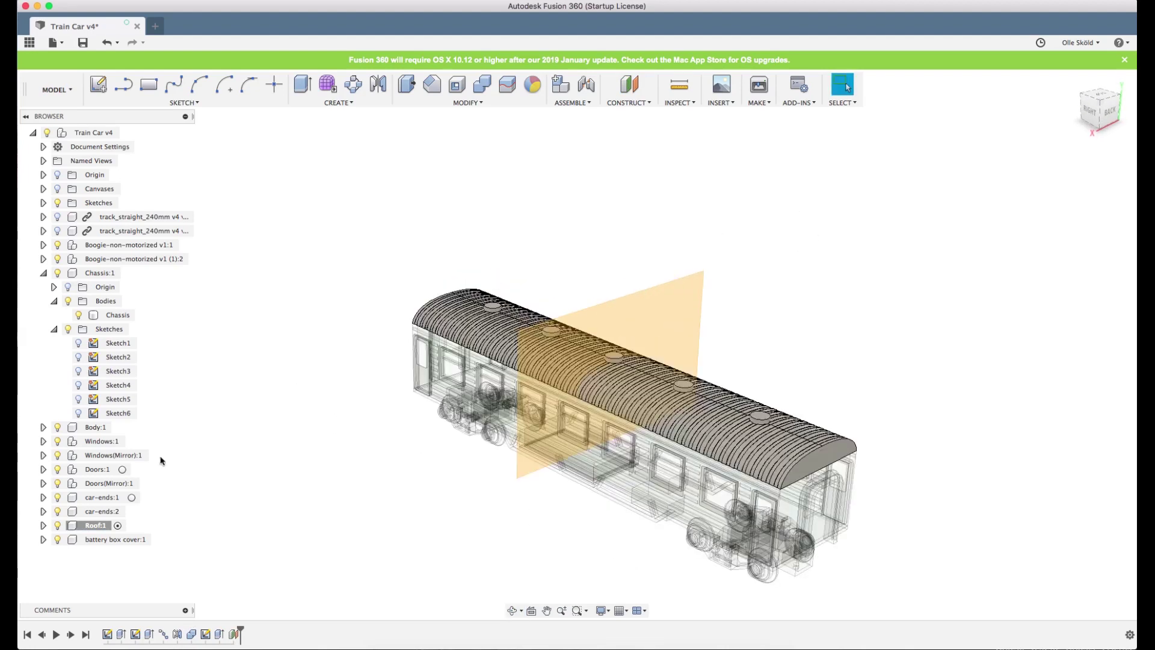
click(43, 525)
click(54, 525)
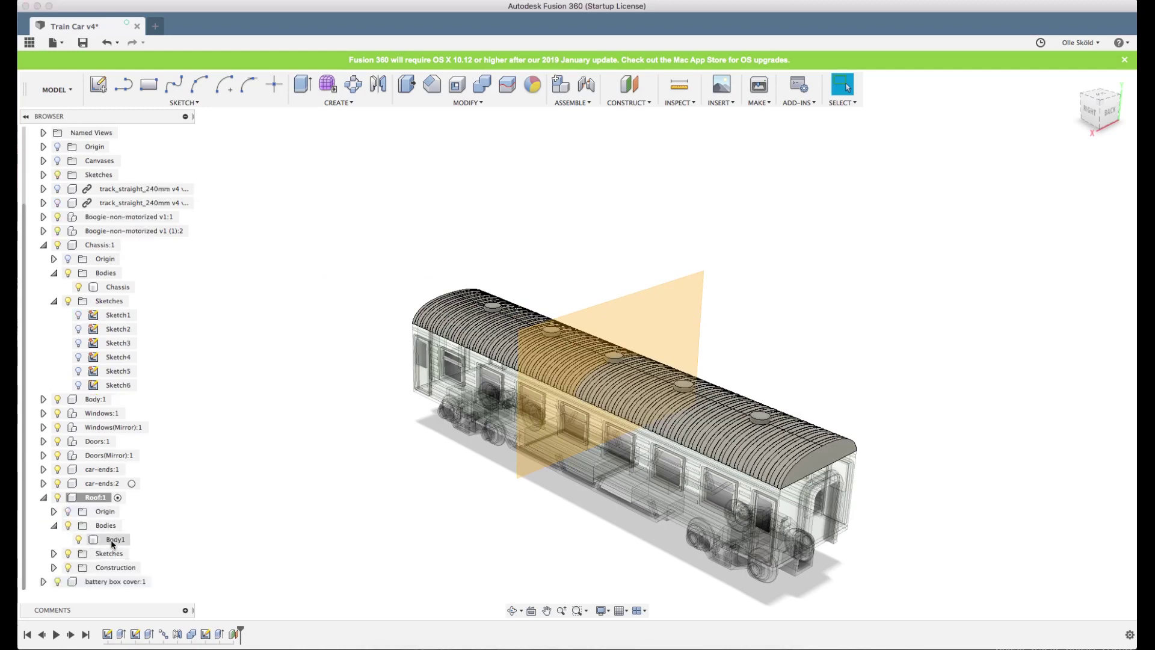
right_click(112, 544)
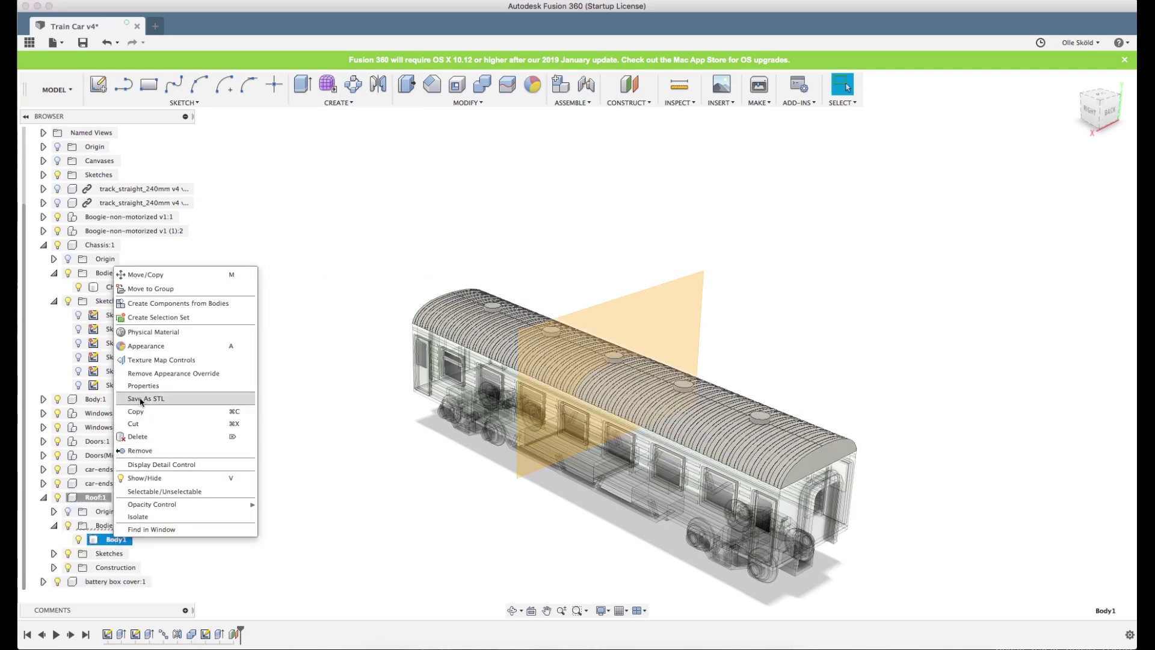
click(137, 413)
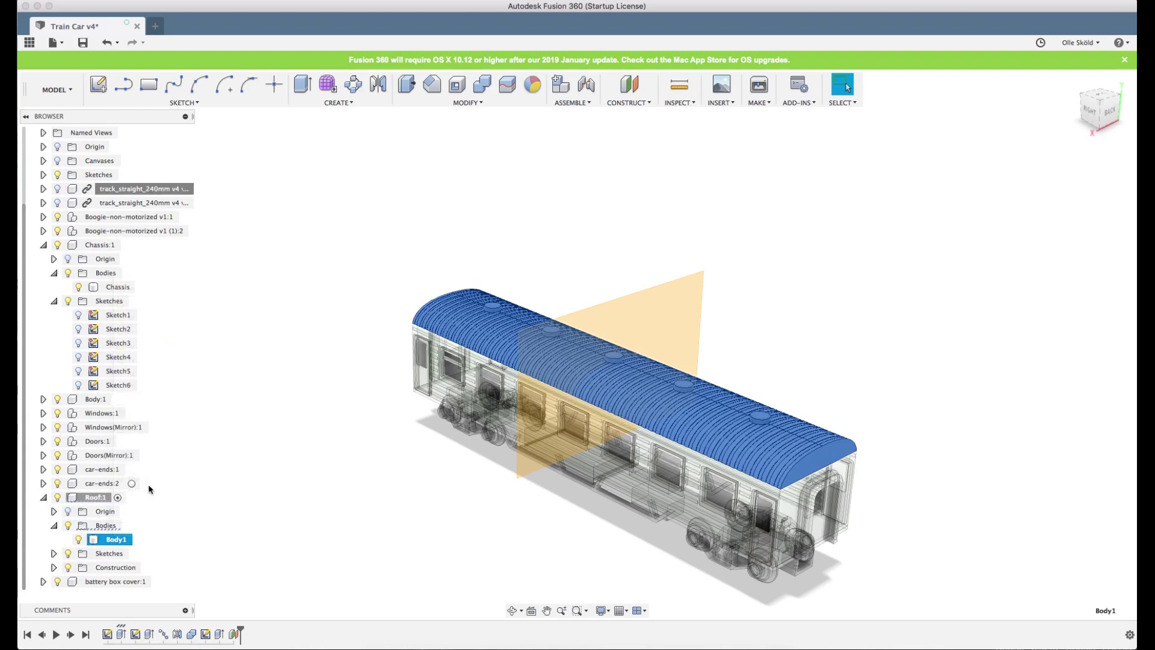
right_click(106, 532)
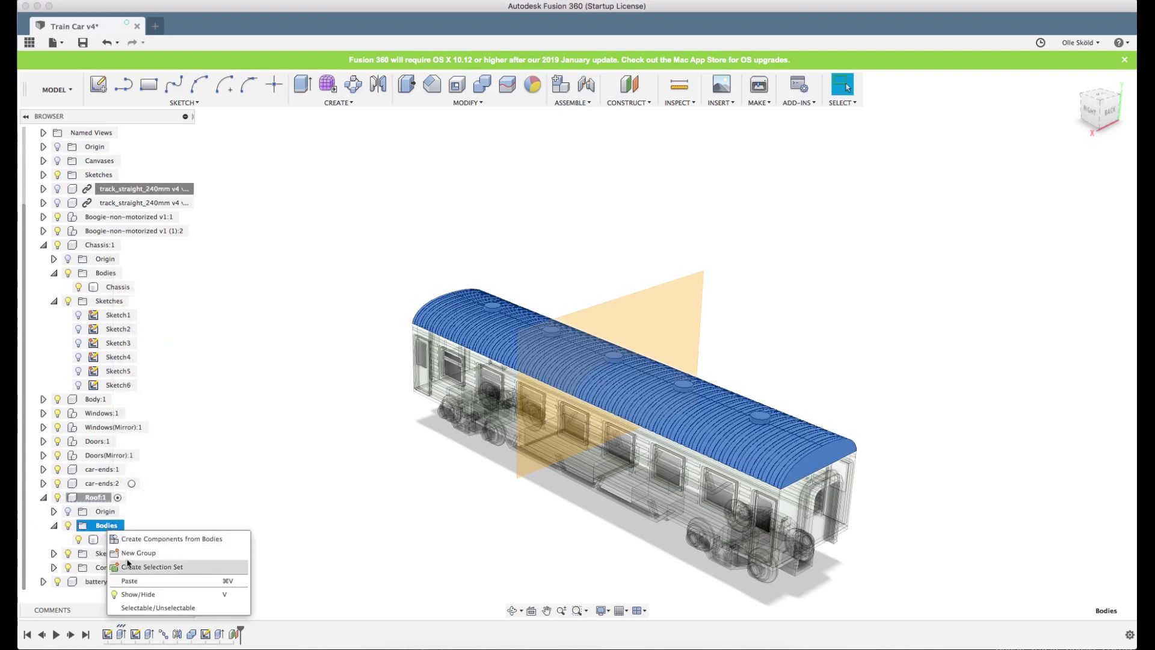
click(128, 581)
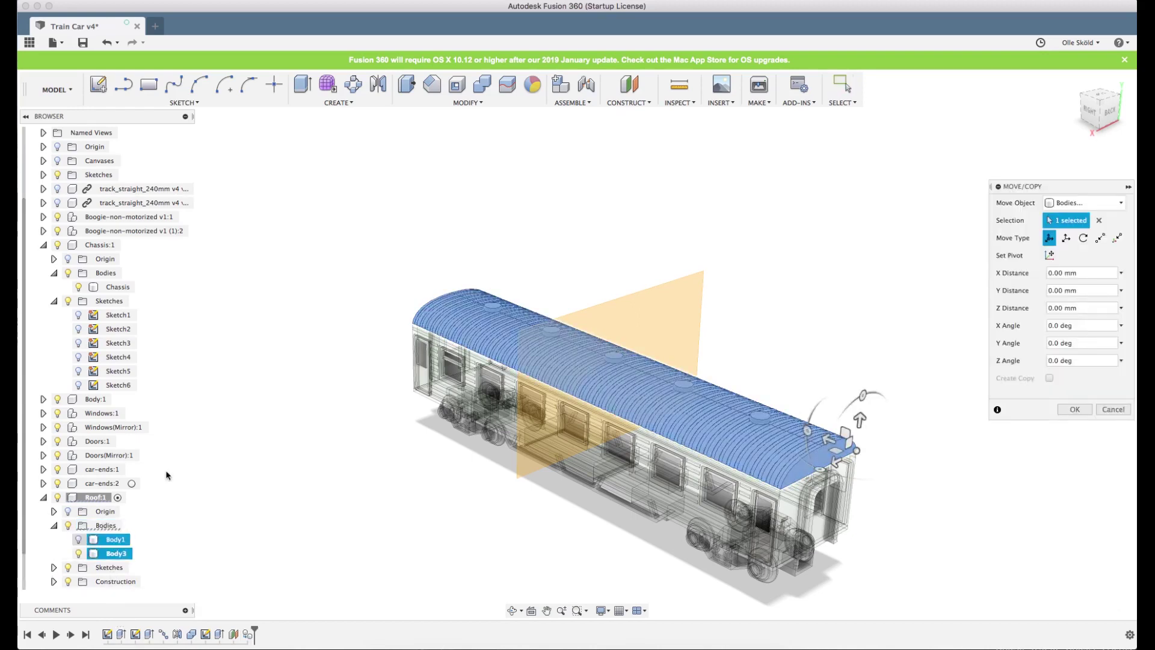
scroll(80, 548, down, 1)
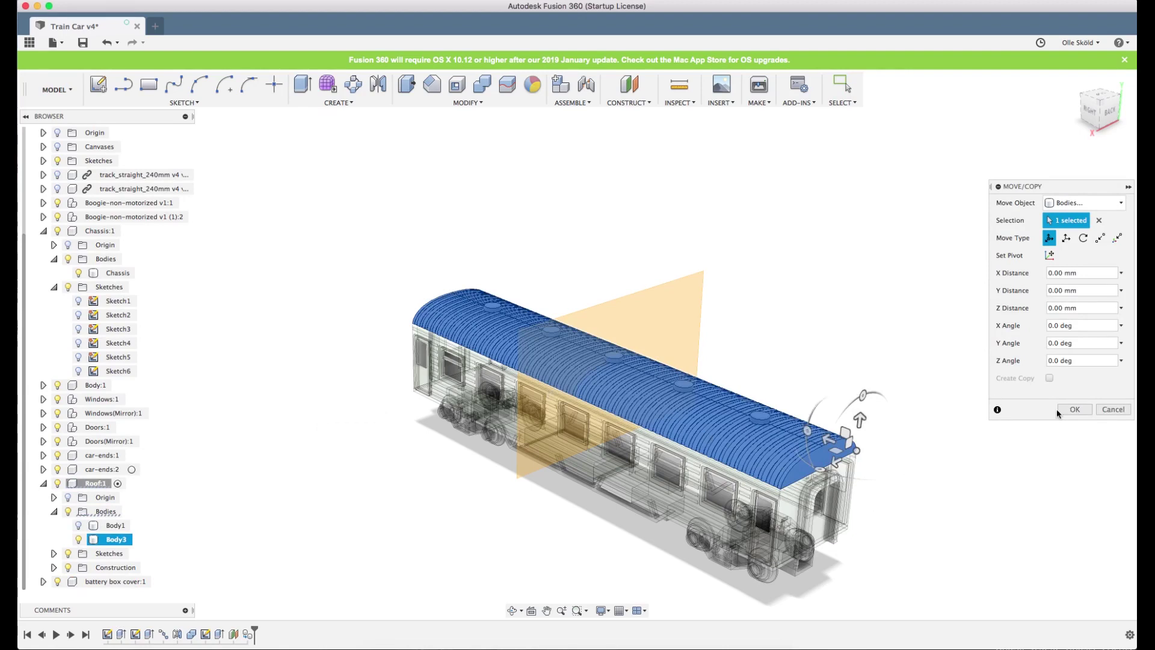
click(1074, 409)
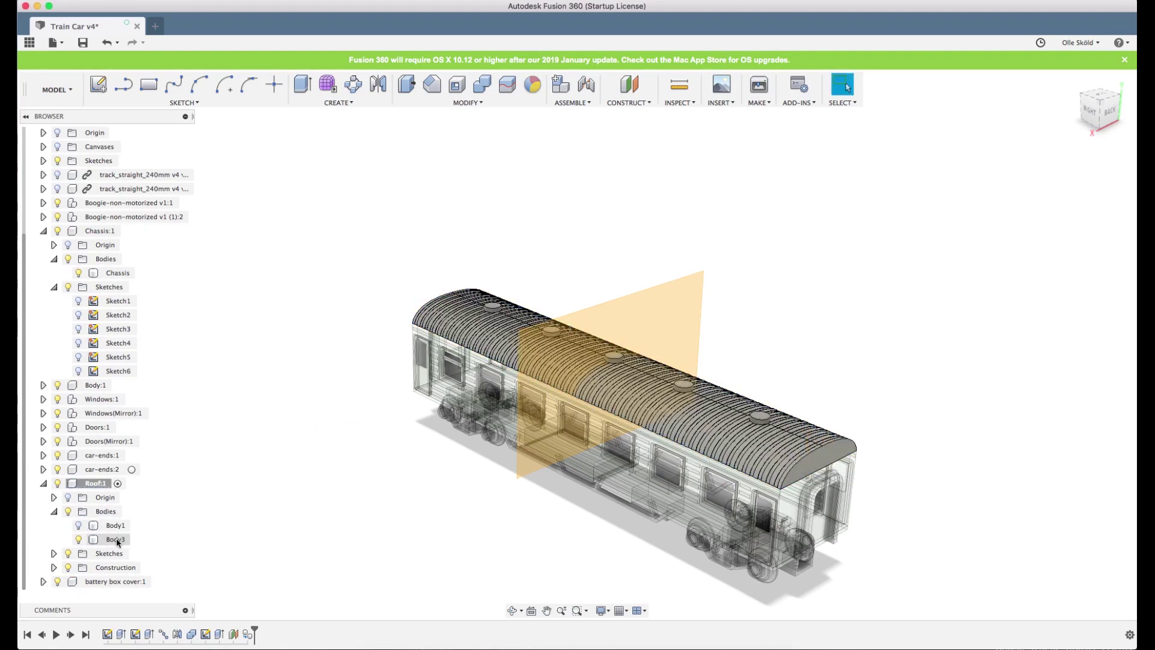
- Split the pasted roof body, Body3, using the offset construction plane as the splitting tool
click(139, 542)
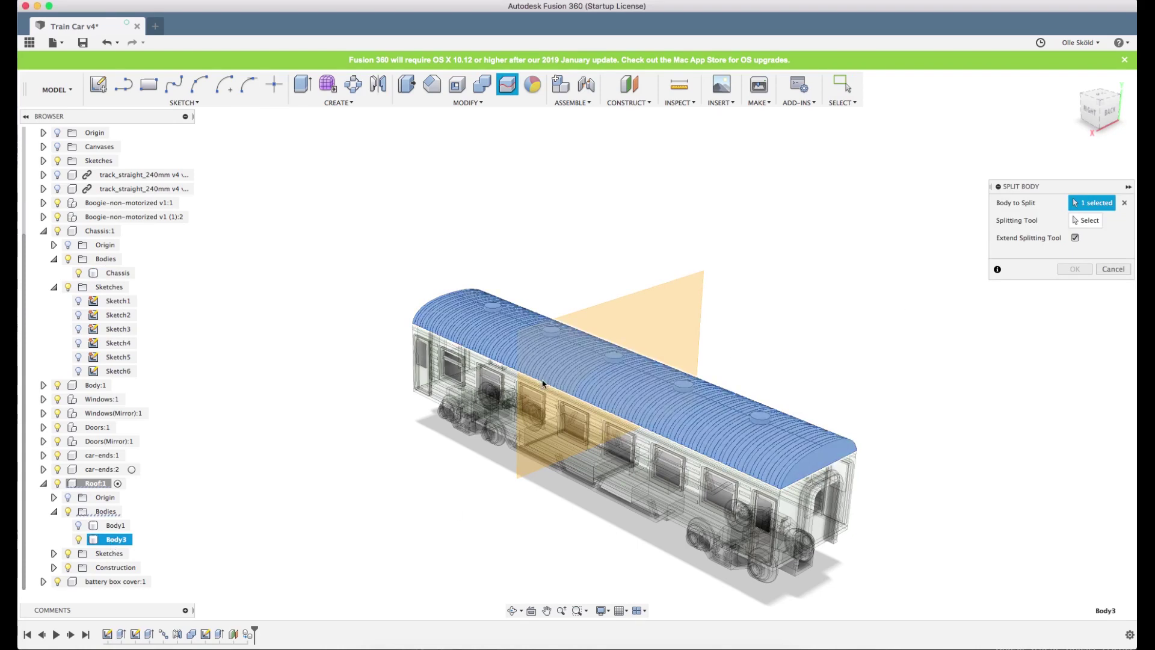
click(1124, 203)
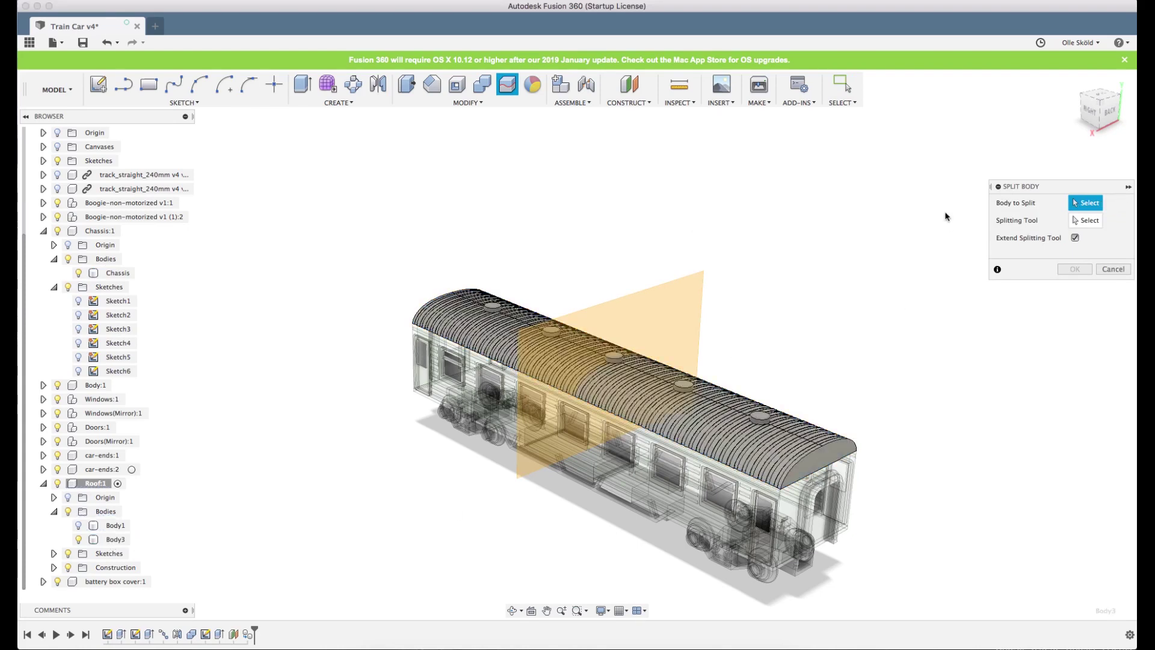
click(108, 540)
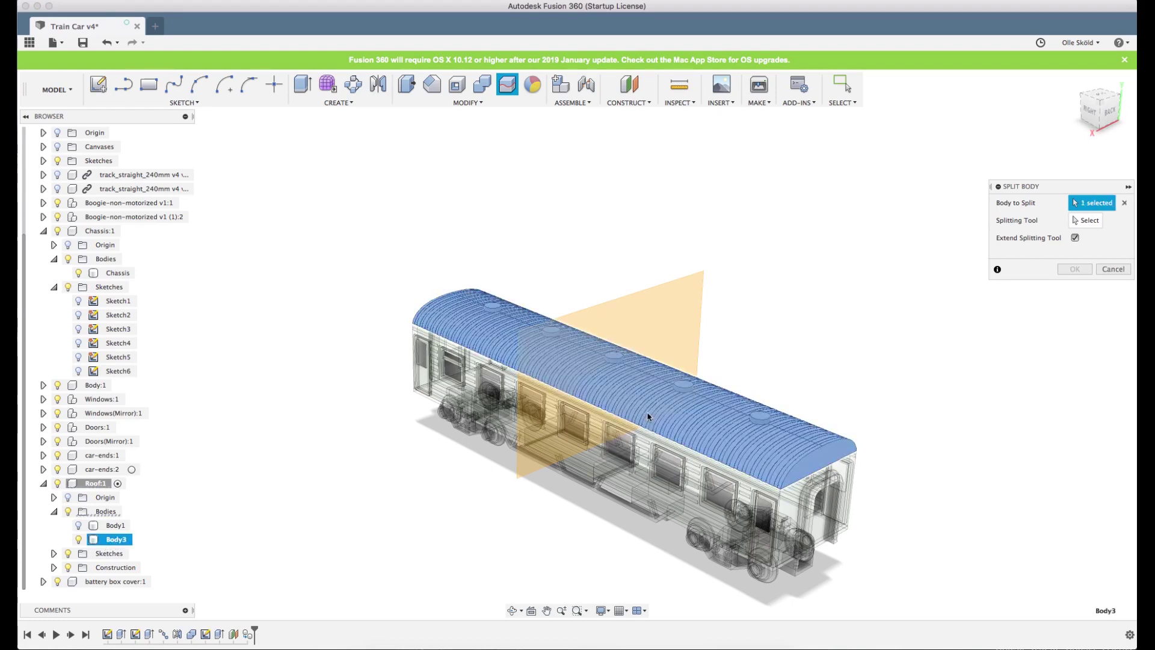
click(1086, 222)
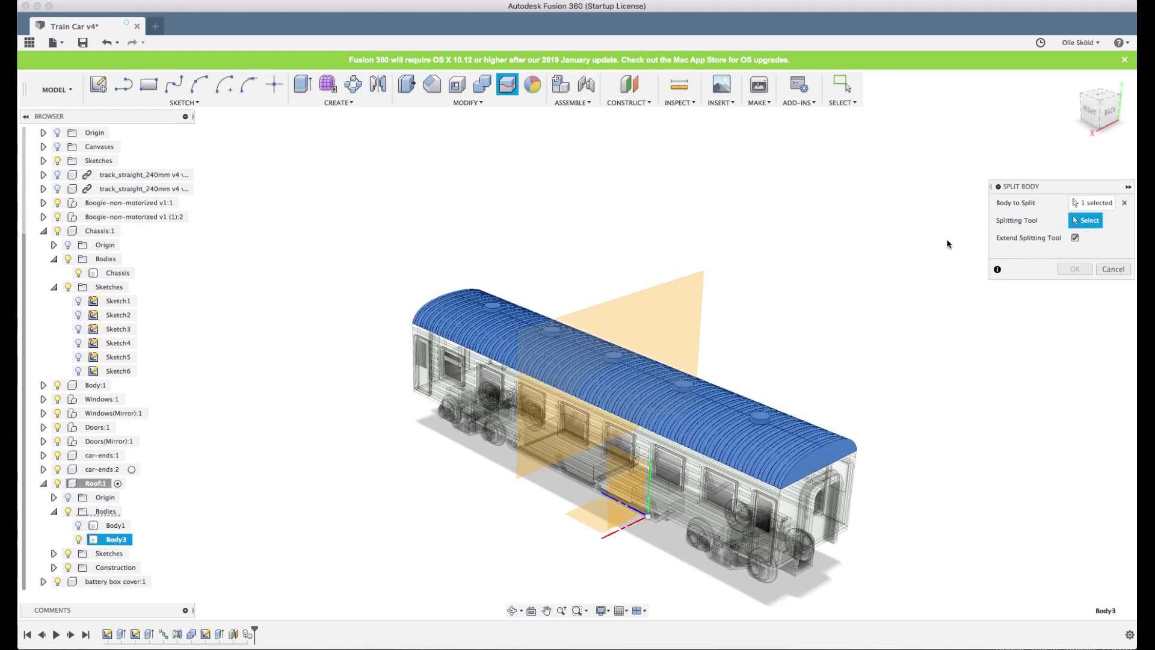
click(682, 305)
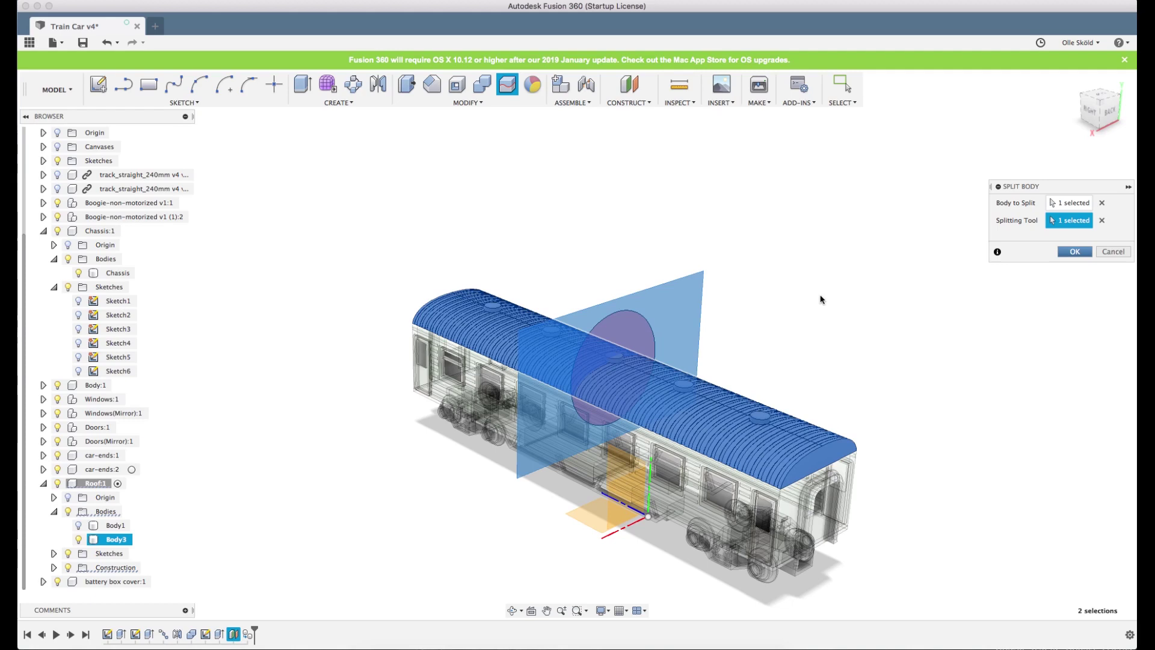
key(Return)
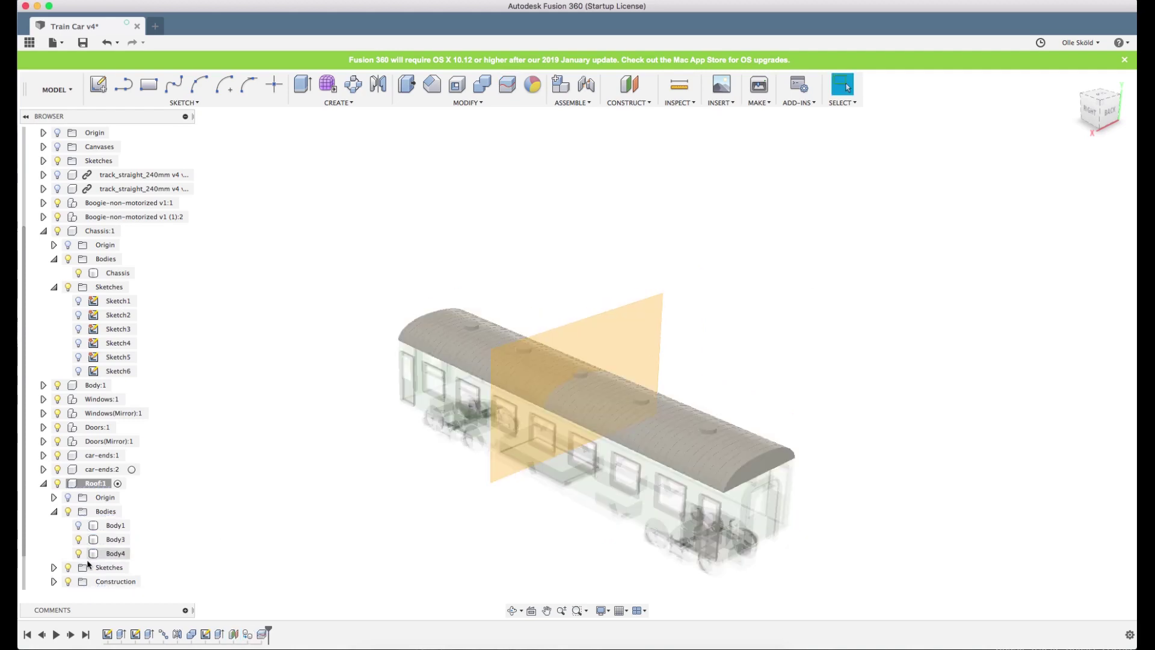
- Isolate the Roof component so the rest of the train car is hidden
scroll(89, 564, down, 1)
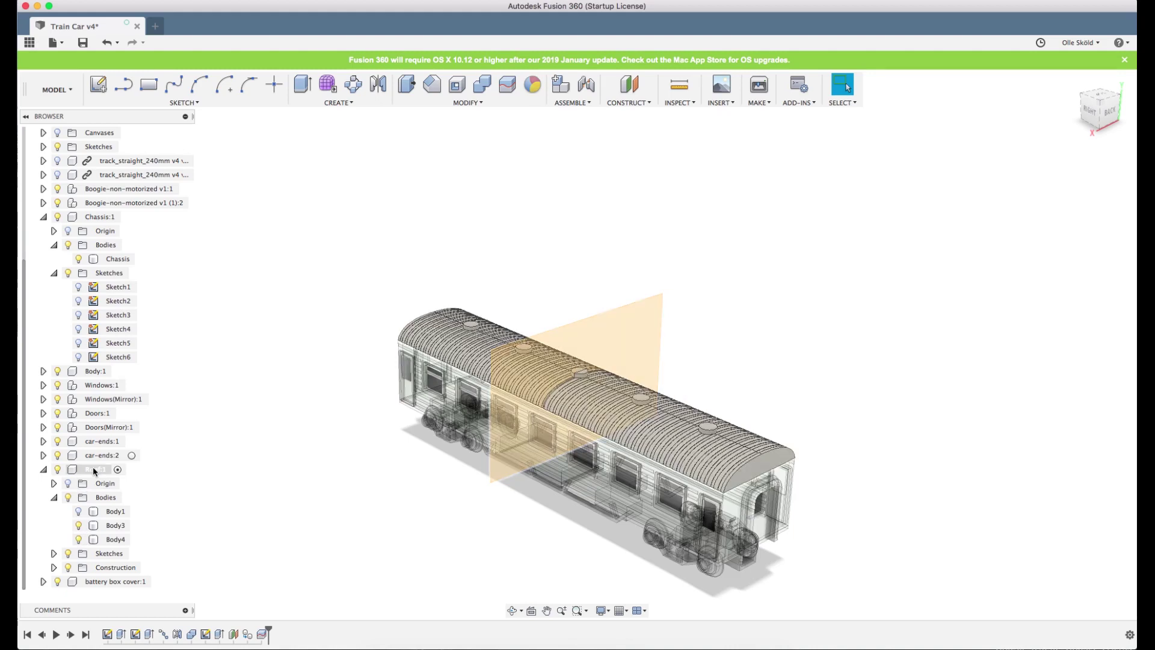
click(95, 470)
right_click(95, 470)
click(120, 432)
click(740, 331)
- Rotate the Body3 roof half by -90 degrees about X so it stands upright
shift+middle_drag(735, 358, 812, 364)
right_click(113, 526)
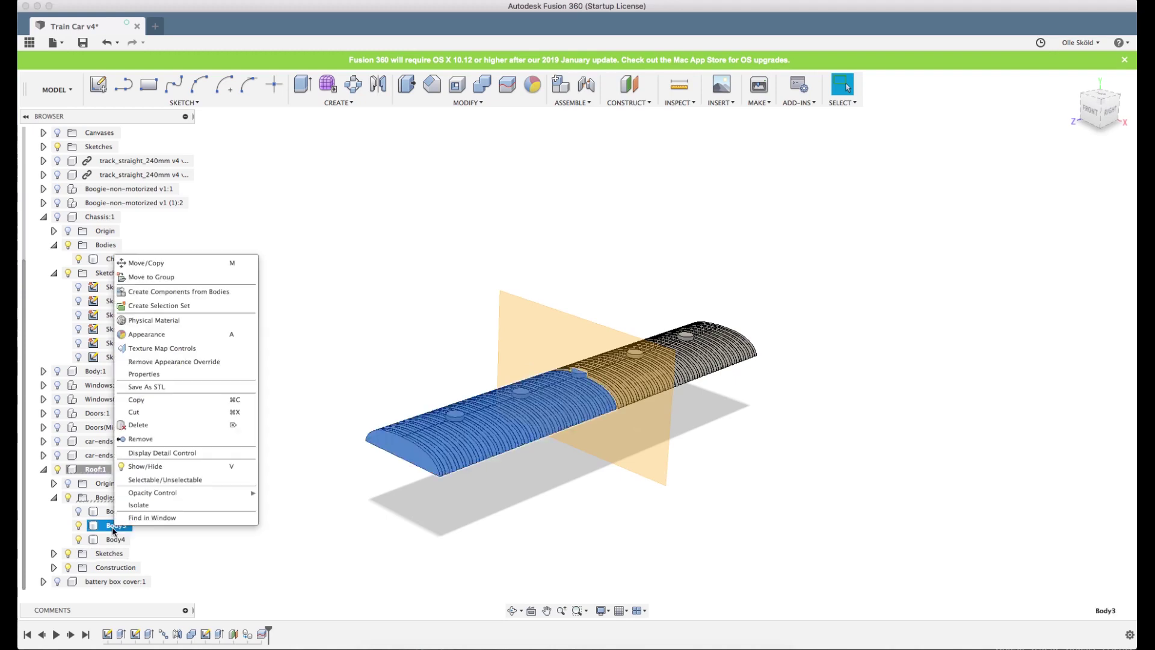
click(146, 264)
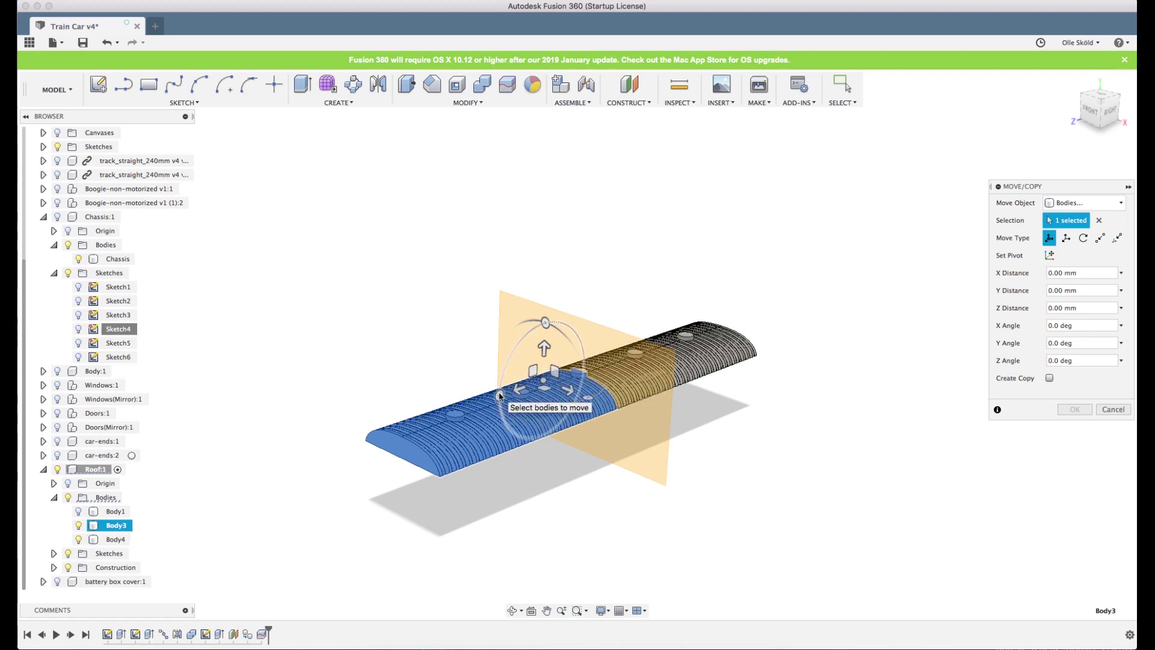
drag(499, 396, 546, 321)
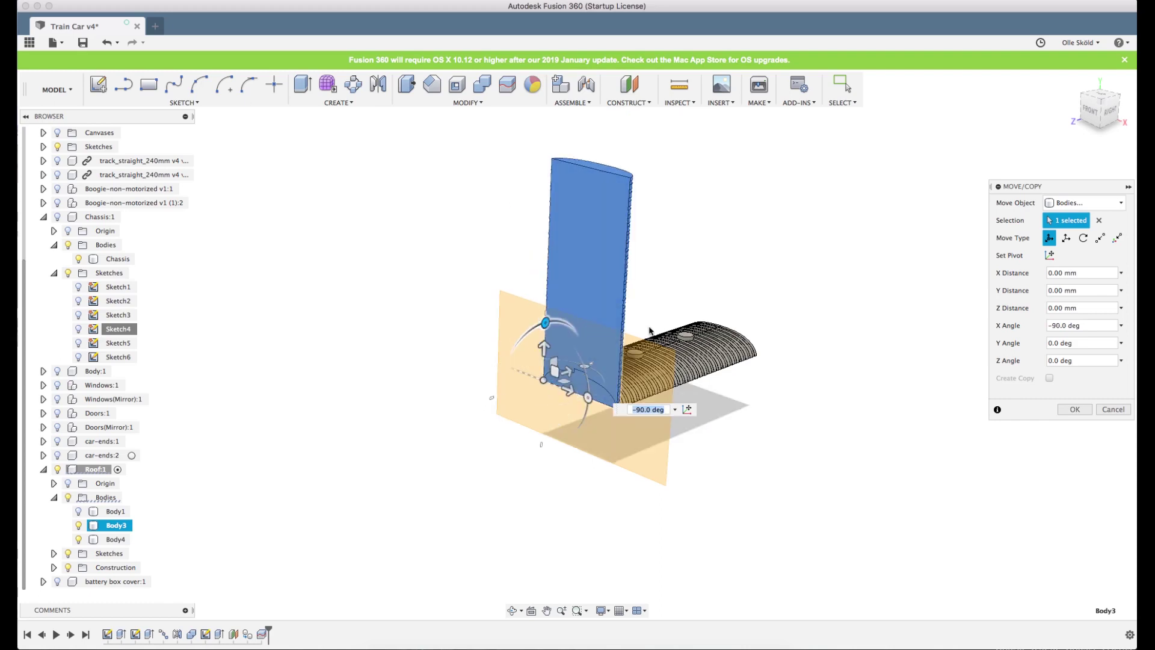
- Turn the upright Body3 roof half -180 degrees about Z and apply the move
scroll(653, 330, up, 5)
mouse_move(609, 398)
shift+middle_down()
mouse_move(647, 263)
mouse_move(695, 269)
mouse_move(601, 385)
shift+middle_up()
click(504, 336)
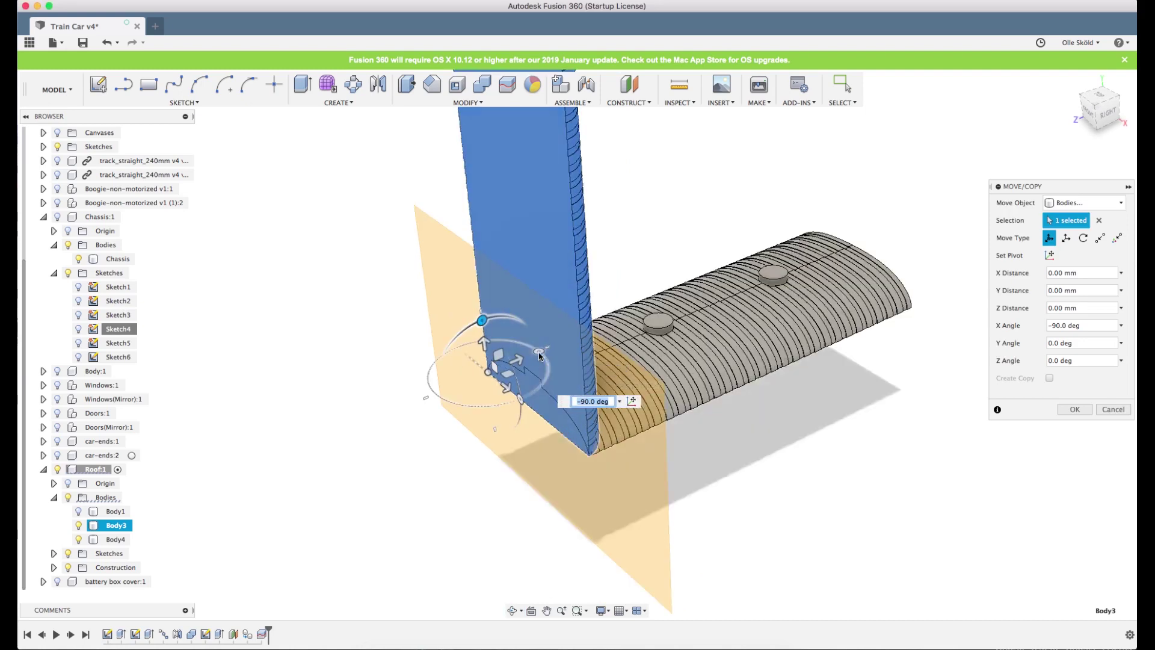
drag(542, 365, 460, 386)
scroll(459, 454, down, 3)
key(Tab)
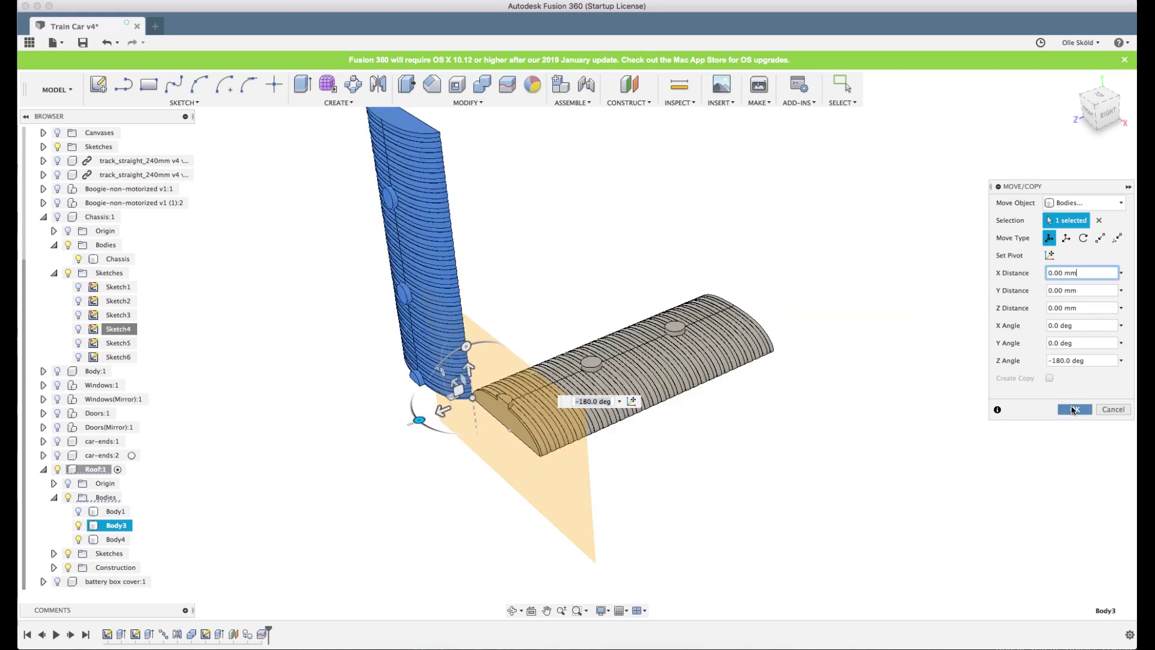
key(Return)
- Rotate the other roof half, Body4, by 90 degrees about X so it also stands vertically
shift+middle_drag(871, 401, 469, 474)
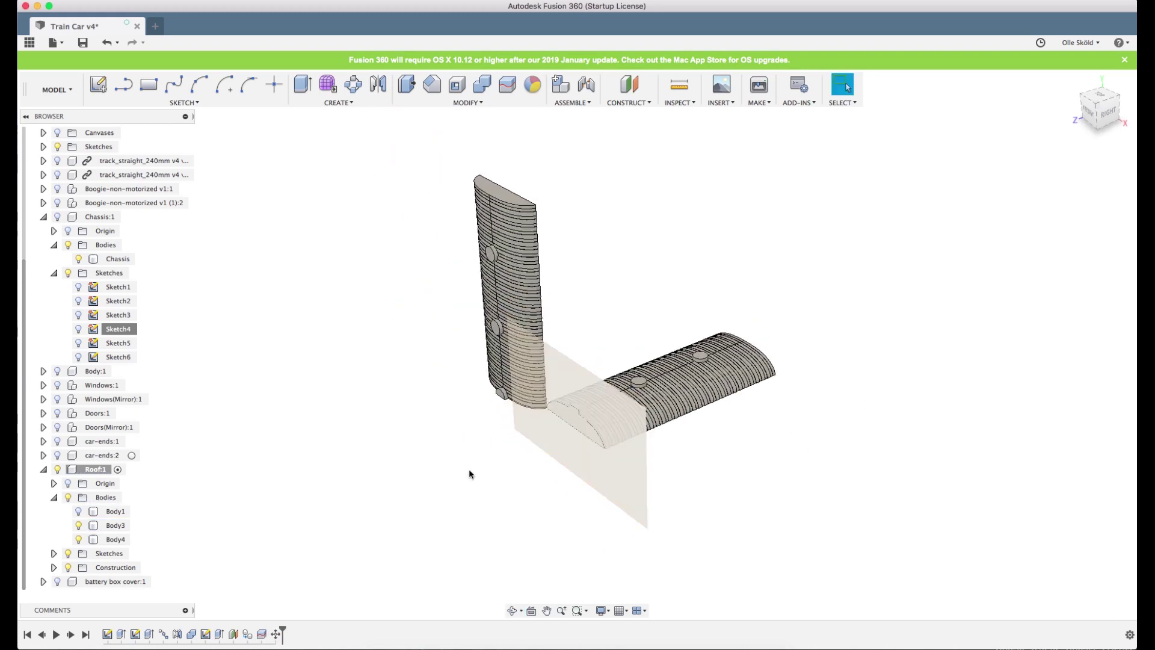
right_click(112, 537)
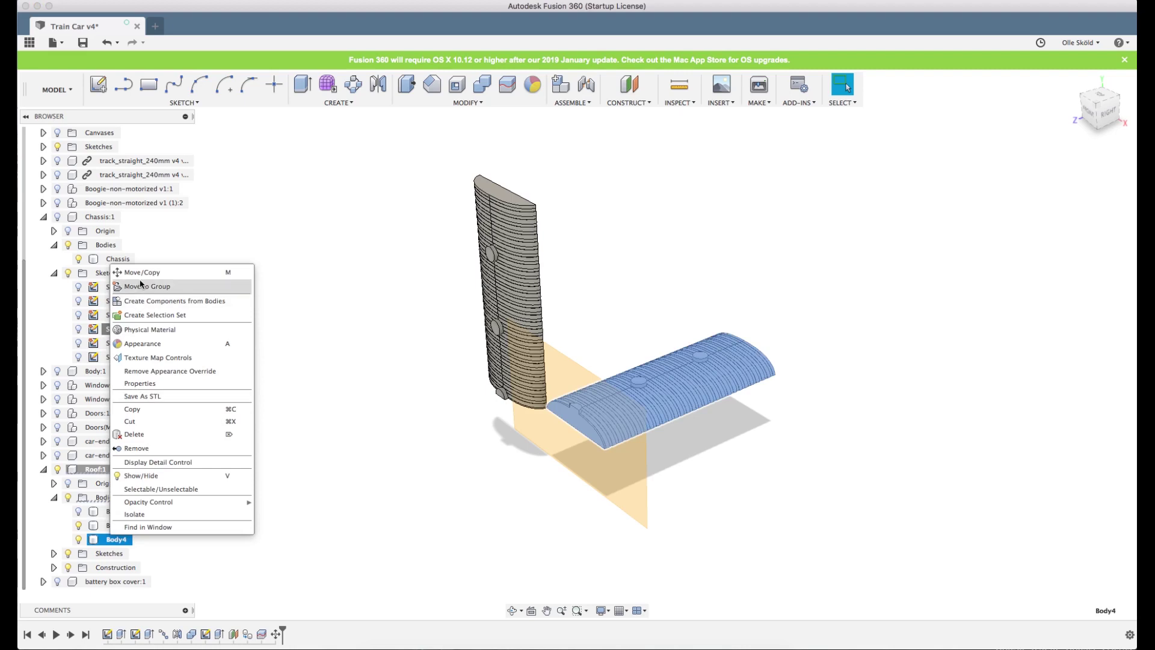
click(139, 273)
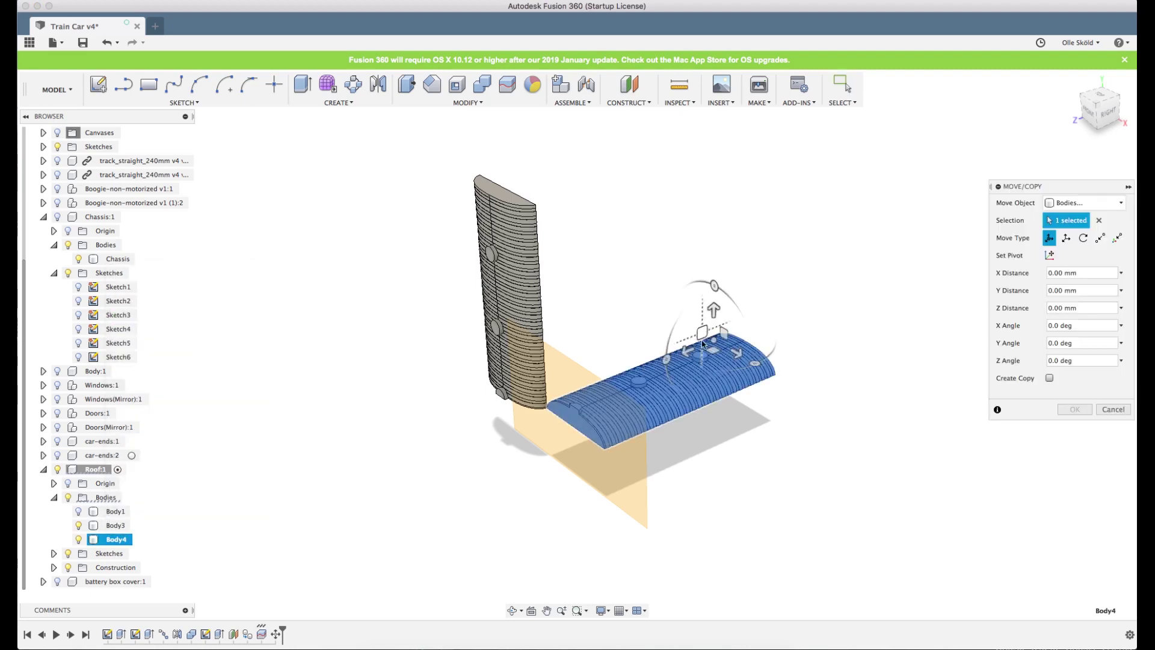
scroll(689, 310, up, 3)
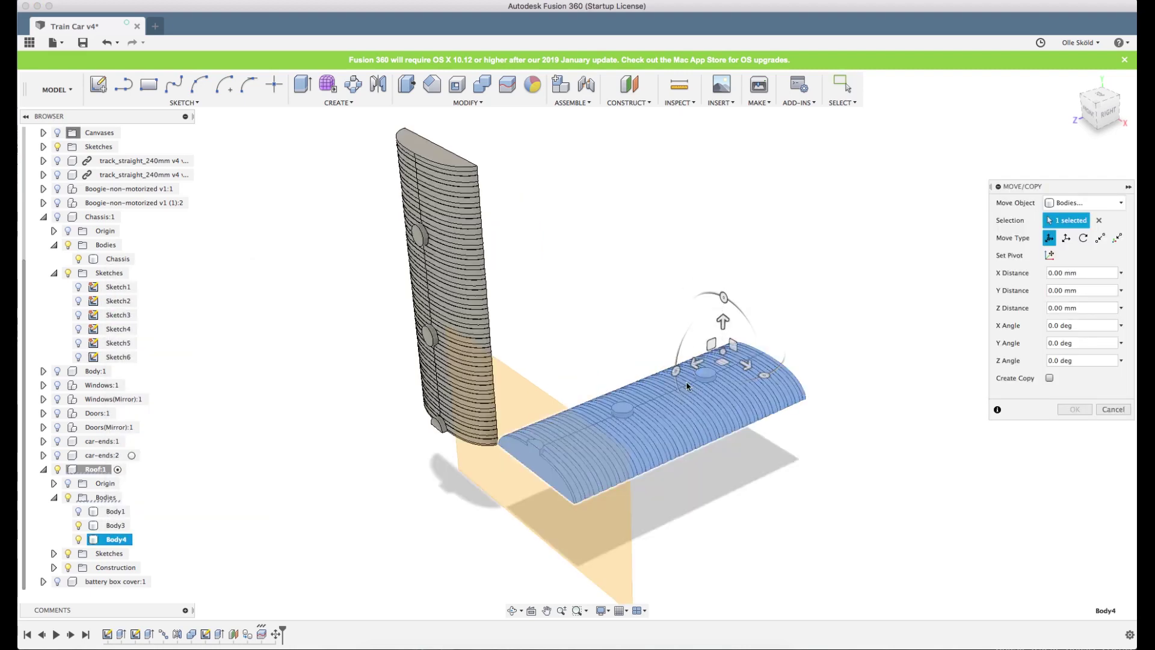
drag(676, 371, 721, 402)
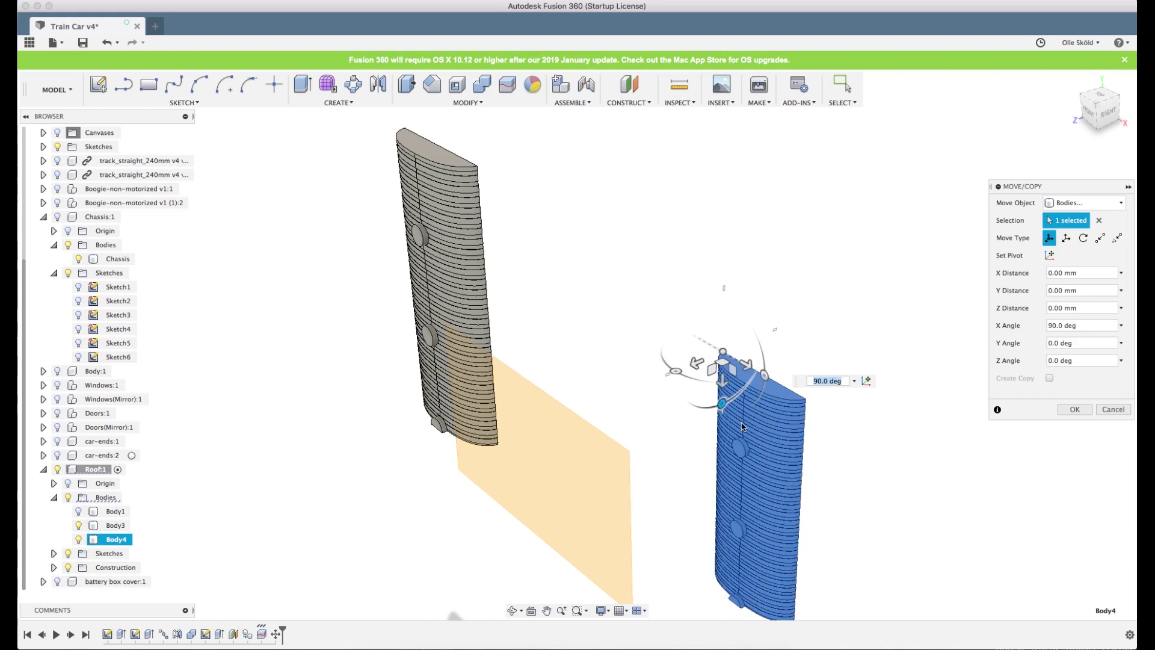
- View the two vertical roof halves from the right side and set the camera to orthographic
scroll(682, 300, down, 2)
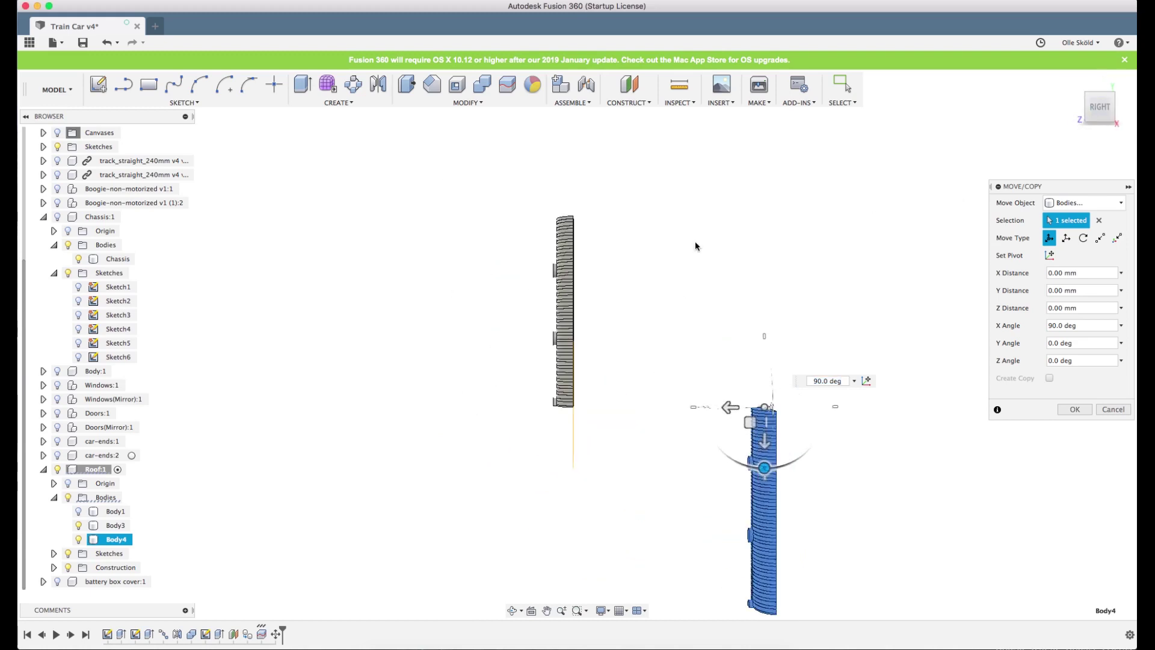
click(601, 610)
mouse_move(639, 574)
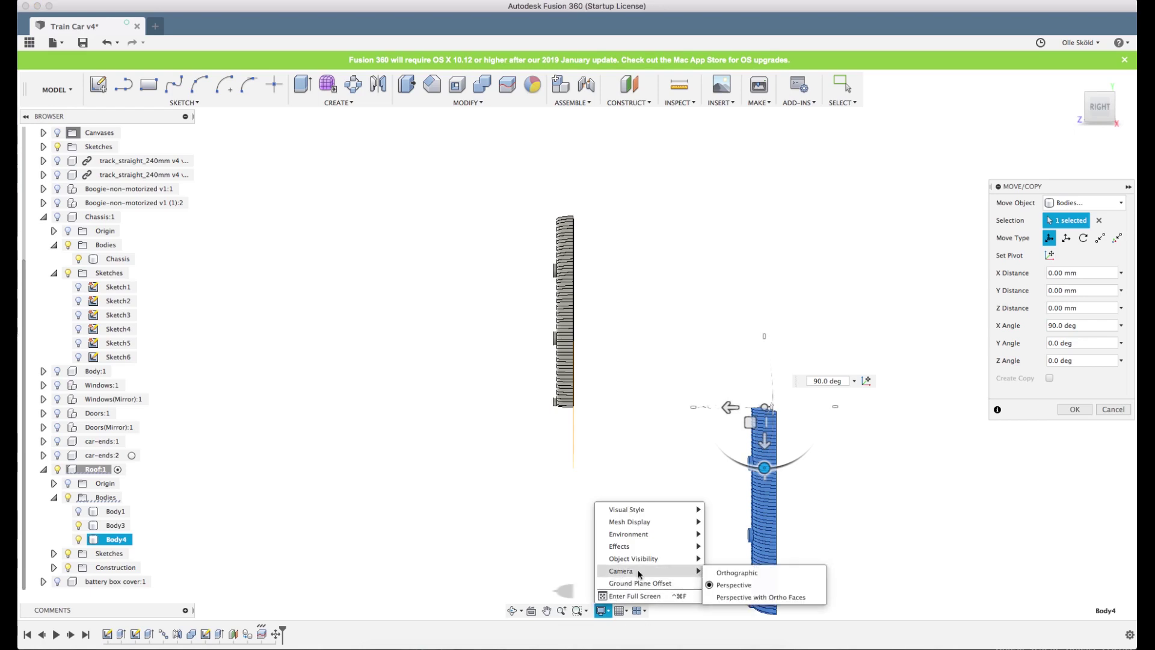
click(736, 573)
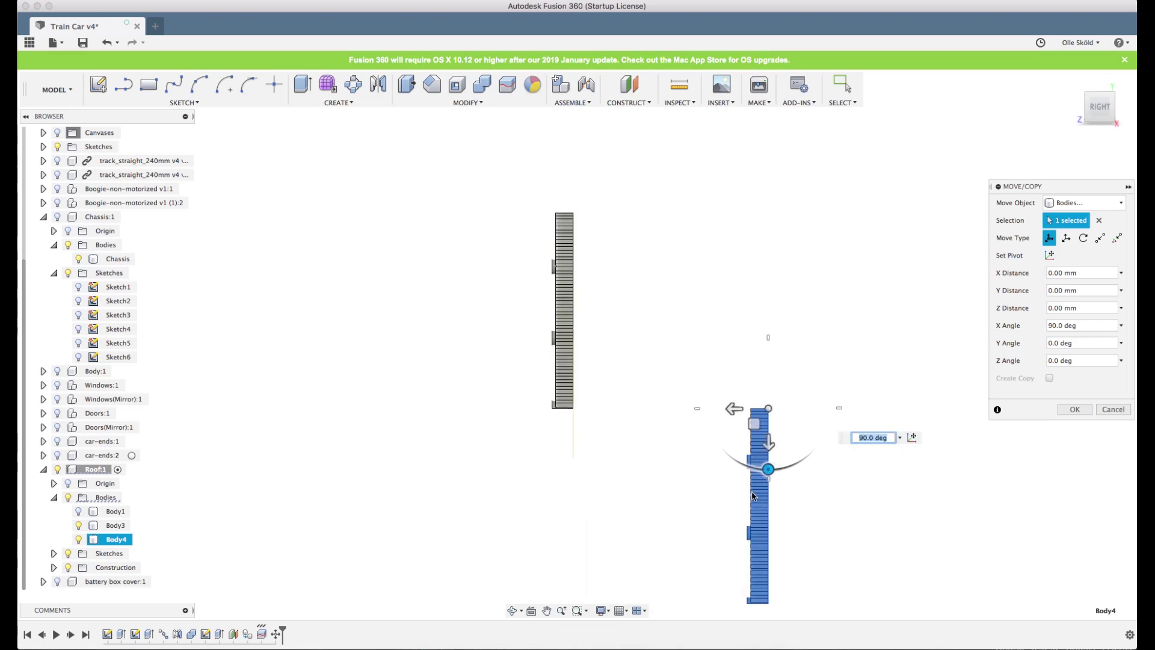
- Move the upright roof half Body4 by -100 mm along Z and rotate it -180 degrees about Z
click(768, 443)
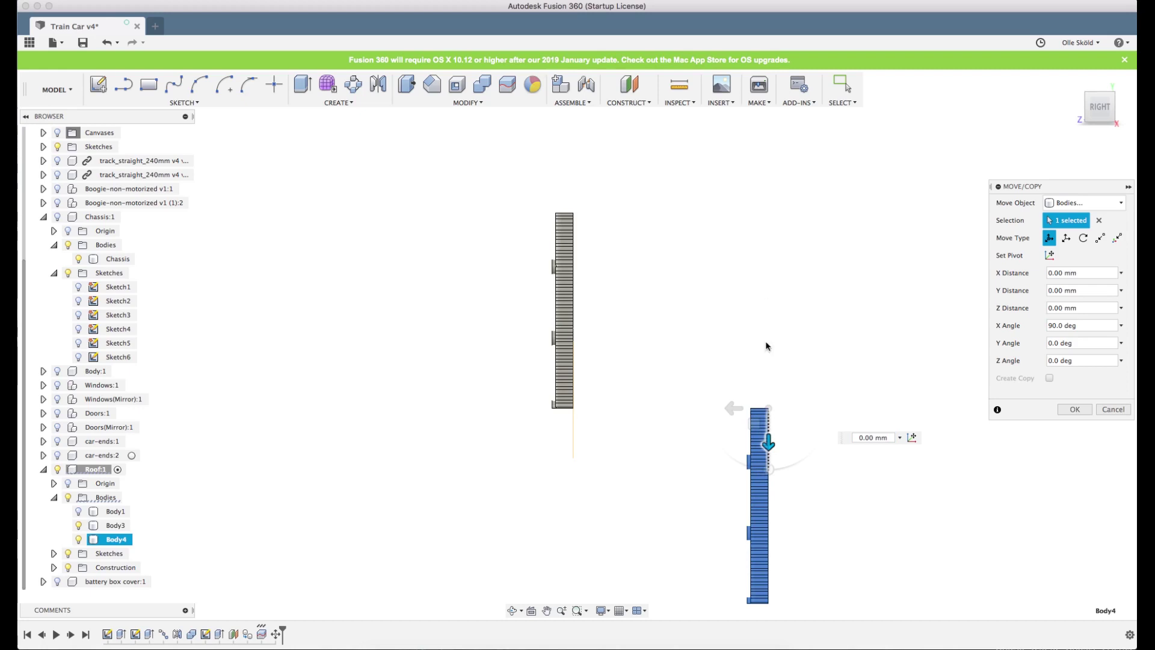
shift+middle_drag(775, 352, 810, 398)
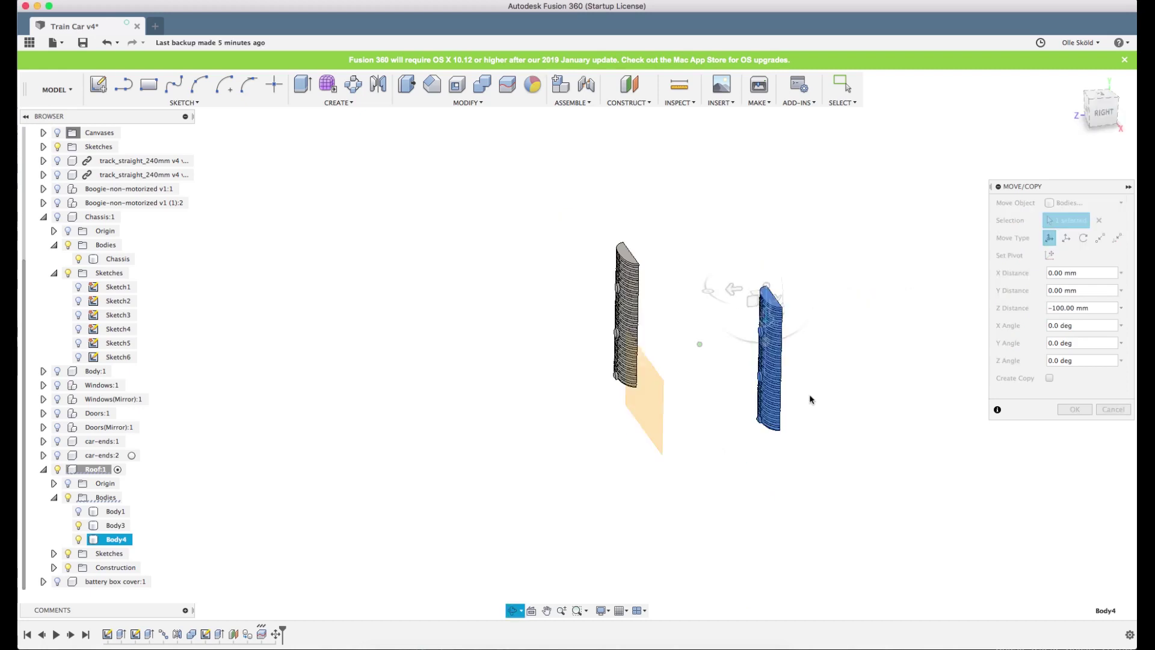
click(707, 293)
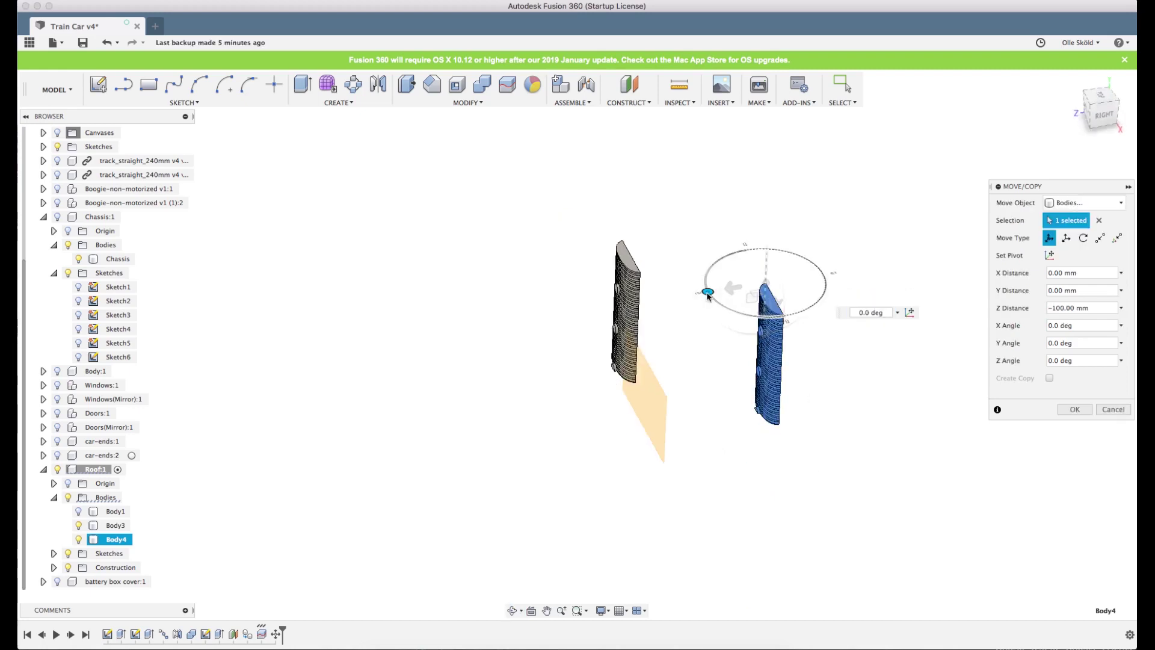
drag(803, 304, 796, 284)
- Move Body4 by -115 mm along Y to bring it close beside the other roof half, Body3
click(1097, 111)
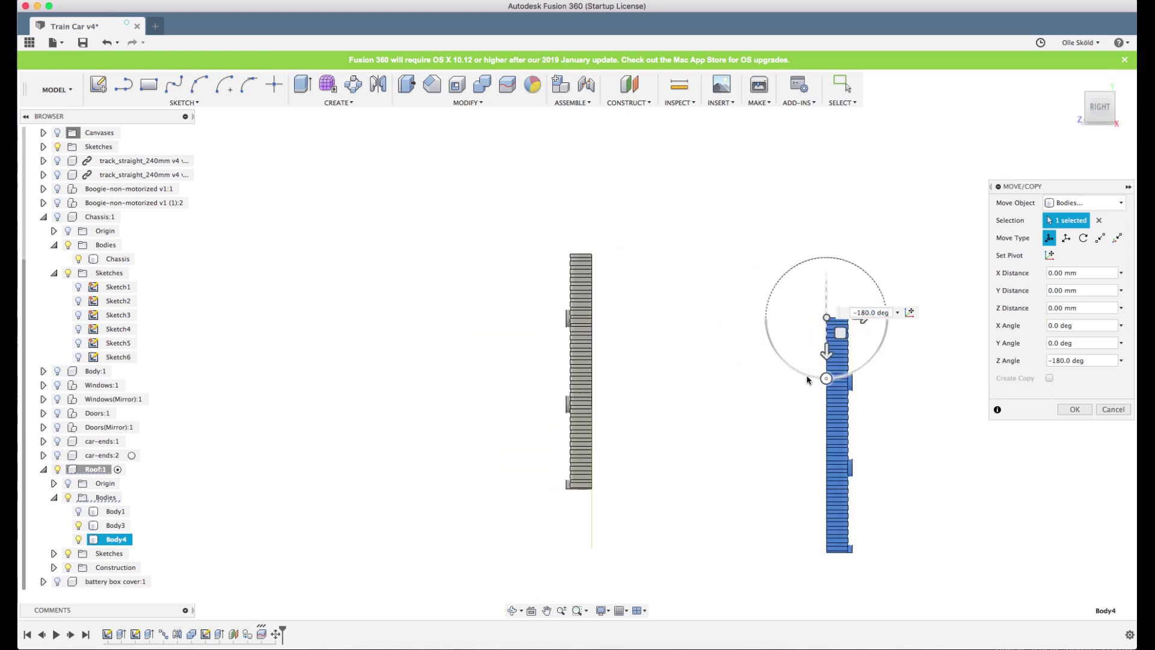
scroll(751, 312, down, 2)
drag(852, 321, 695, 325)
scroll(632, 354, up, 5)
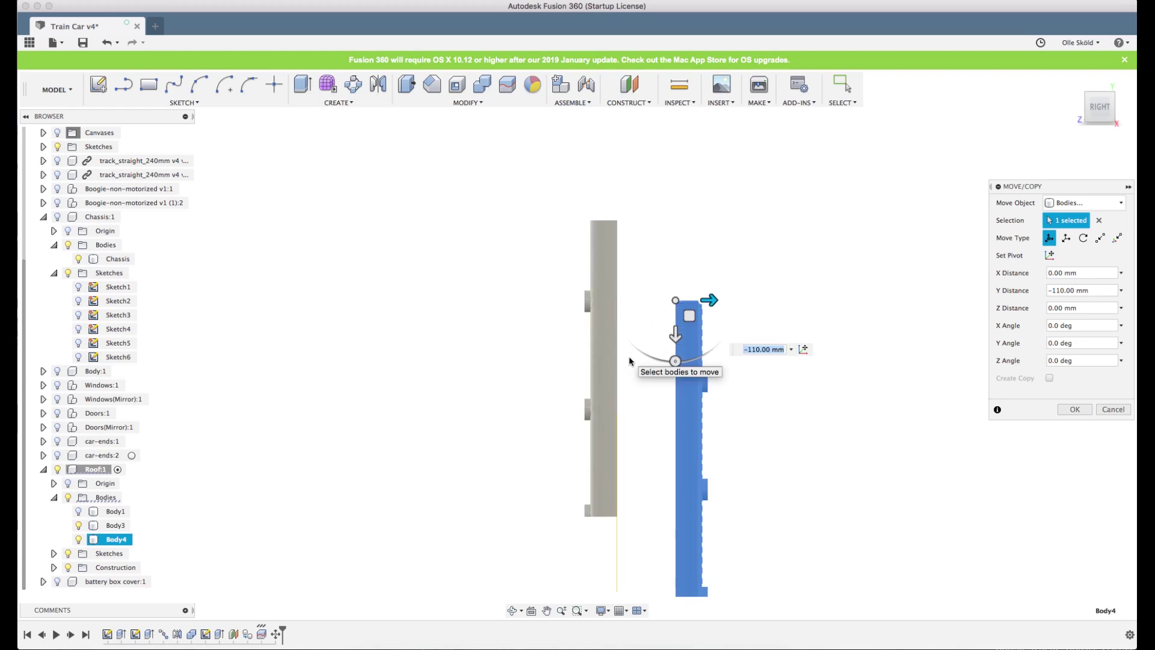
drag(721, 287, 709, 289)
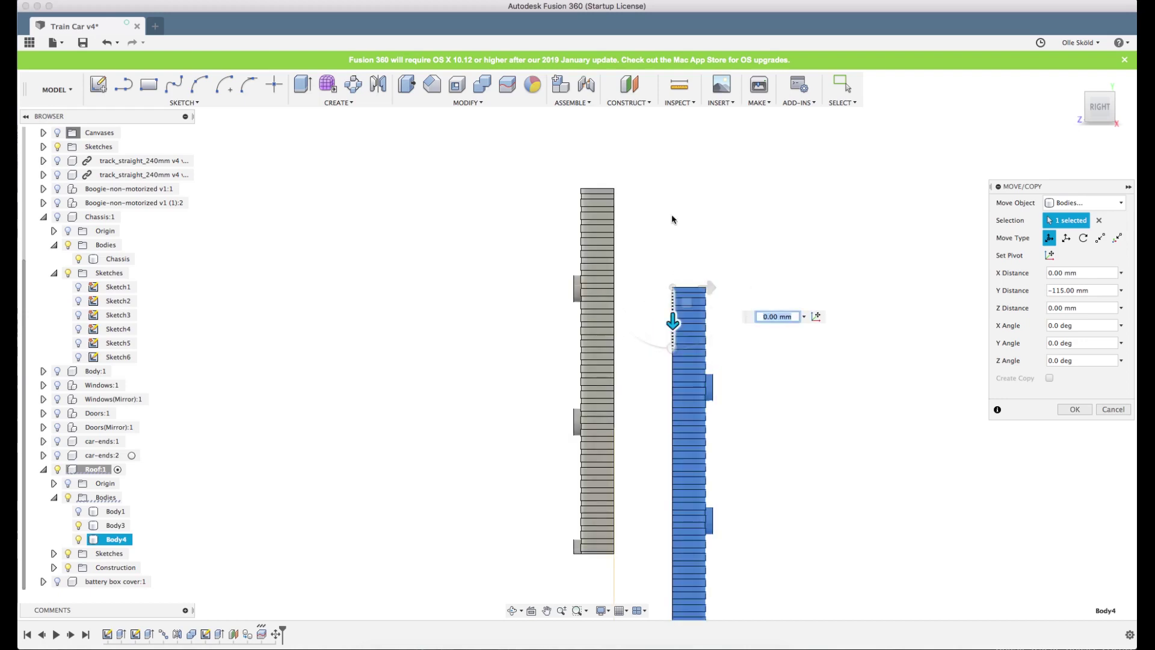
- Raise Body4 with a -37 mm Z distance so its upper end lines up with that of Body3
drag(672, 323, 672, 228)
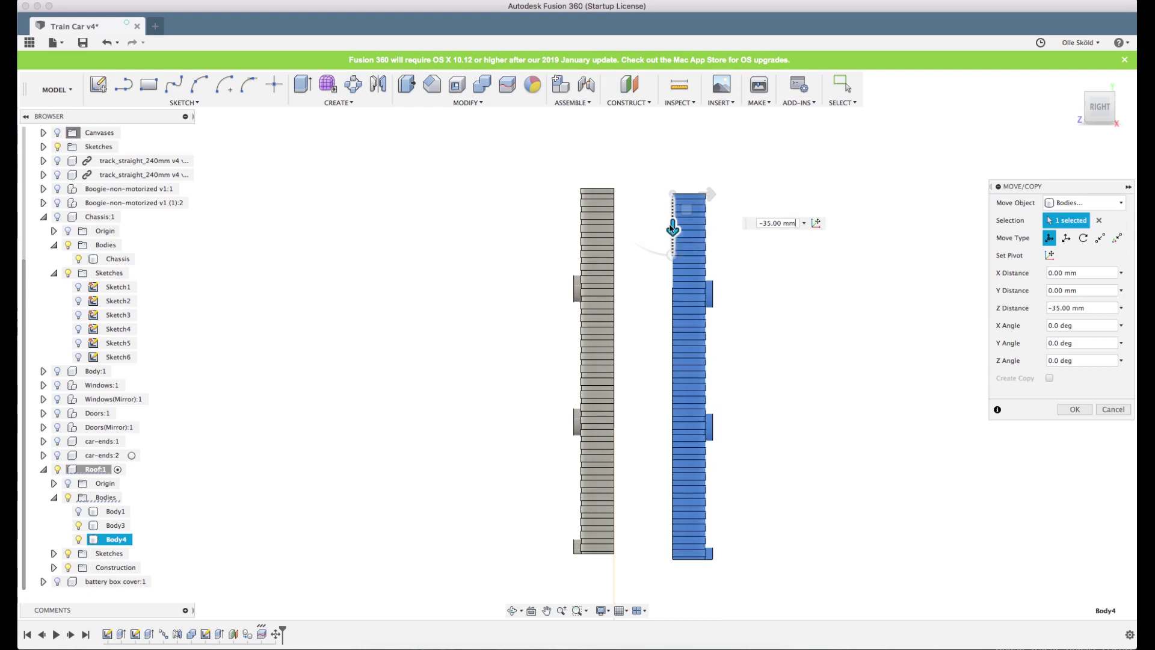
scroll(662, 174, up, 4)
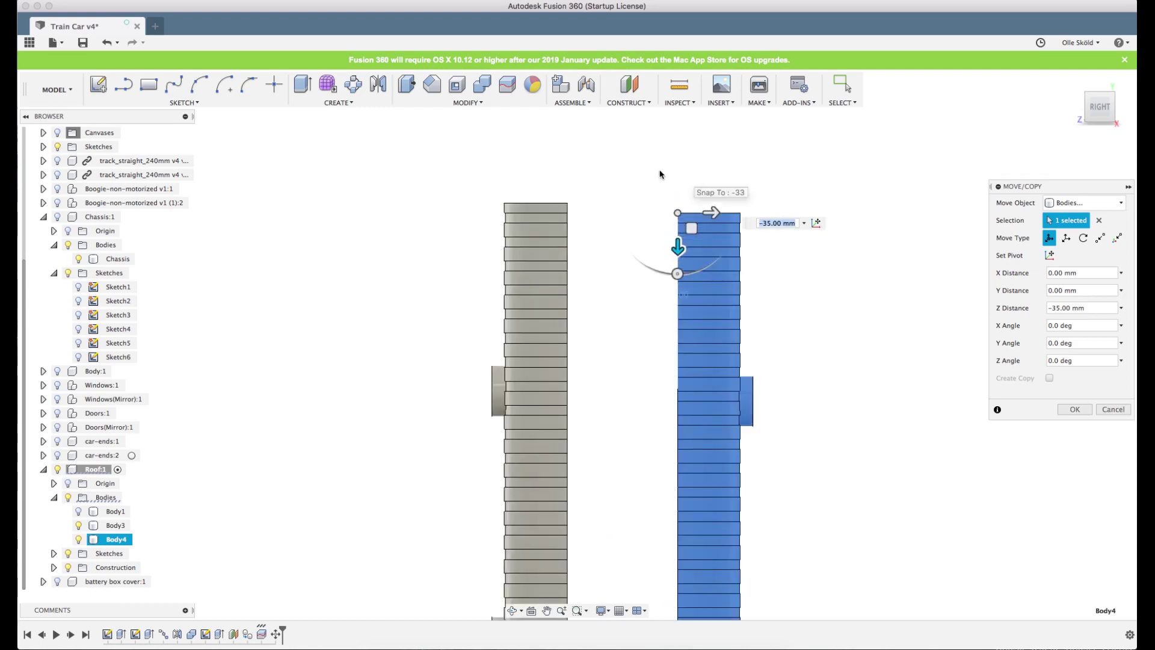
scroll(660, 175, up, 4)
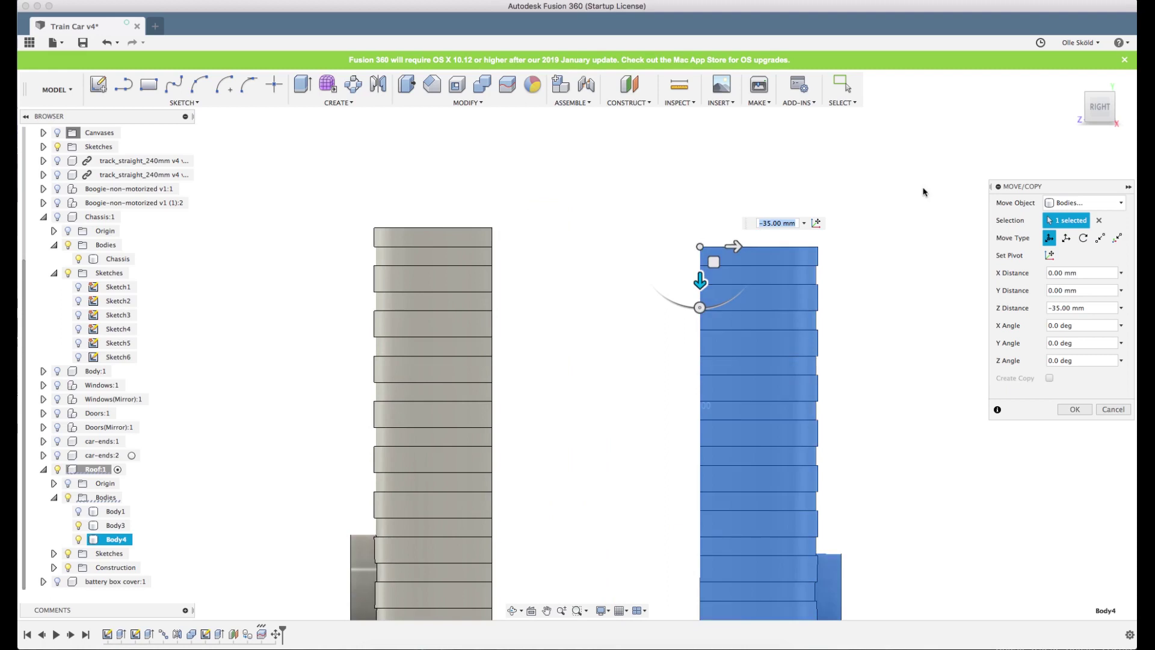
shift+middle_drag(863, 237, 962, 235)
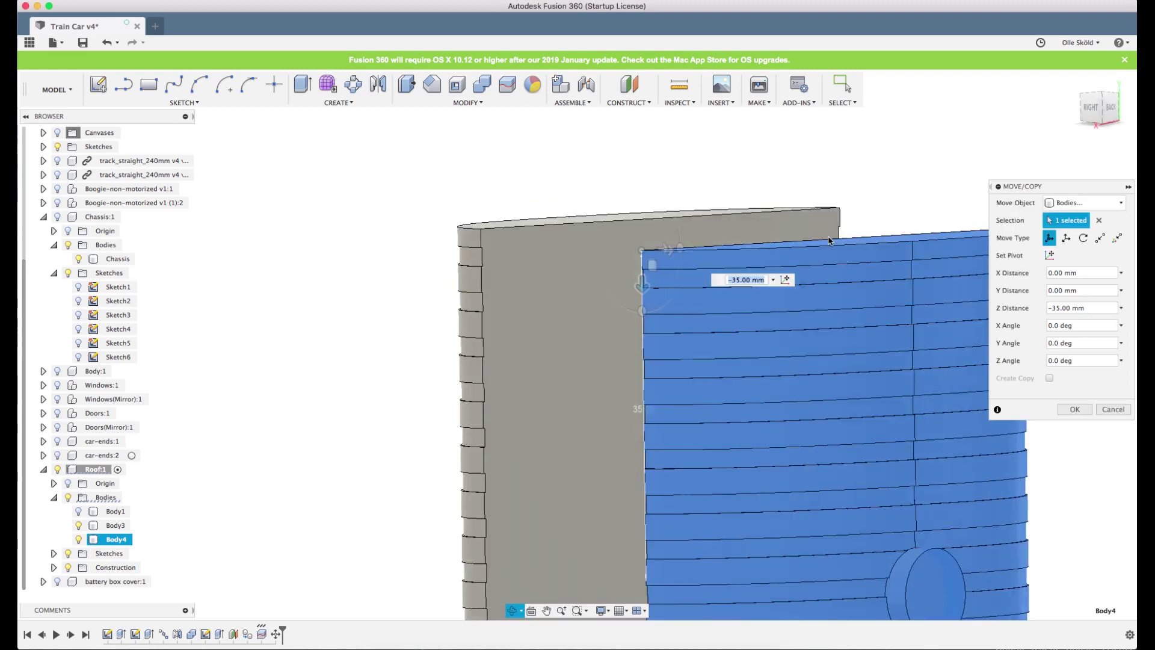
click(1102, 115)
scroll(634, 275, up, 3)
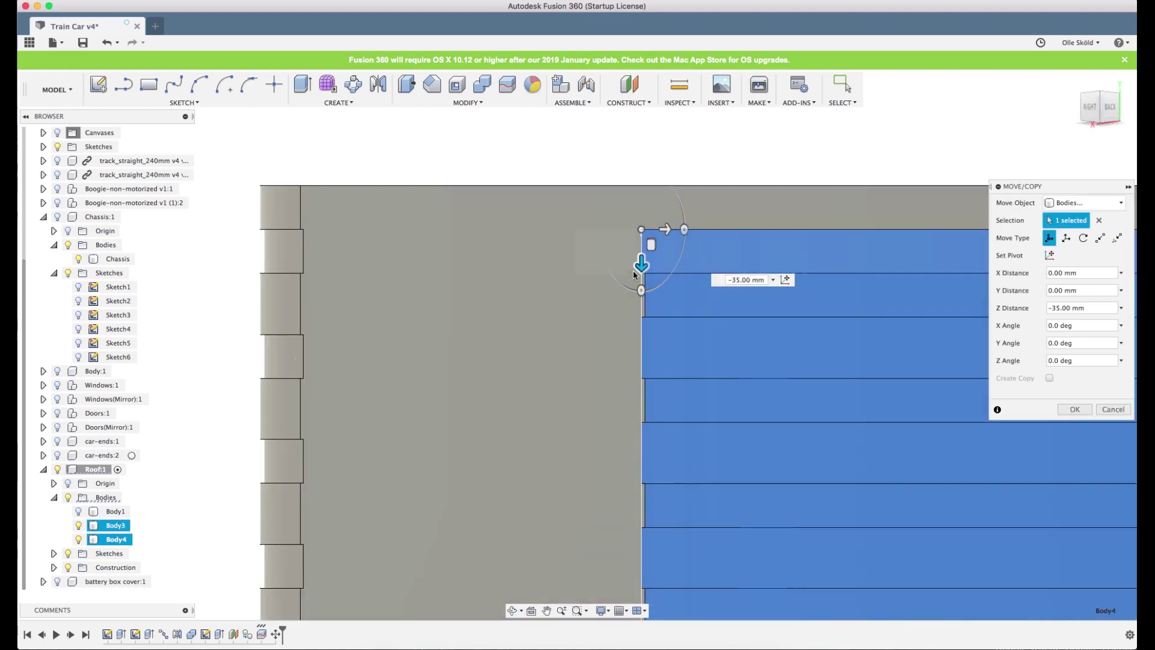
drag(641, 264, 701, 150)
scroll(666, 183, down, 5)
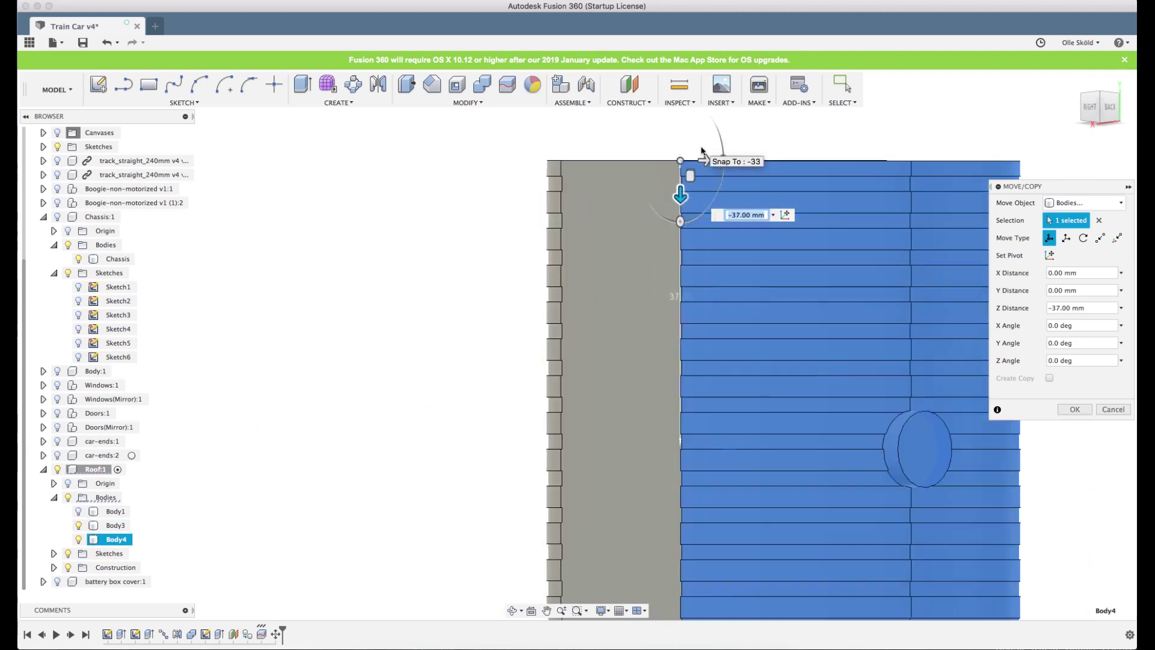
- Check the alignment of the two roof halves and apply Body4's move with a Z distance of -37 mm
scroll(770, 180, down, 8)
shift+middle_drag(848, 224, 946, 168)
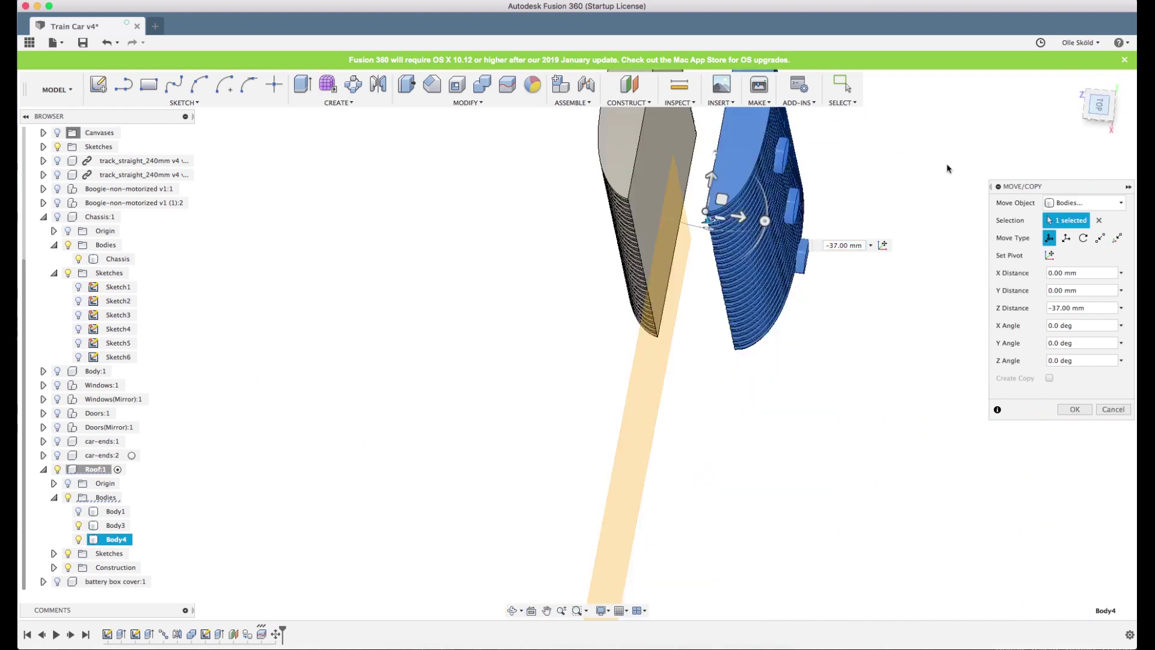
click(1099, 105)
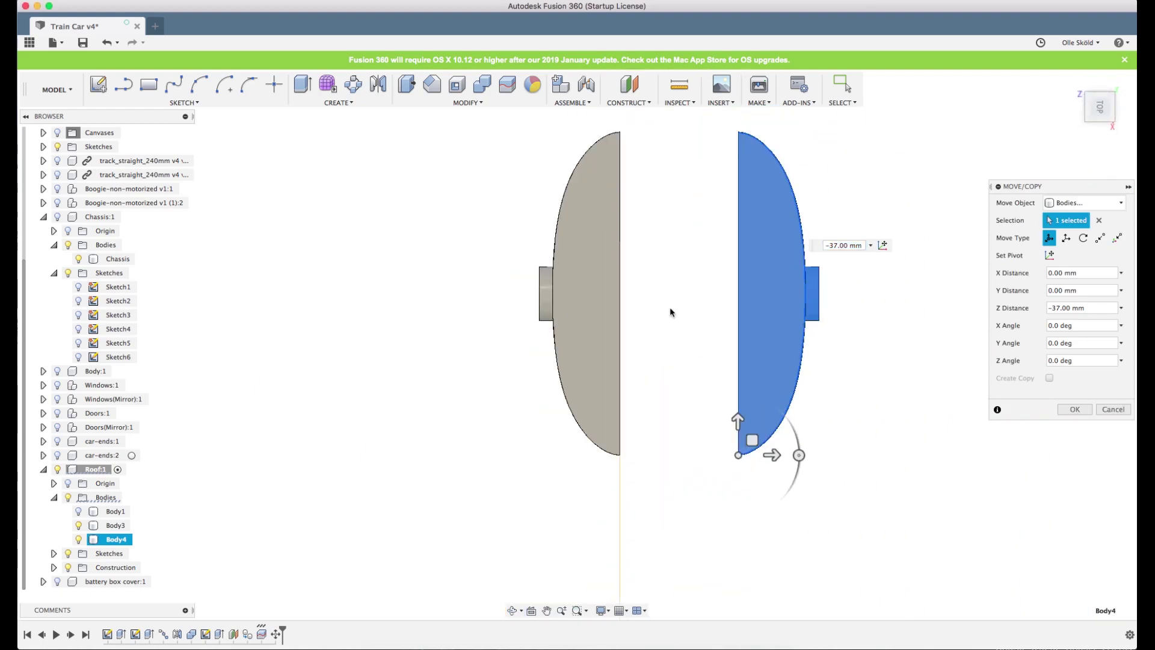
shift+middle_drag(670, 307, 770, 380)
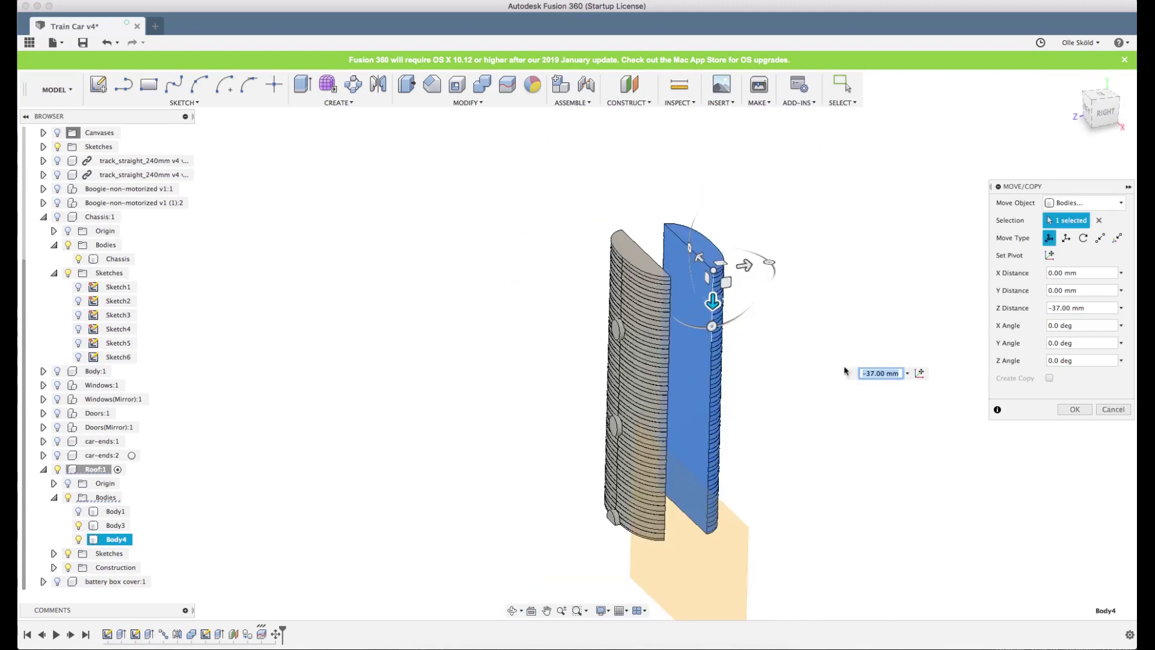
click(1083, 406)
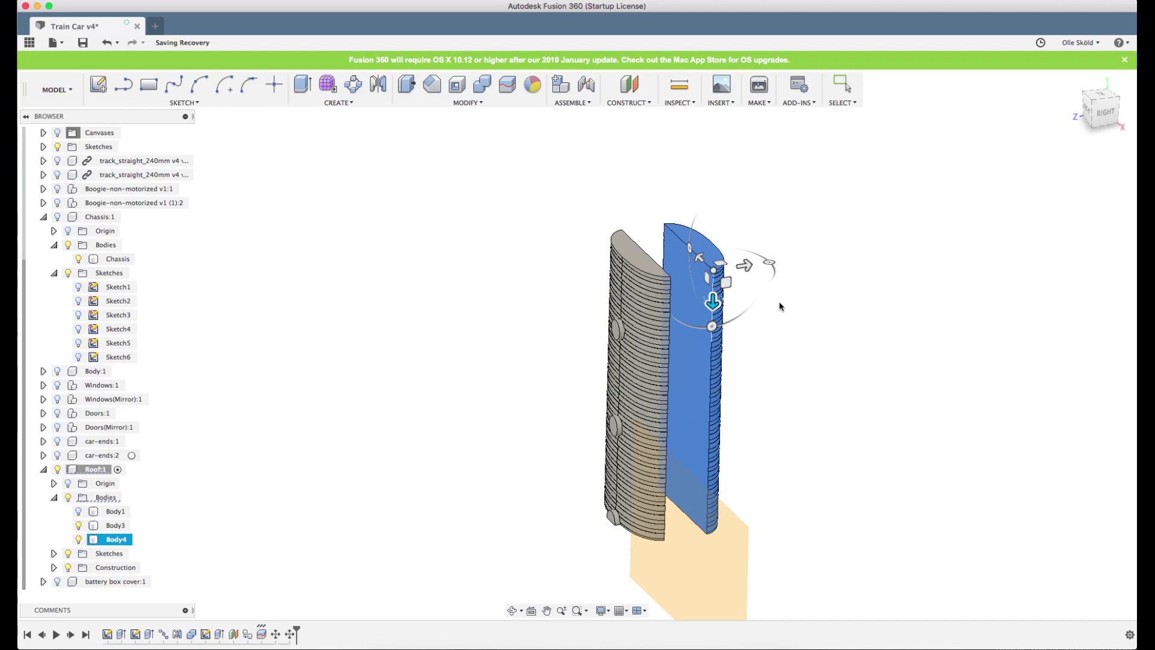
key(Escape)
- Start a sketch on the upper end face of Body3, the roof half facing Body4
scroll(771, 268, up, 5)
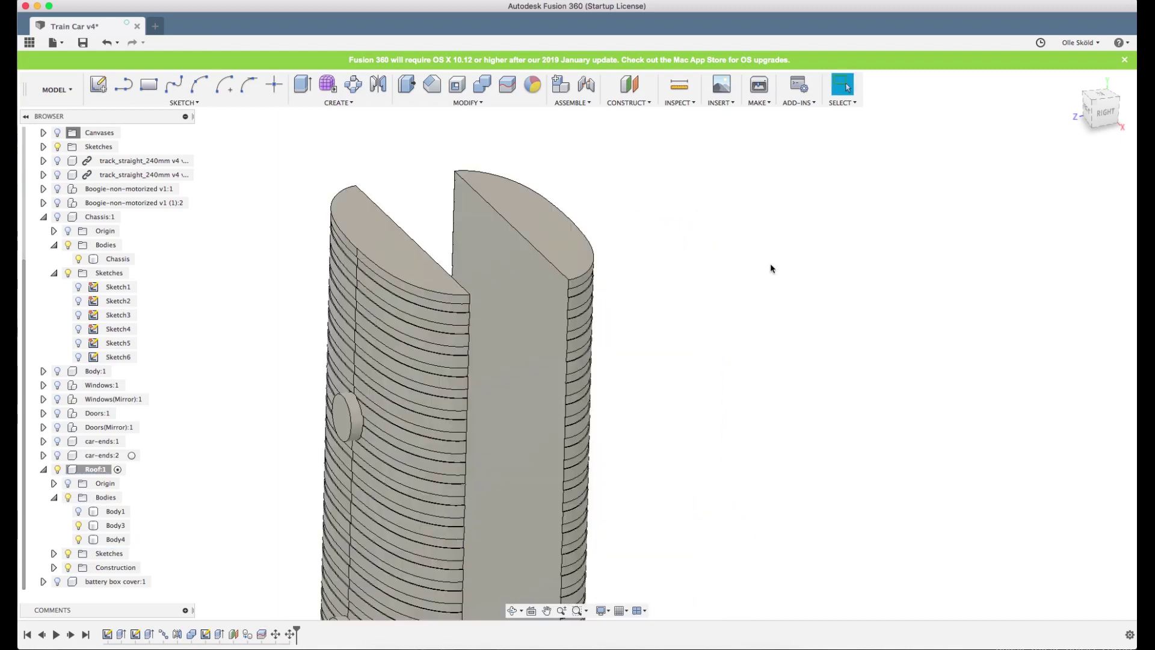
click(400, 247)
scroll(763, 279, down, 3)
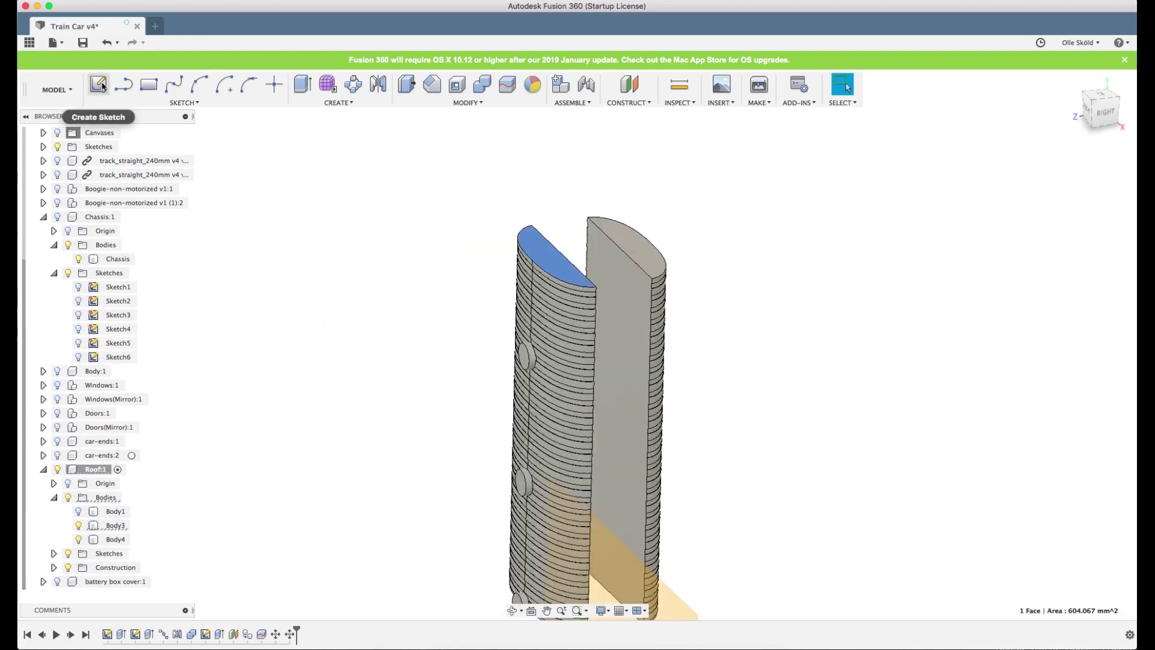
click(102, 87)
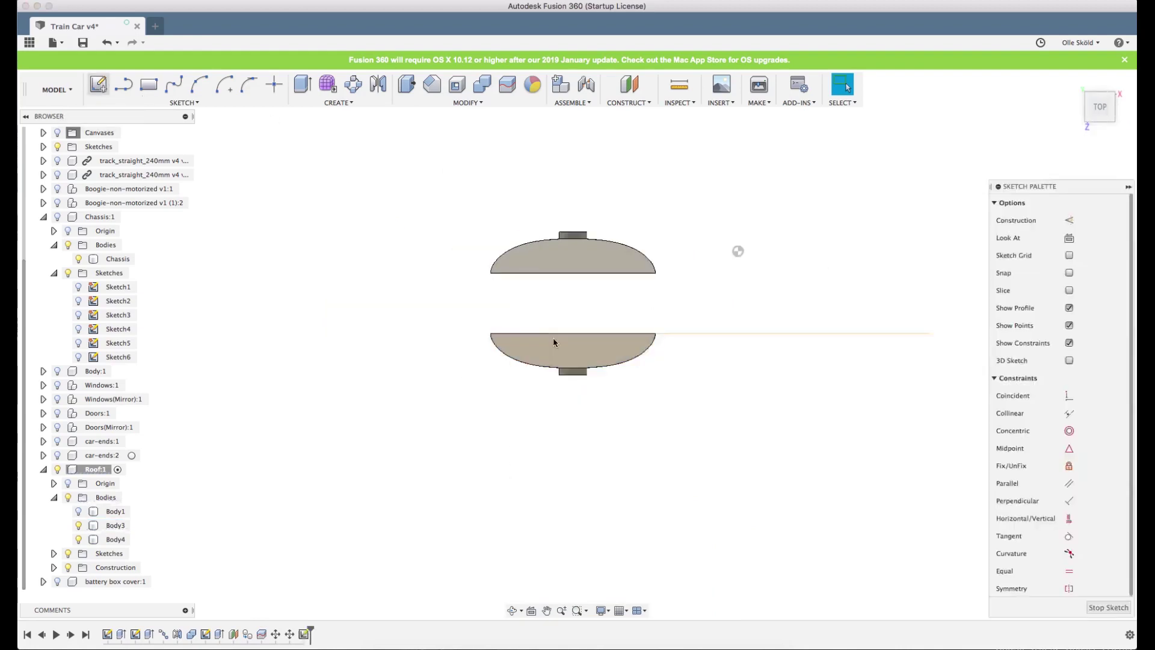
- Sketch a thin rectangle bridging the gap between both roof halves, 0.4 mm wide and about 30.5 mm long
scroll(608, 300, up, 5)
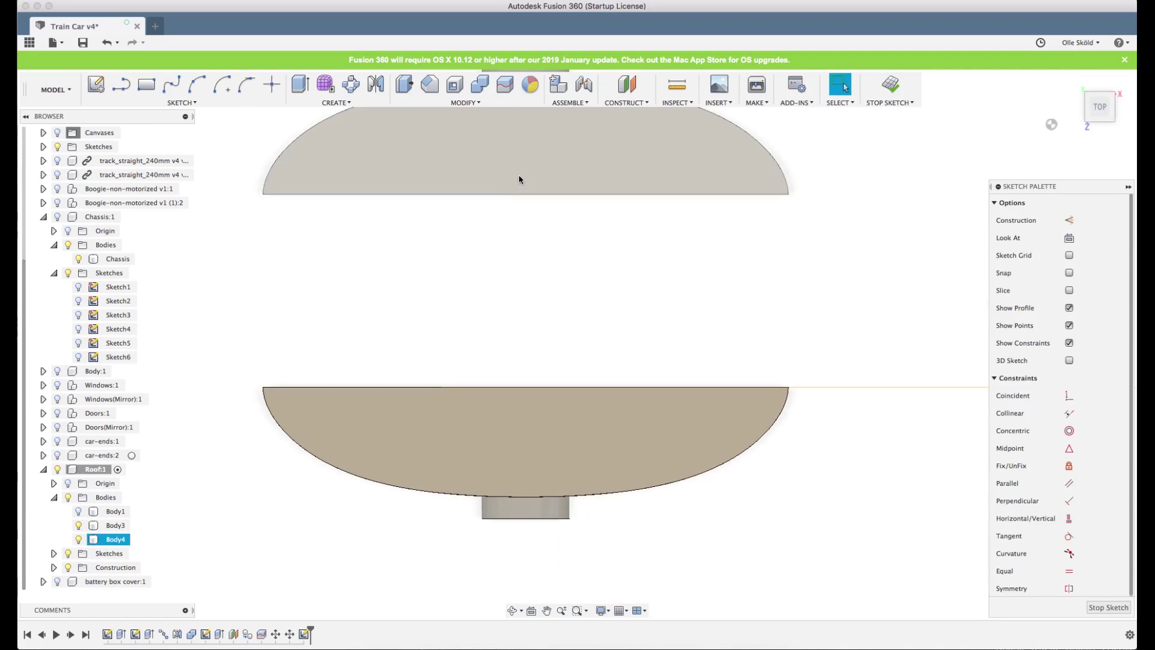
key(r)
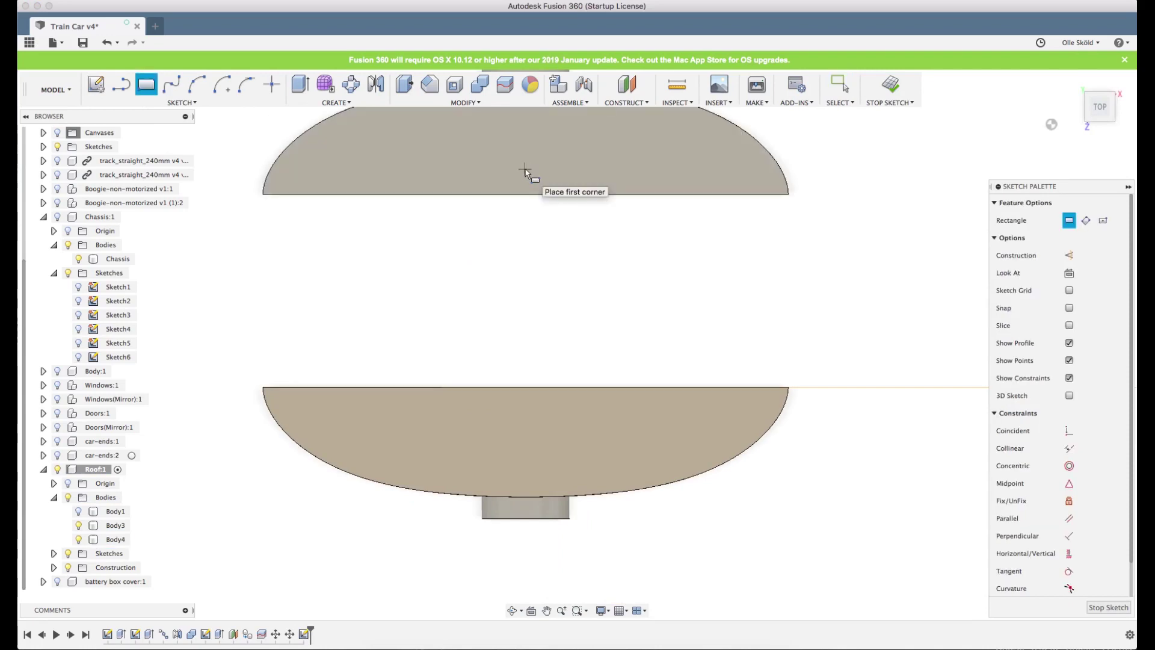
click(524, 170)
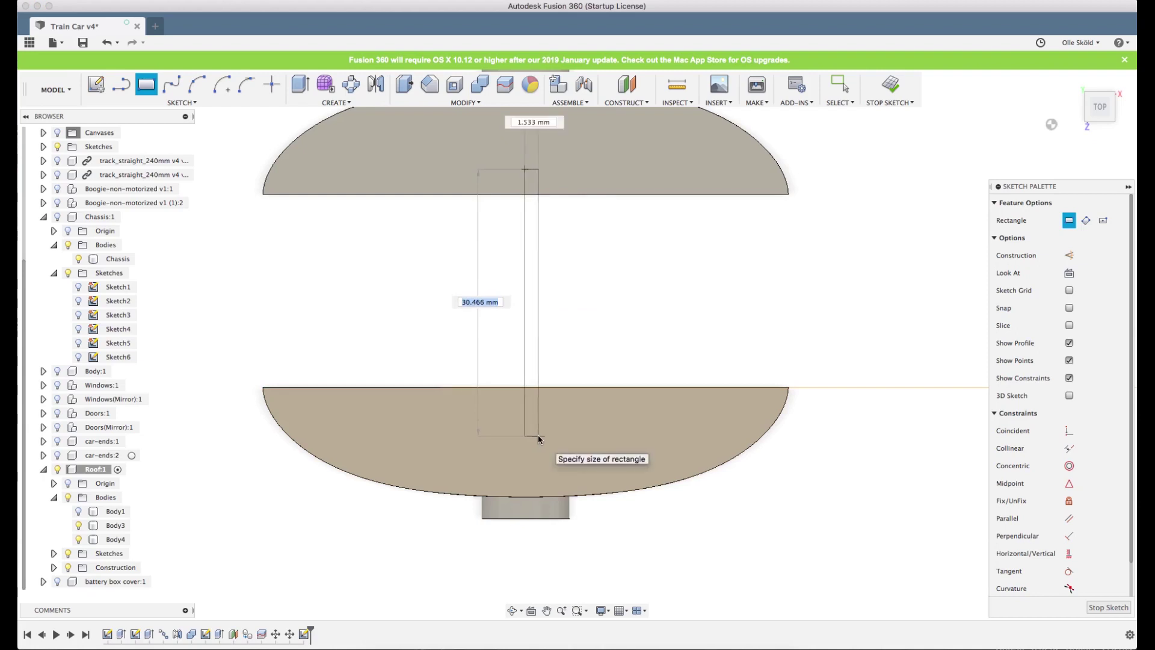
key(Tab)
key(BackSpace)
text(4)
key(Return)
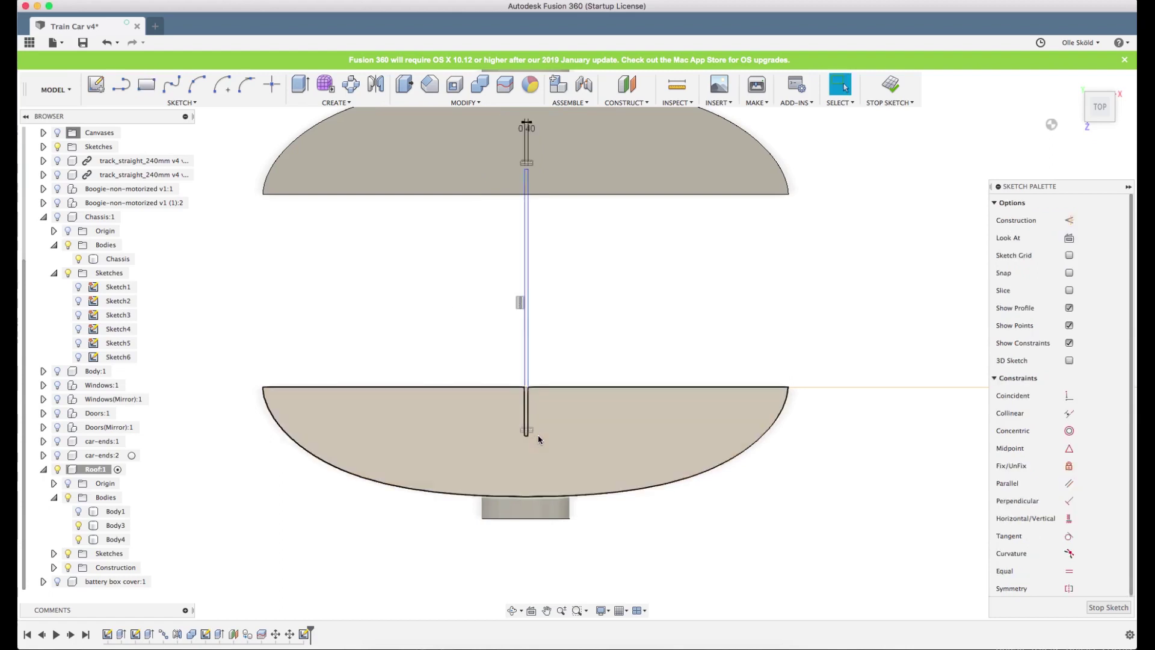
- Extrude the thin strip profile between the roof halves by -137 mm, using the Join operation
scroll(533, 328, up, 6)
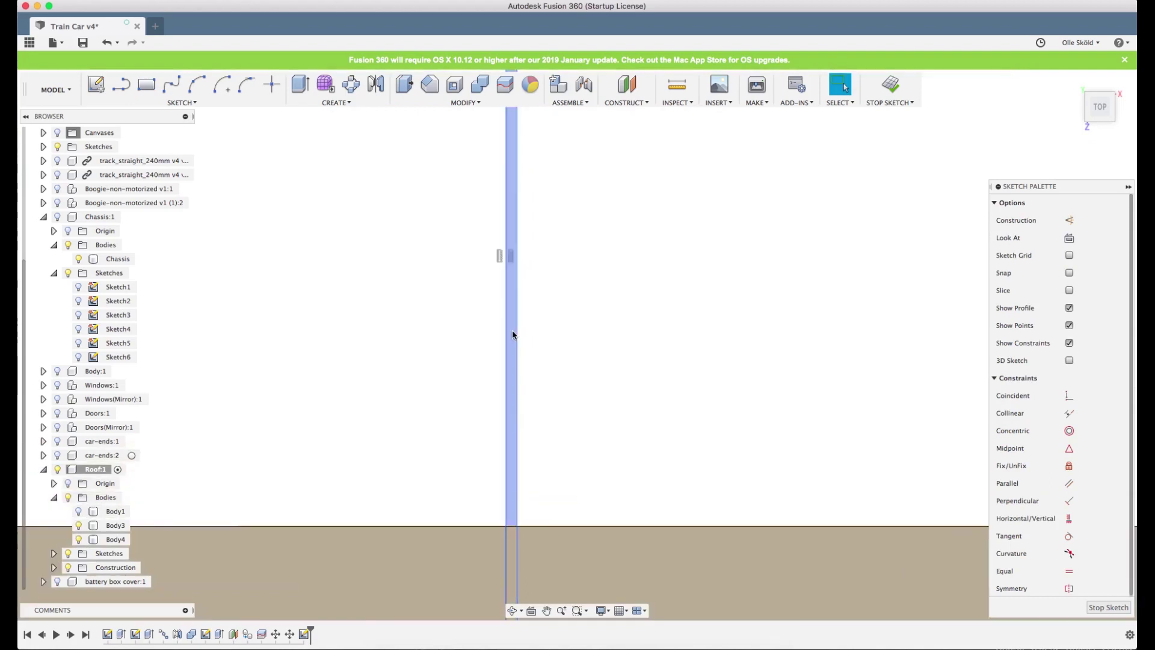
click(512, 331)
scroll(594, 264, down, 1)
scroll(595, 282, down, 5)
shift+middle_drag(608, 309, 691, 391)
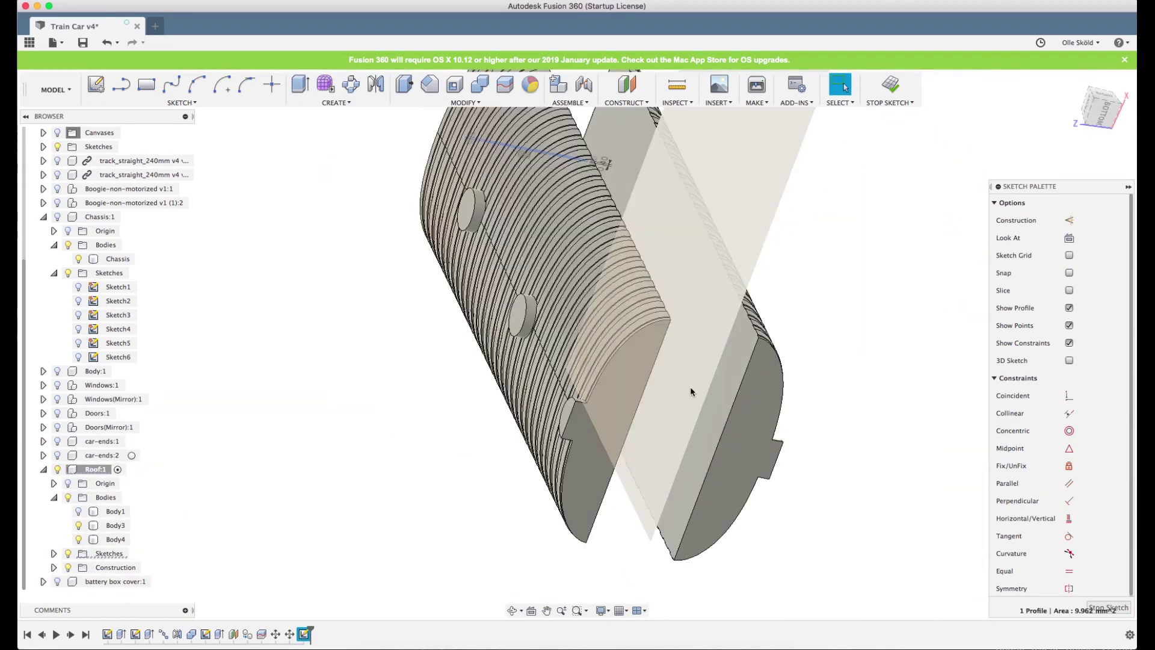
key(e)
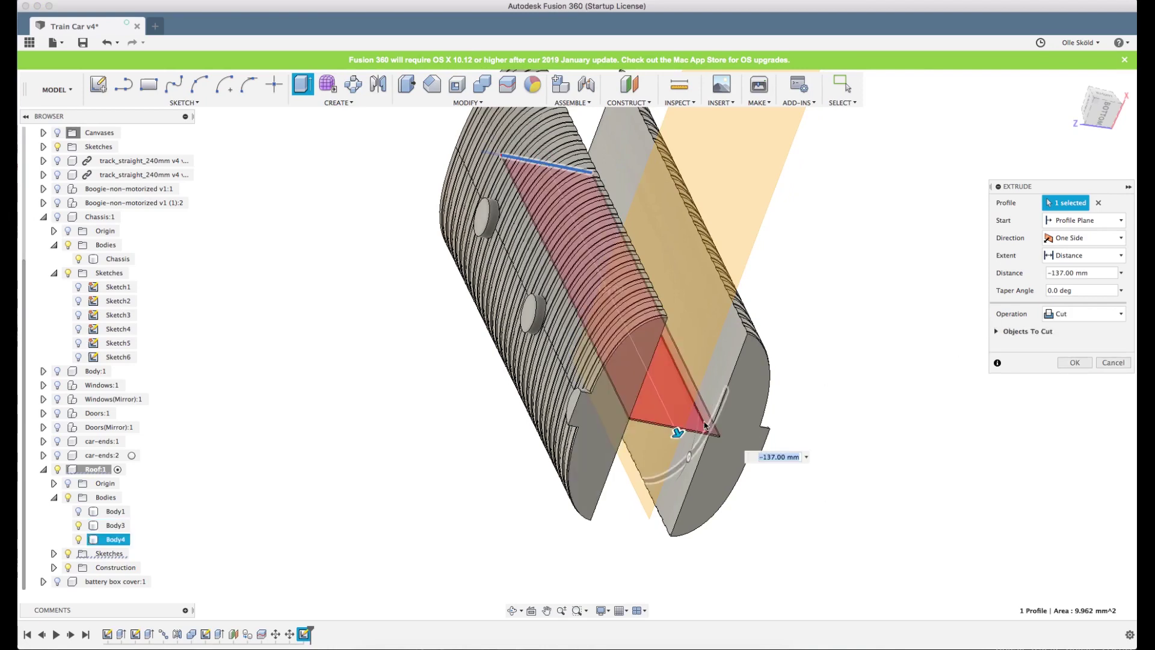
click(1113, 313)
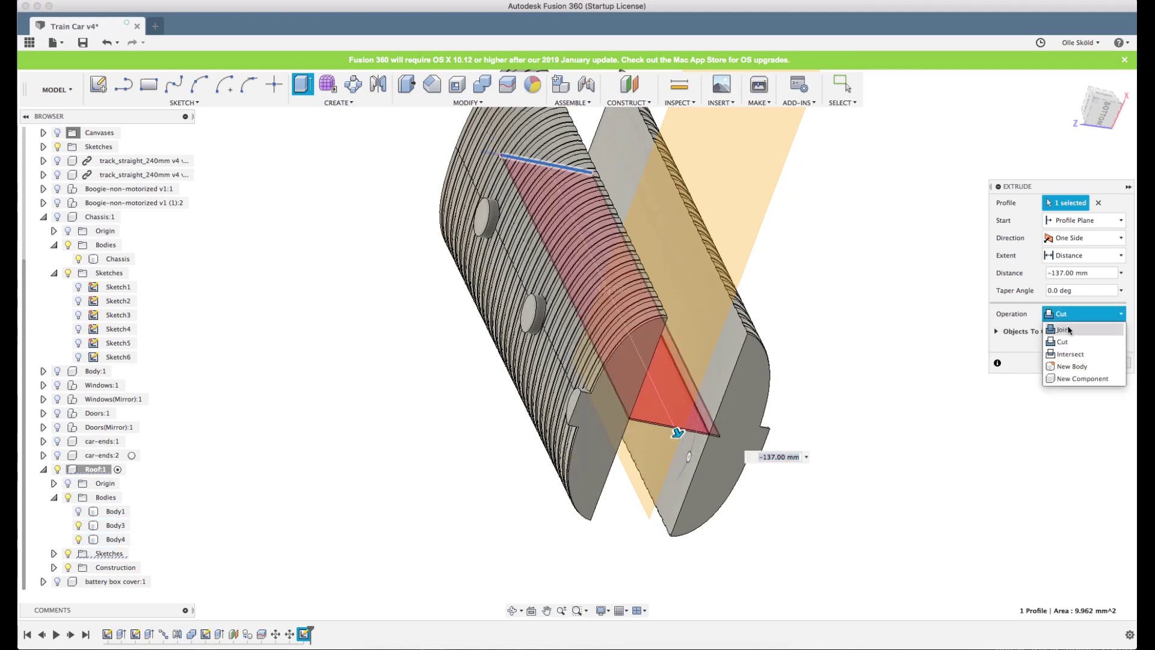
click(1065, 330)
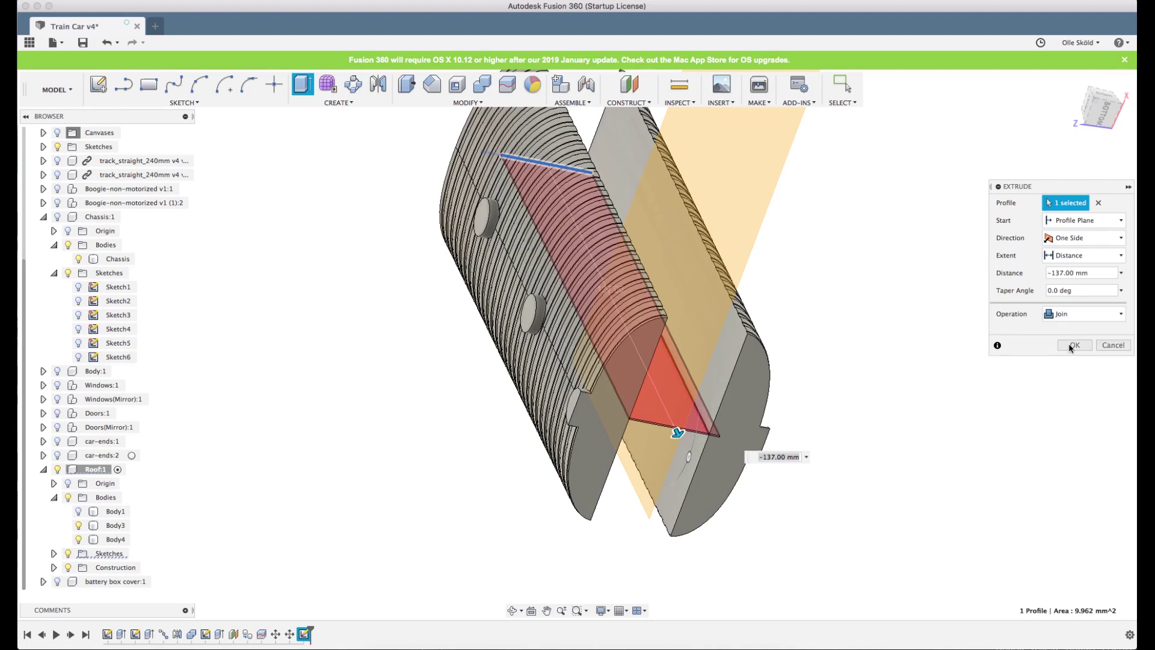
click(1072, 345)
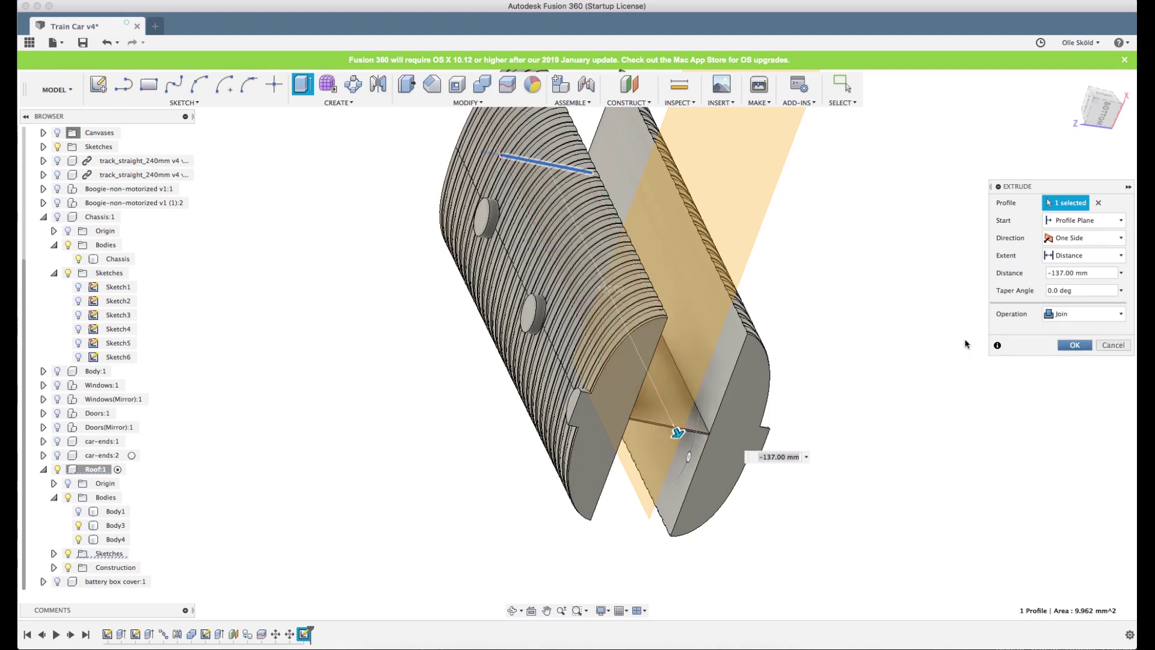
- Examine the connecting web and the alignment of the roof halves at both ends
shift+middle_drag(965, 336, 667, 416)
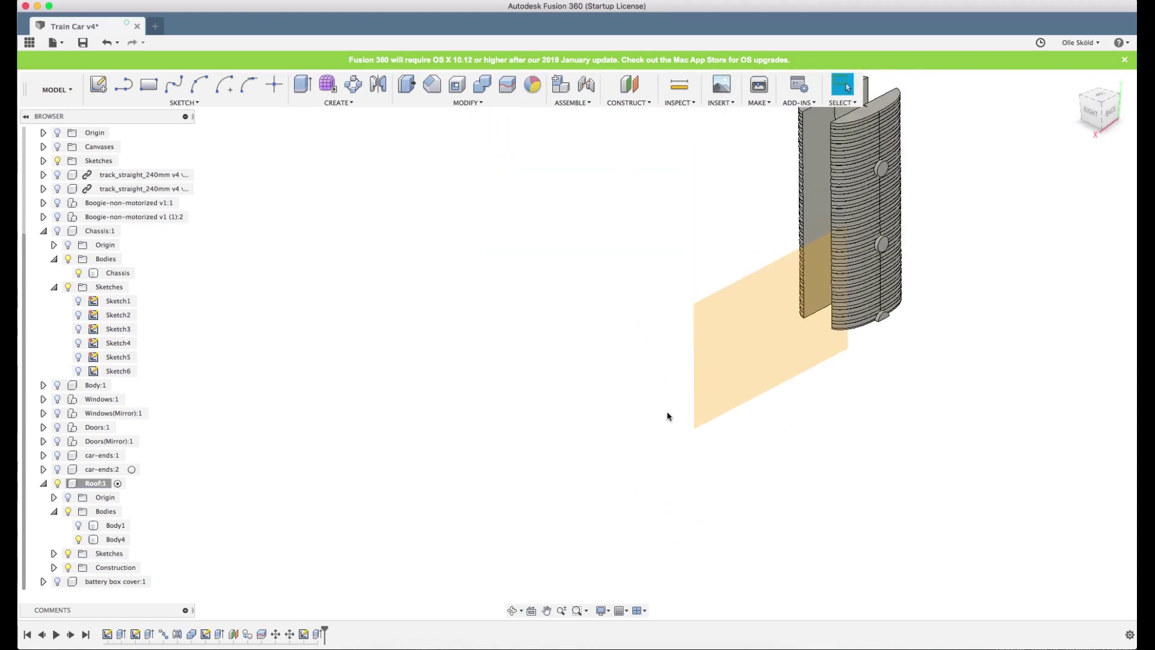
scroll(667, 416, down, 5)
scroll(799, 255, up, 4)
shift+middle_drag(796, 263, 863, 268)
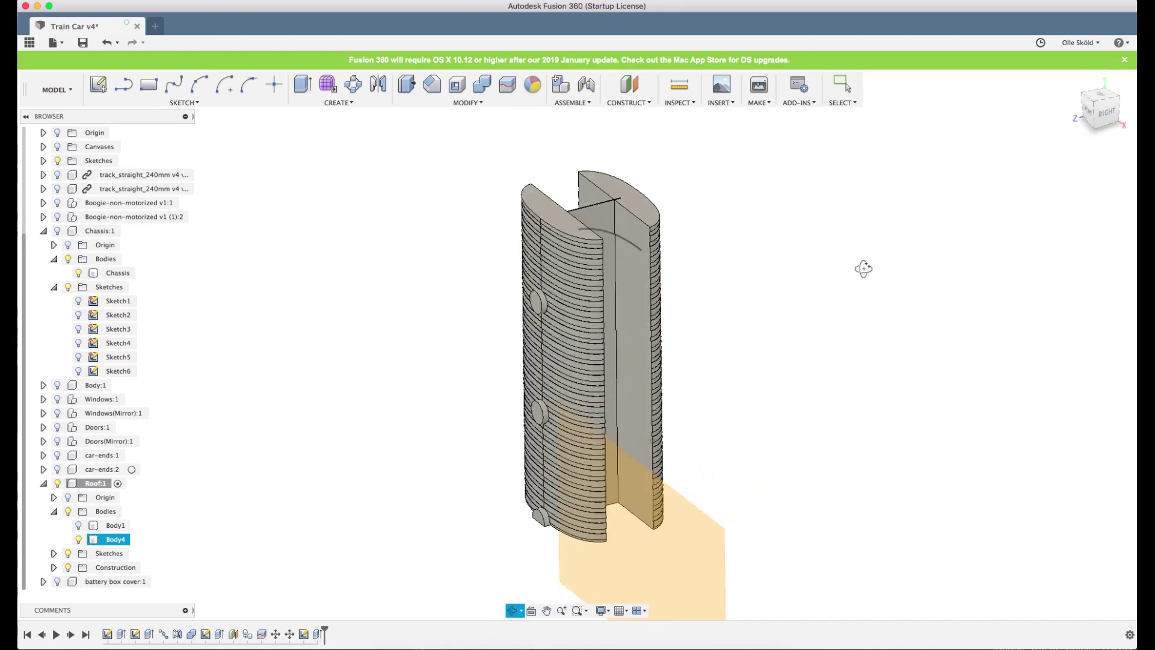
scroll(586, 188, up, 10)
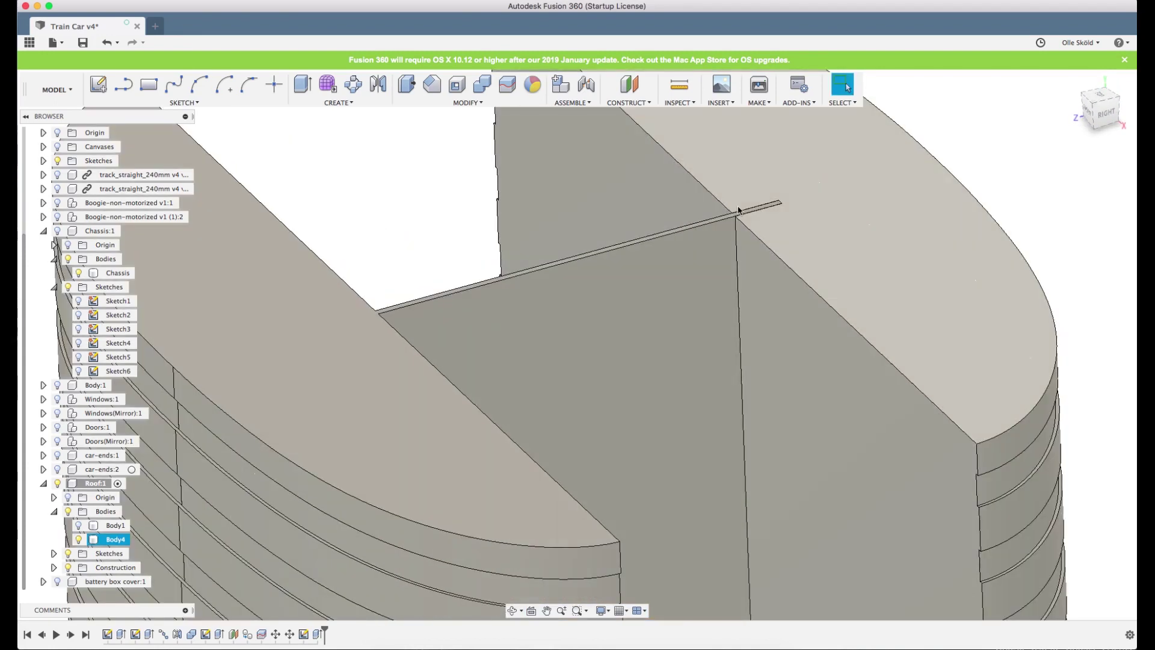
scroll(739, 209, down, 5)
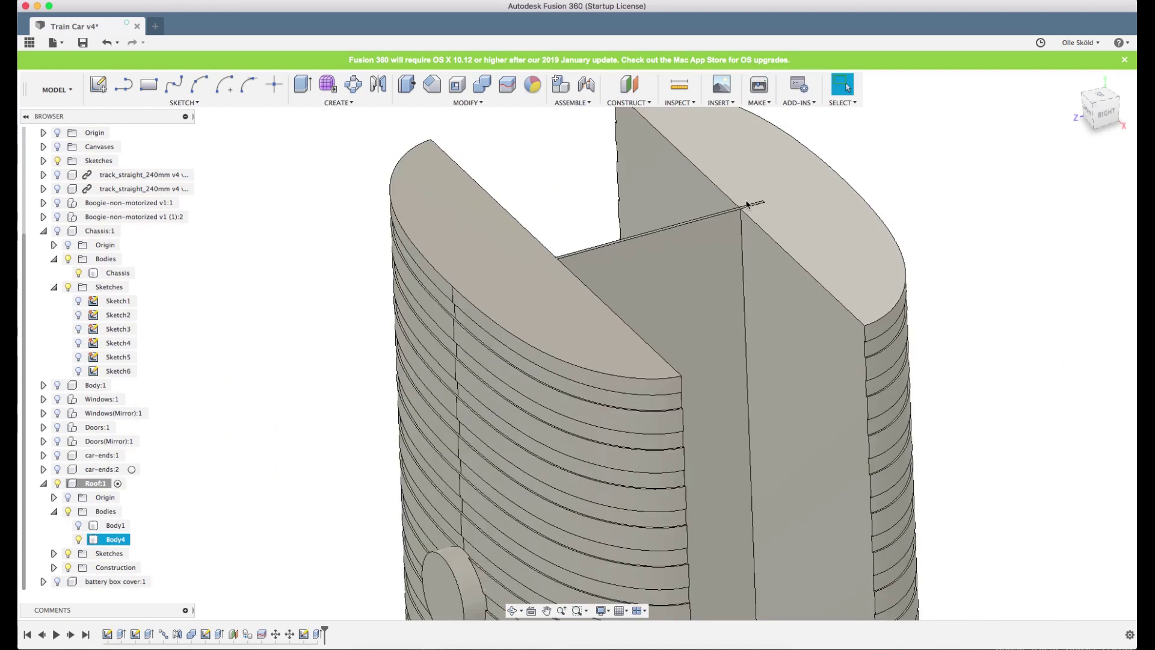
scroll(746, 205, down, 3)
shift+middle_drag(745, 207, 771, 175)
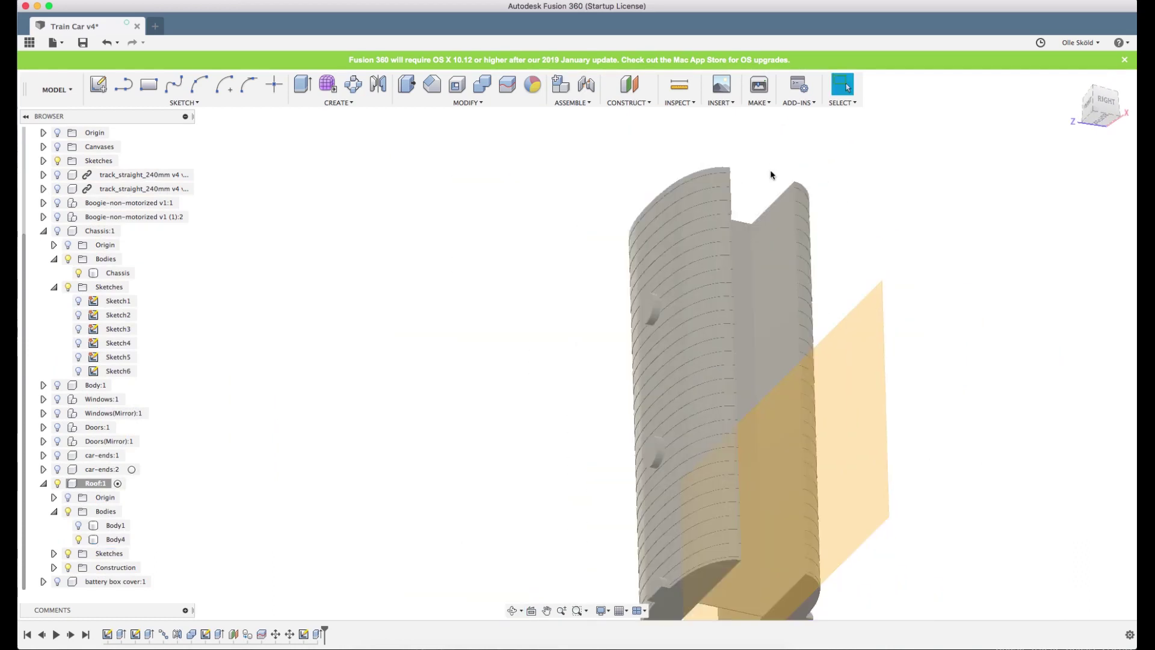
scroll(799, 472, up, 5)
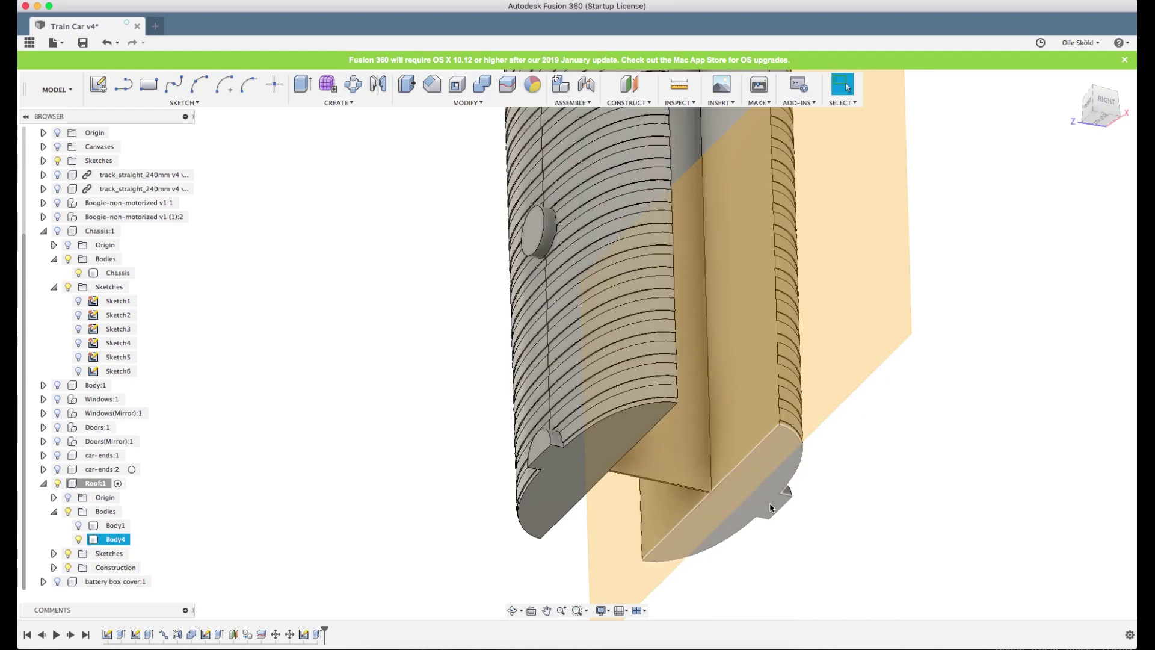
scroll(770, 507, up, 3)
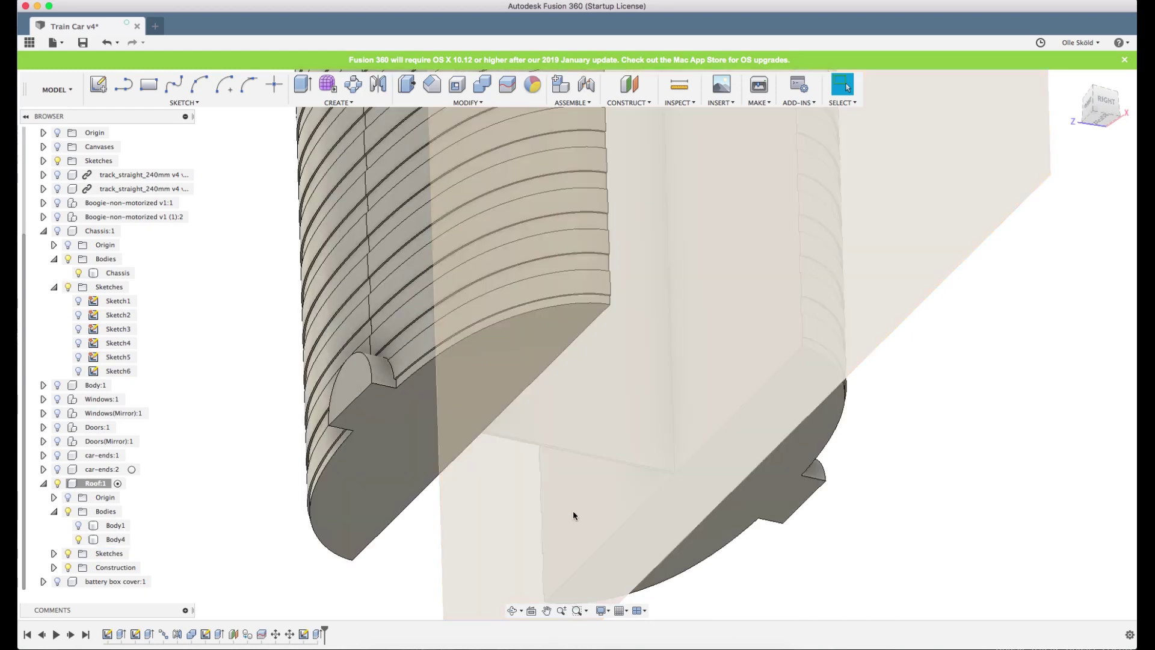
scroll(619, 502, up, 6)
scroll(721, 441, up, 2)
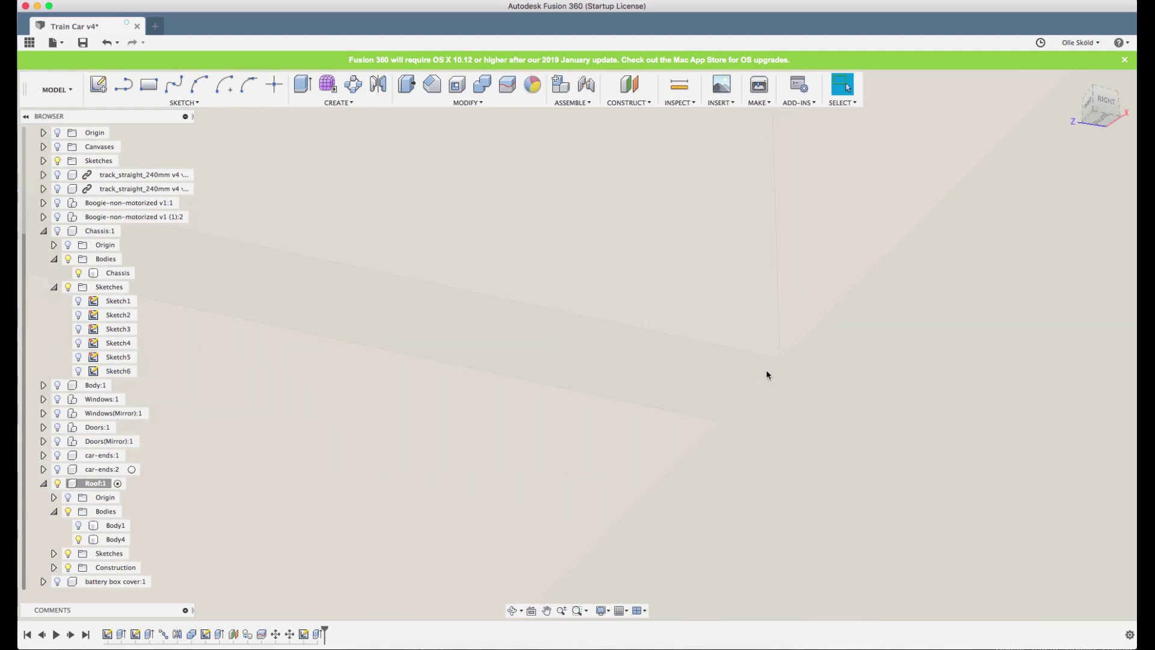
shift+middle_drag(766, 375, 661, 445)
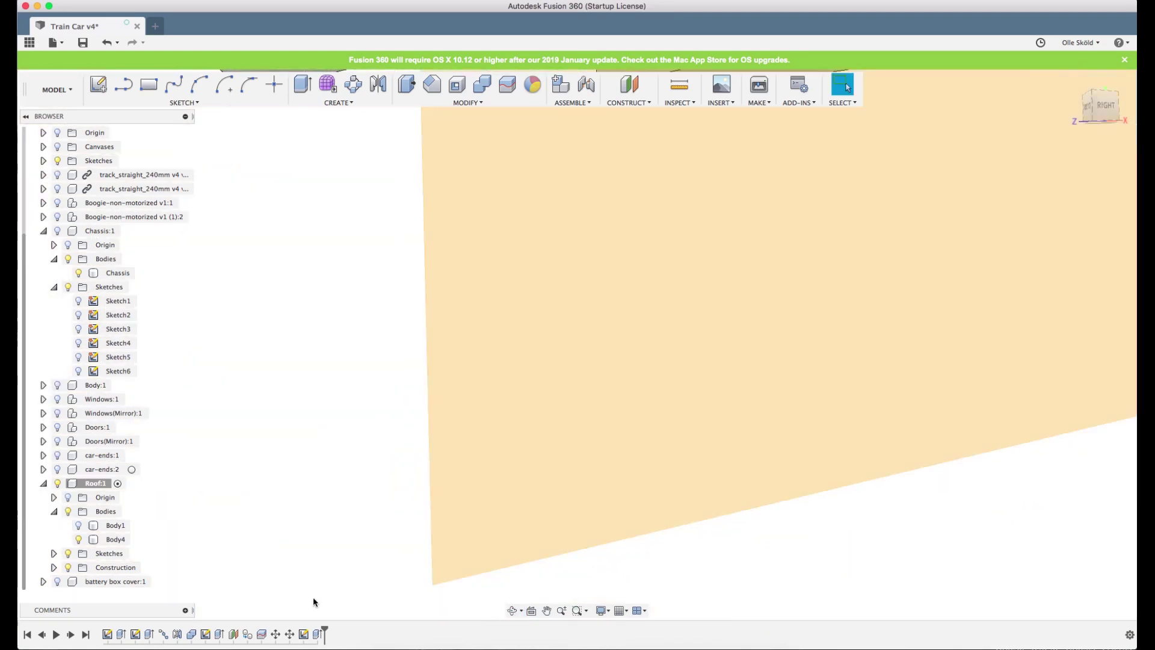
- Edit the second move of Body4, setting its Z Distance to -0.007 mm so its end aligns with the other roof half
click(282, 639)
key(Escape)
click(290, 635)
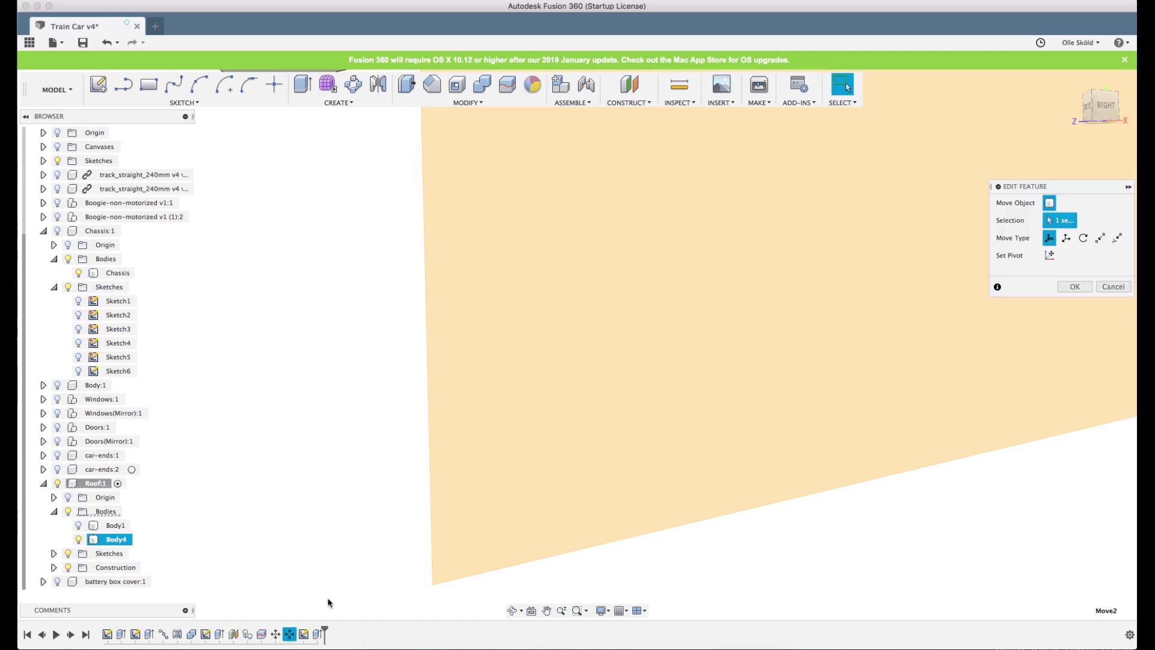
scroll(327, 601, down, 5)
shift+middle_drag(327, 601, 679, 299)
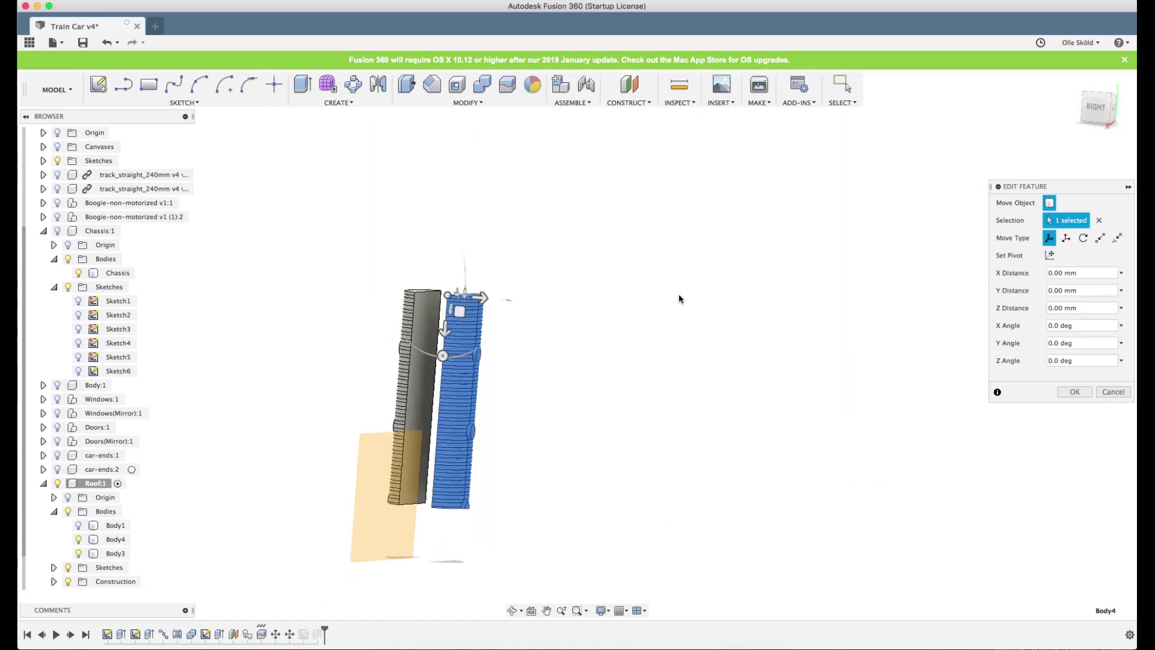
click(1109, 112)
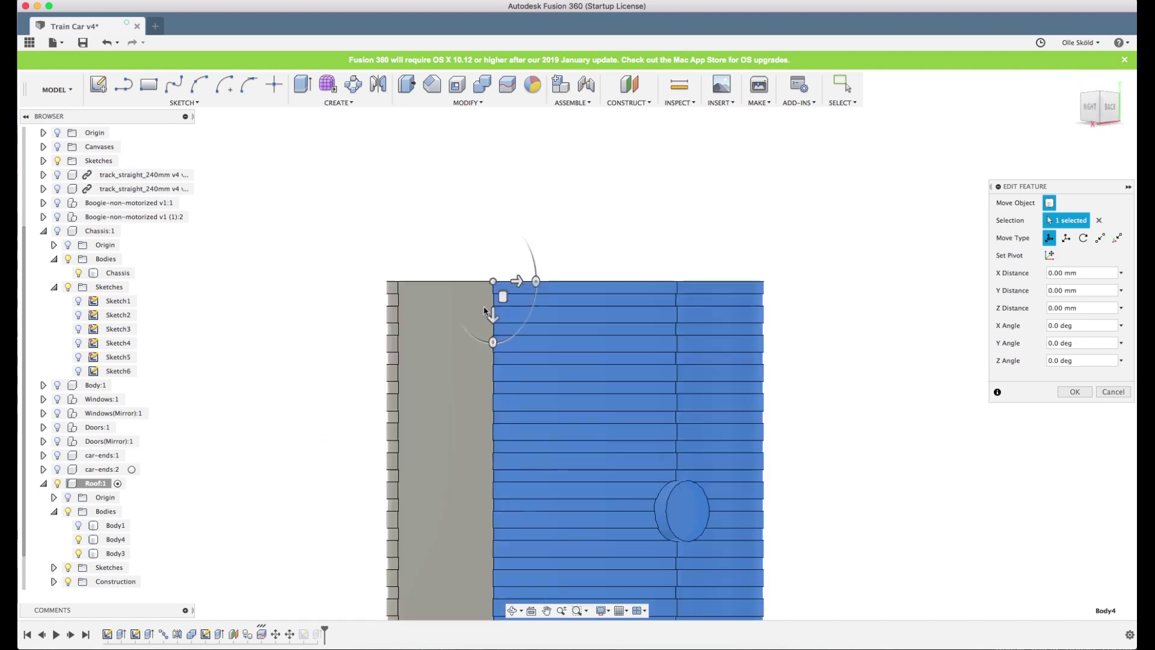
scroll(490, 294, up, 5)
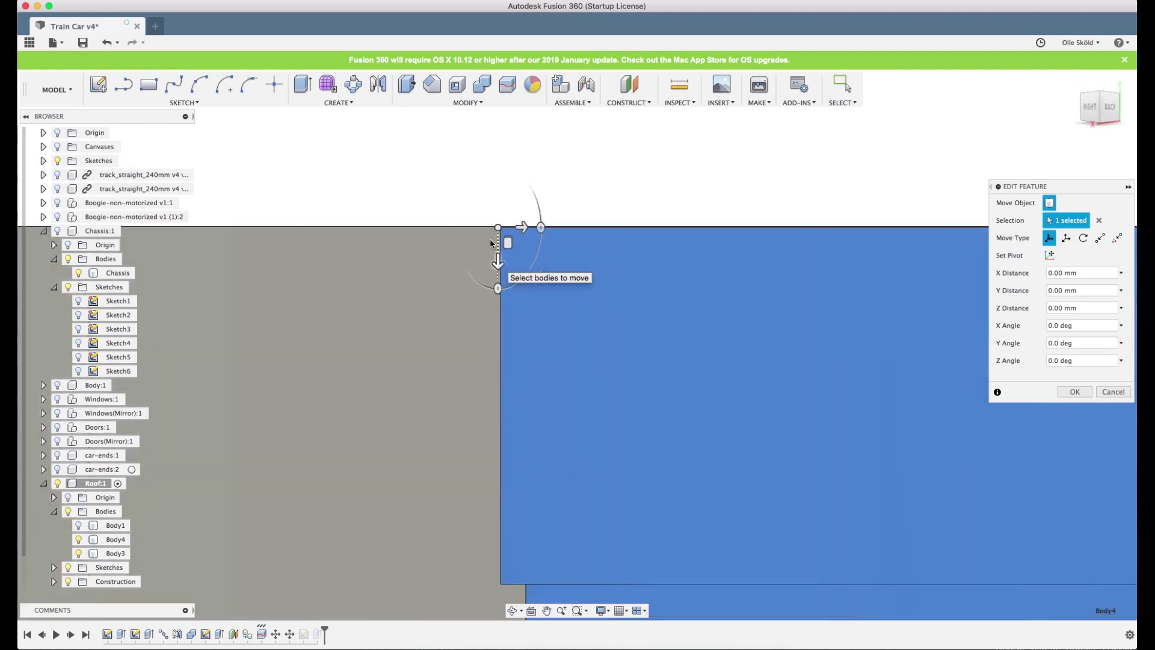
middle_drag(488, 231, 546, 259)
click(517, 255)
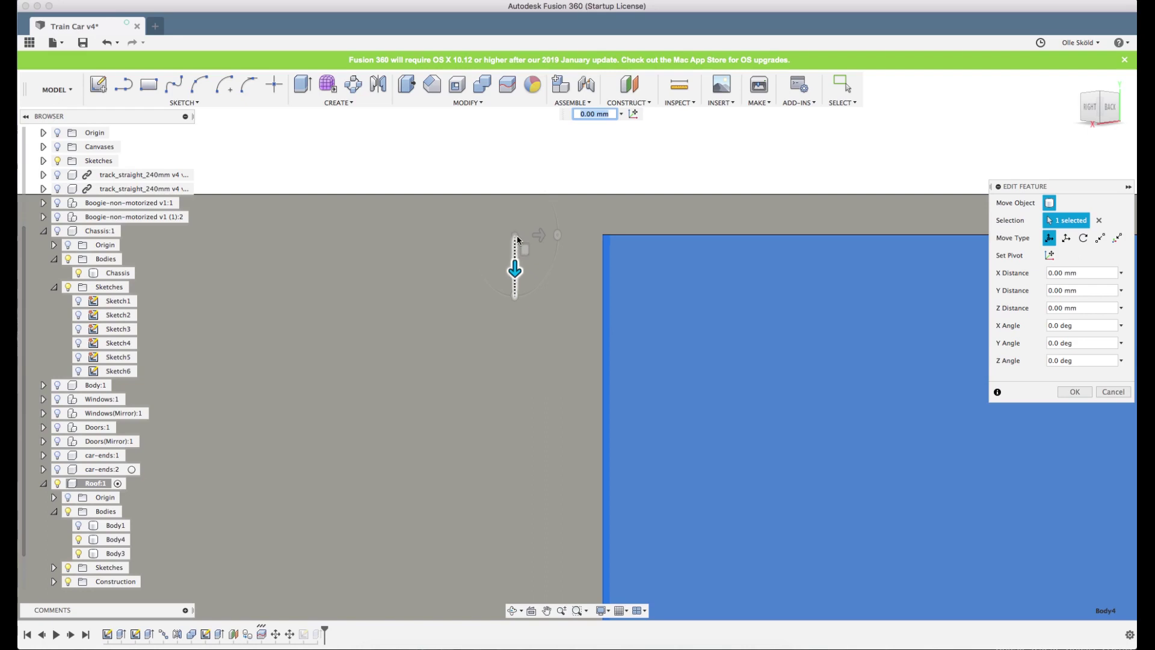
mouse_move(517, 236)
mouse_down()
mouse_move(517, 193)
mouse_move(517, 228)
mouse_up()
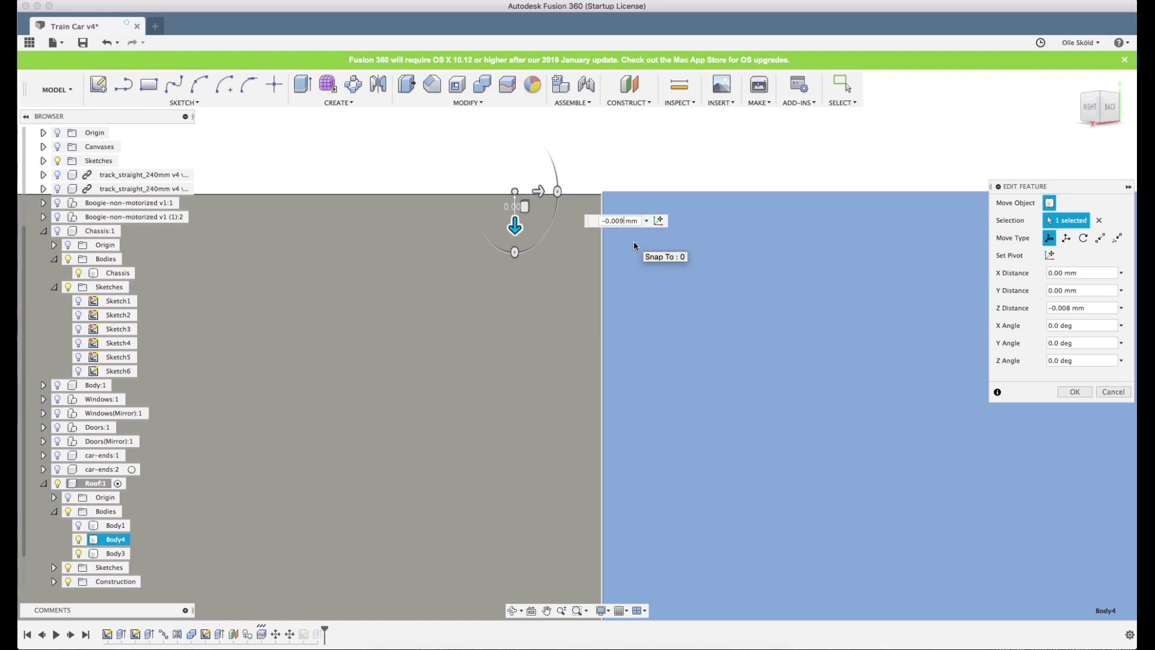
key(Up)
key(Up)
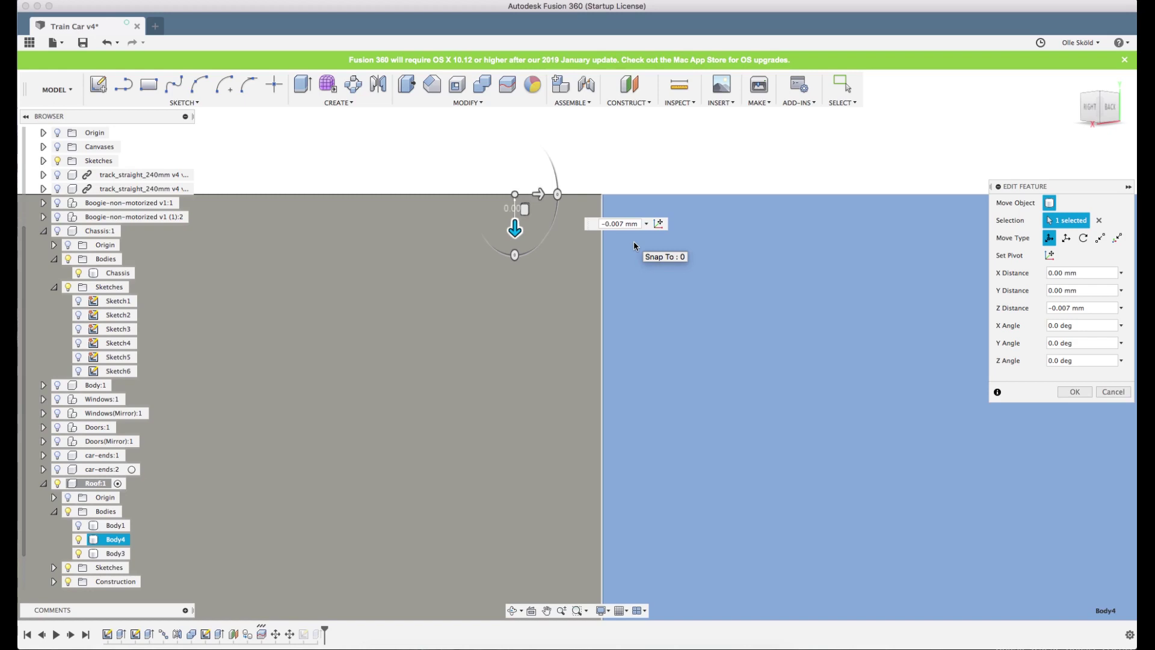
scroll(513, 151, down, 1)
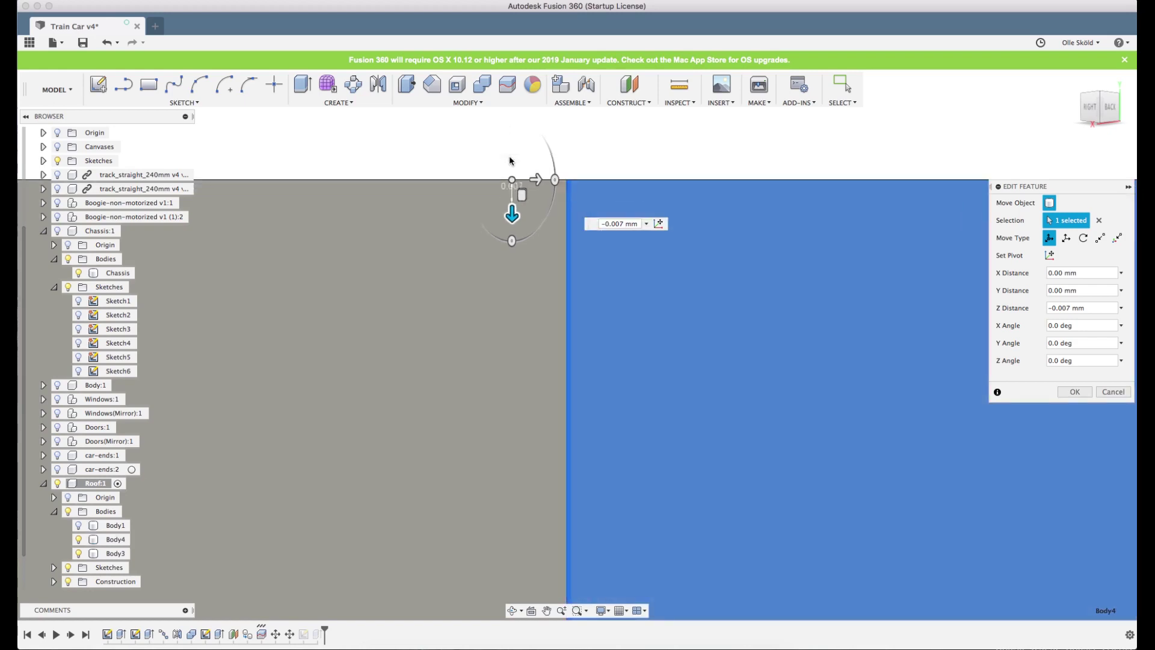
scroll(511, 161, down, 3)
scroll(656, 166, down, 2)
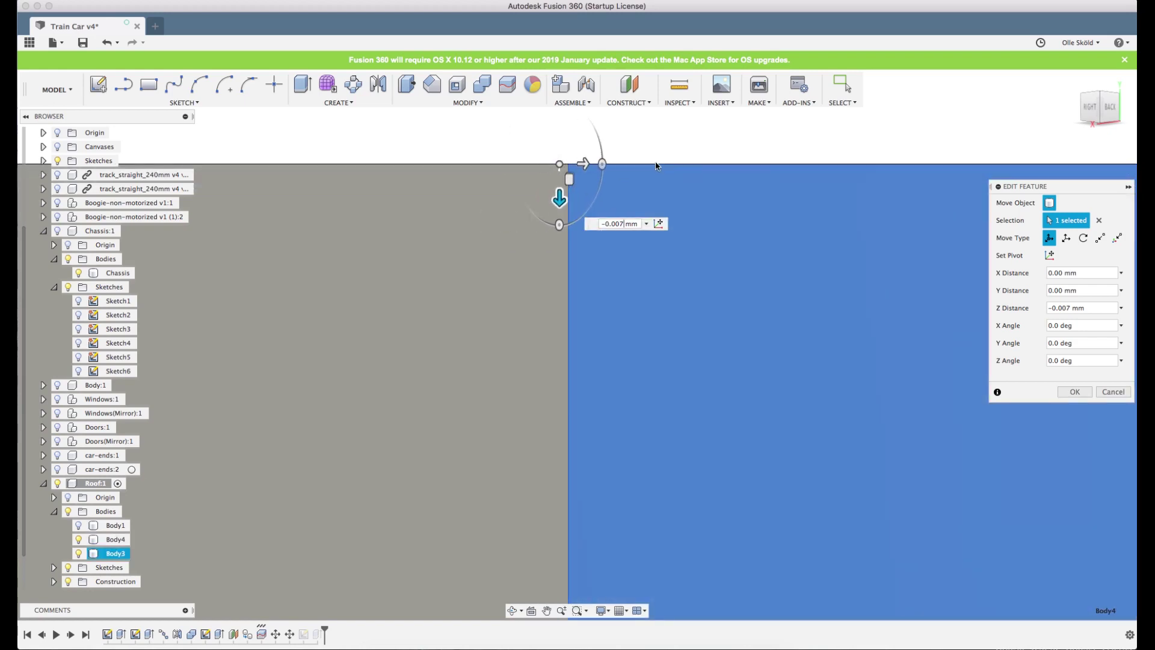
shift+middle_drag(683, 175, 1028, 366)
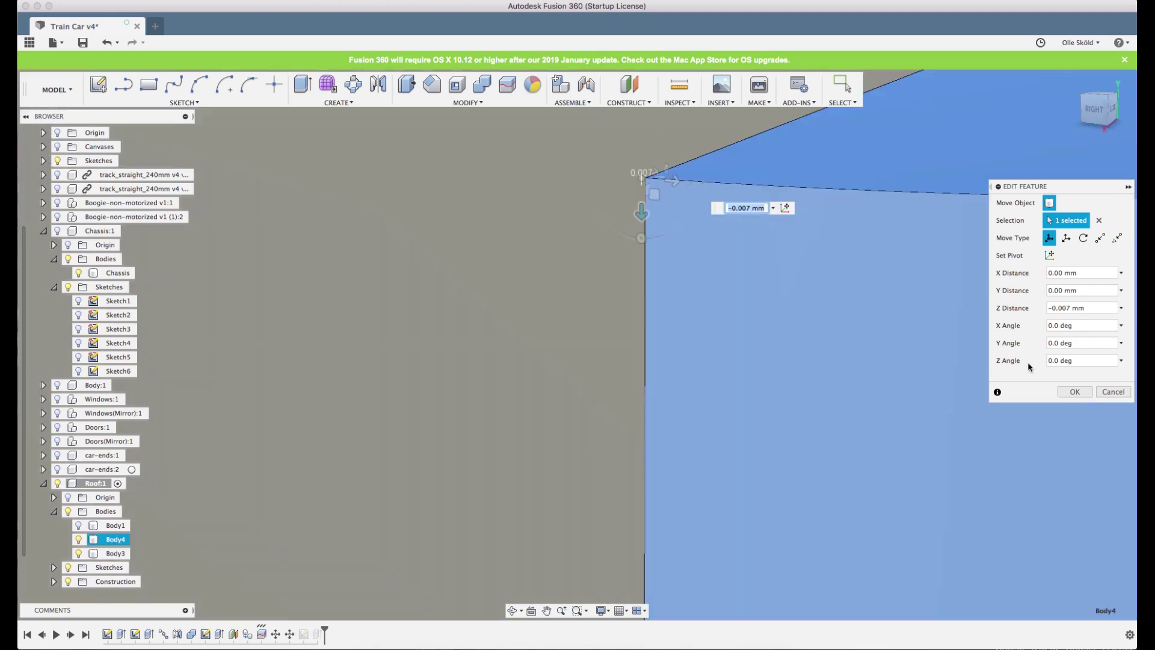
click(1075, 391)
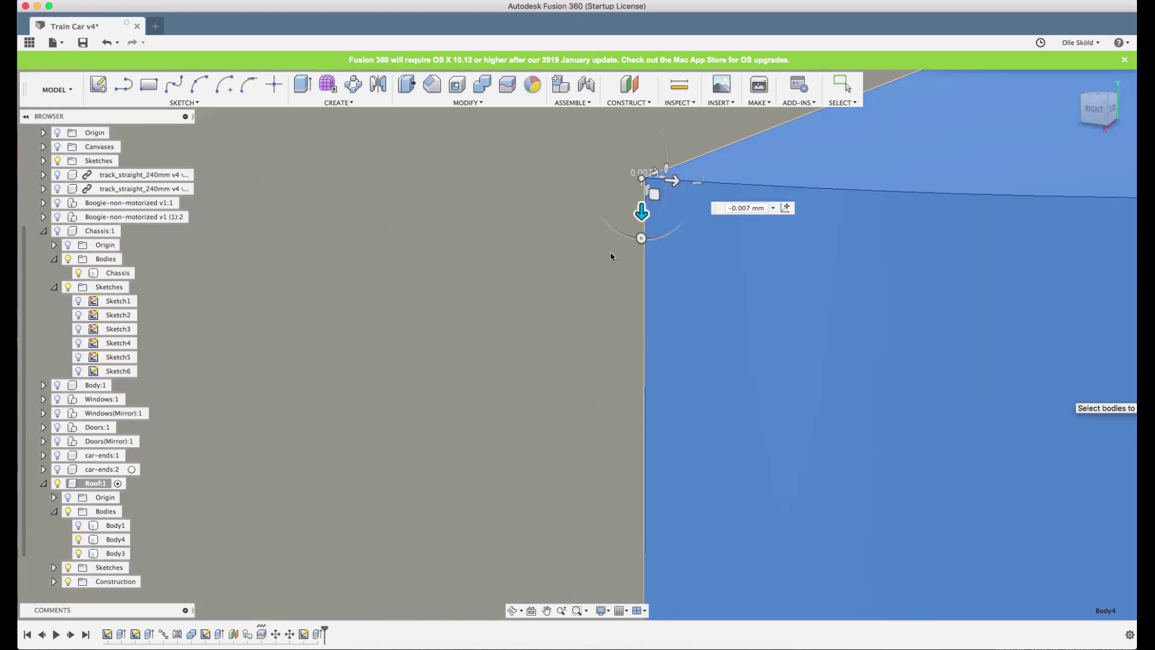
- Hide the construction geometry of the Roof component
scroll(637, 268, down, 10)
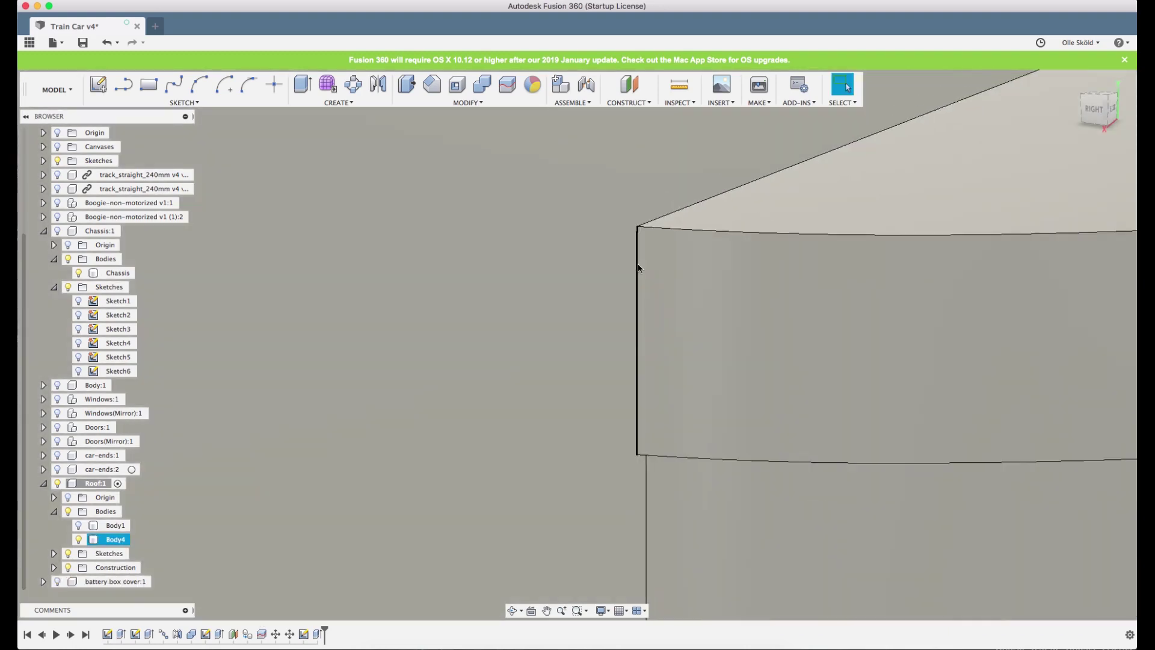
scroll(638, 268, down, 10)
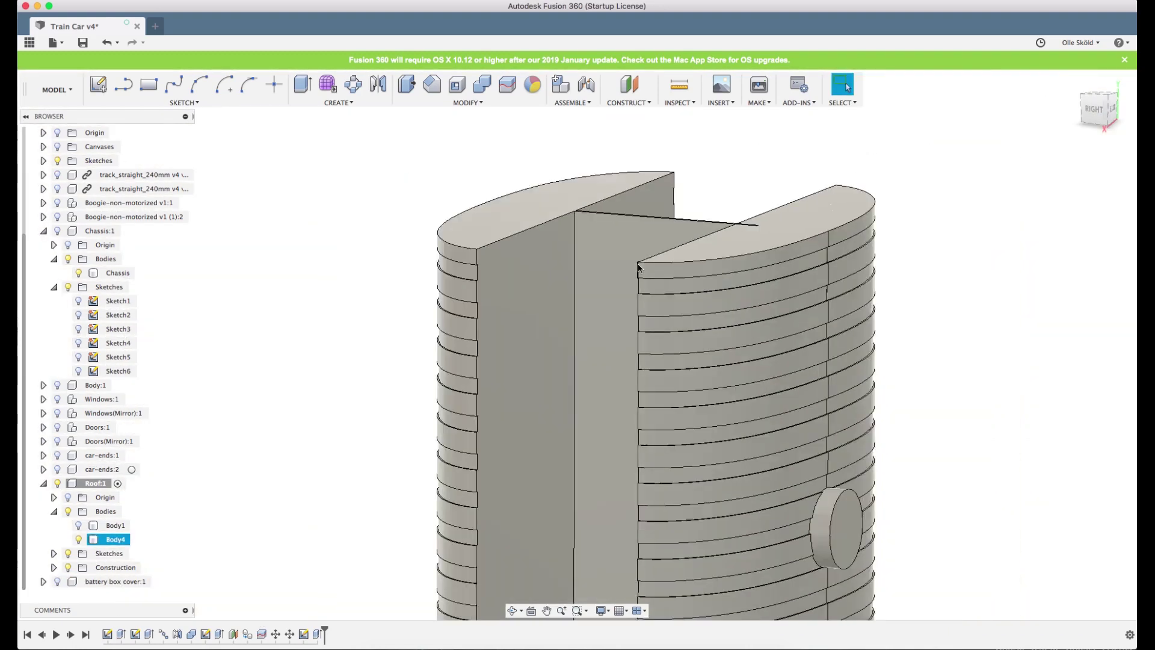
click(512, 611)
drag(632, 333, 695, 299)
scroll(600, 421, up, 10)
key(Escape)
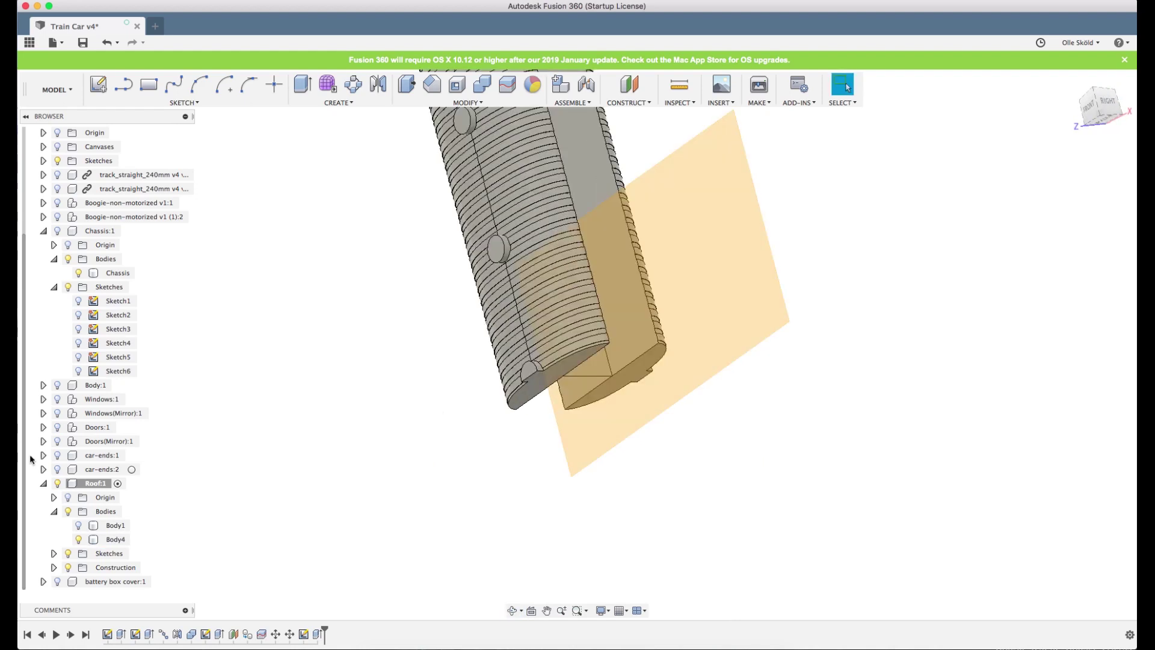
click(72, 568)
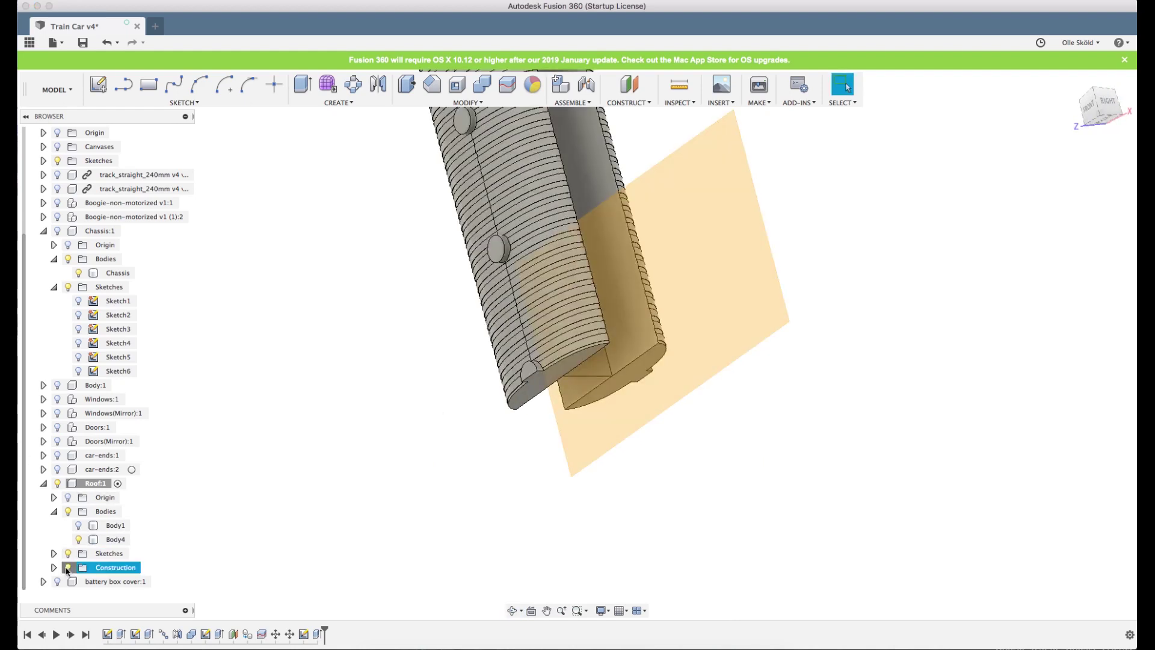
- Examine the thin web's thickness and its junctions with both roof halves at the end faces
scroll(464, 405, up, 10)
scroll(481, 397, up, 5)
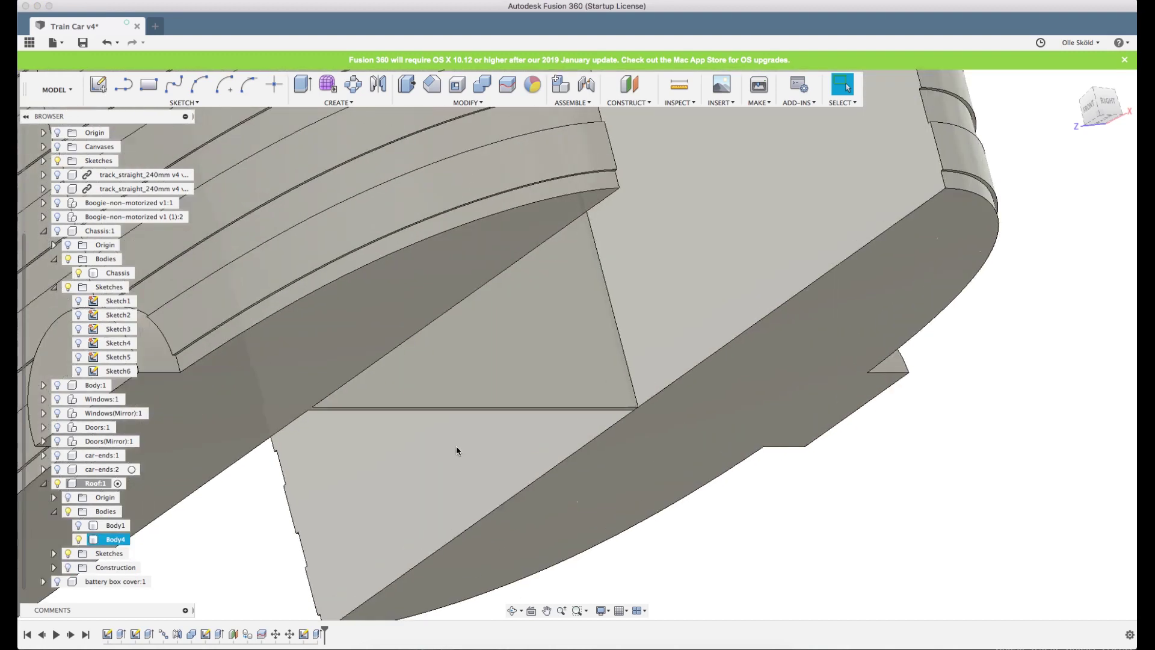
scroll(735, 398, up, 6)
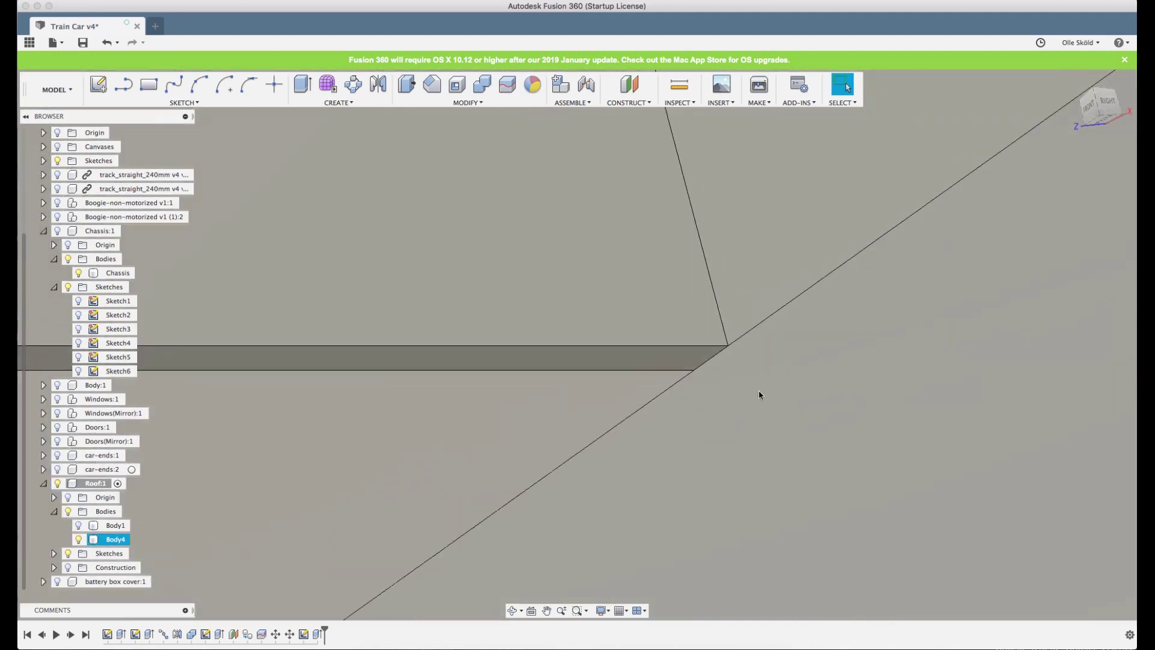
scroll(755, 389, up, 4)
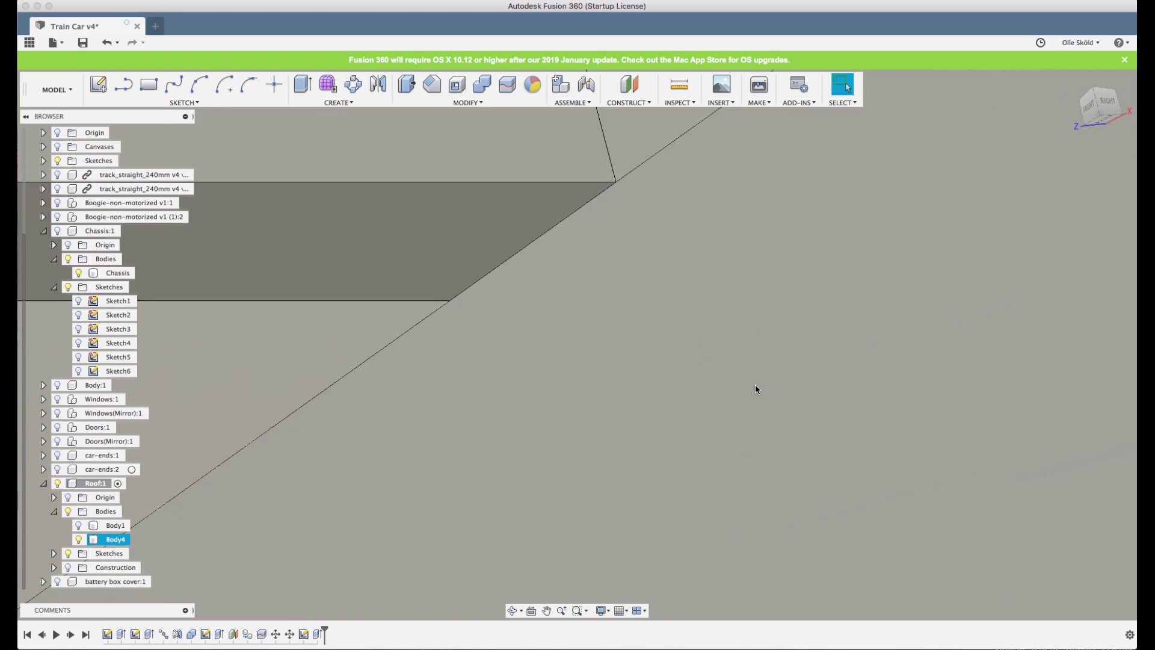
scroll(755, 389, down, 5)
scroll(735, 328, down, 5)
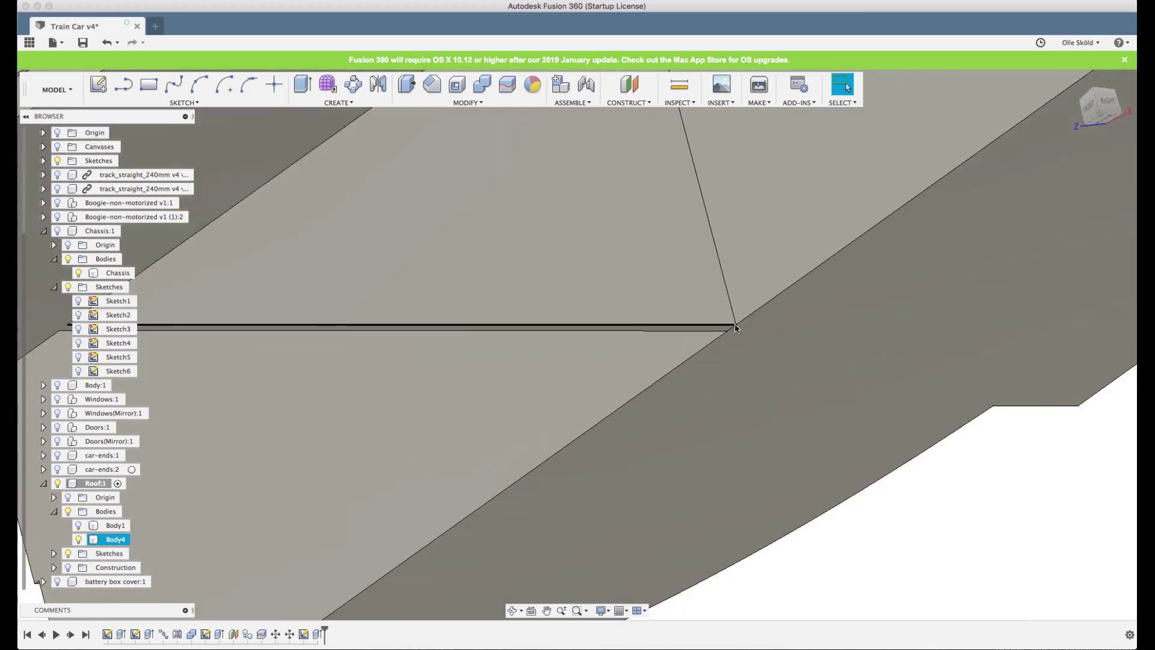
scroll(735, 328, down, 10)
shift+middle_drag(735, 330, 601, 459)
shift+middle_drag(722, 259, 594, 428)
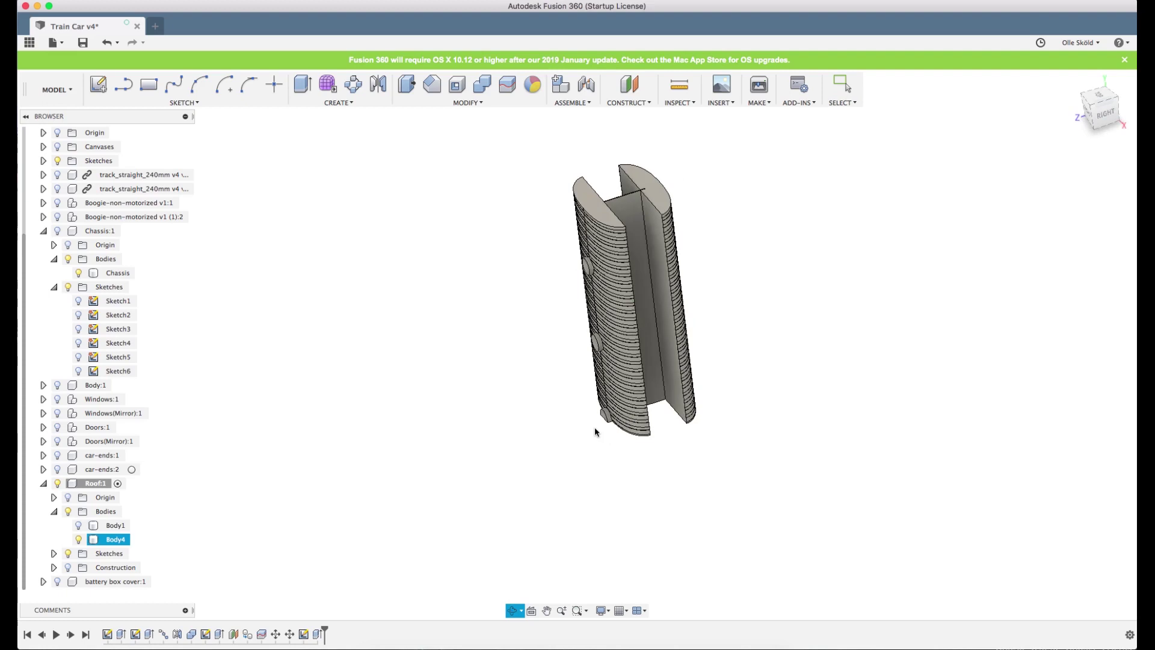
- Highlight Body4 to check whether it includes both roof halves and the connecting web, and clear the selection
key(Escape)
click(113, 539)
shift+middle_drag(609, 333, 685, 259)
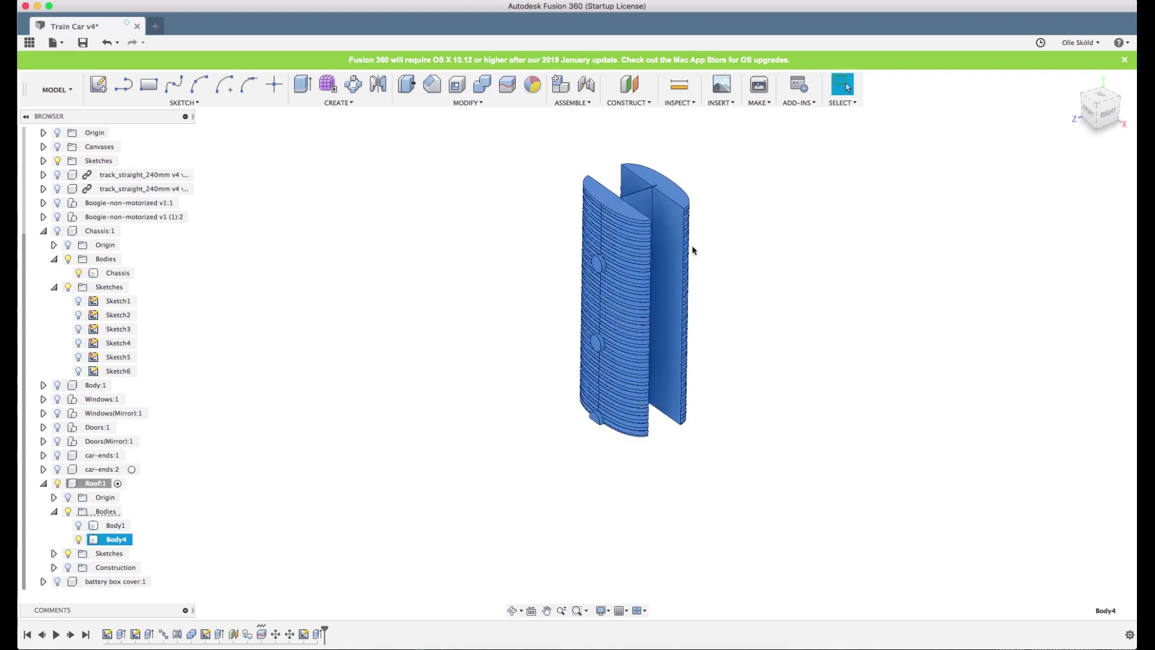
scroll(648, 221, up, 3)
scroll(645, 221, down, 2)
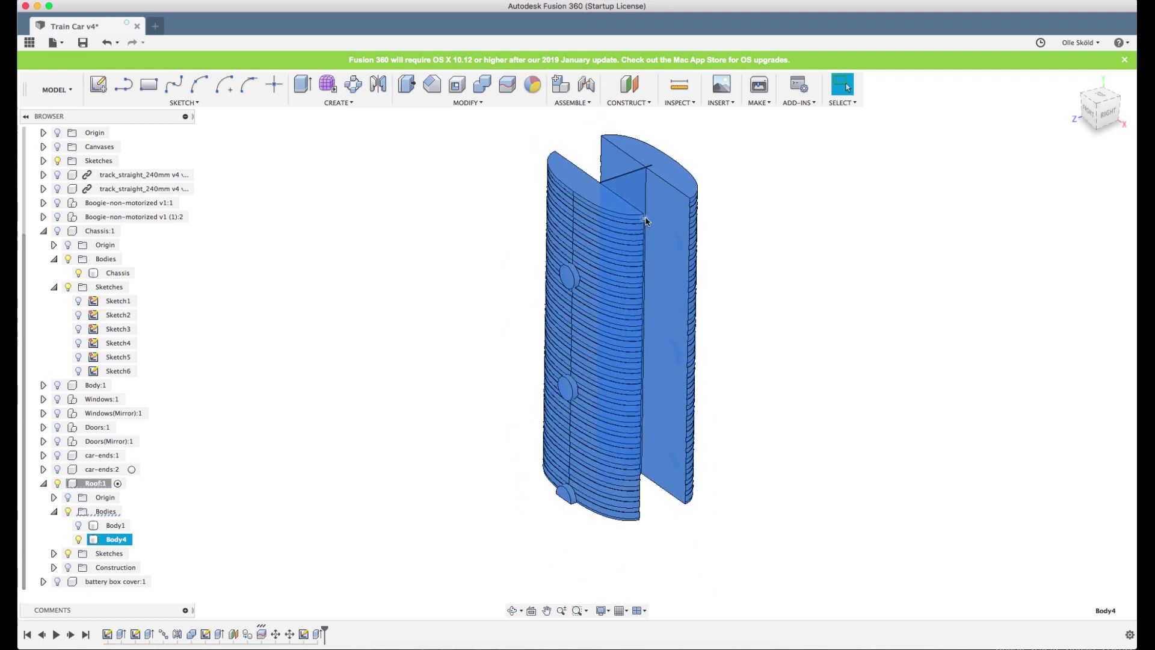
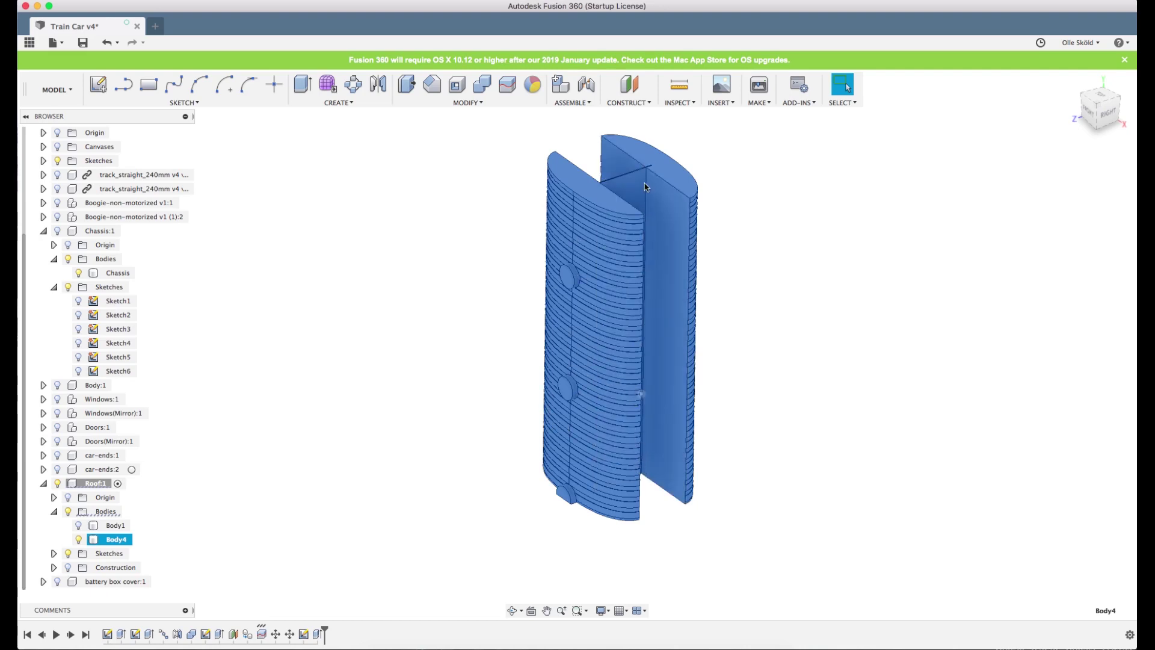
click(622, 190)
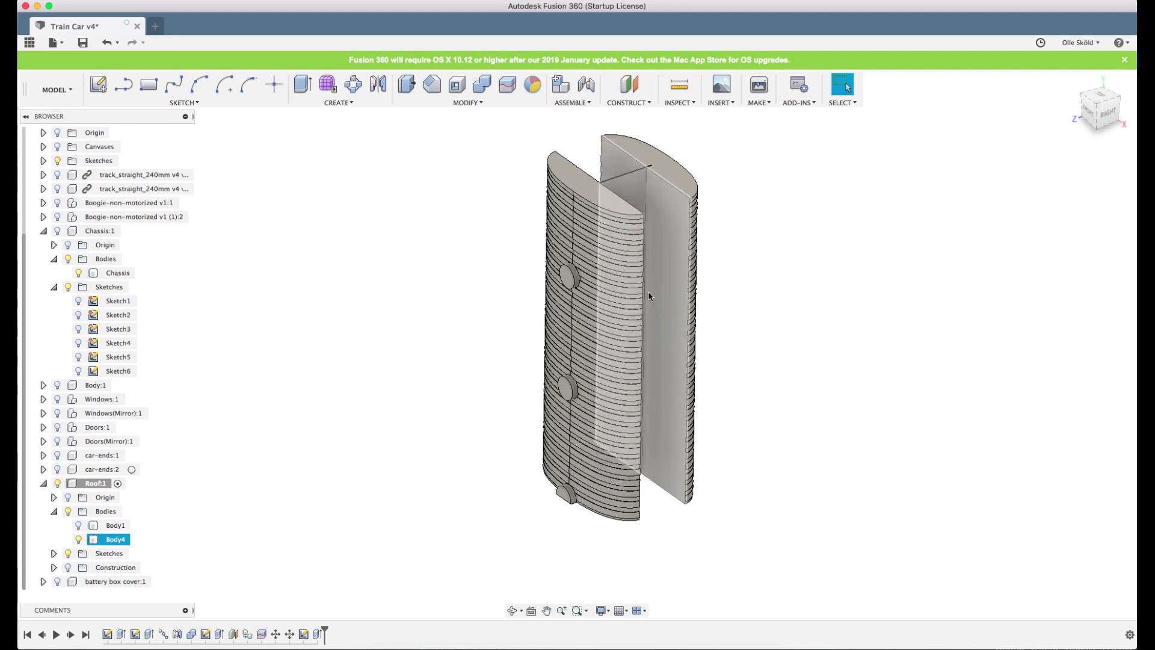
click(405, 464)
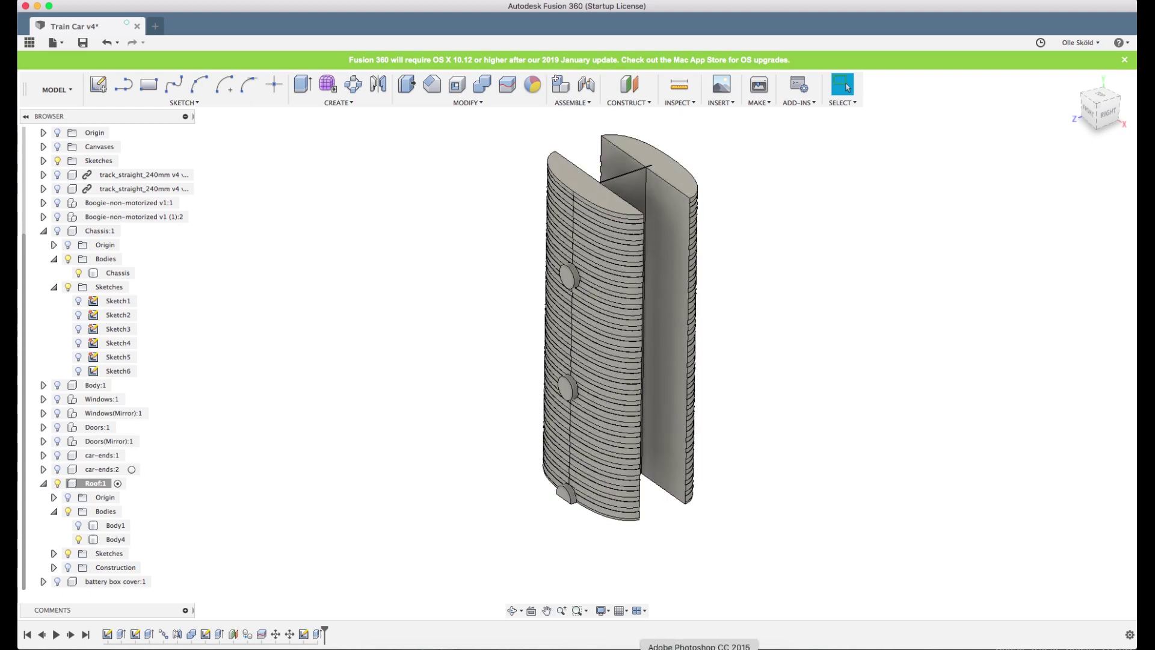
- Switch to the browser and look through the Thingiverse passenger car gallery, enlarging the blue upright car body model as a printing reference
key(super+Tab)
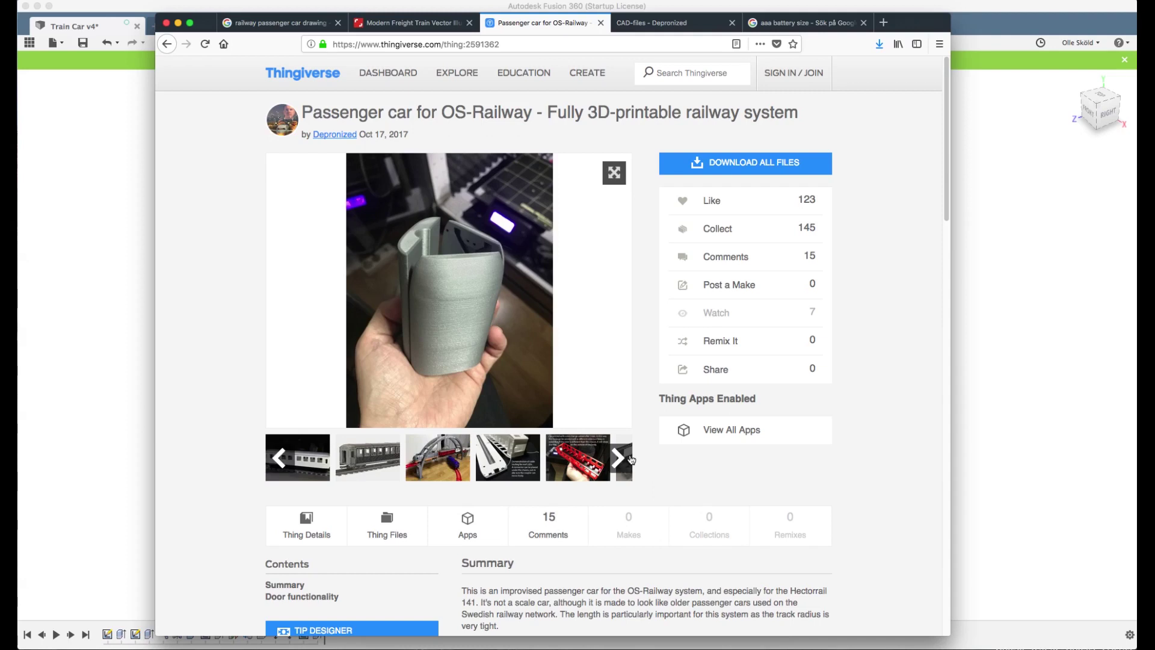
click(626, 459)
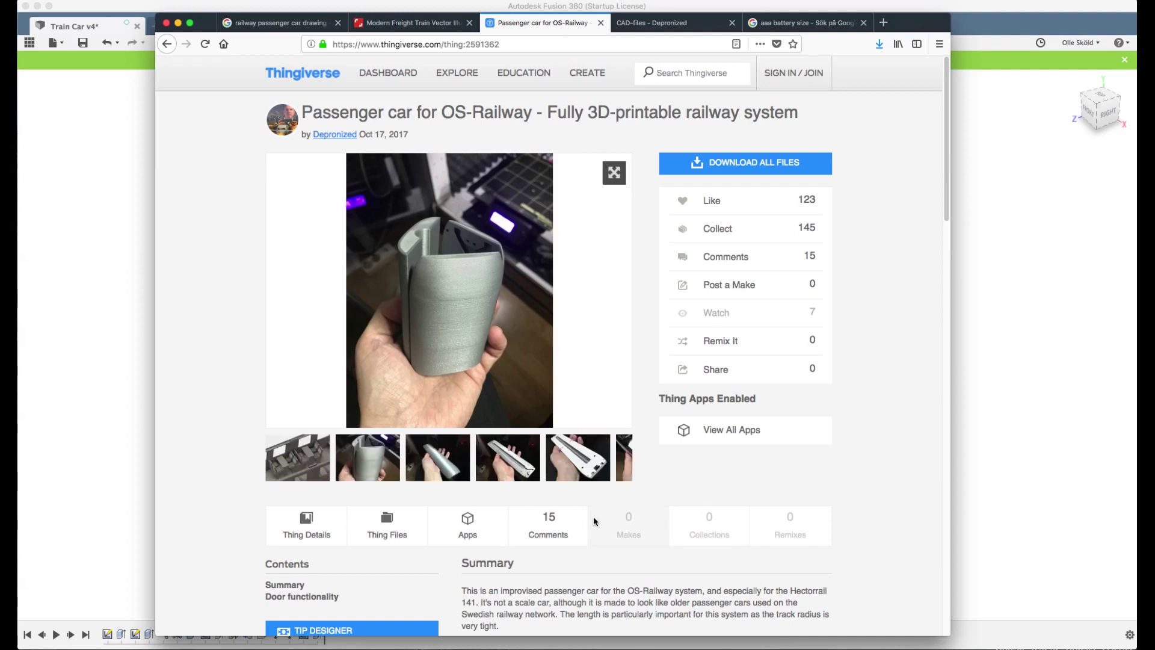
click(623, 459)
click(624, 461)
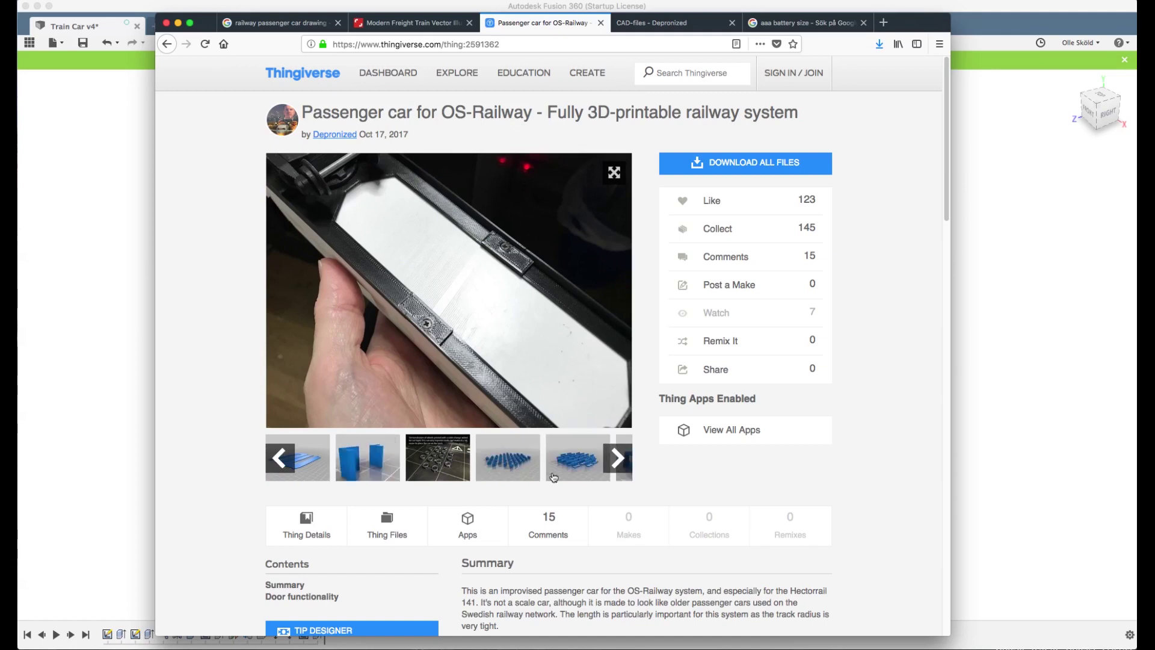
click(622, 461)
click(622, 461)
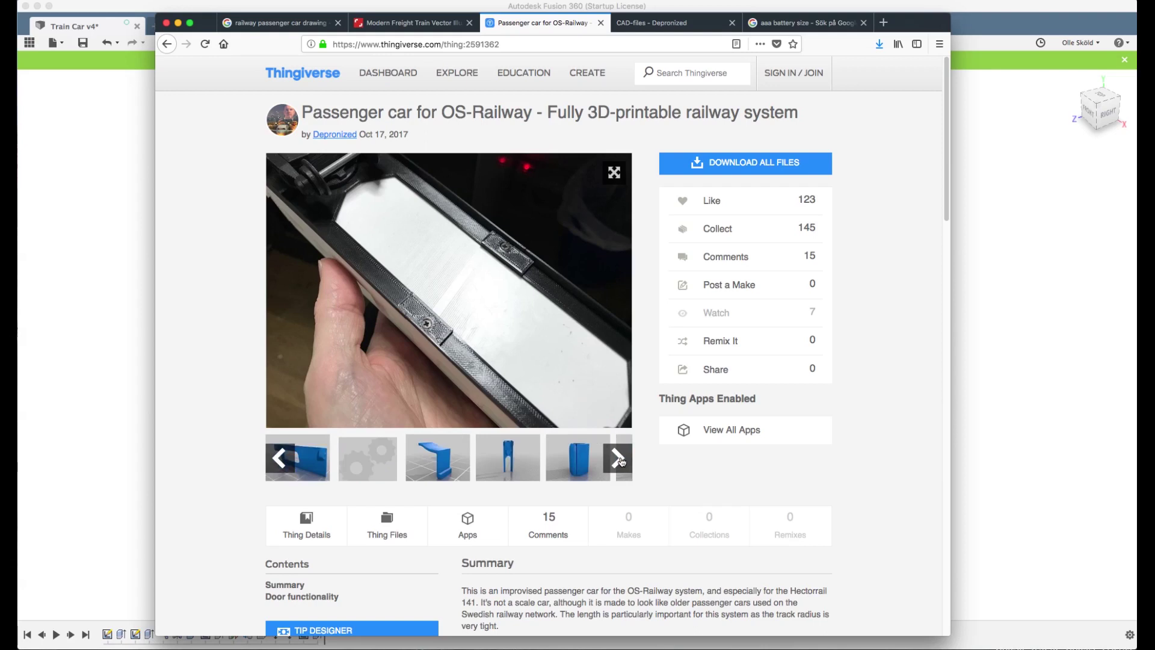
click(620, 460)
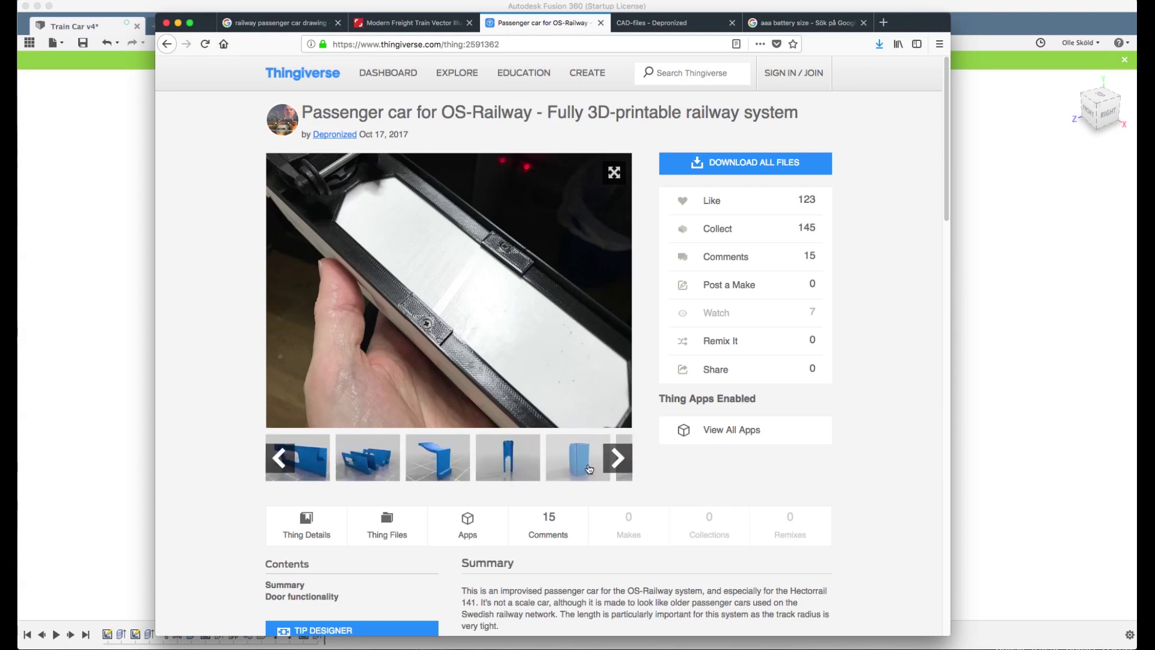
click(589, 469)
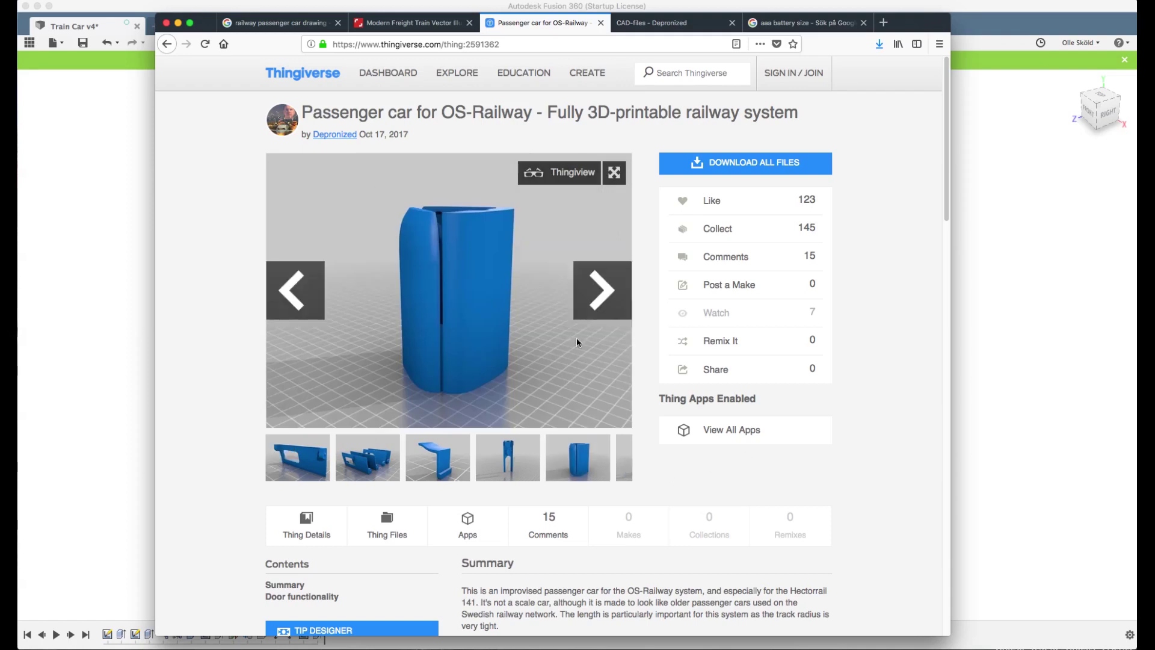
click(618, 460)
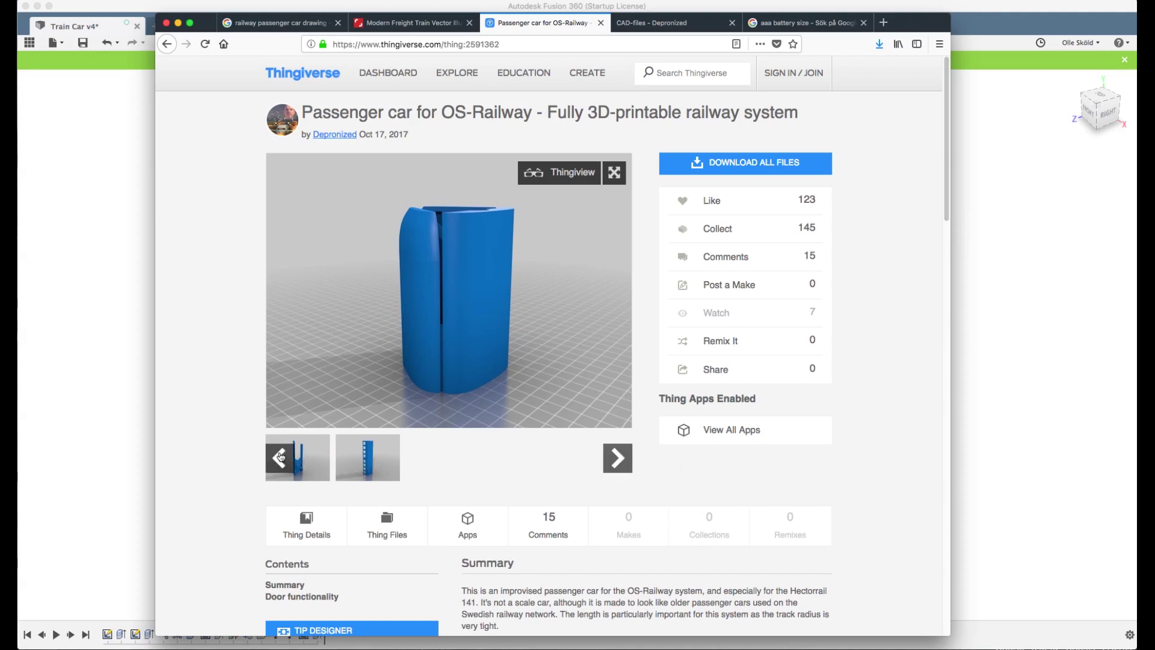
click(619, 460)
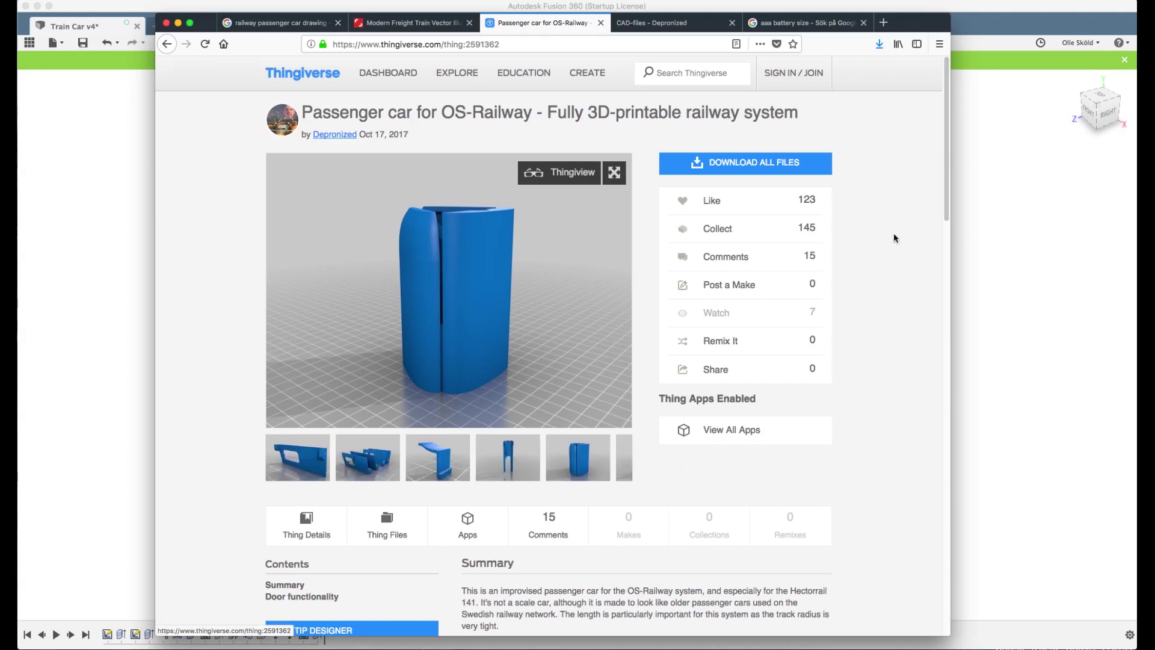
- Switch back to Fusion 360 and rename the joined roof body Body4 as "roof print adapted"
click(979, 12)
shift+middle_drag(750, 247, 637, 277)
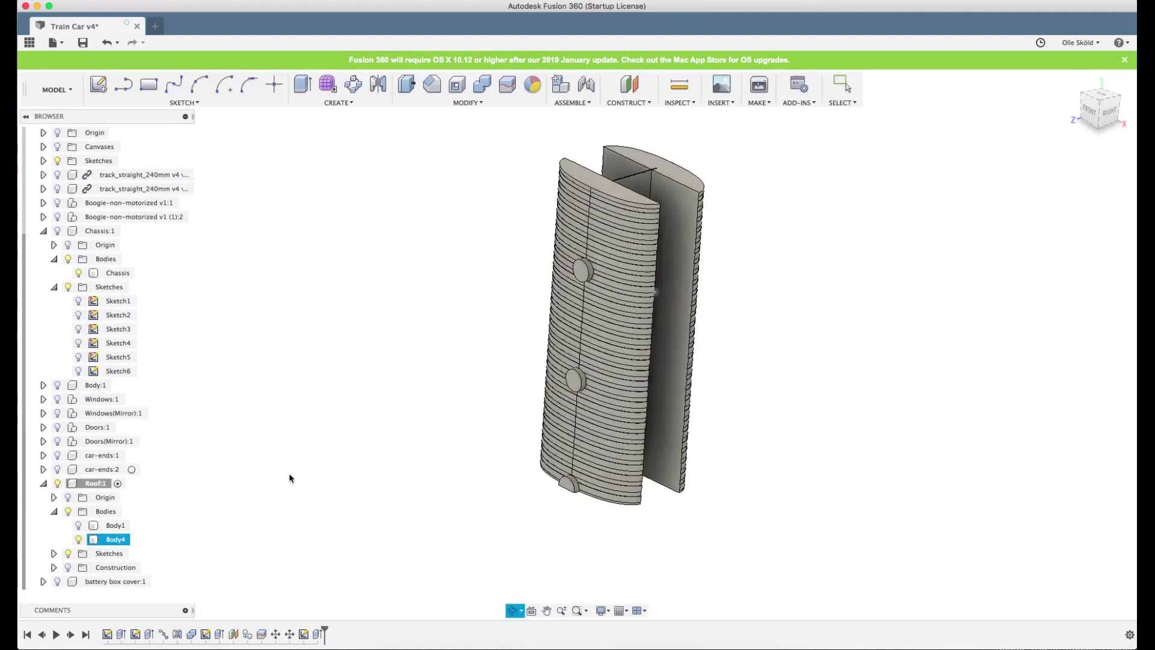
key(Escape)
right_click(110, 541)
key(Escape)
double_click(113, 540)
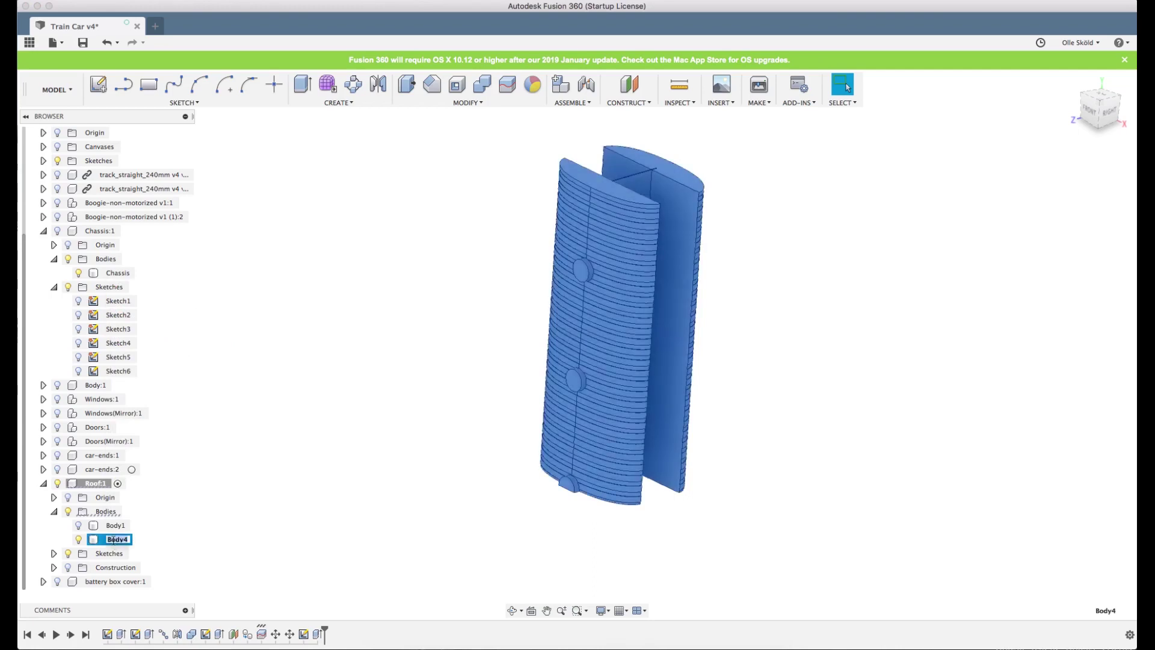
text(roof print adapted)
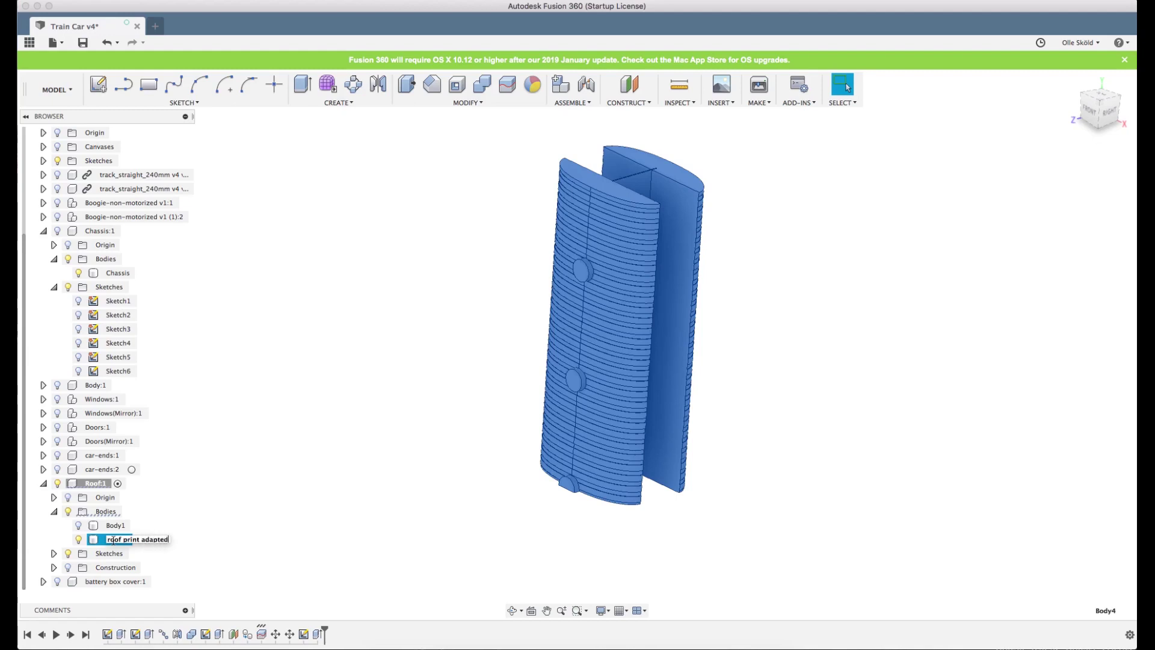
key(Return)
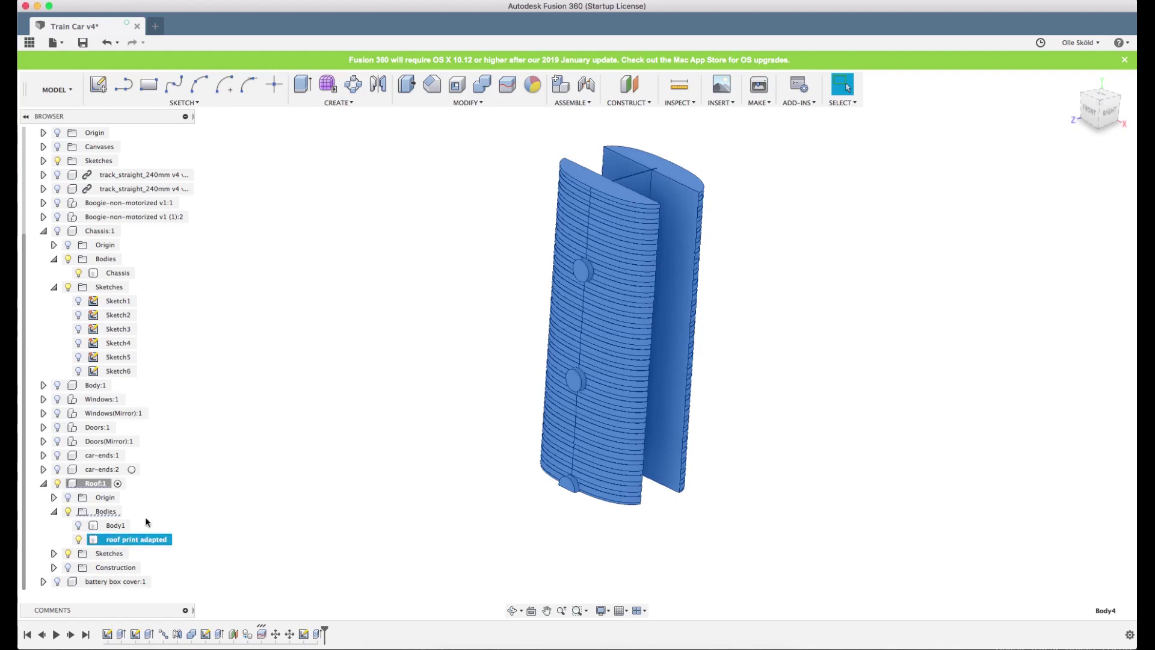
- Export the "roof print adapted" body as a binary STL with medium refinement into the train parts folder
right_click(138, 540)
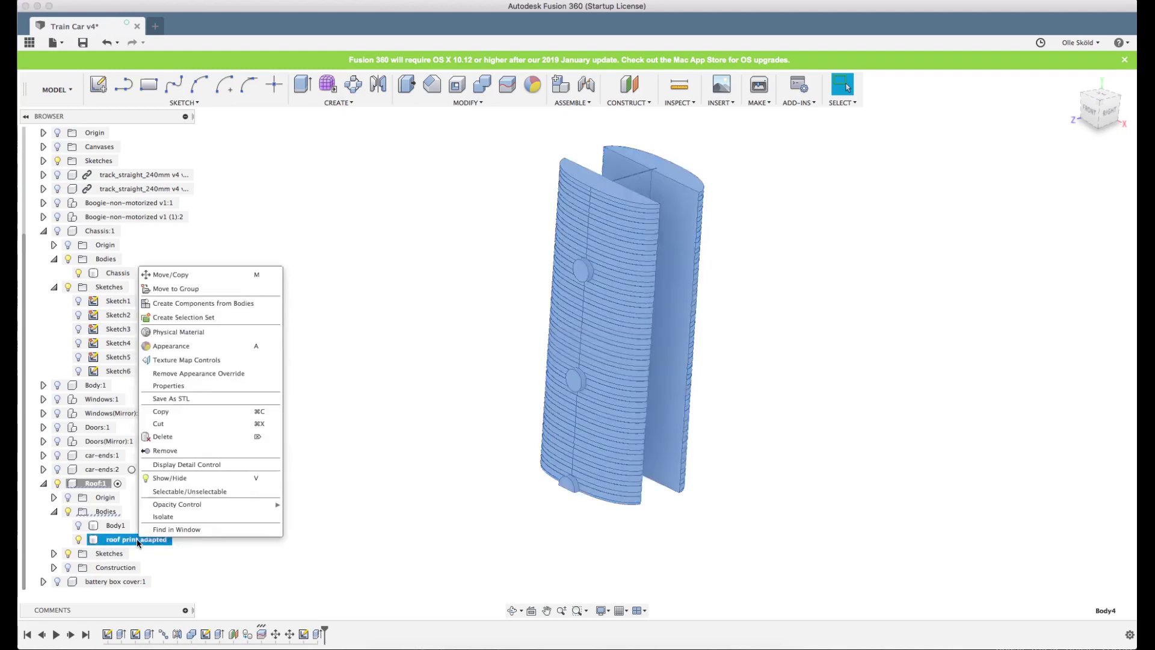
click(171, 398)
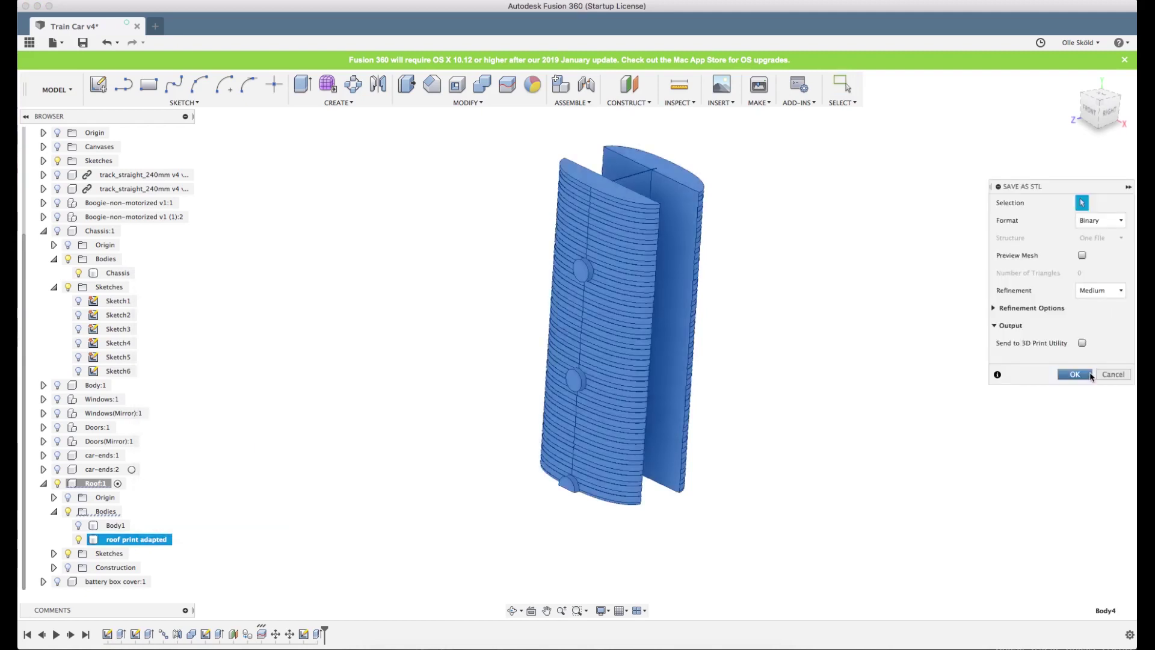
click(1075, 376)
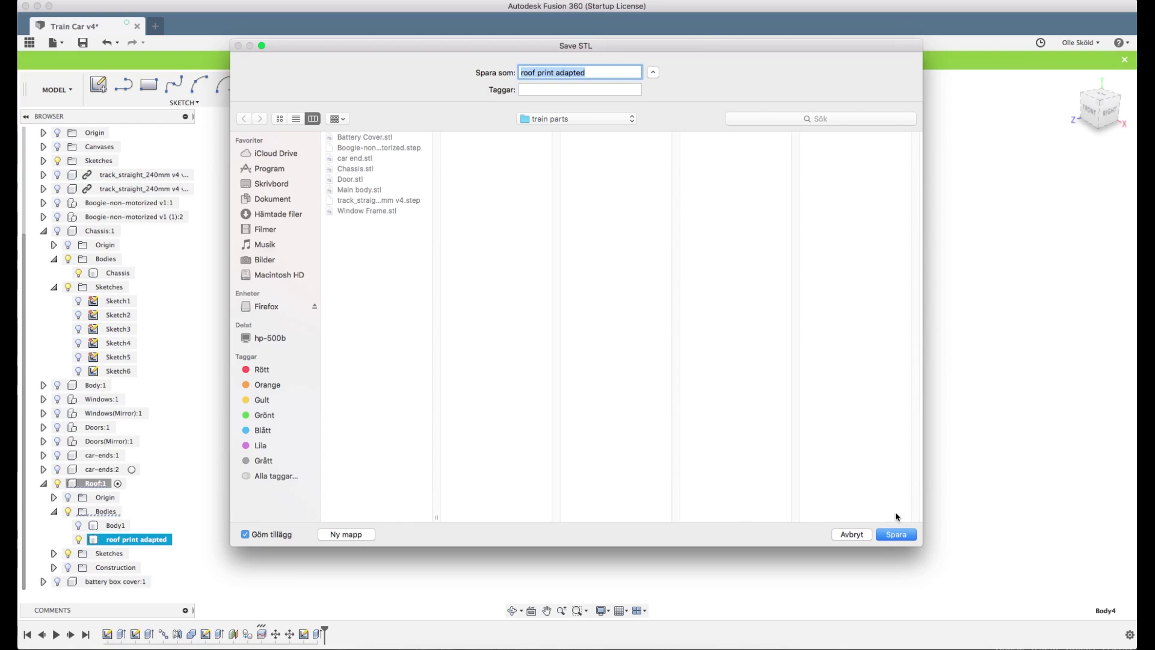
click(898, 535)
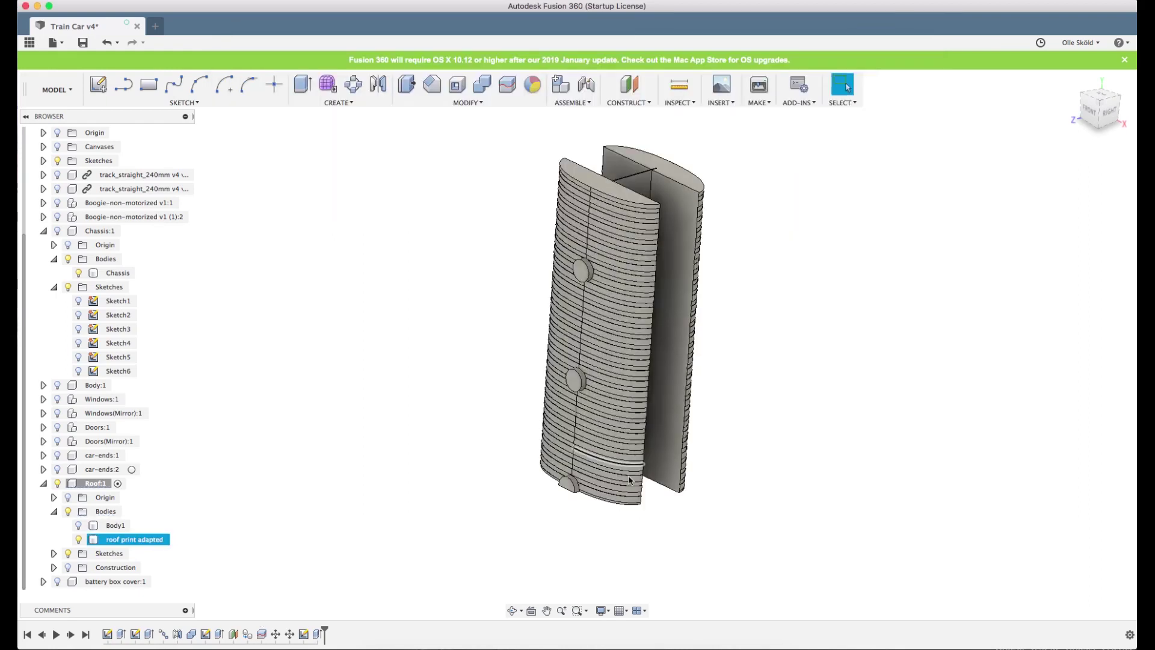
click(588, 516)
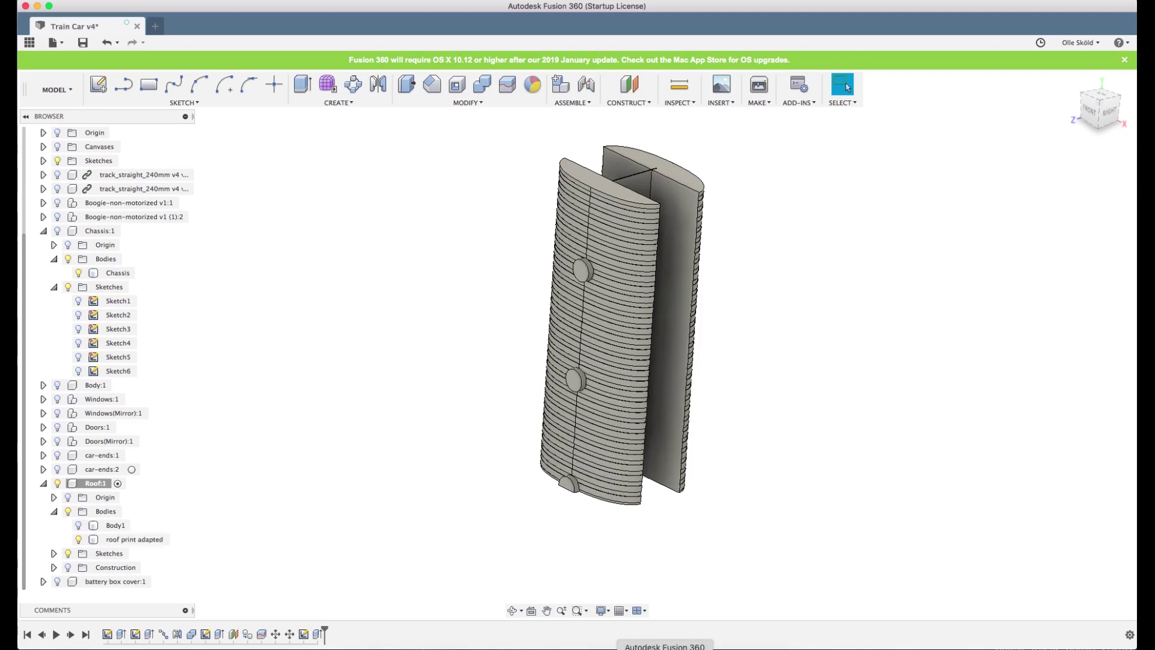
- Switch to the browser, examine the Thingiverse gallery photo of the hand-held silver printed car body, and return to Fusion 360
click(648, 649)
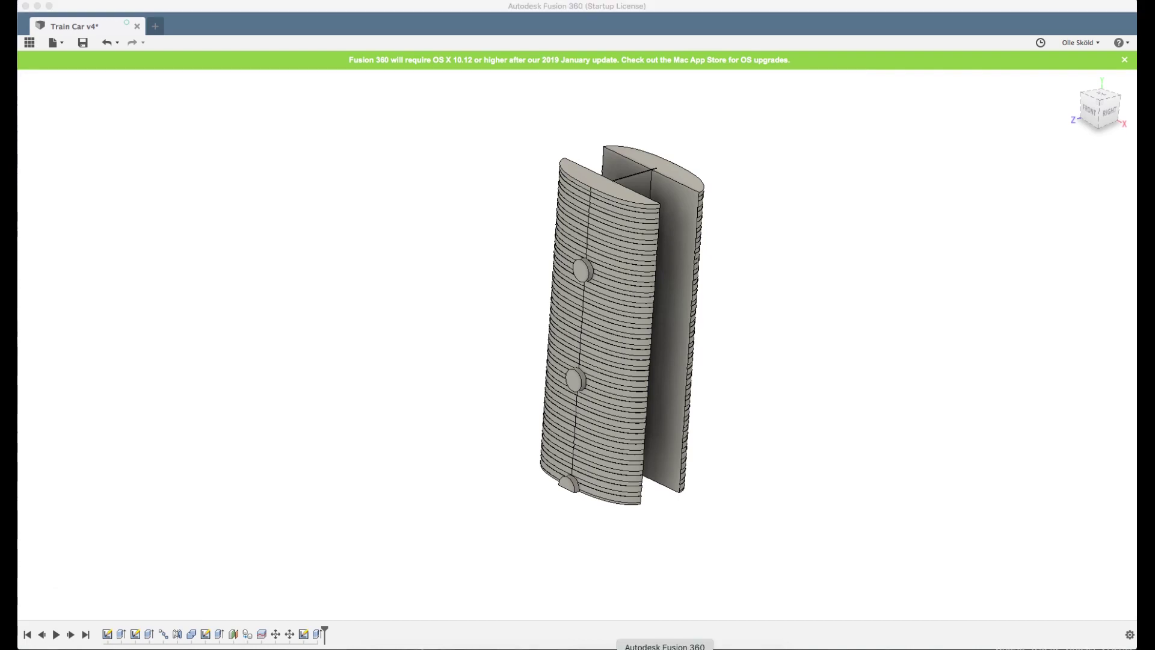
right_click(648, 649)
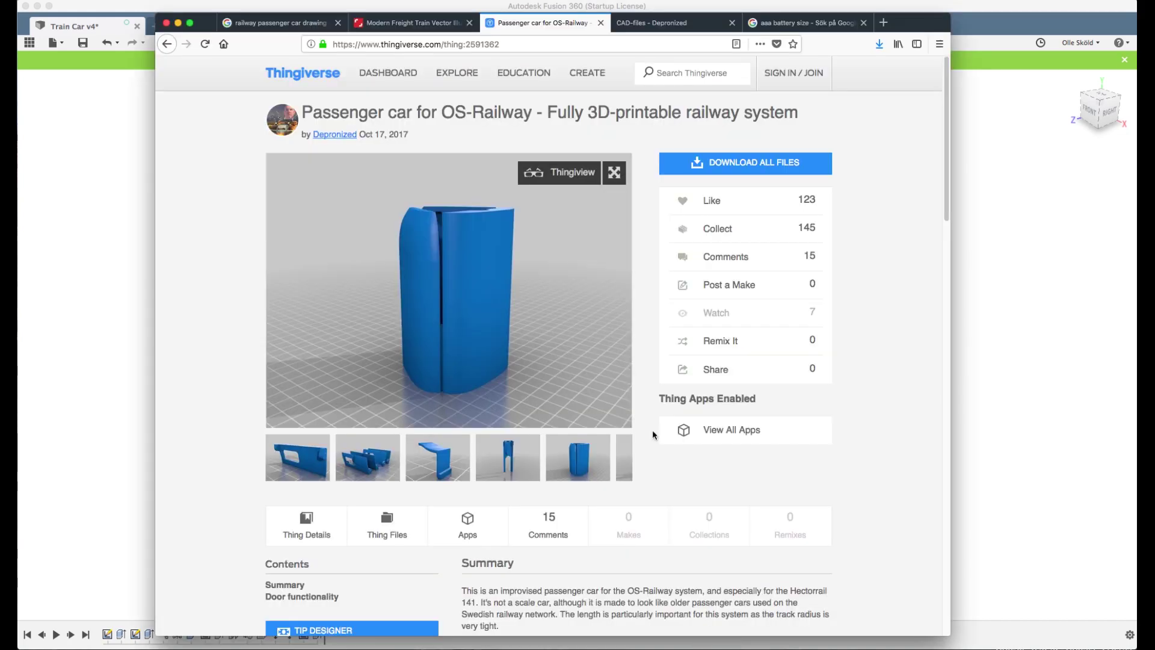
click(278, 460)
click(278, 465)
click(279, 465)
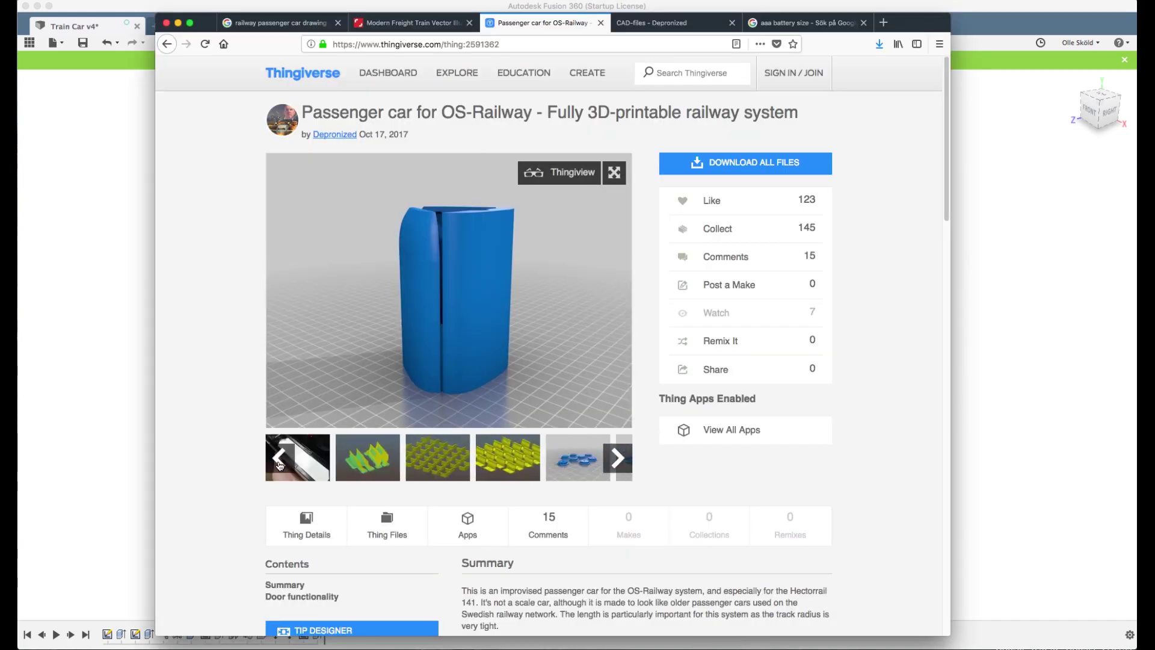
click(280, 465)
click(443, 473)
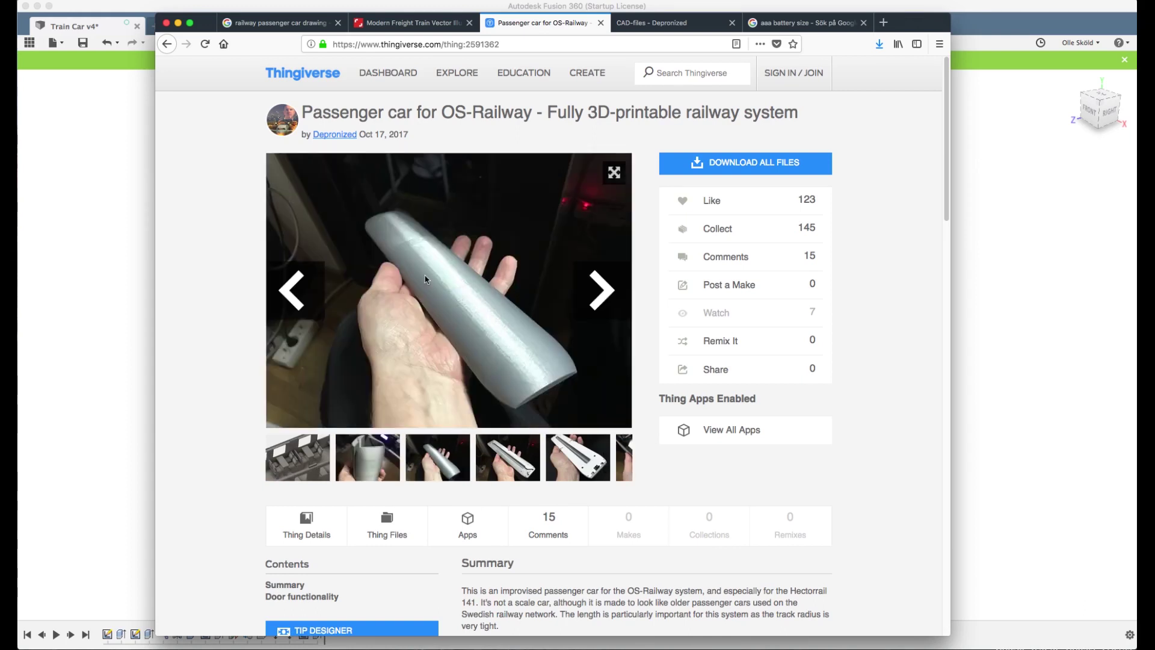
click(995, 18)
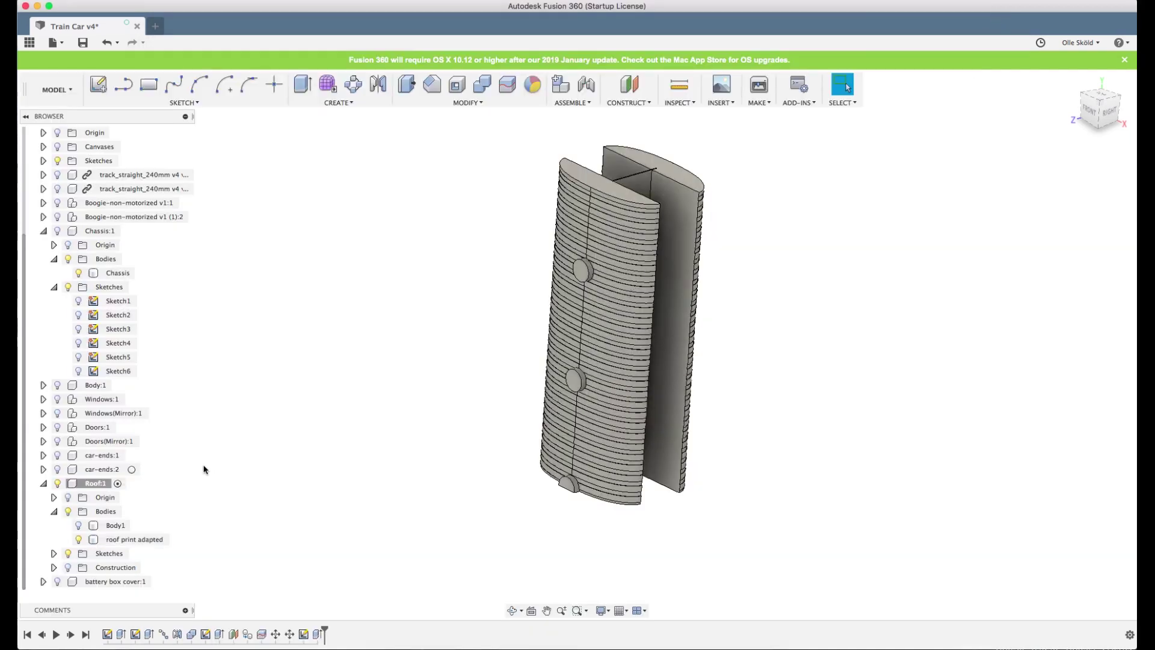
- Launch the Slic3r Prusa Edition slicer
scroll(106, 579, up, 1)
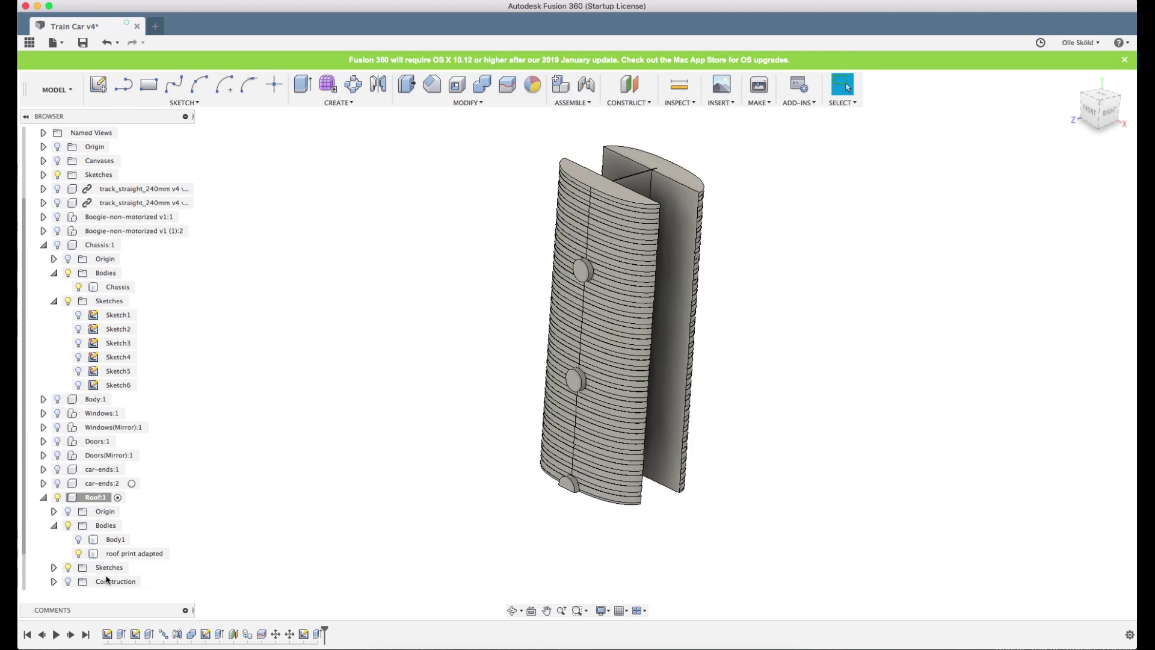
scroll(107, 579, up, 2)
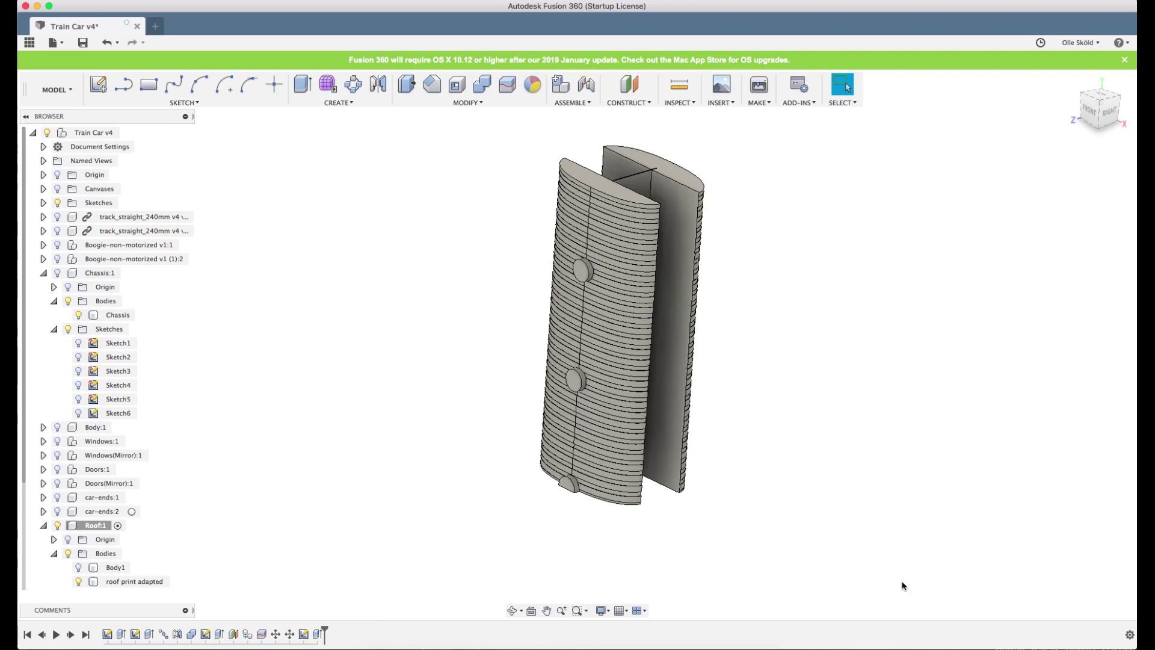
click(930, 647)
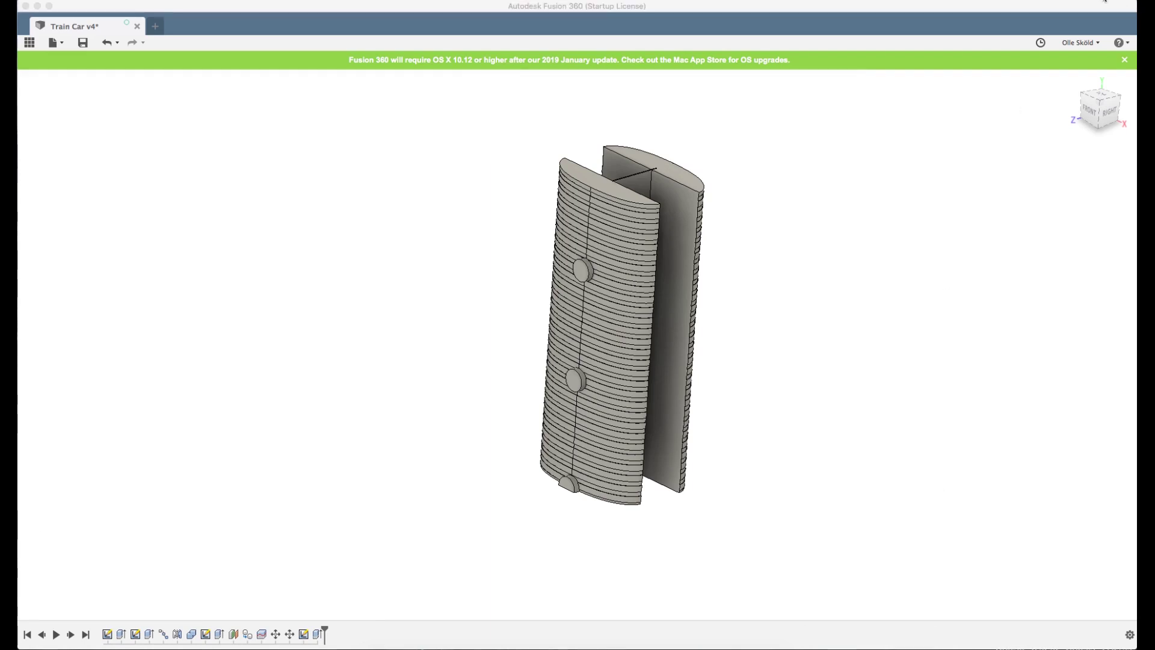
key(super+space)
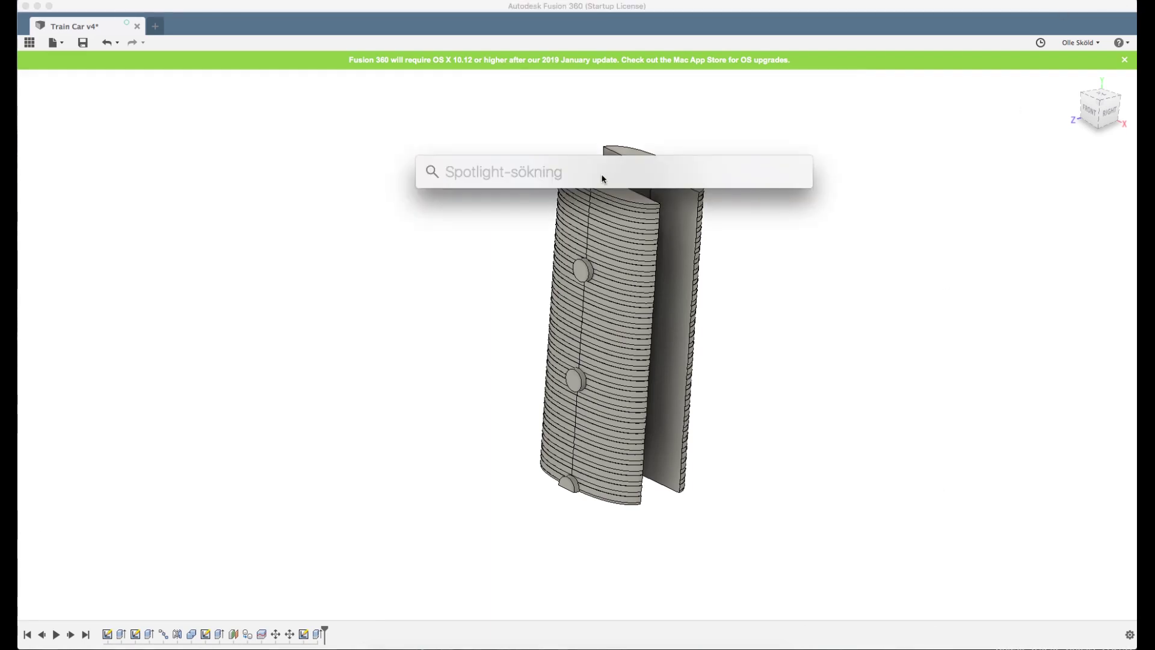
text(Slic)
key(Return)
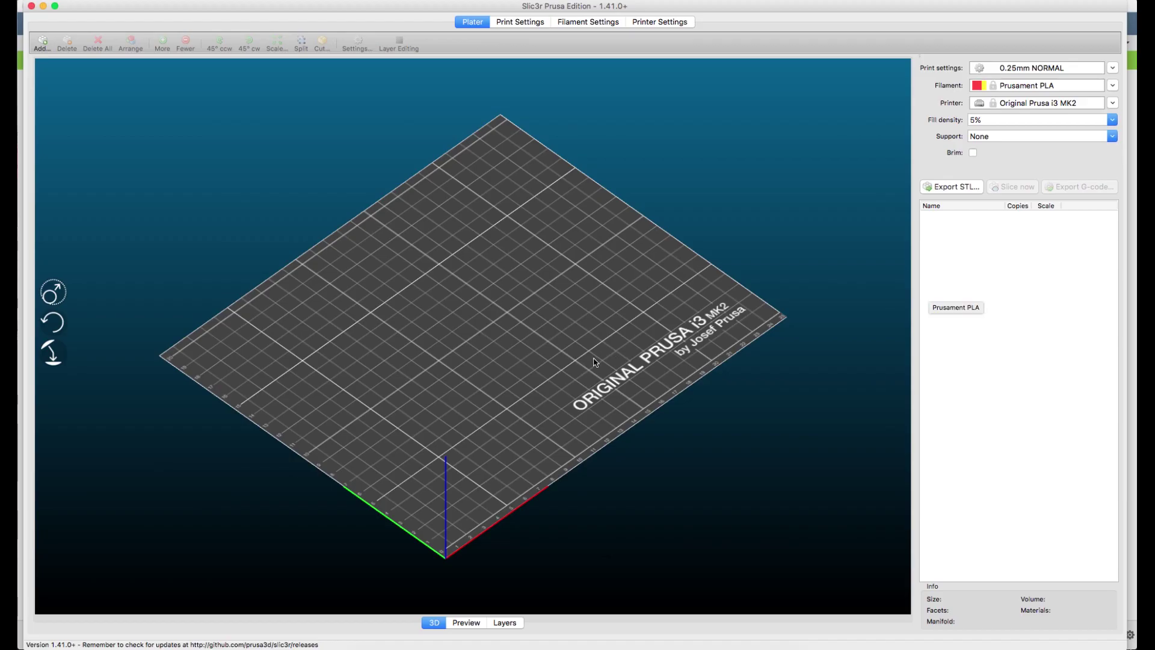
- Load Main body.stl from the train parts folder onto the Original Prusa i3 MK2 print bed
drag(524, 405, 504, 390)
scroll(503, 390, up, 5)
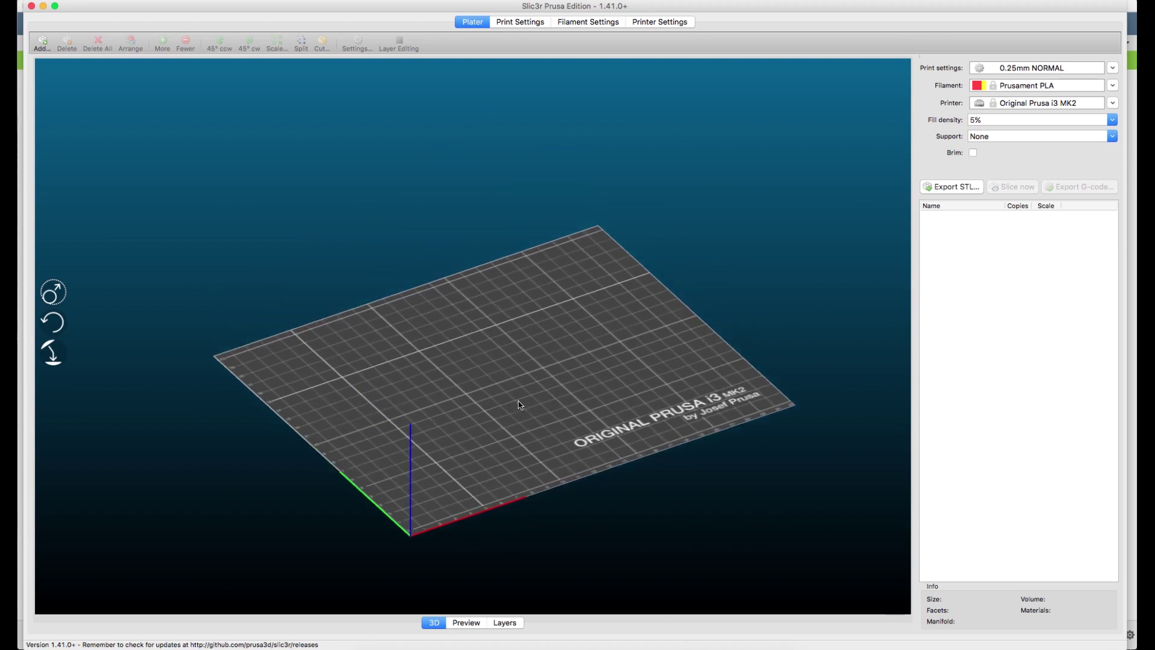
scroll(499, 364, down, 6)
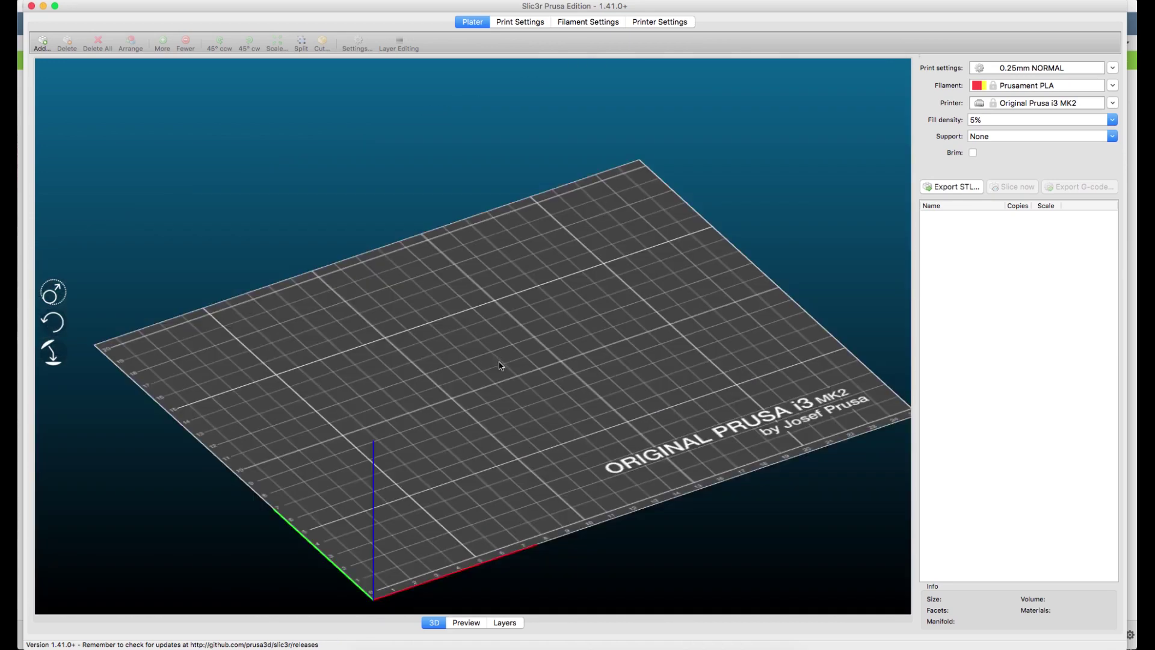
click(53, 53)
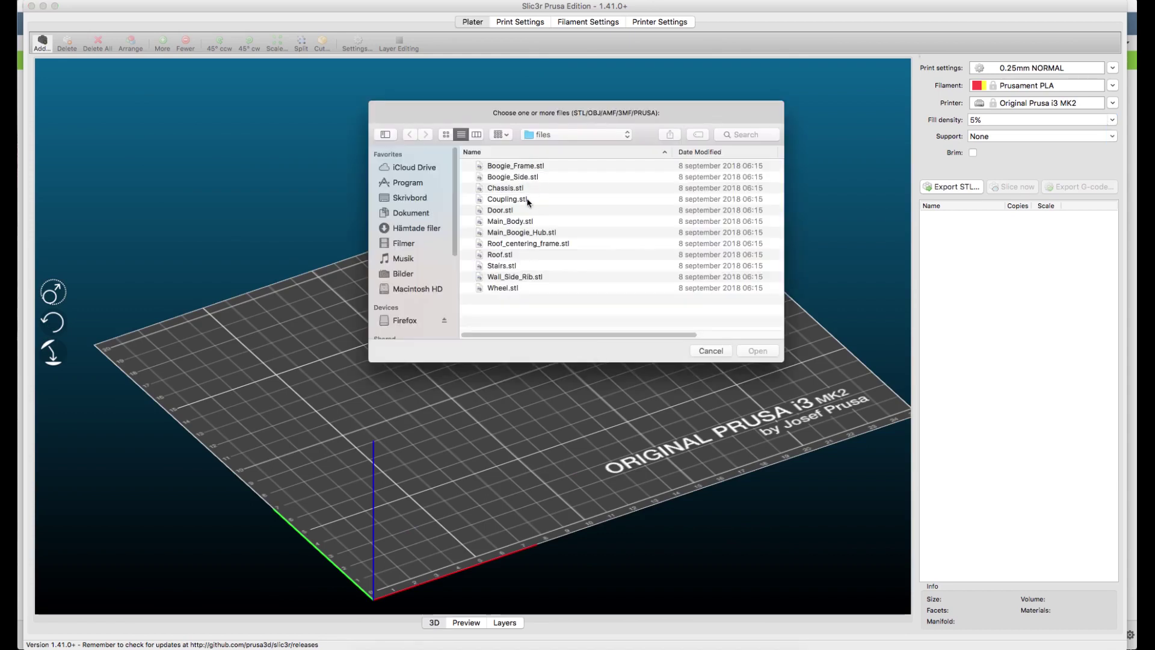
click(572, 134)
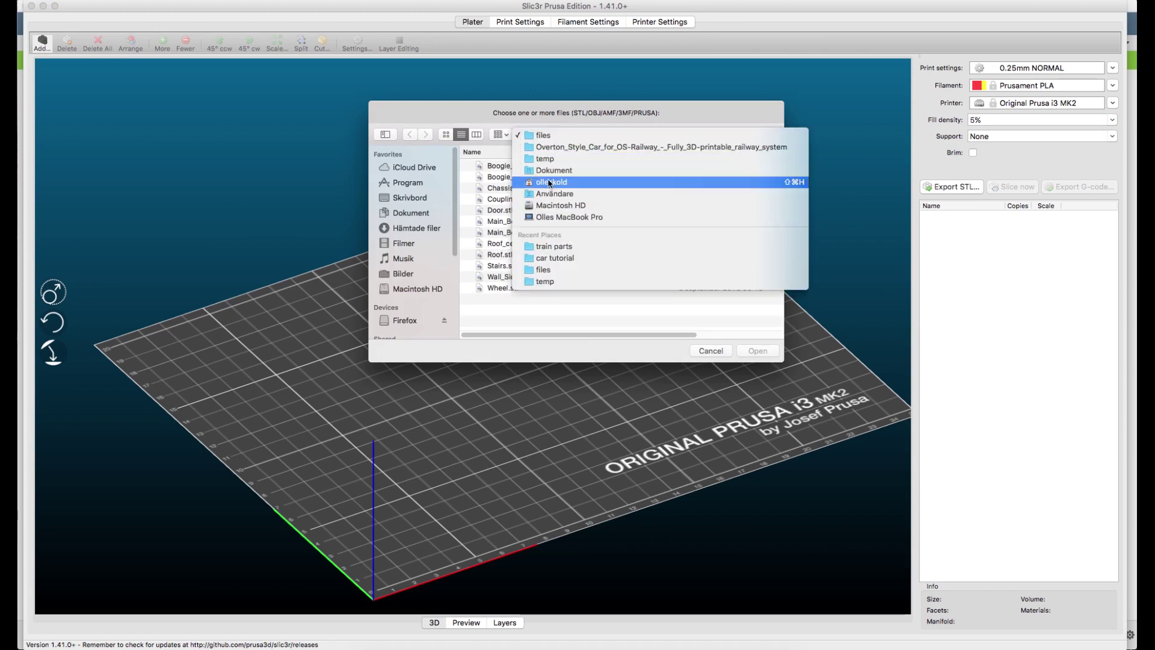
click(553, 246)
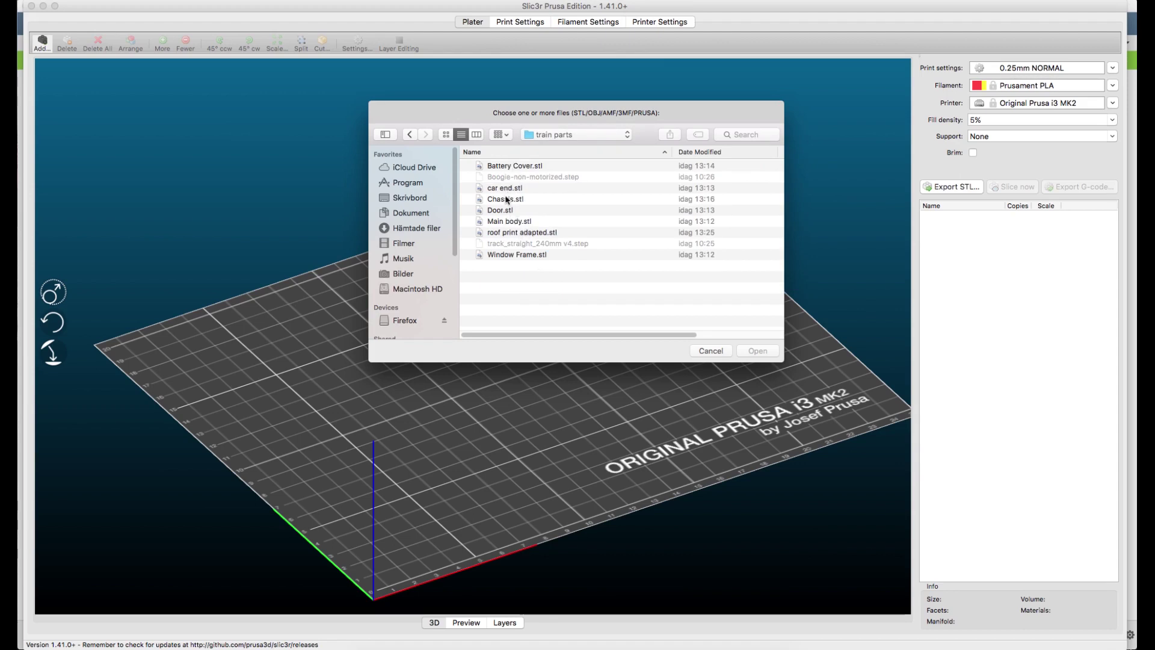
click(510, 222)
click(757, 350)
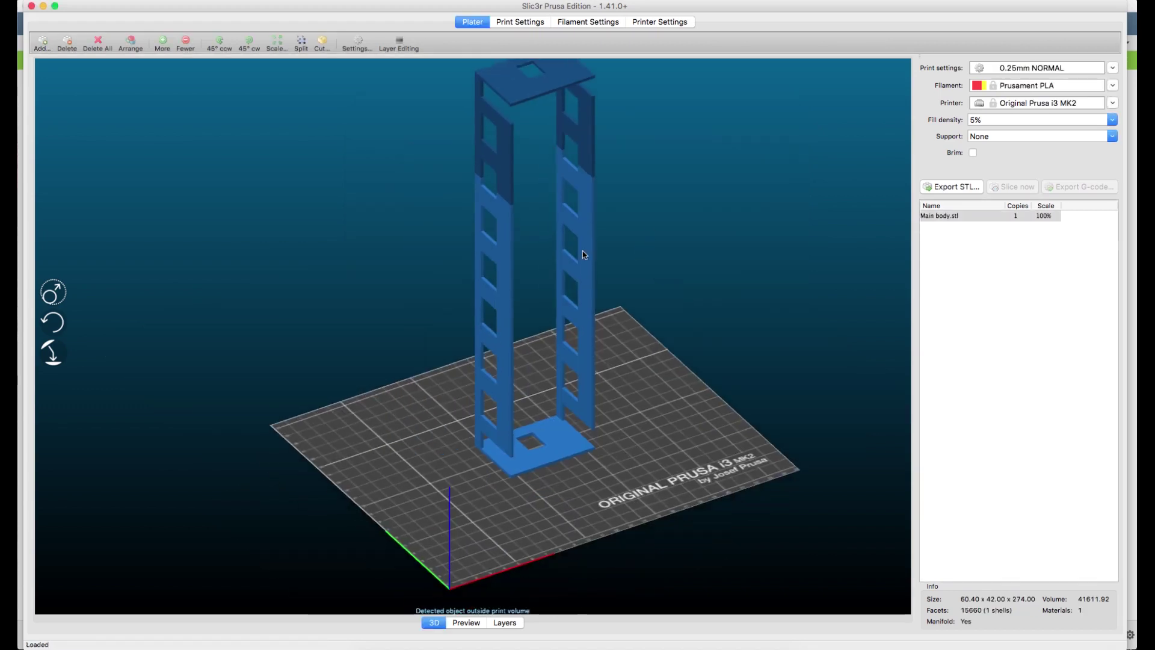
- Rotate the main body 90° around the X axis and move it closer to the middle of the bed
right_click(580, 229)
mouse_move(612, 314)
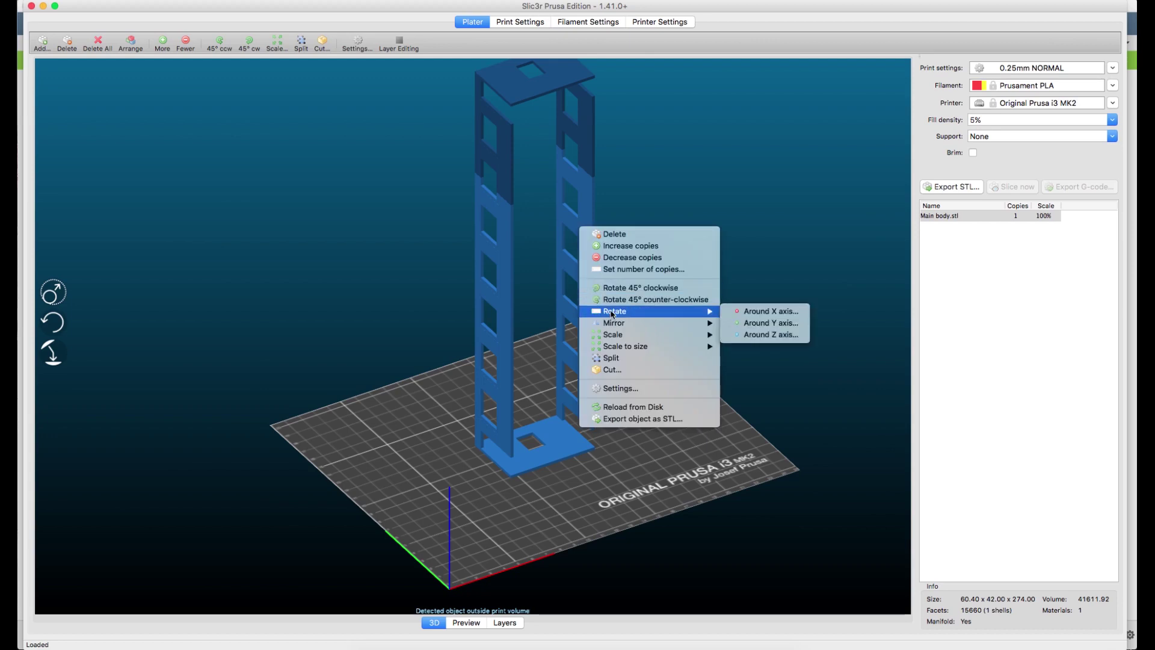
click(806, 313)
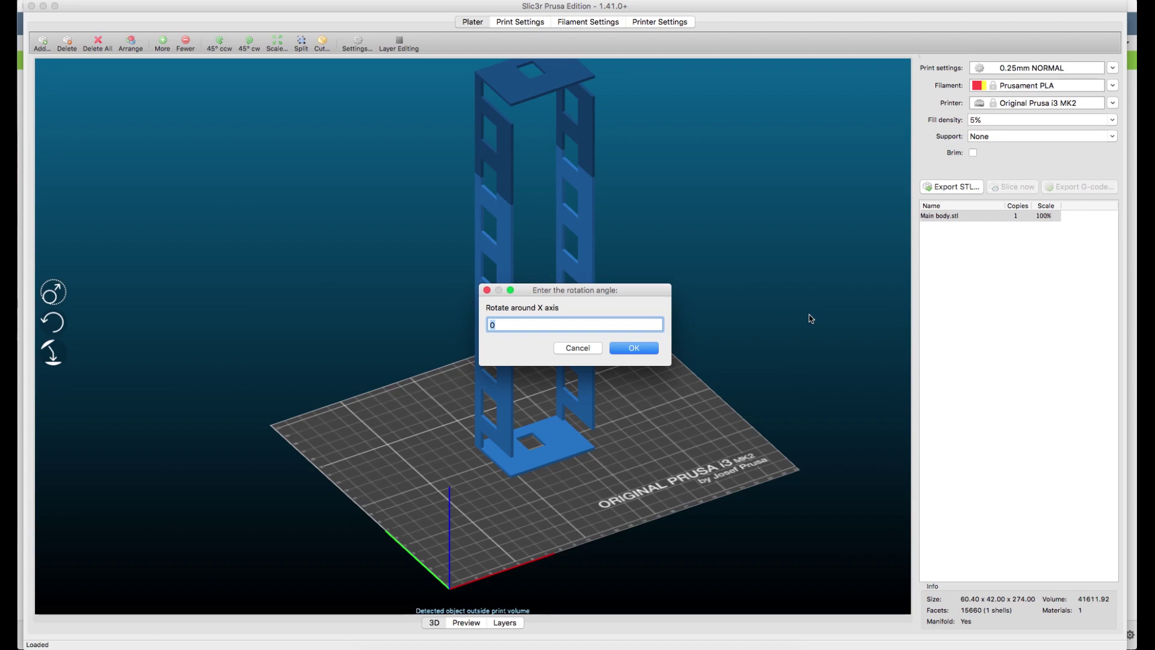
text(90)
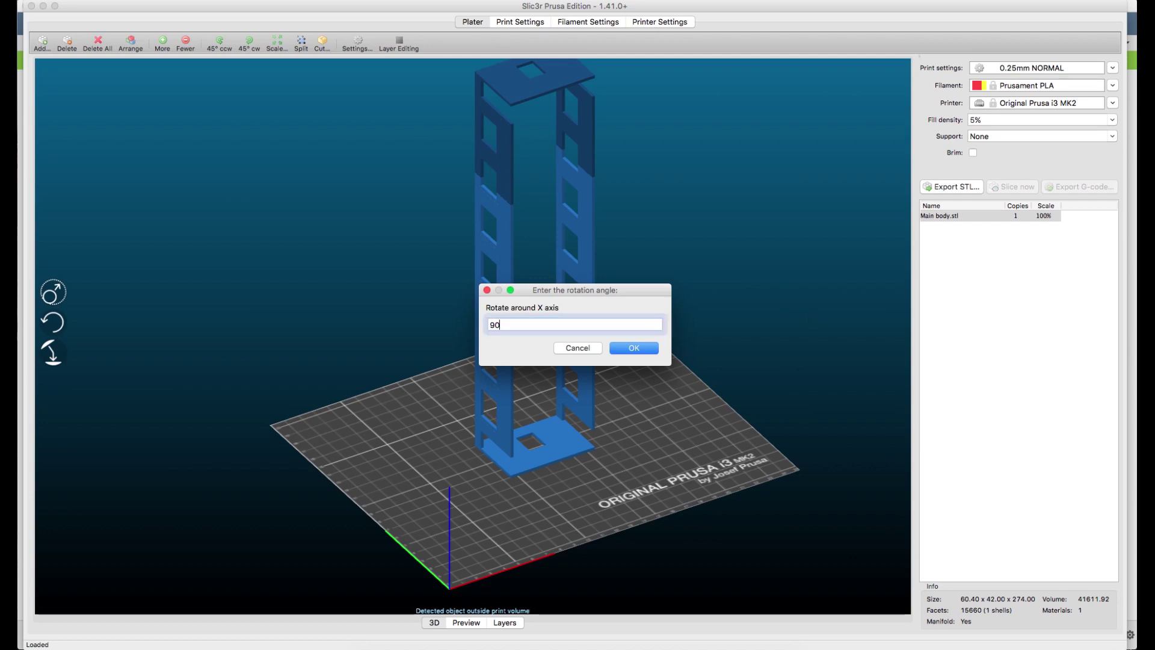
key(Return)
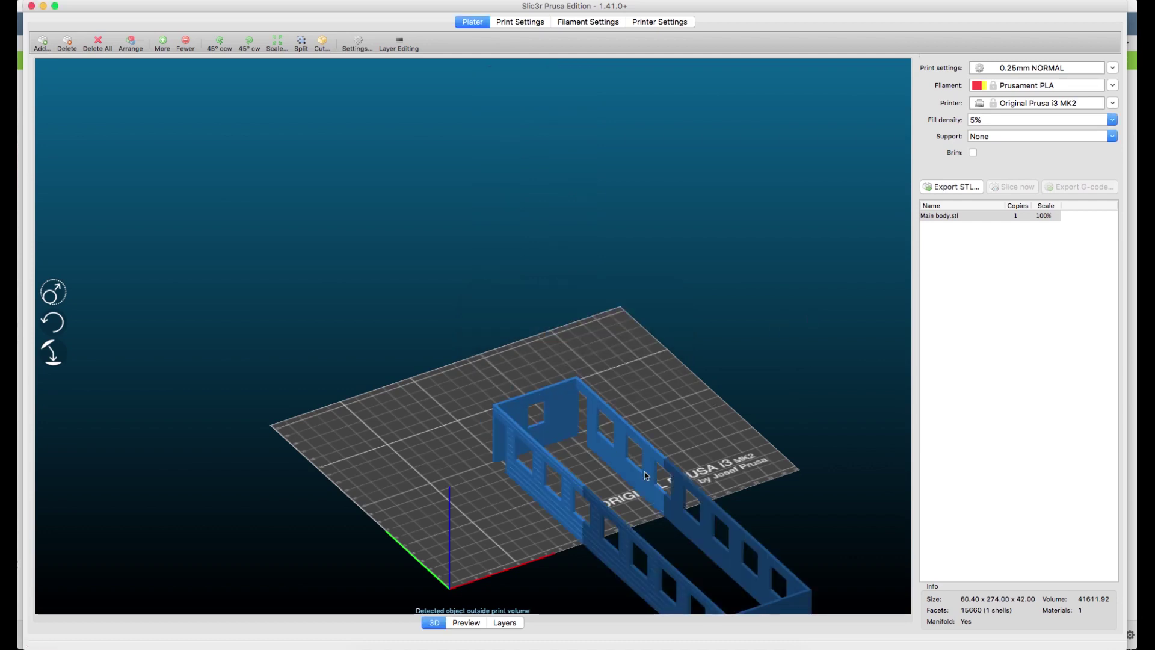
drag(645, 475, 555, 410)
- Rotate the main body 90° around the Z axis and shift it toward the middle of the bed
right_click(553, 417)
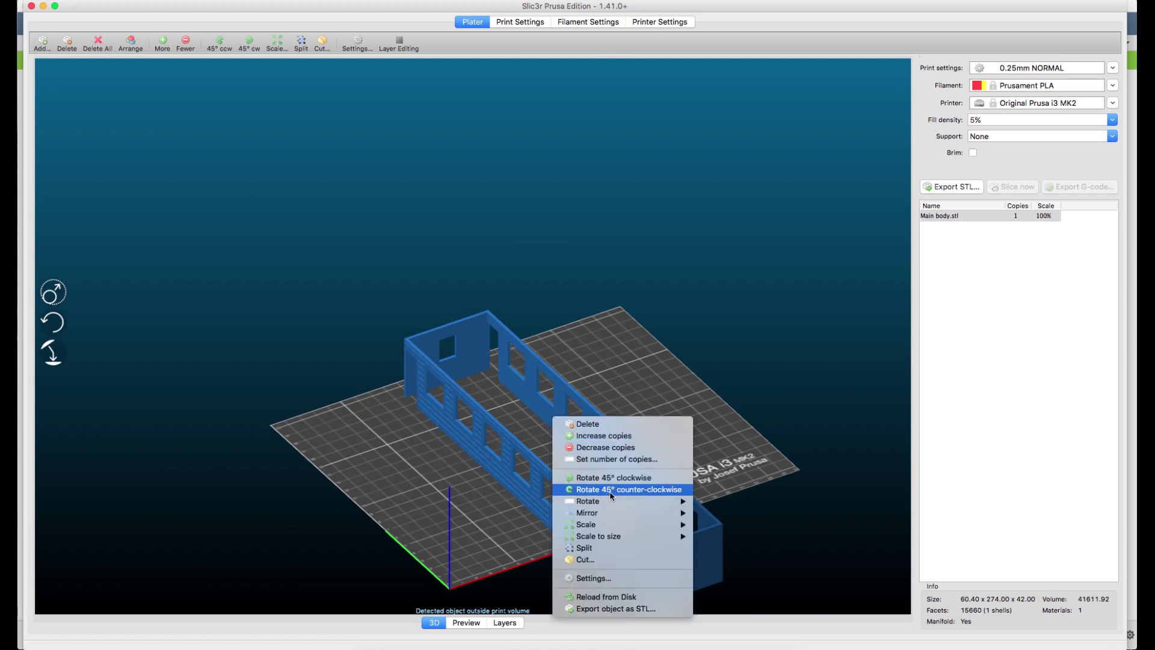
mouse_move(614, 503)
click(725, 527)
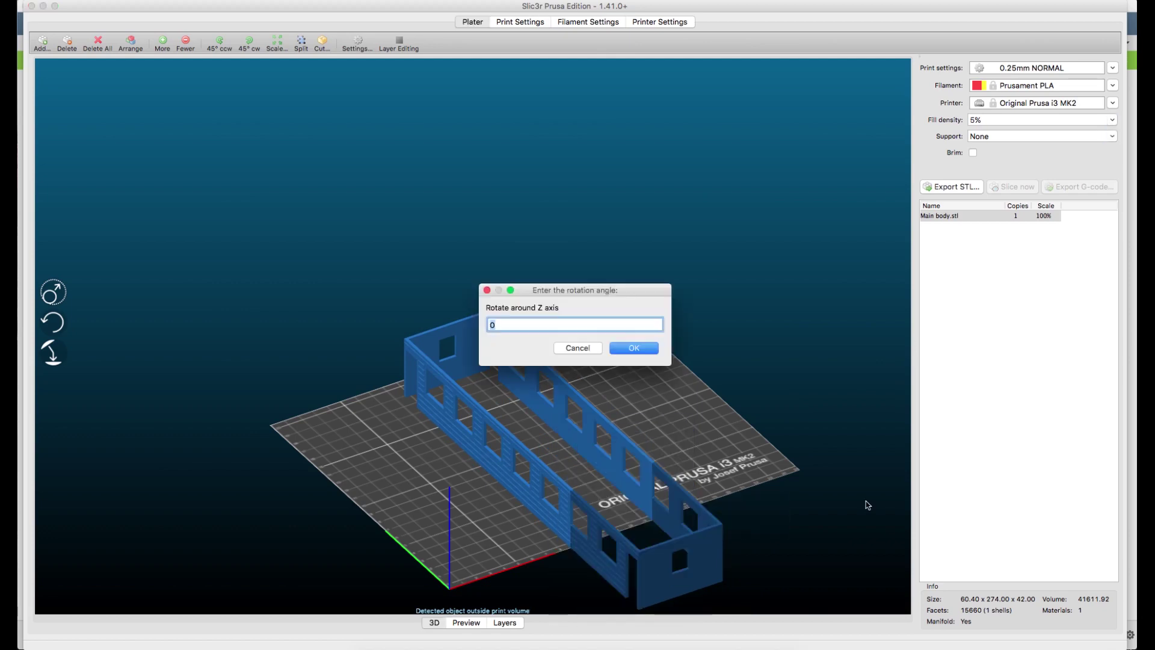
text(90)
key(Return)
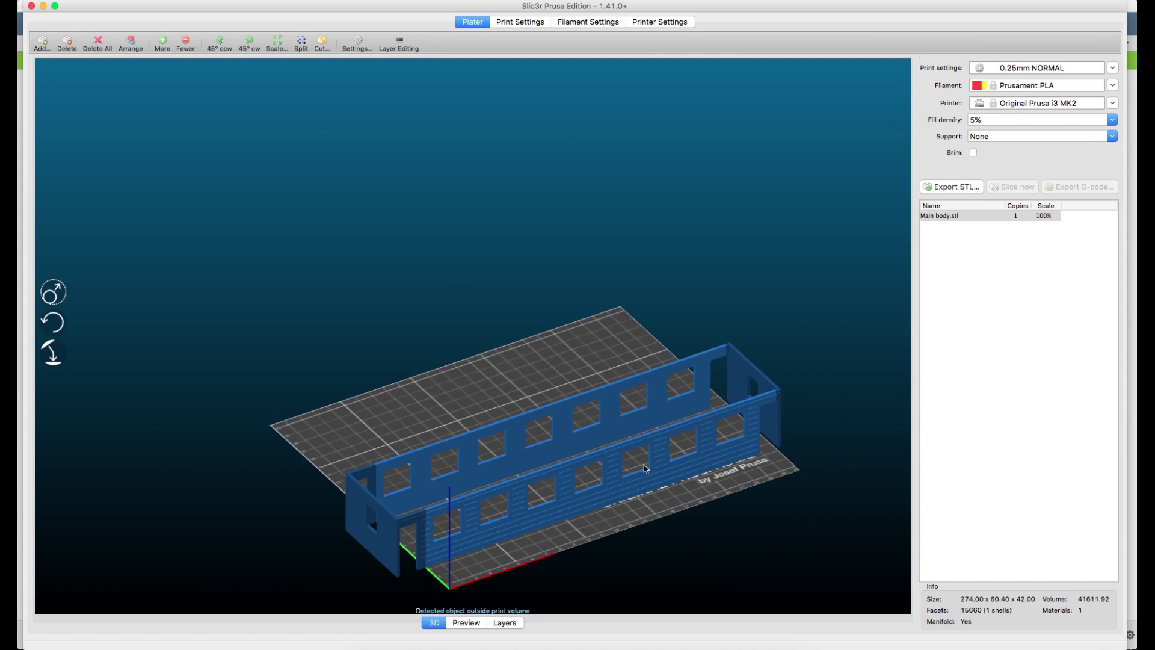
drag(615, 480, 577, 443)
- Set the main body's rotation around the Z axis to 45°, reposition it diagonally across the bed, and check its fit from above
right_click(572, 430)
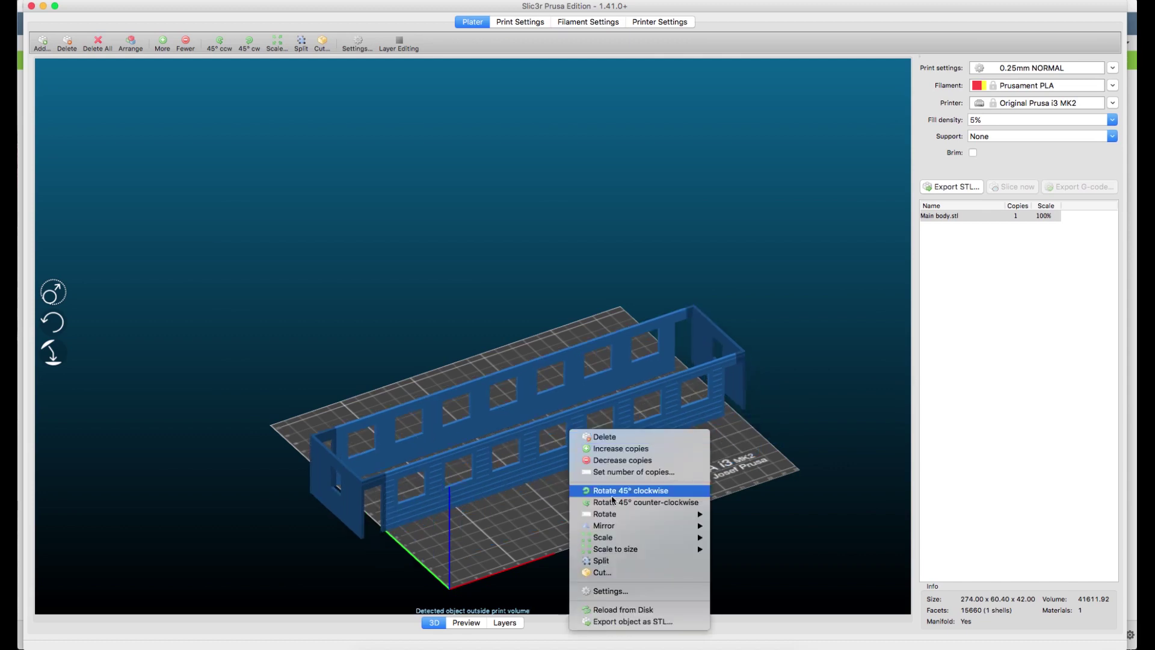
mouse_move(615, 514)
click(764, 537)
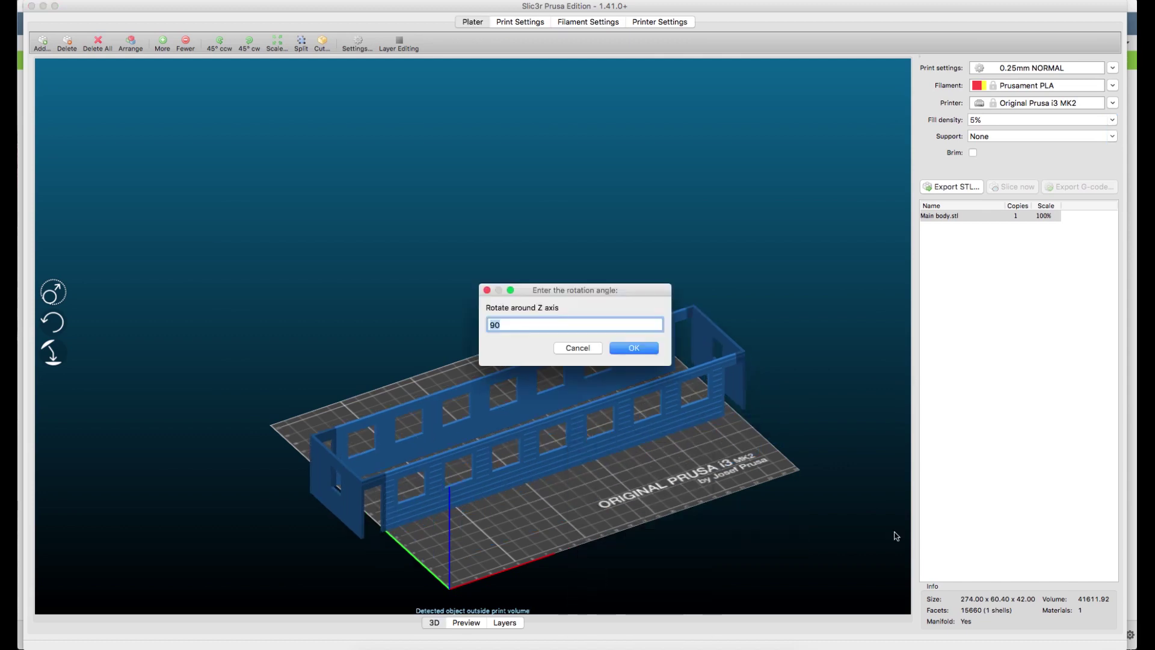
text(45)
key(Return)
mouse_move(662, 486)
mouse_down()
mouse_move(677, 499)
mouse_move(661, 475)
mouse_move(664, 446)
mouse_move(664, 472)
mouse_up()
right_click(604, 494)
click(603, 496)
drag(603, 496, 542, 551)
drag(631, 456, 632, 458)
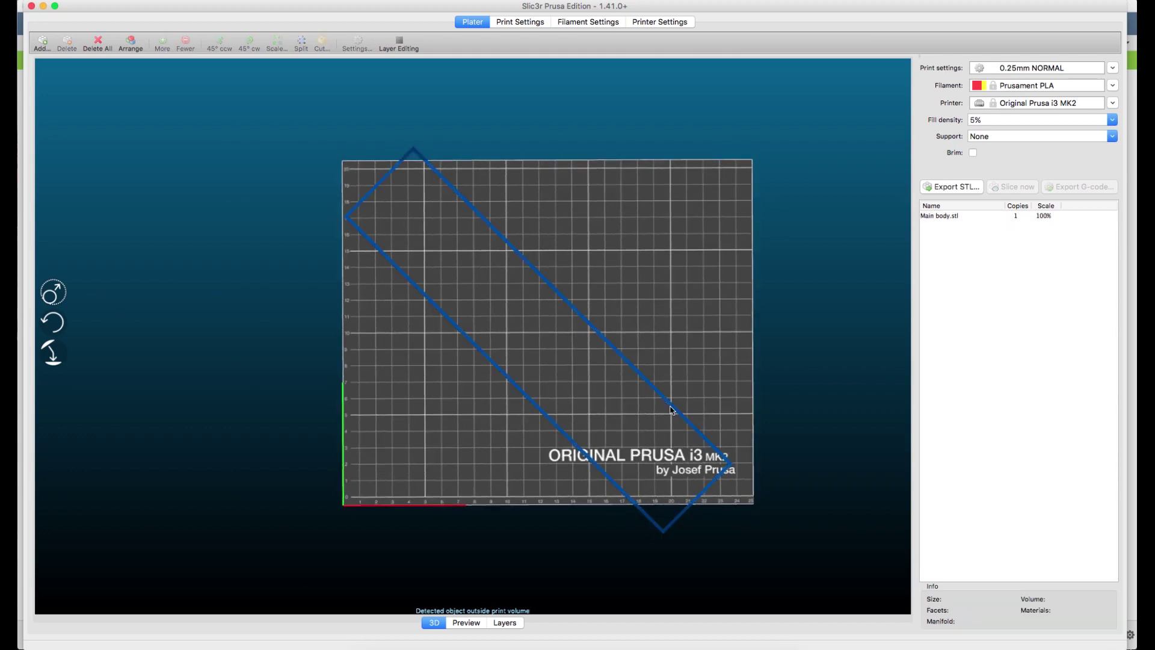
- Set the main body's rotation around the Z axis to 50°, reposition it on the bed, and check its fit in 3D
drag(677, 405, 667, 415)
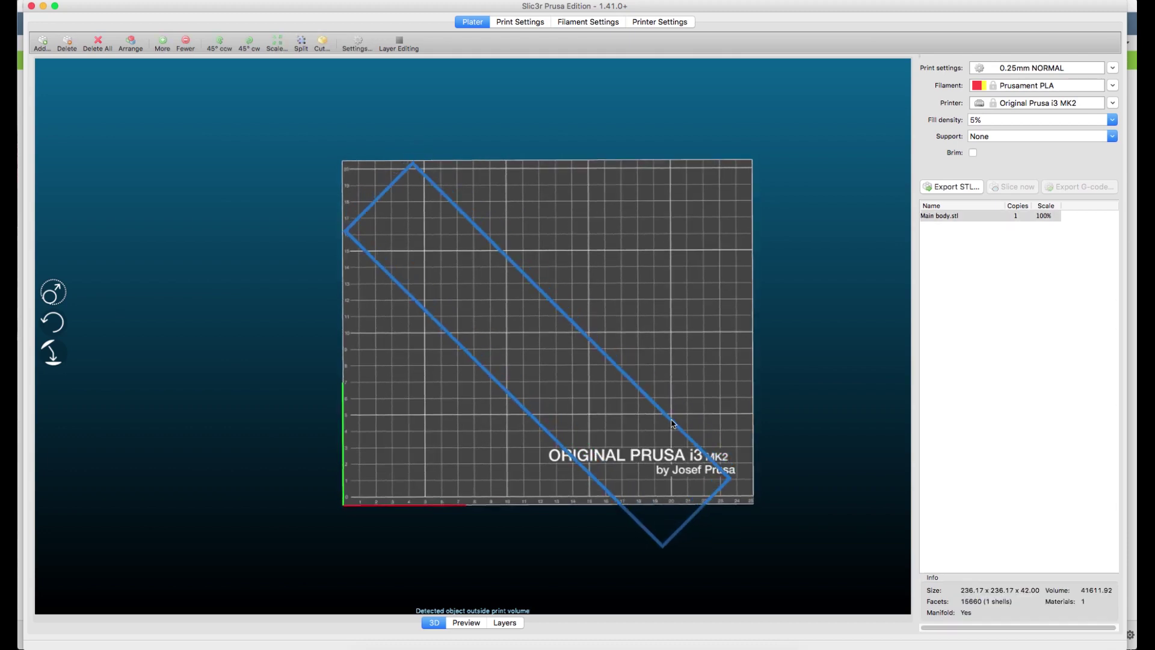
right_click(668, 415)
mouse_move(717, 504)
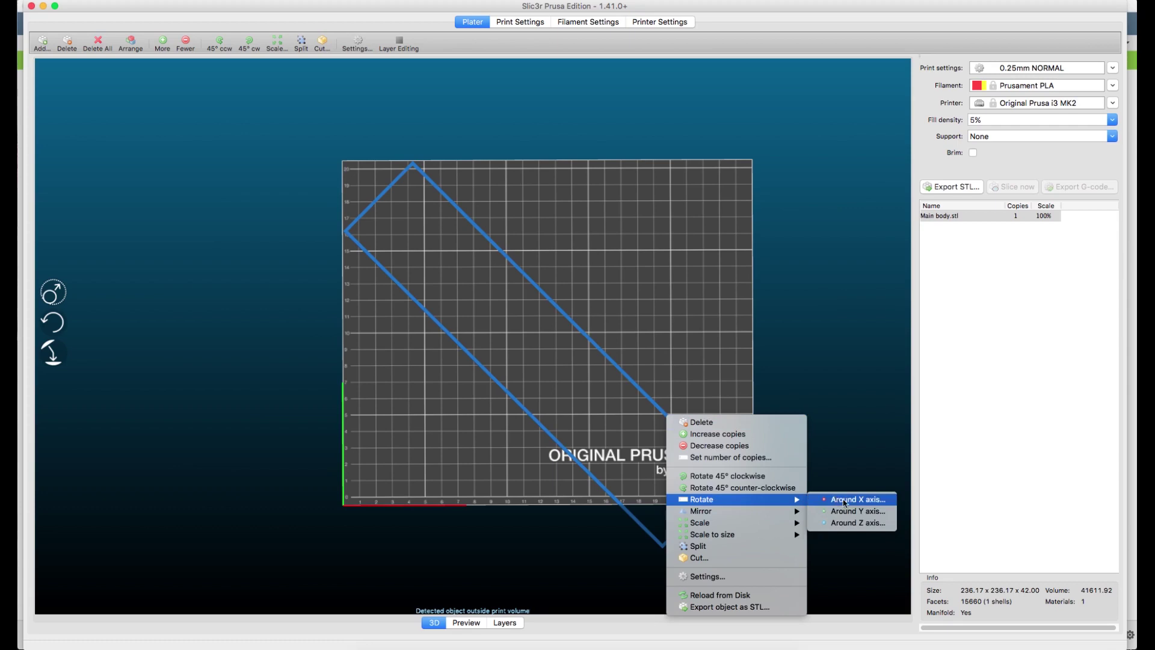
click(857, 522)
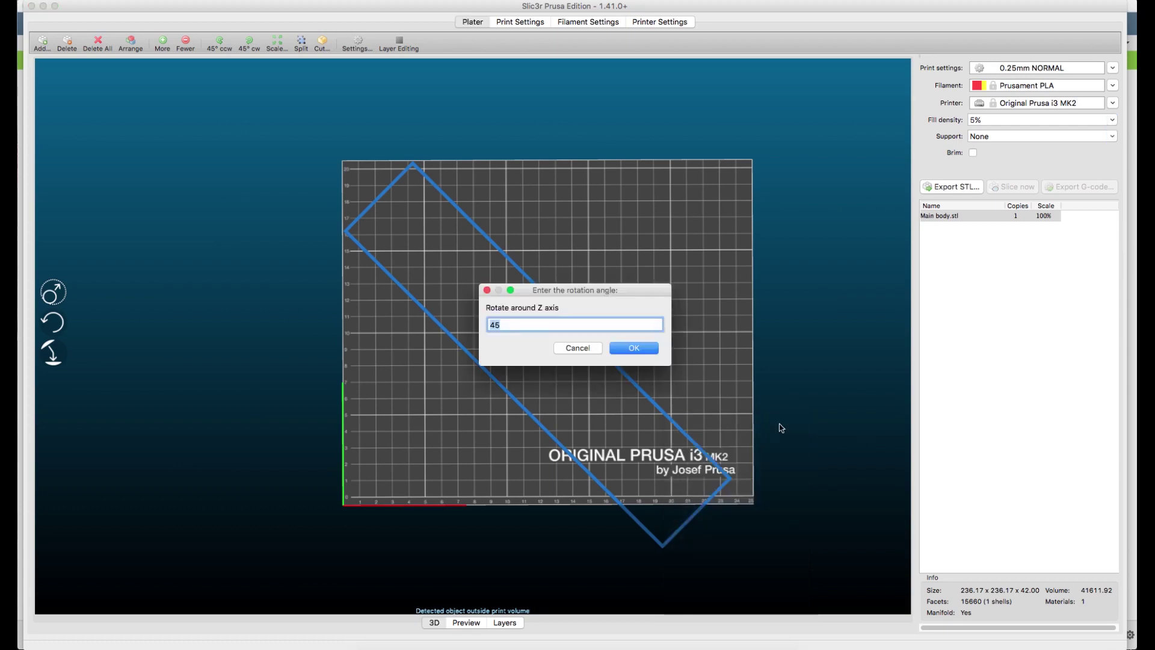
text(50)
key(Return)
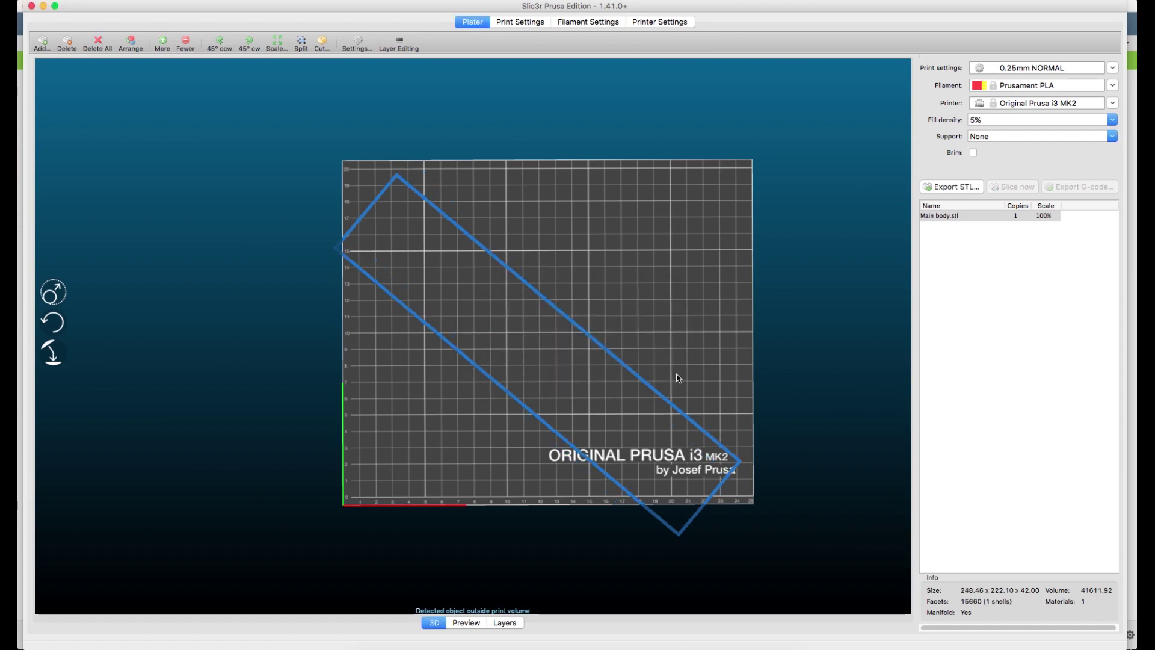
drag(658, 392, 669, 382)
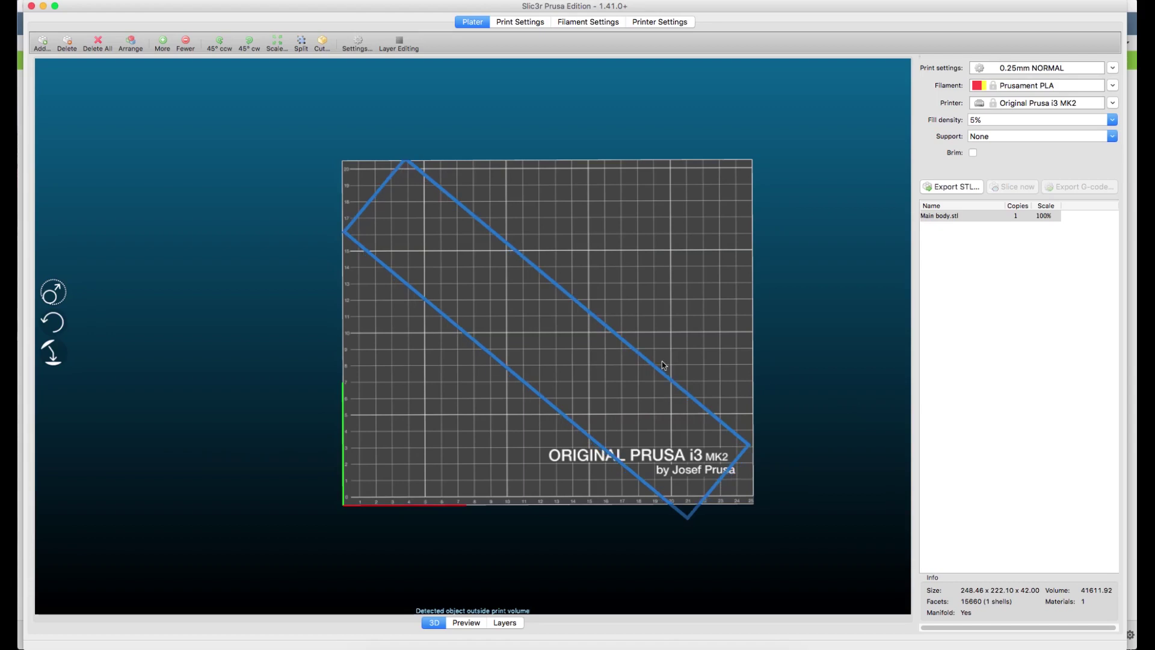
key(0)
drag(660, 377, 553, 445)
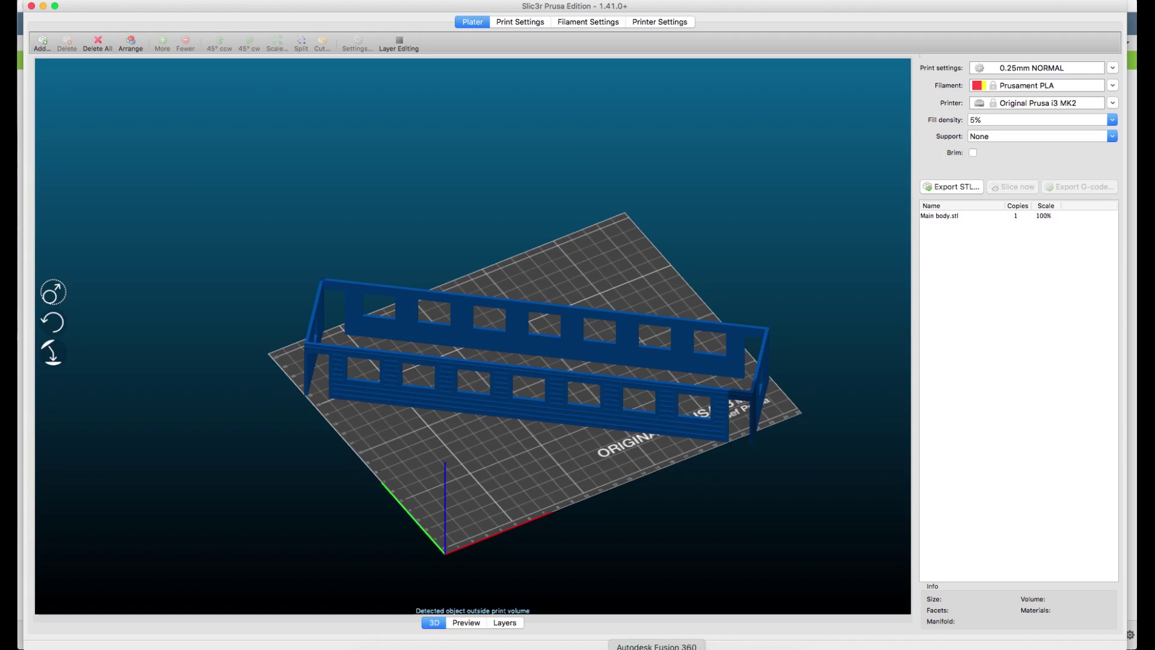
- Switch to Fusion 360, hide the roof print adapted body, and show the Body component
click(656, 648)
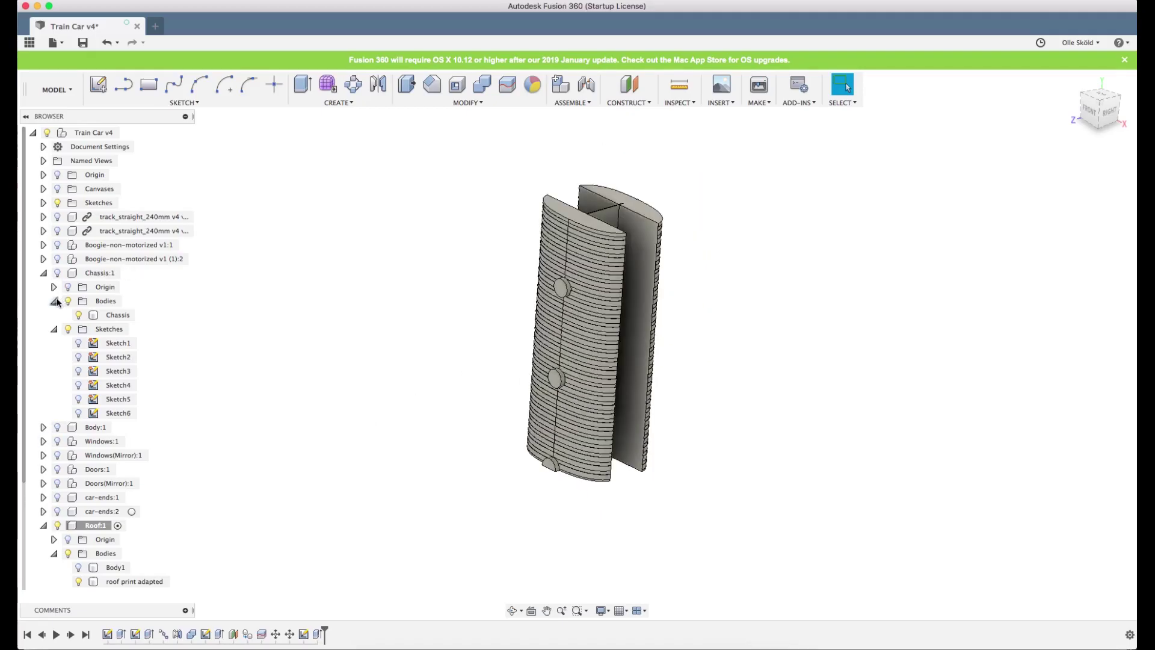
click(43, 273)
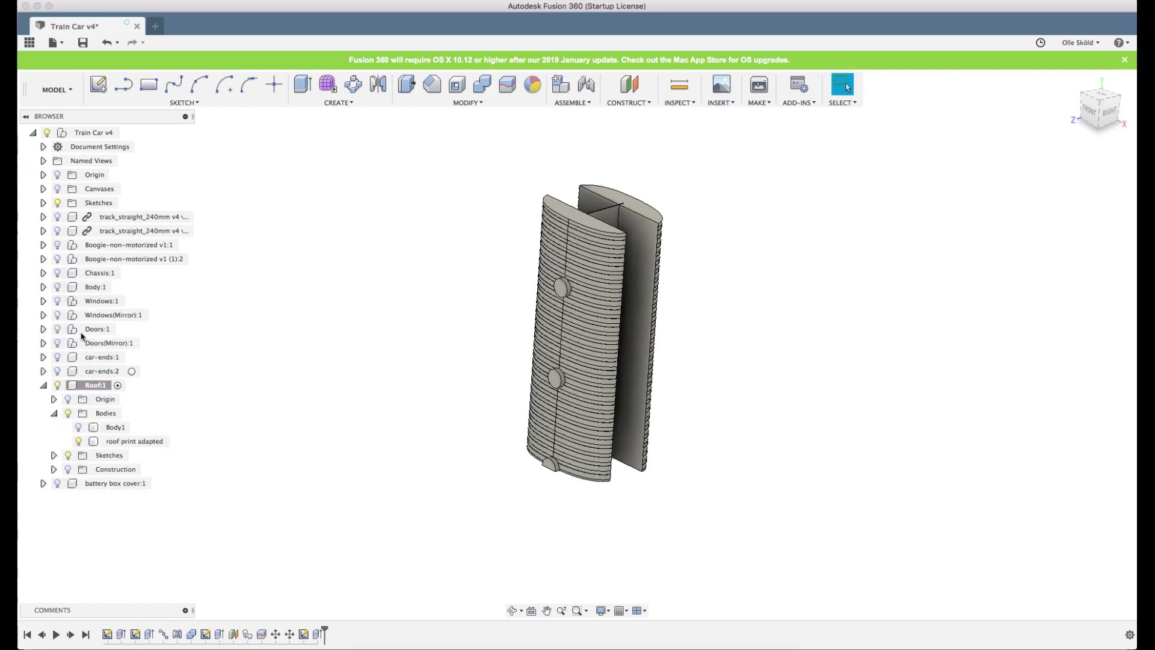
click(79, 441)
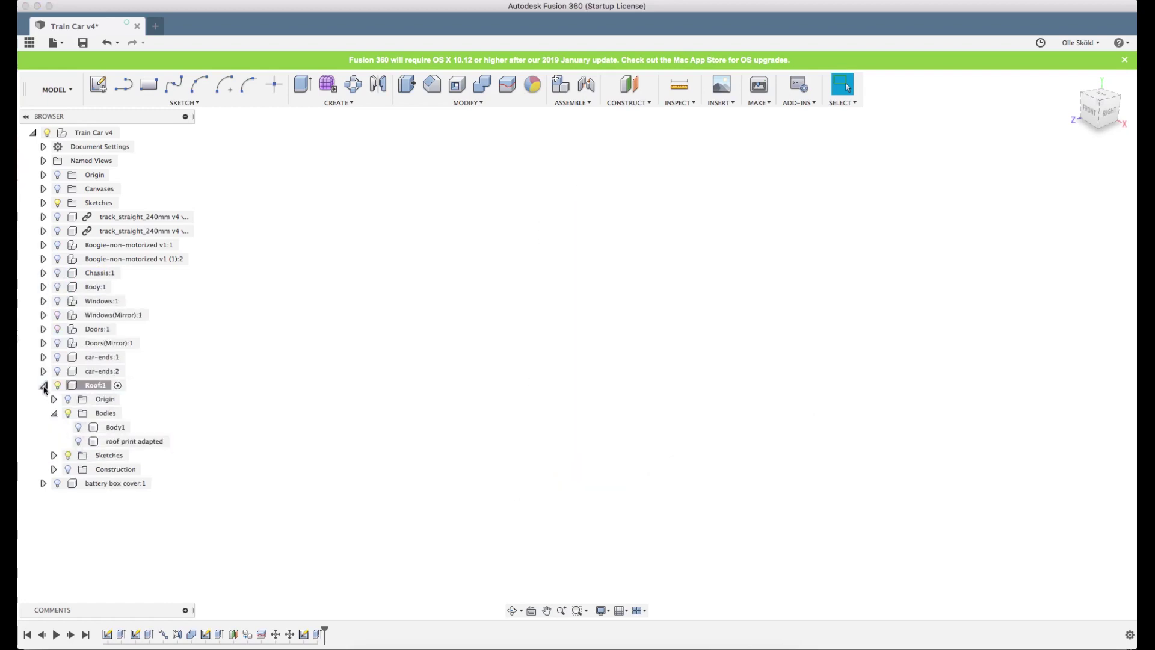
click(44, 385)
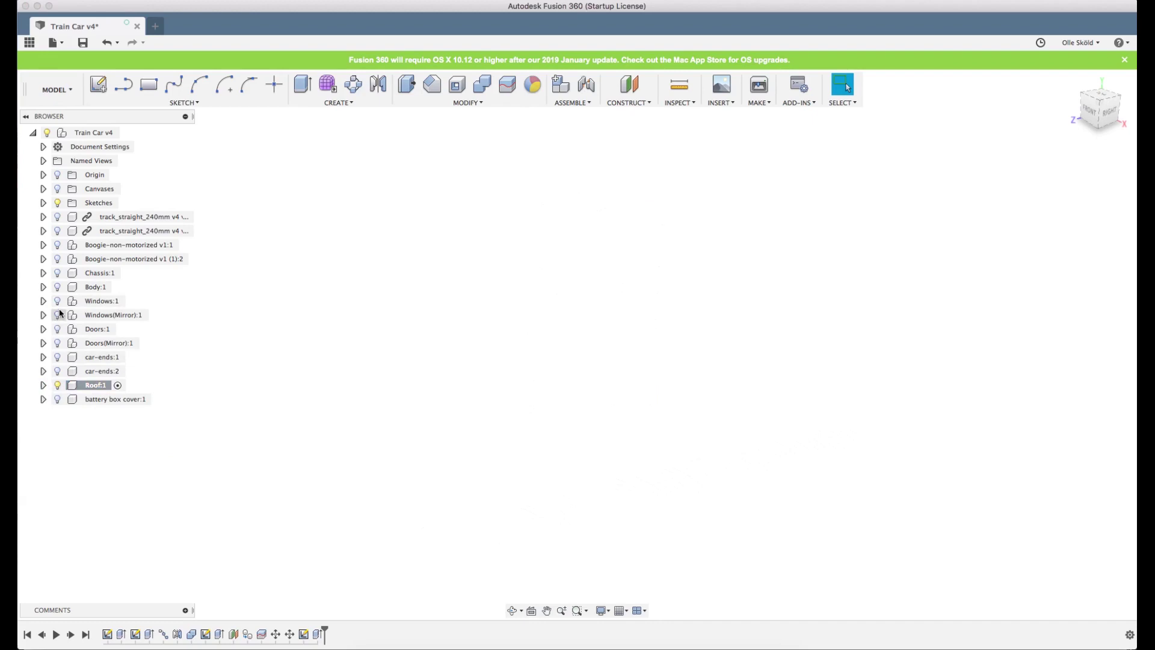
click(57, 287)
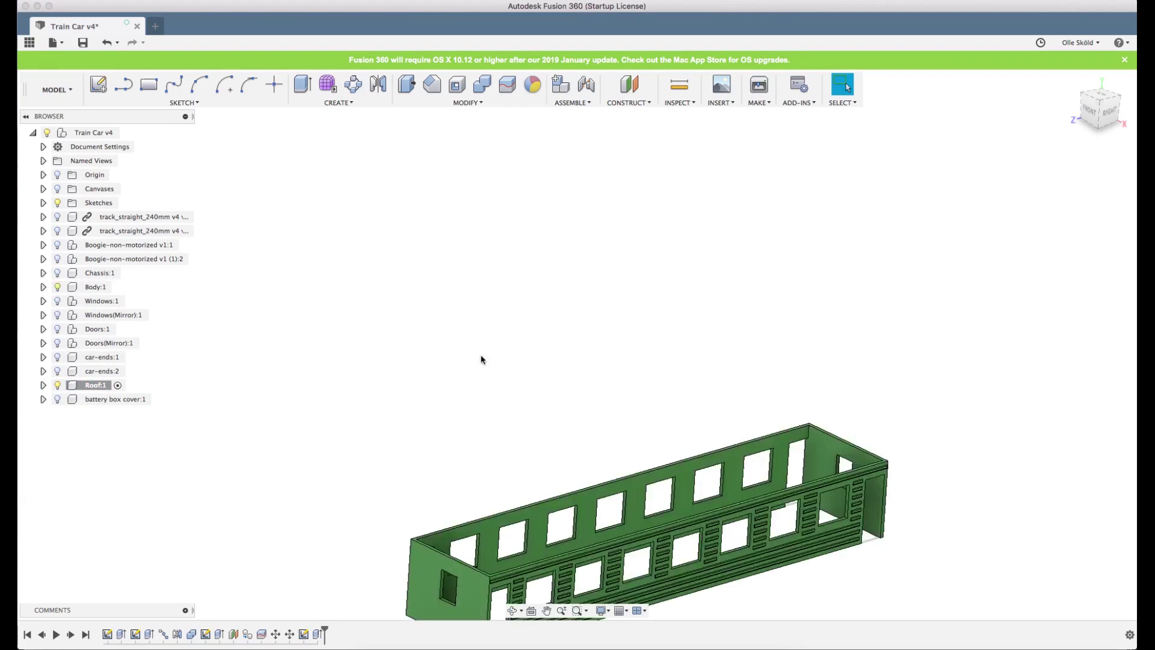
scroll(565, 302, down, 2)
scroll(569, 346, up, 5)
mouse_move(698, 442)
shift+middle_down()
mouse_move(662, 439)
mouse_move(689, 435)
shift+middle_up()
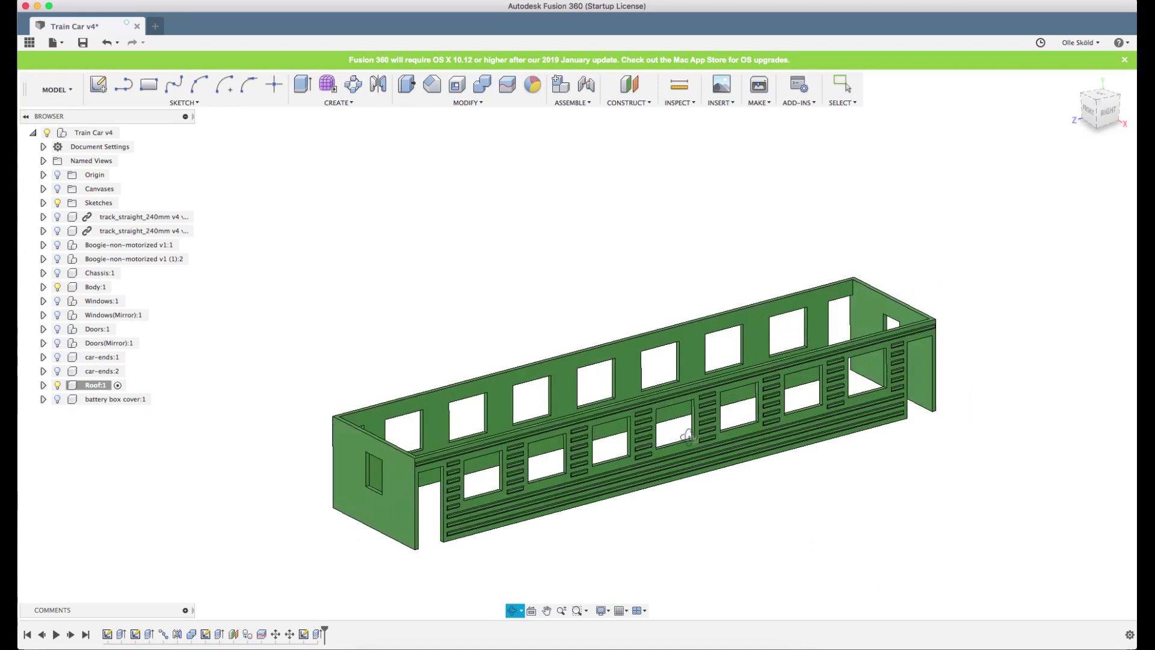
key(Escape)
scroll(658, 482, up, 2)
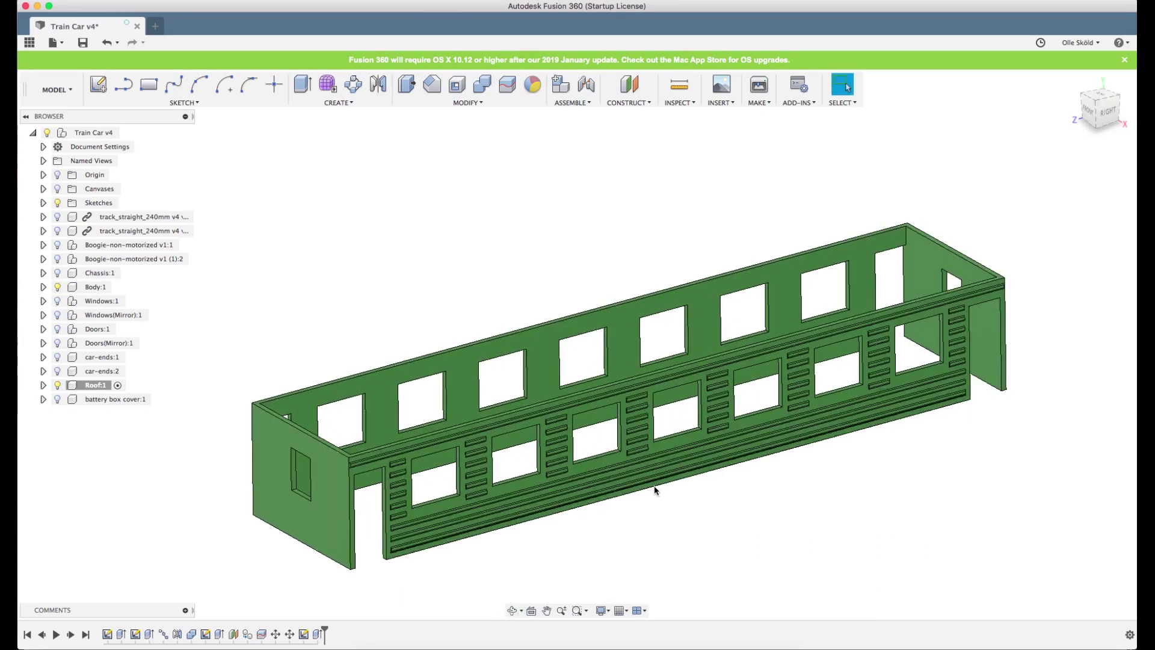
click(322, 486)
right_click(328, 481)
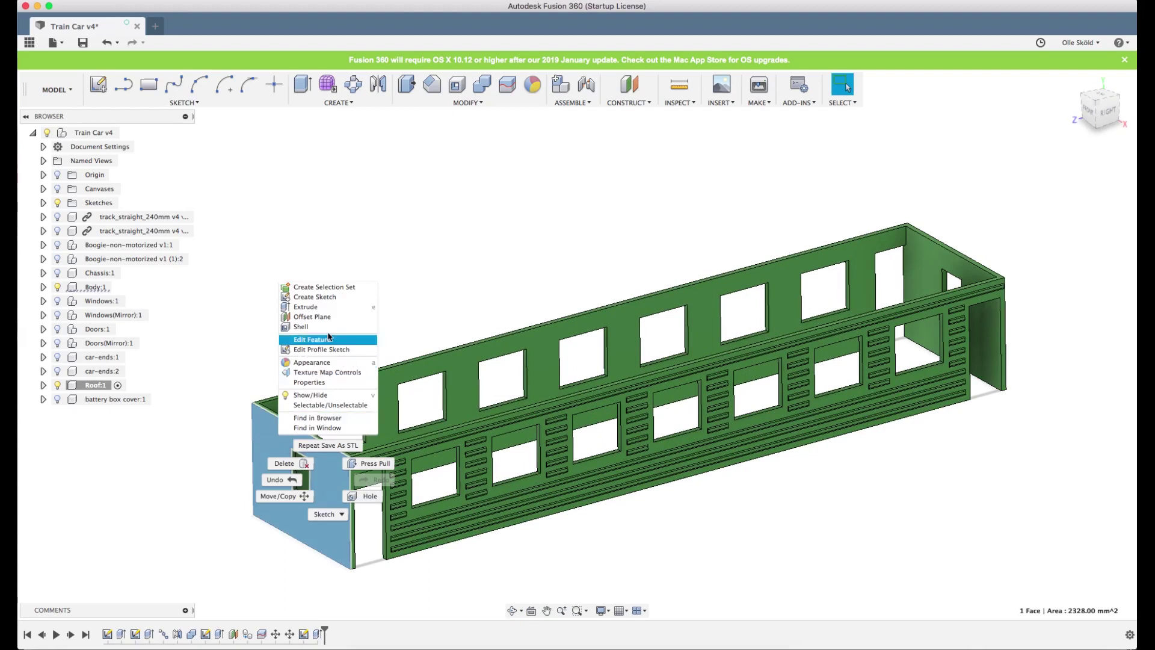
click(331, 317)
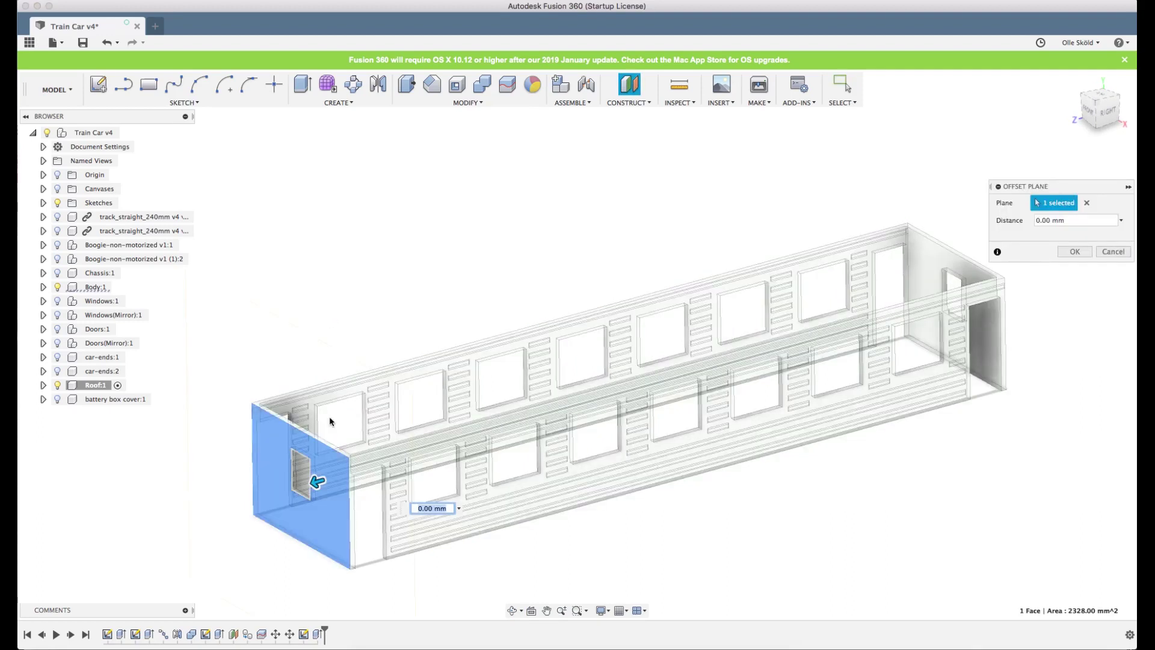
click(1113, 251)
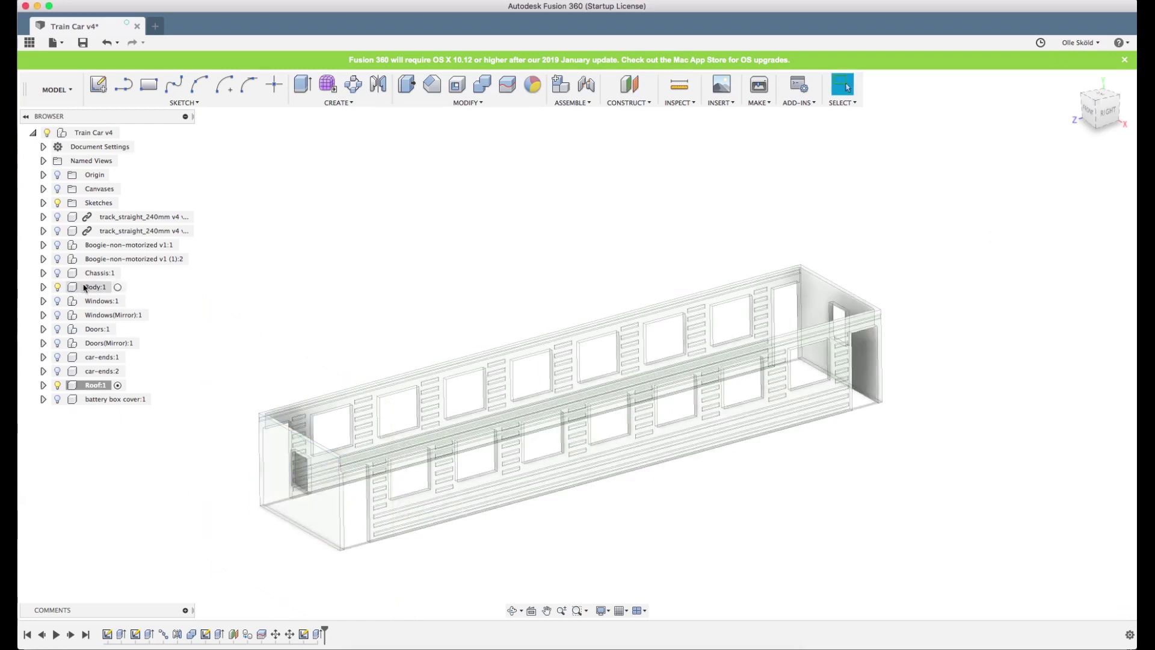
- Activate the Body component and create an offset plane at -120 mm from the car body's end face, between two windows
right_click(89, 288)
click(112, 295)
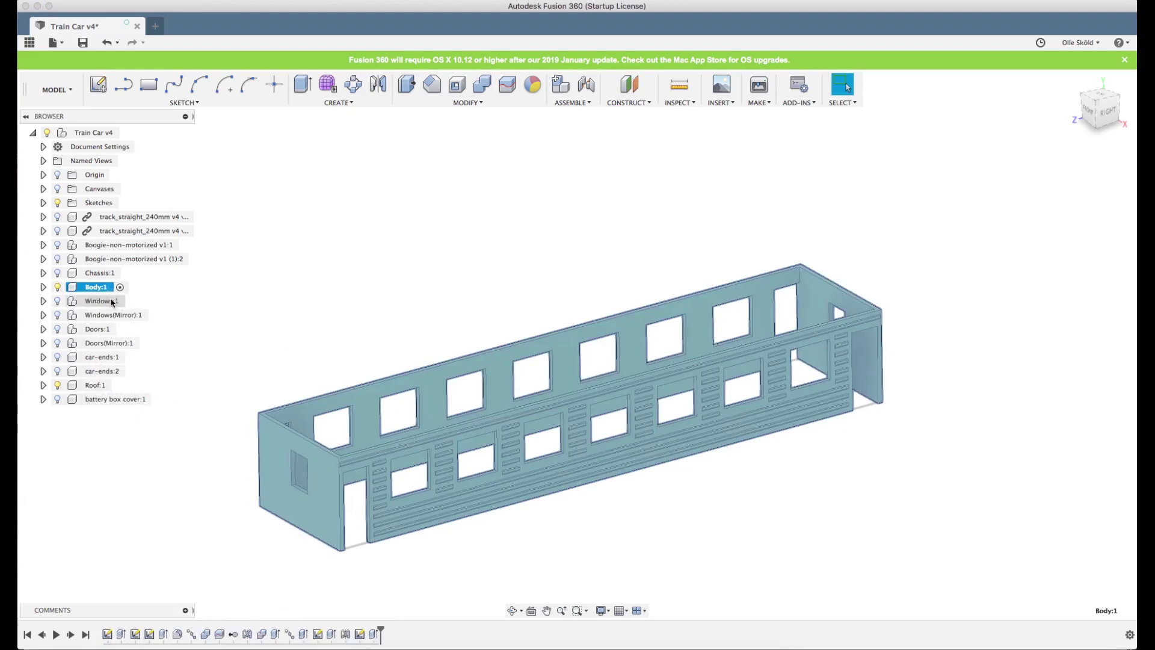
click(312, 523)
right_click(319, 514)
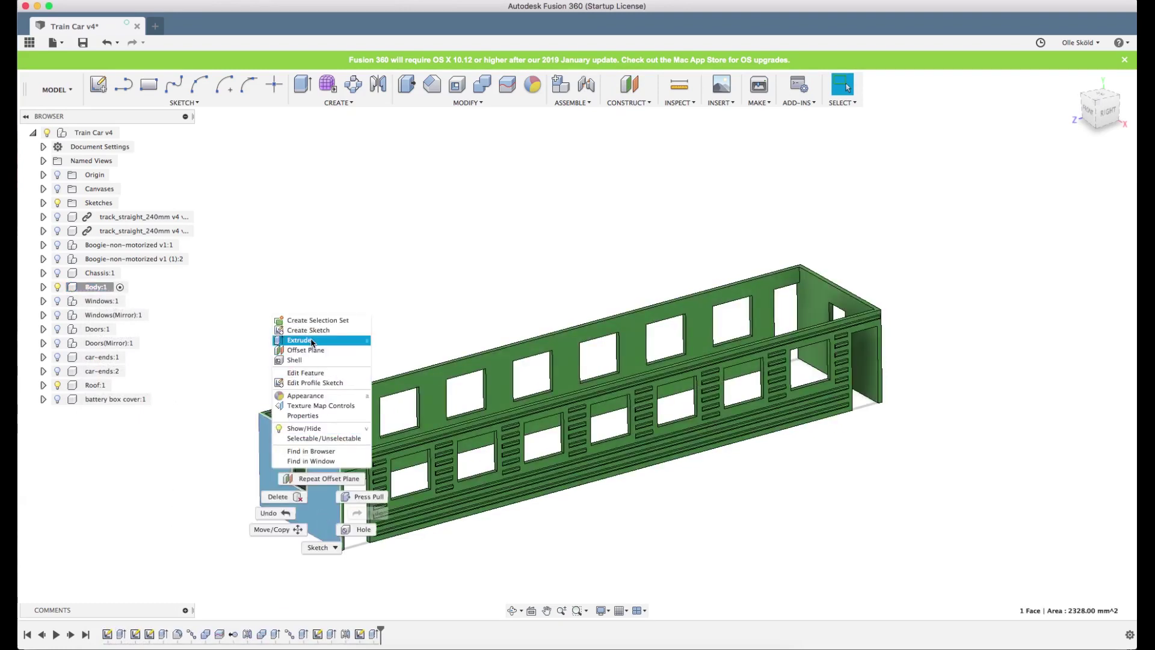
click(307, 350)
drag(311, 516, 544, 447)
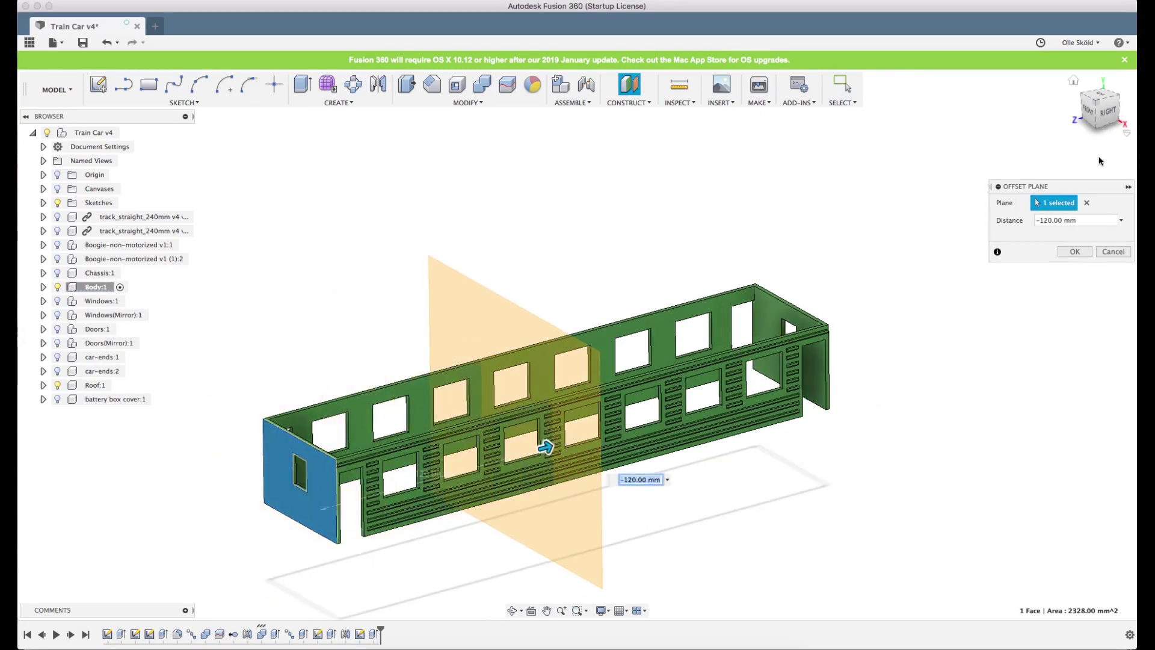
click(1108, 111)
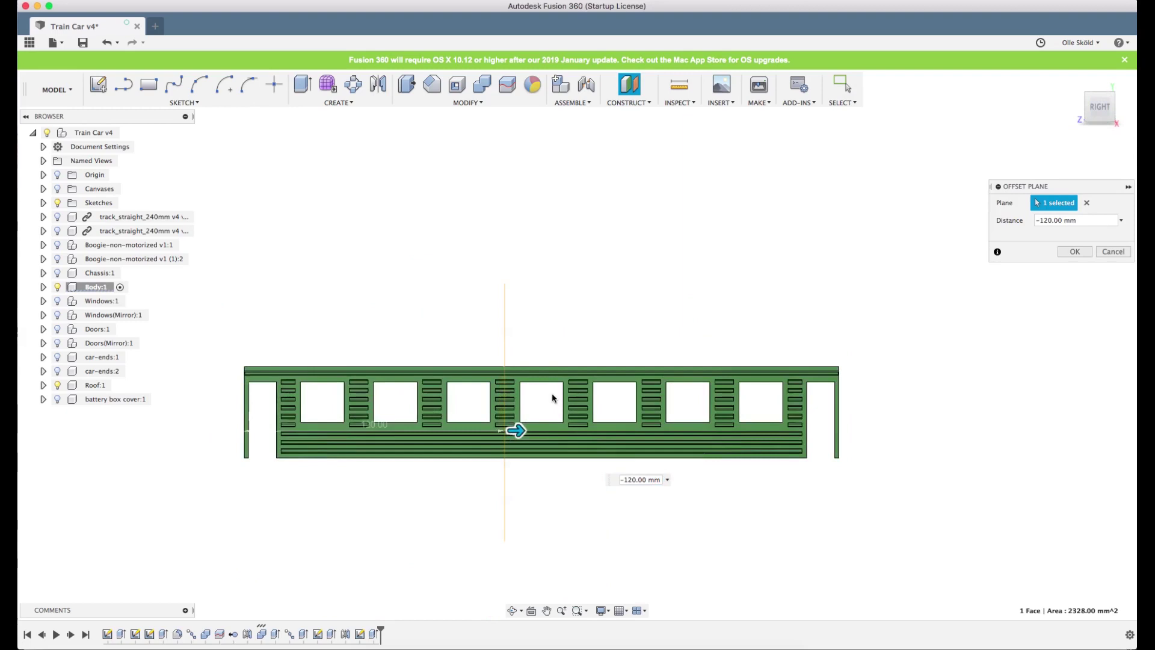
scroll(486, 449, up, 5)
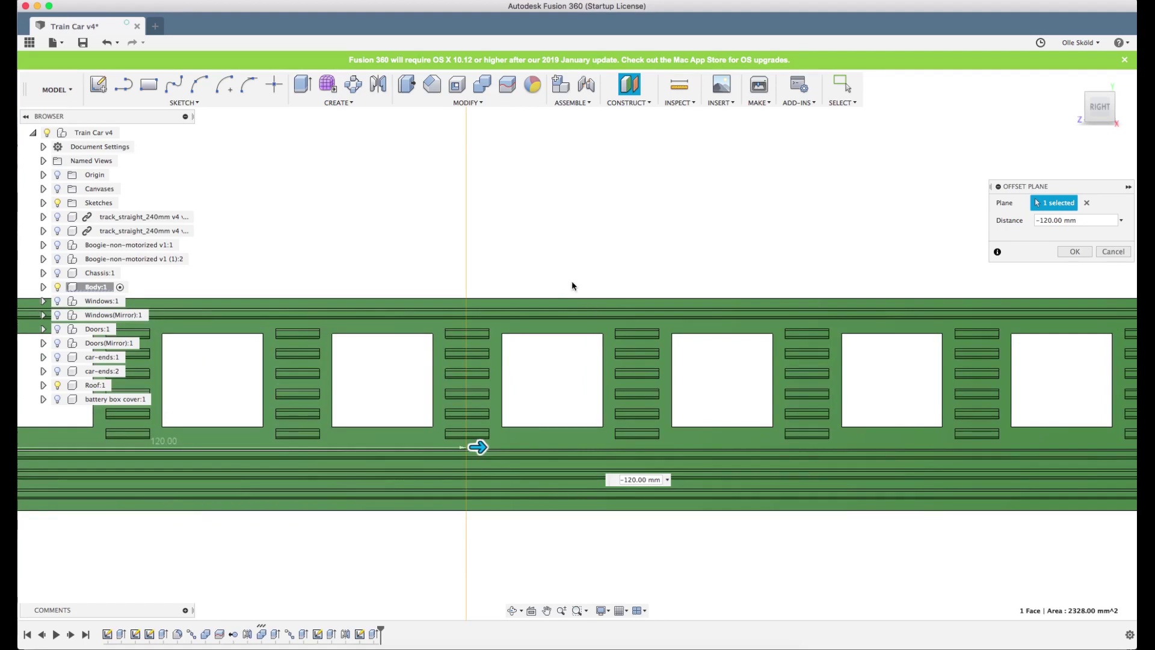
scroll(571, 286, down, 1)
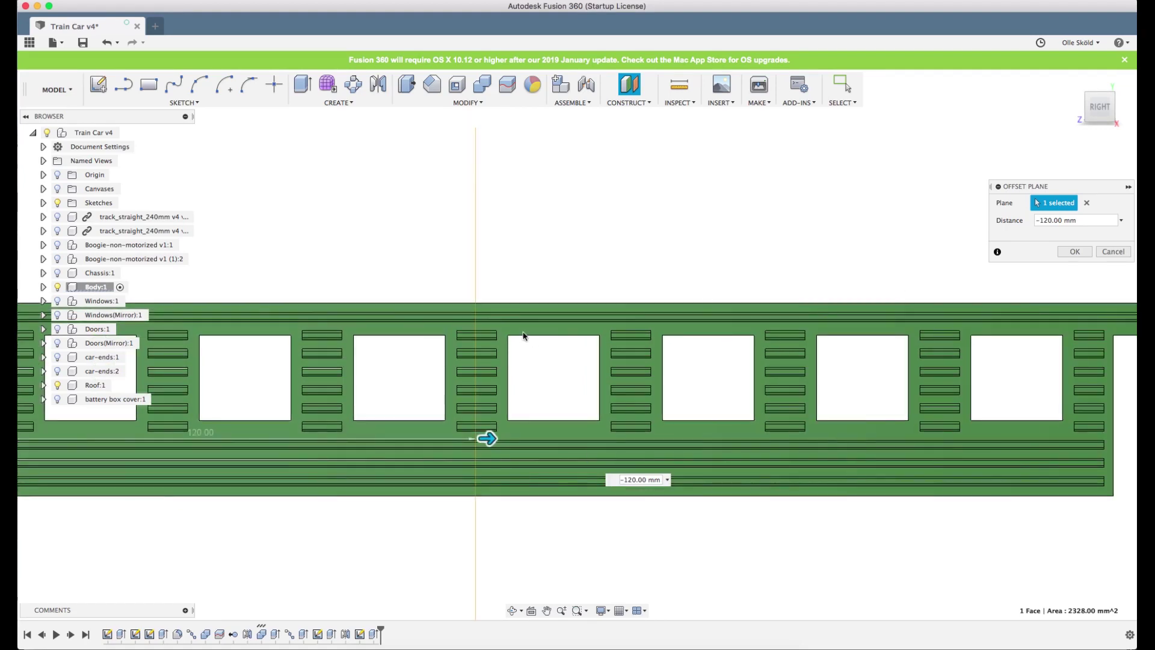
scroll(675, 274, down, 2)
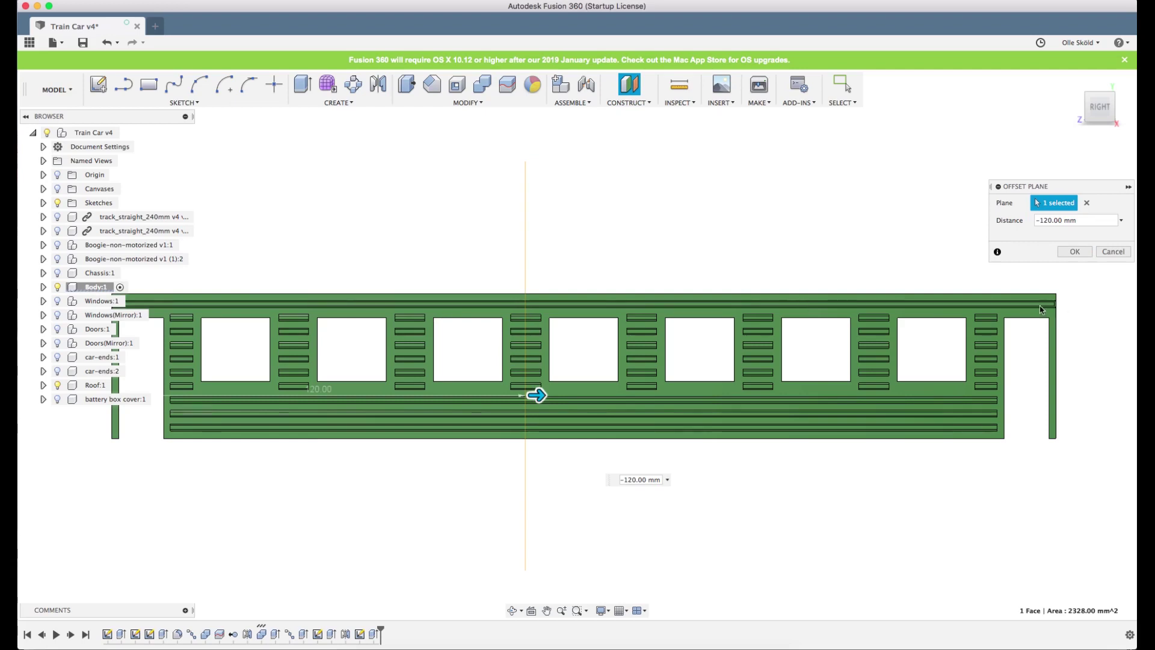
click(1072, 252)
- Split the main body in two using the new offset plane as the splitting tool
scroll(704, 160, down, 4)
shift+middle_drag(702, 176, 731, 226)
scroll(719, 200, up, 3)
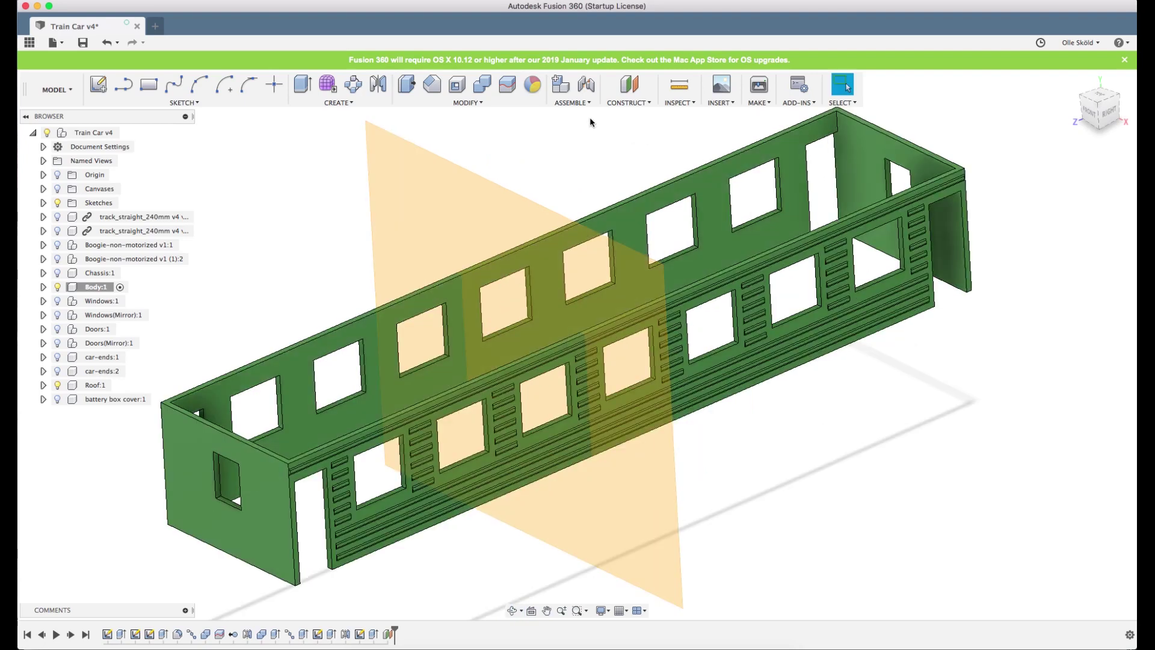
click(508, 87)
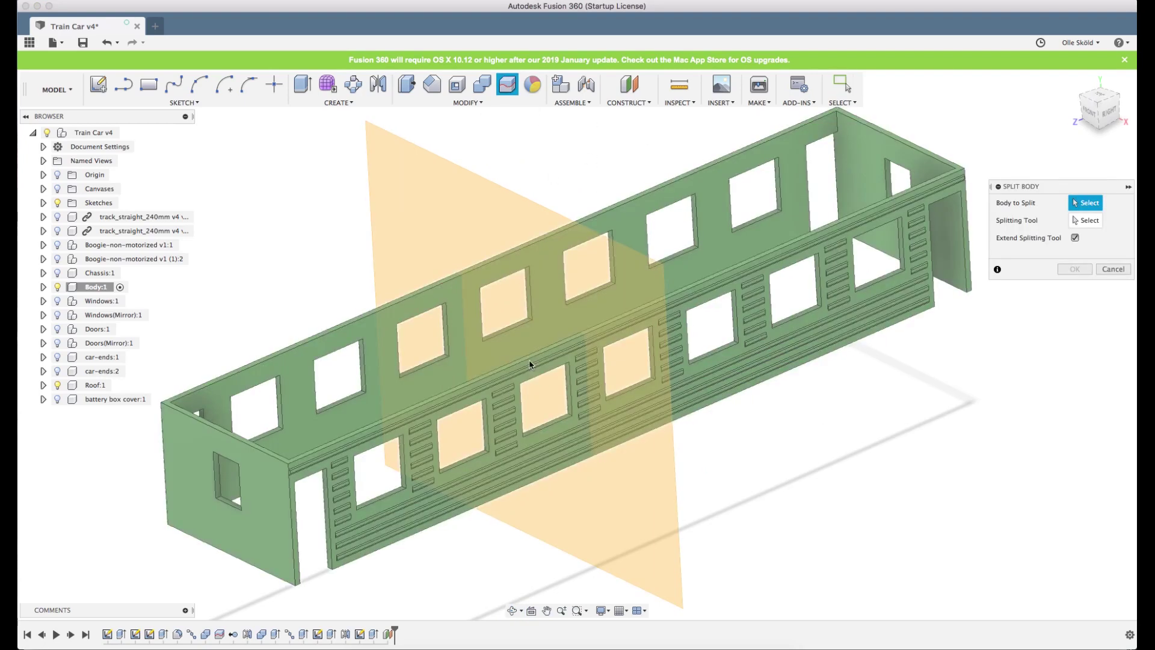
scroll(369, 391, down, 1)
click(371, 394)
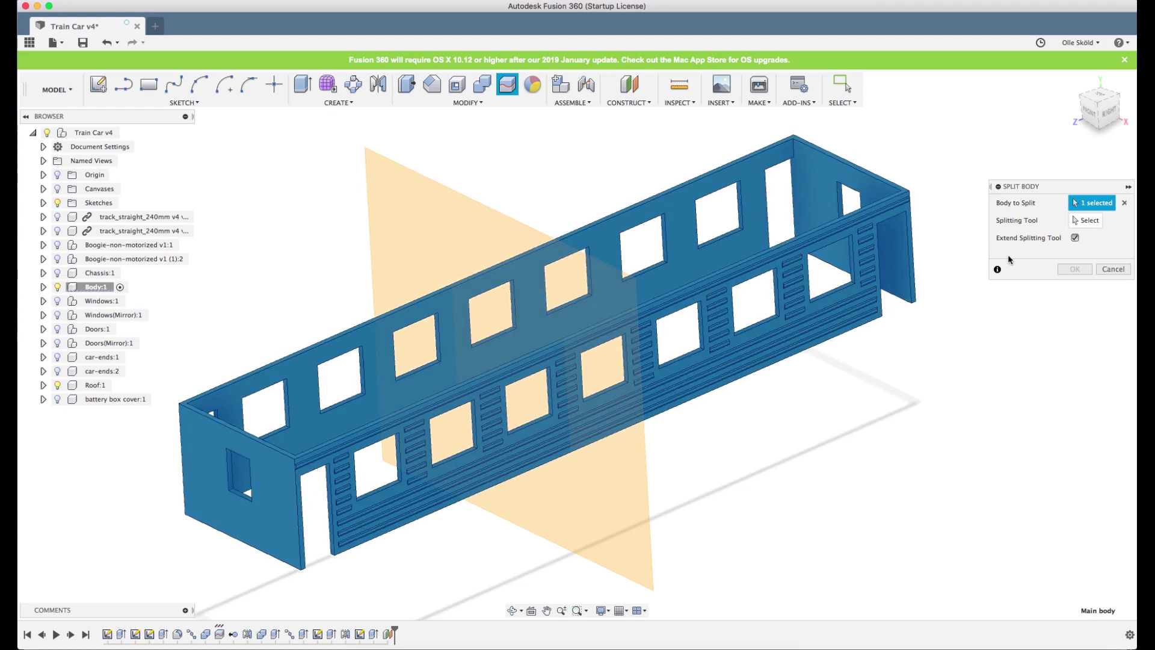
click(1090, 220)
click(410, 222)
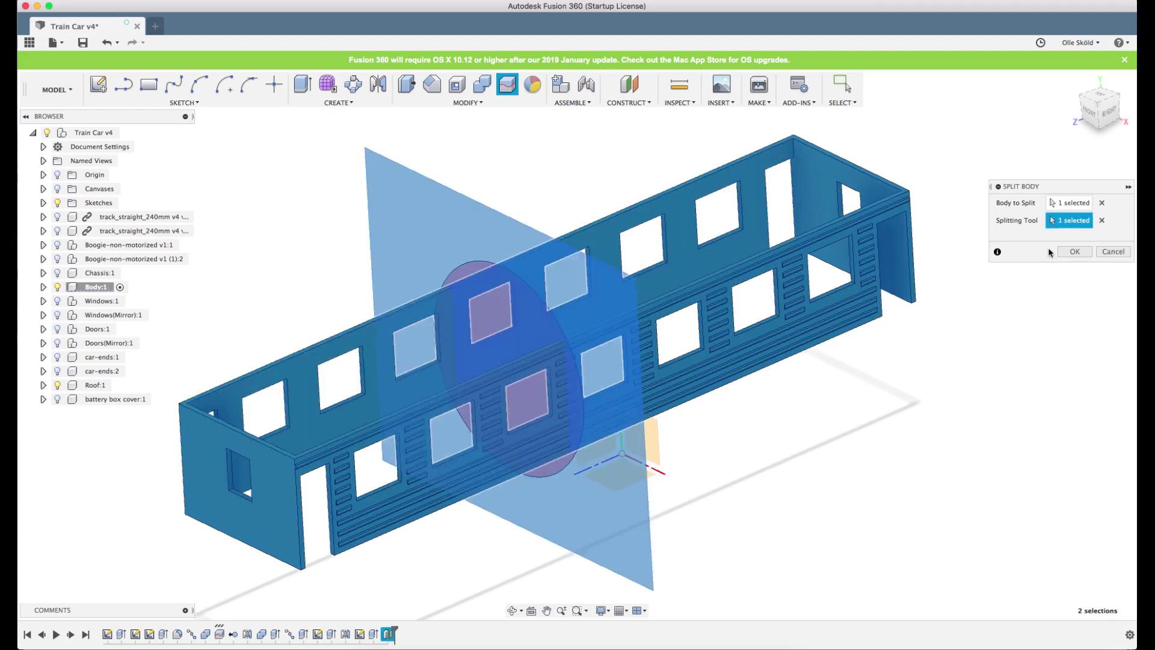
click(1067, 255)
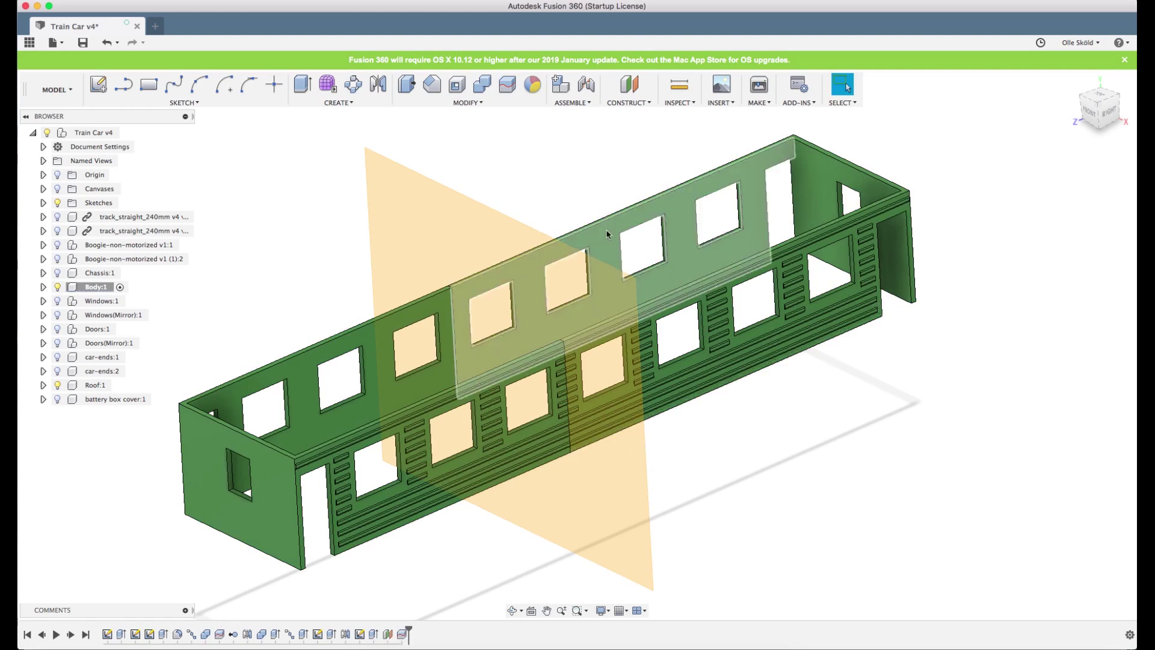
- Show the Chassis component and expand the Chassis and Body components to list their bodies
scroll(606, 234, down, 3)
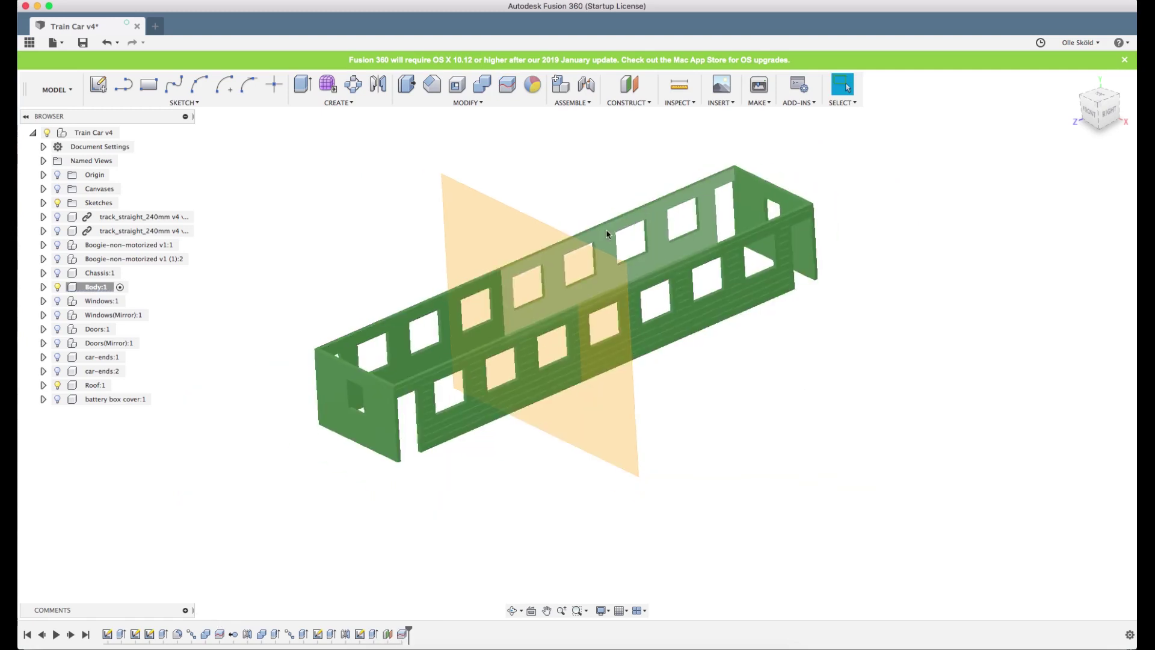
click(61, 274)
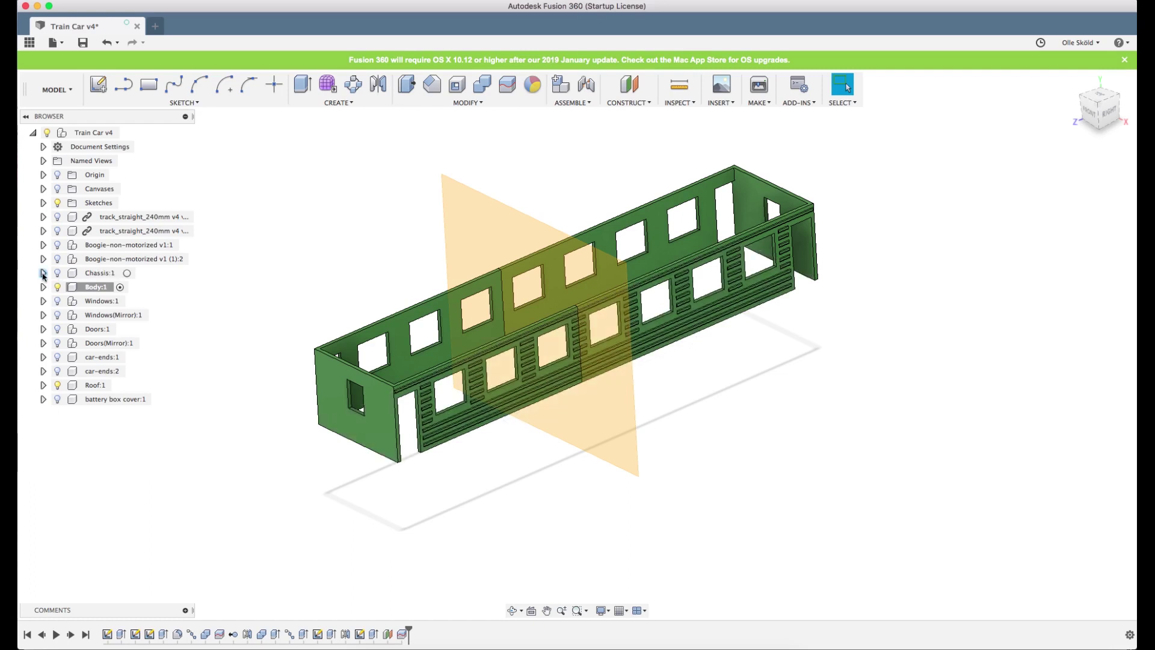
click(44, 274)
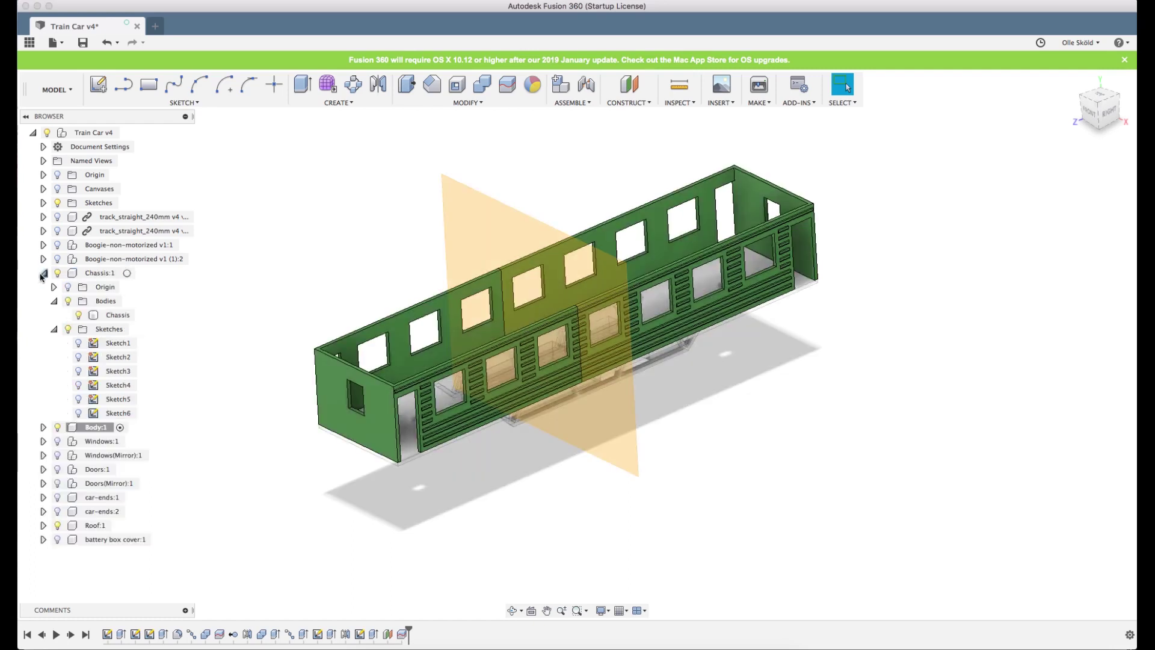
click(43, 427)
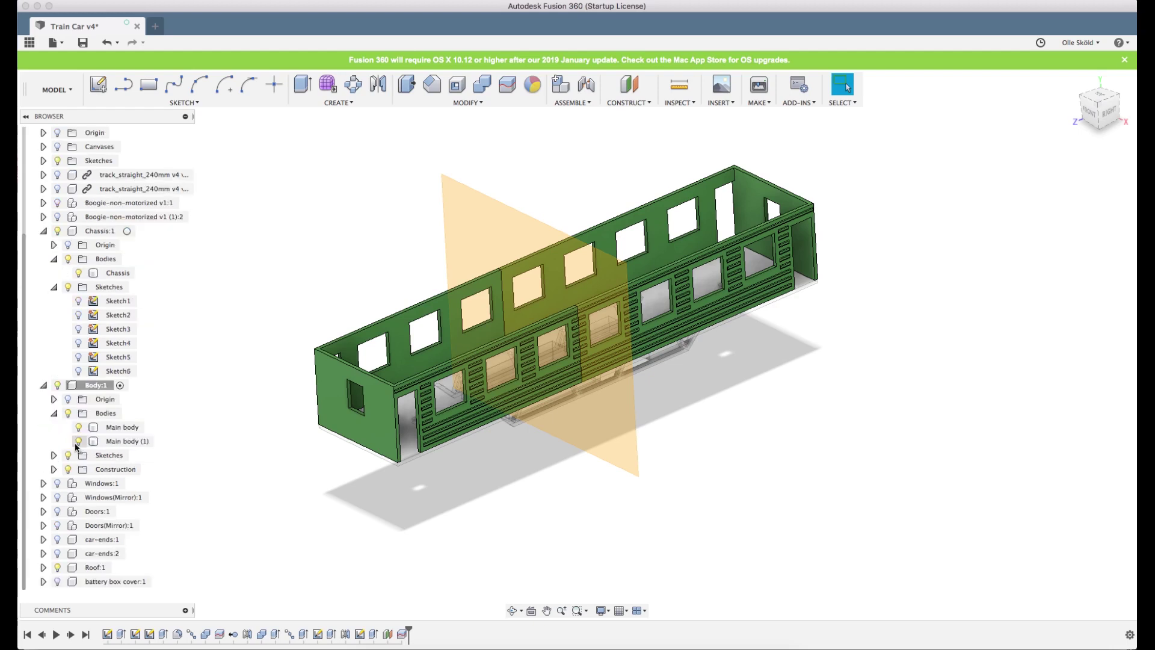
- Rename the two split halves of the main body as Main body part 1 and Main body part 2
click(130, 427)
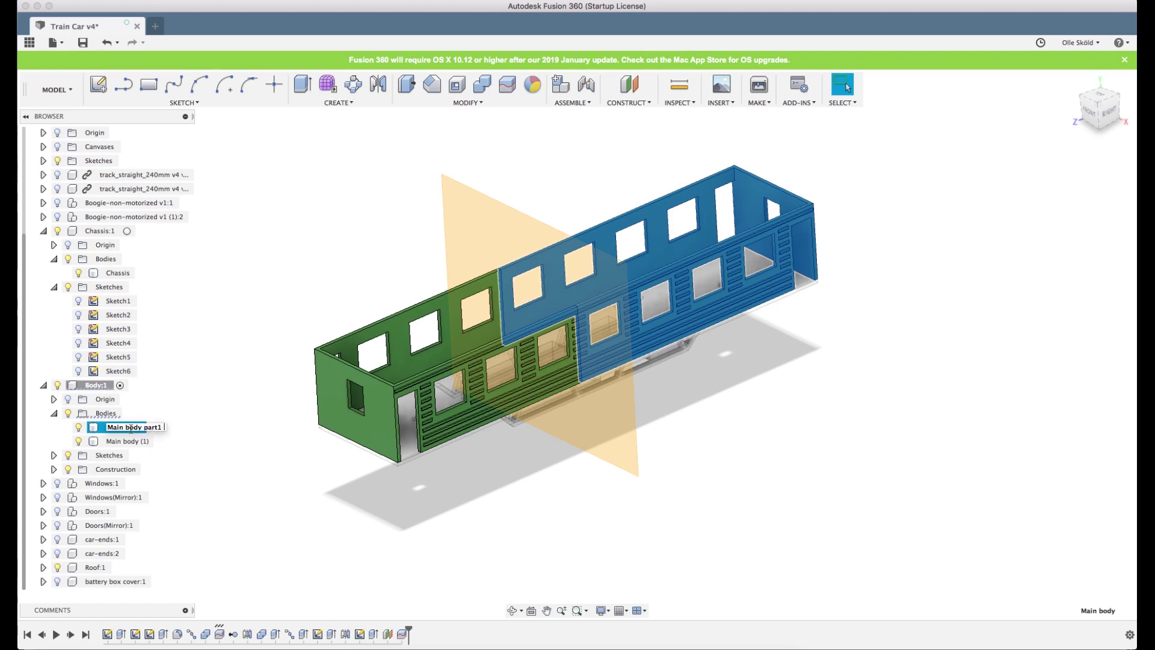
key(BackSpace)
text(1)
key(Return)
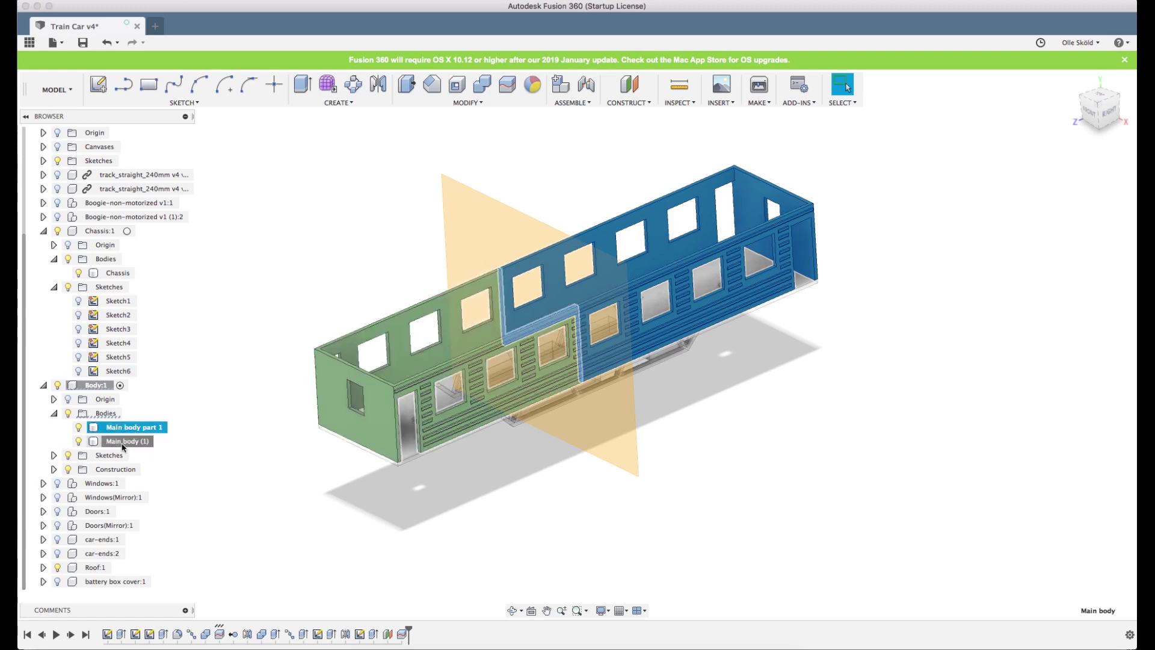
click(126, 442)
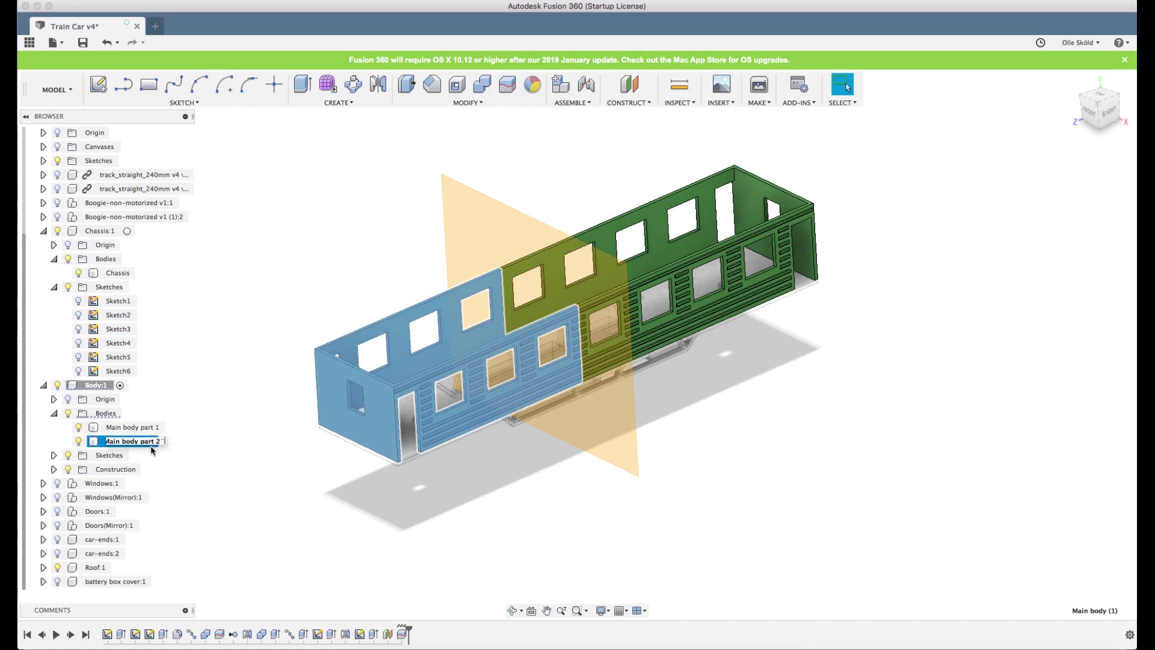
key(Return)
double_click(151, 446)
key(Right)
key(Return)
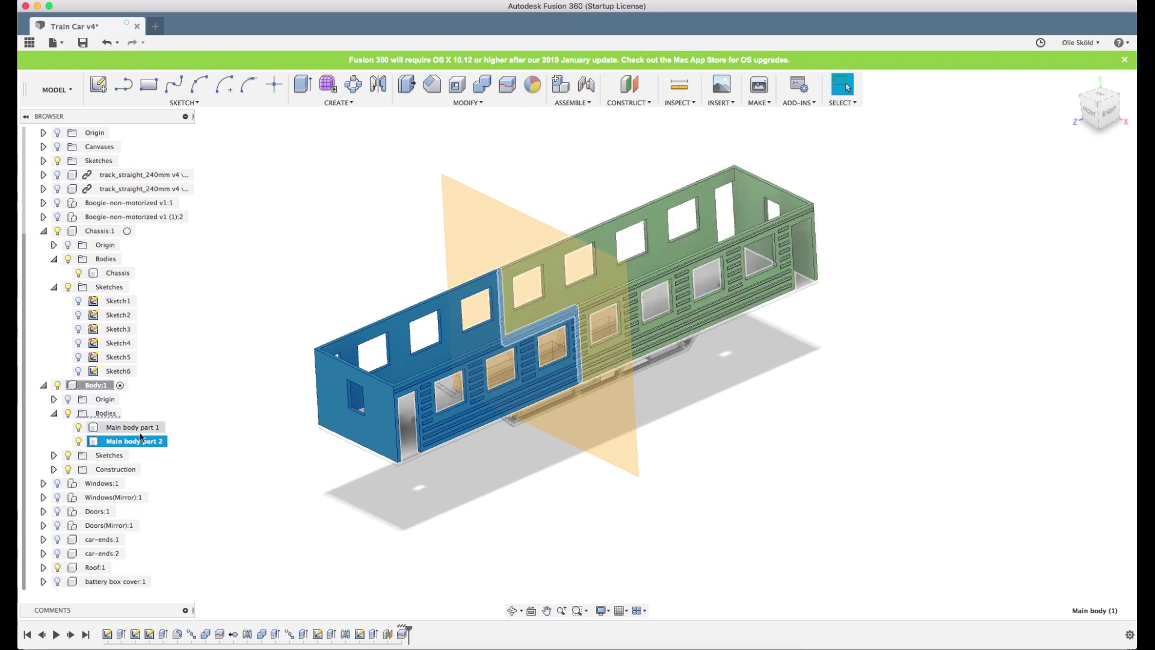
- Export Main body part 1 as an STL file into the train parts folder
right_click(144, 427)
click(175, 292)
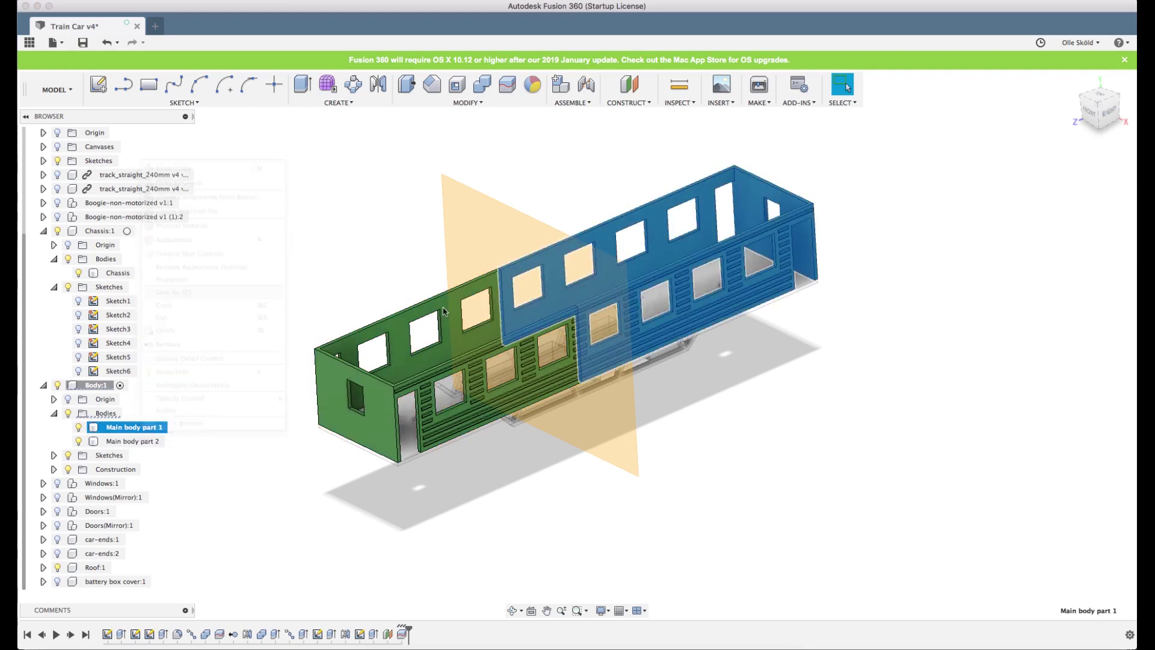
click(1075, 374)
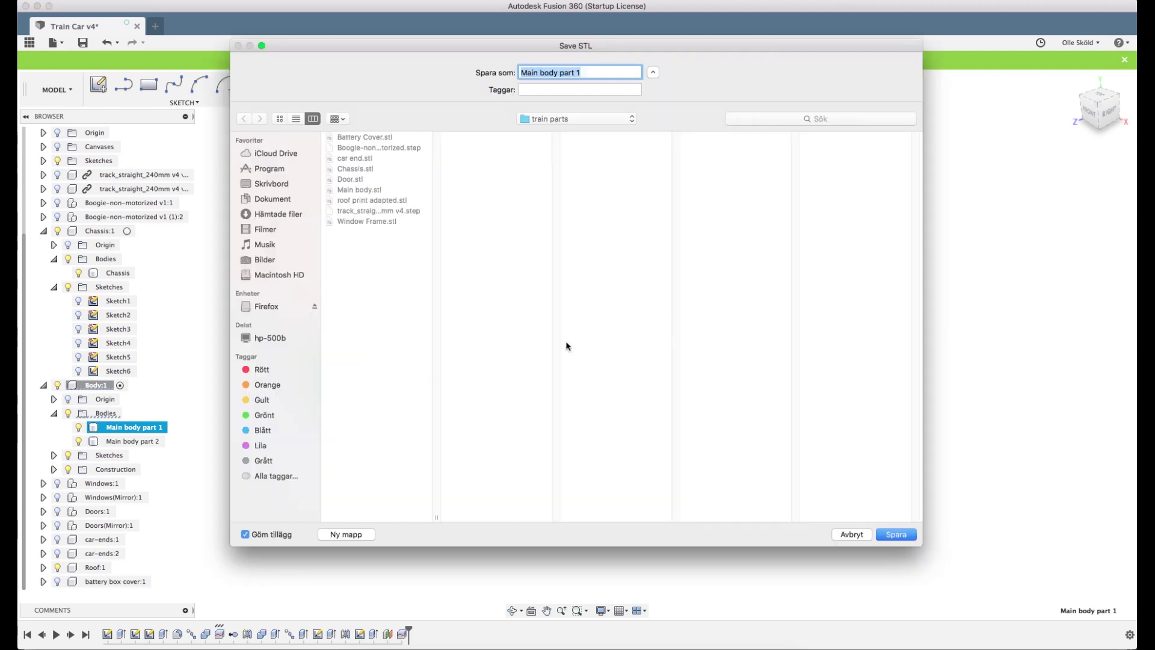
click(895, 533)
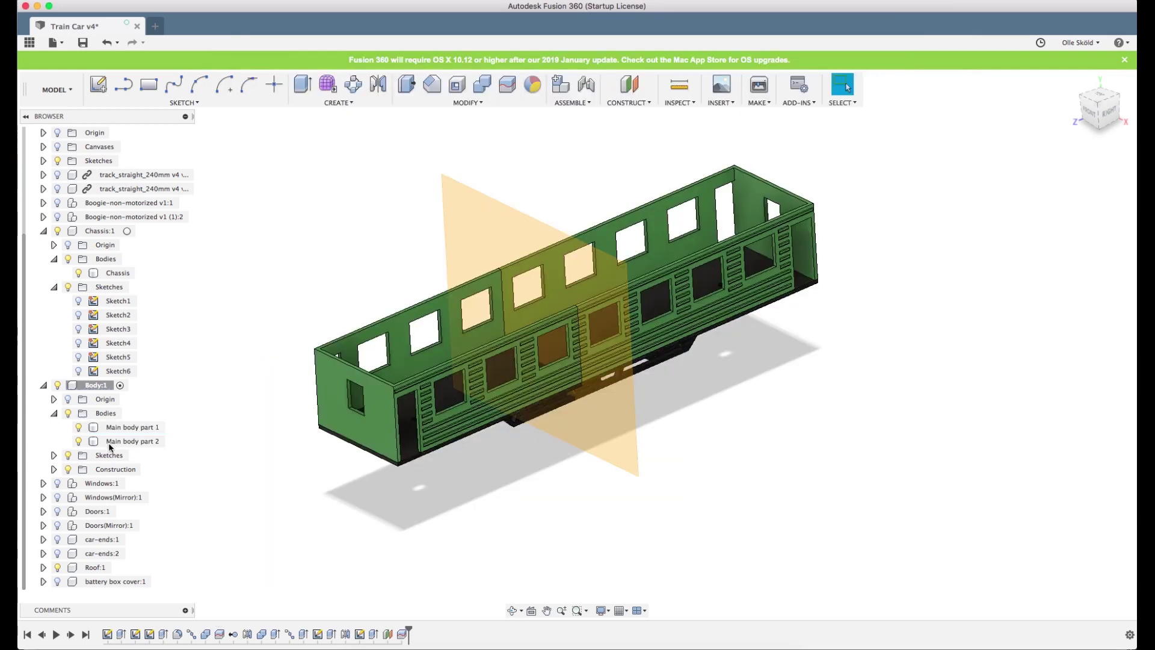
- Export Main body part 2 as an STL file into the train parts folder
right_click(117, 443)
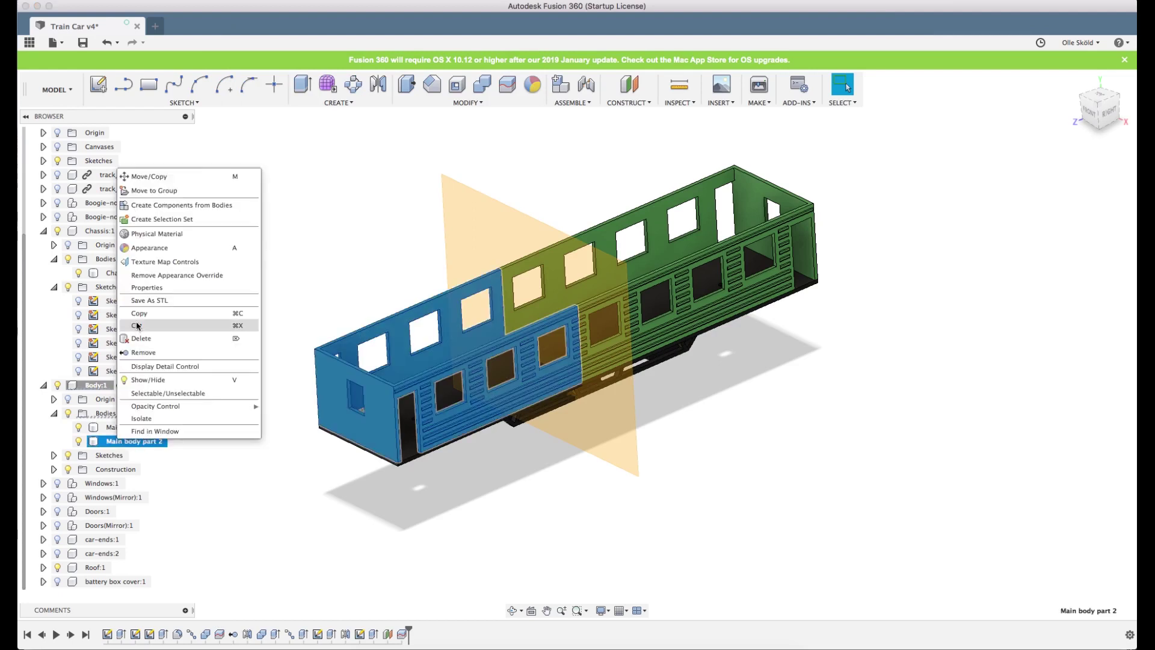
click(142, 301)
click(1082, 378)
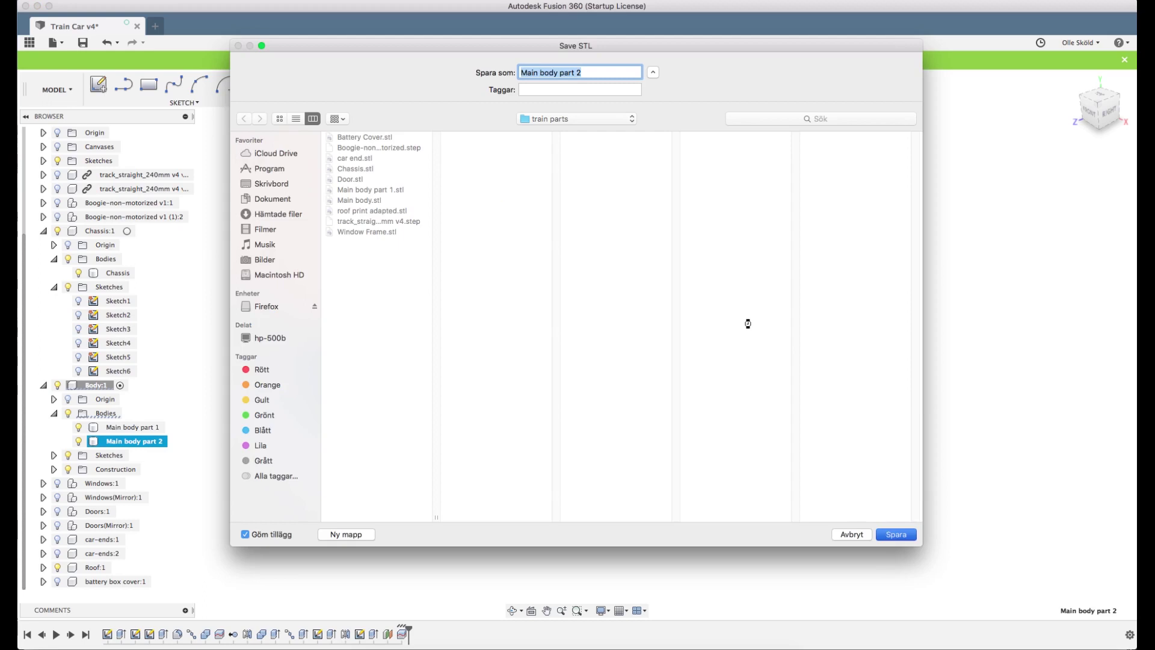
key(Return)
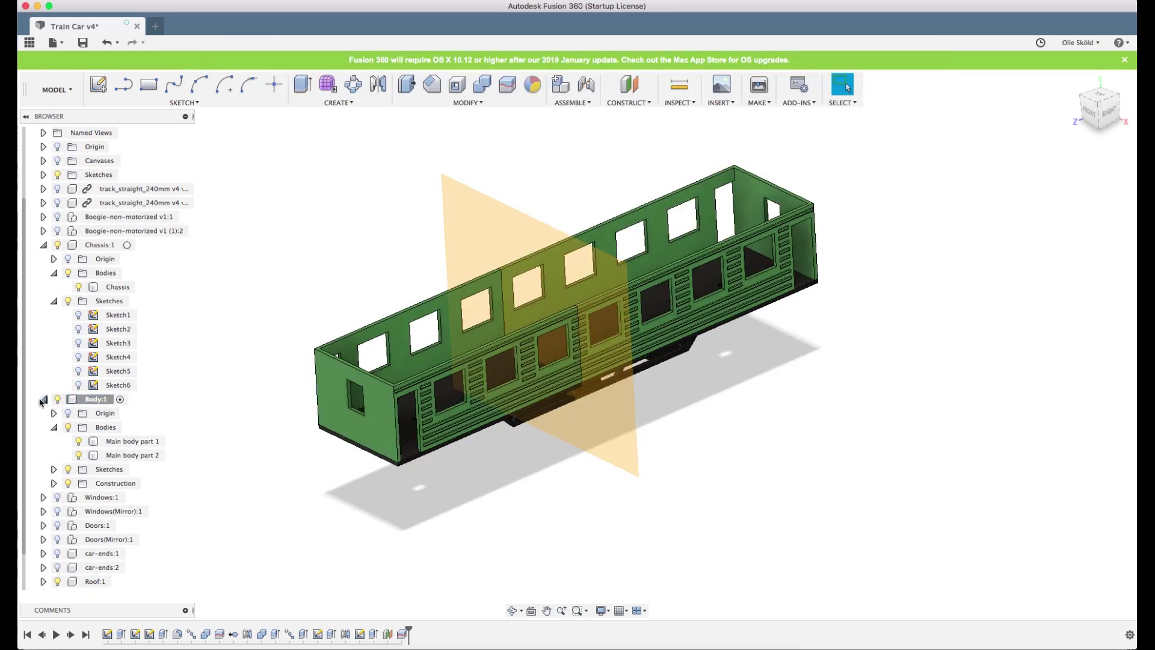
- Hide the Body component and collapse the Body and Chassis components in the browser
click(44, 399)
click(59, 429)
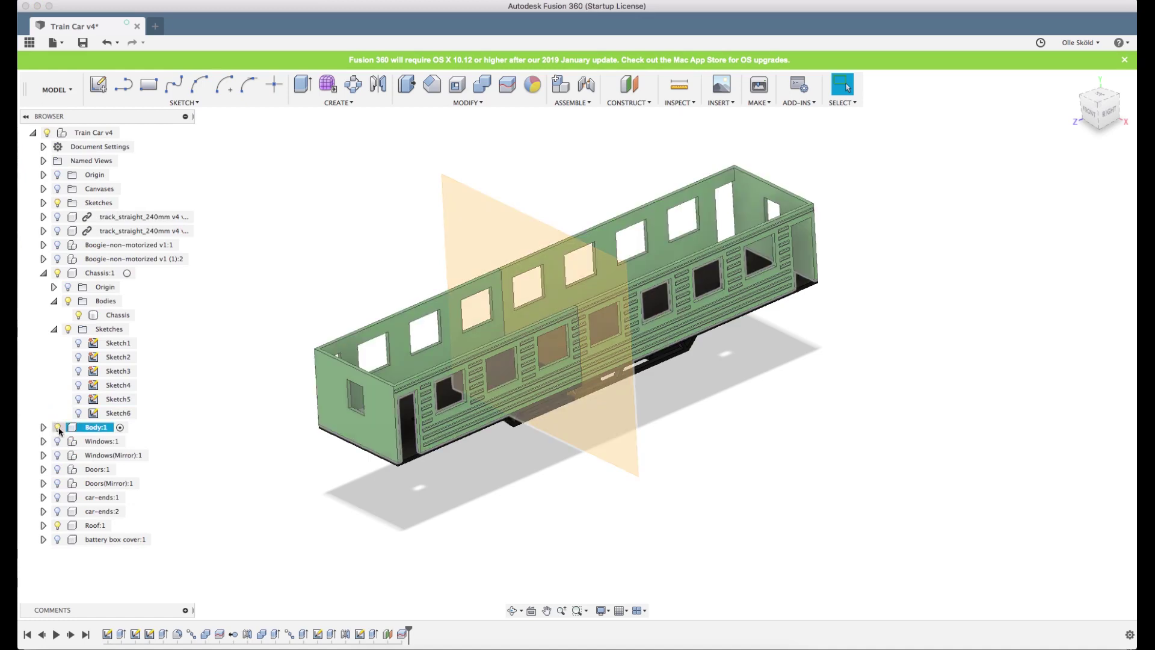
click(58, 428)
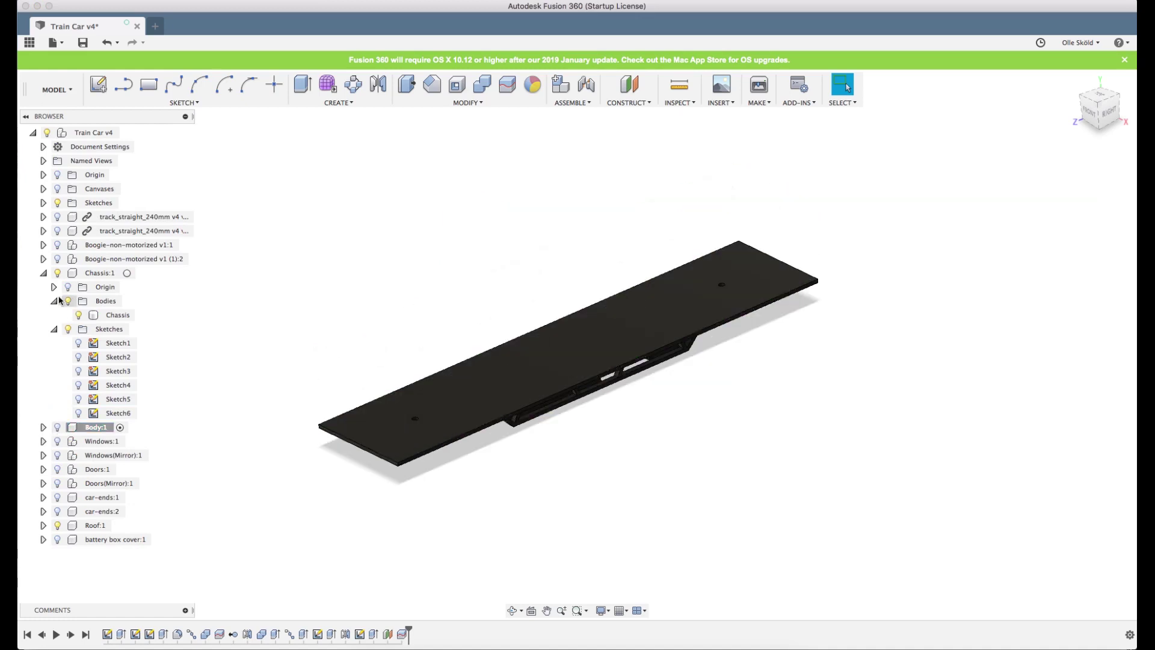
right_click(75, 272)
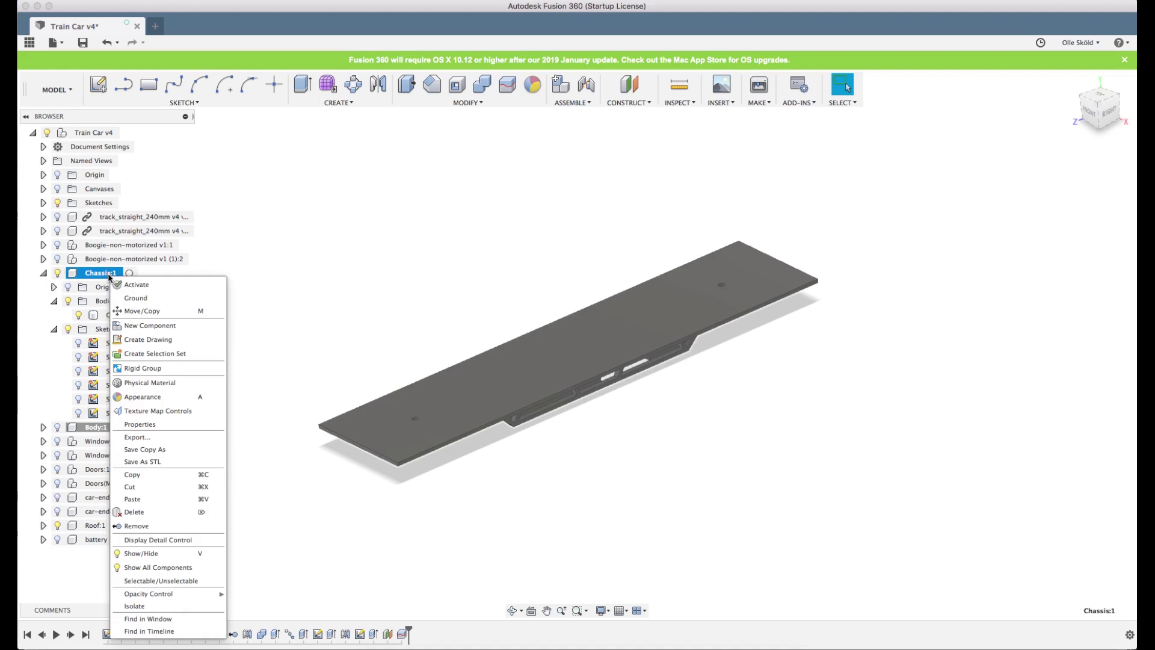
click(271, 263)
click(43, 273)
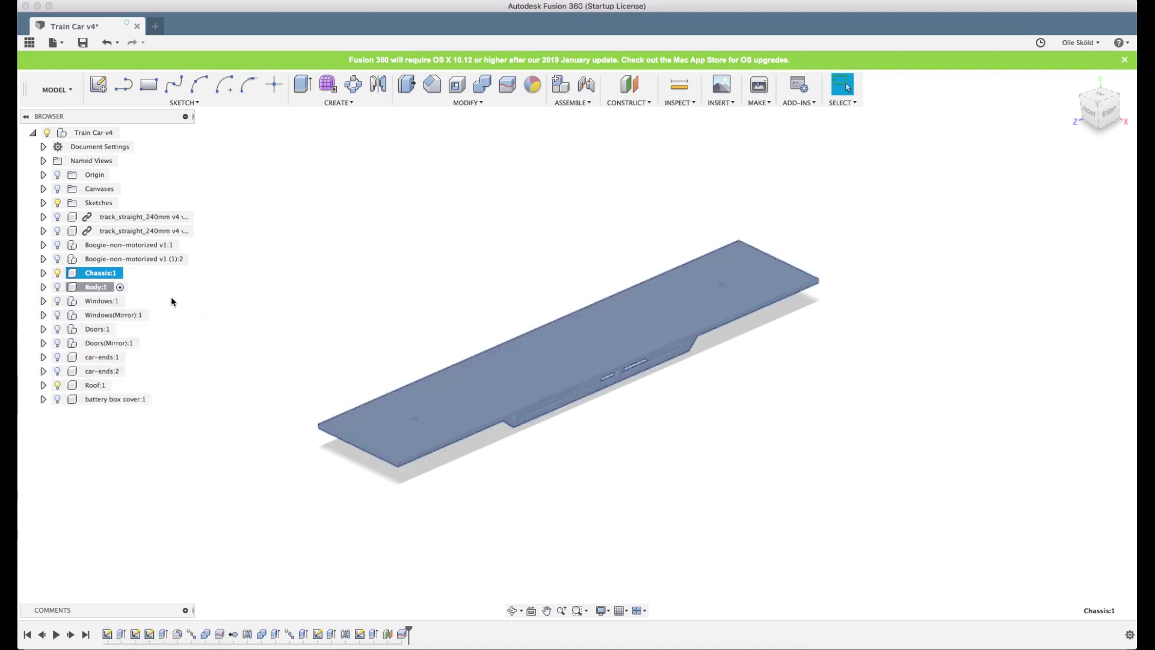
click(221, 309)
click(96, 287)
key(v)
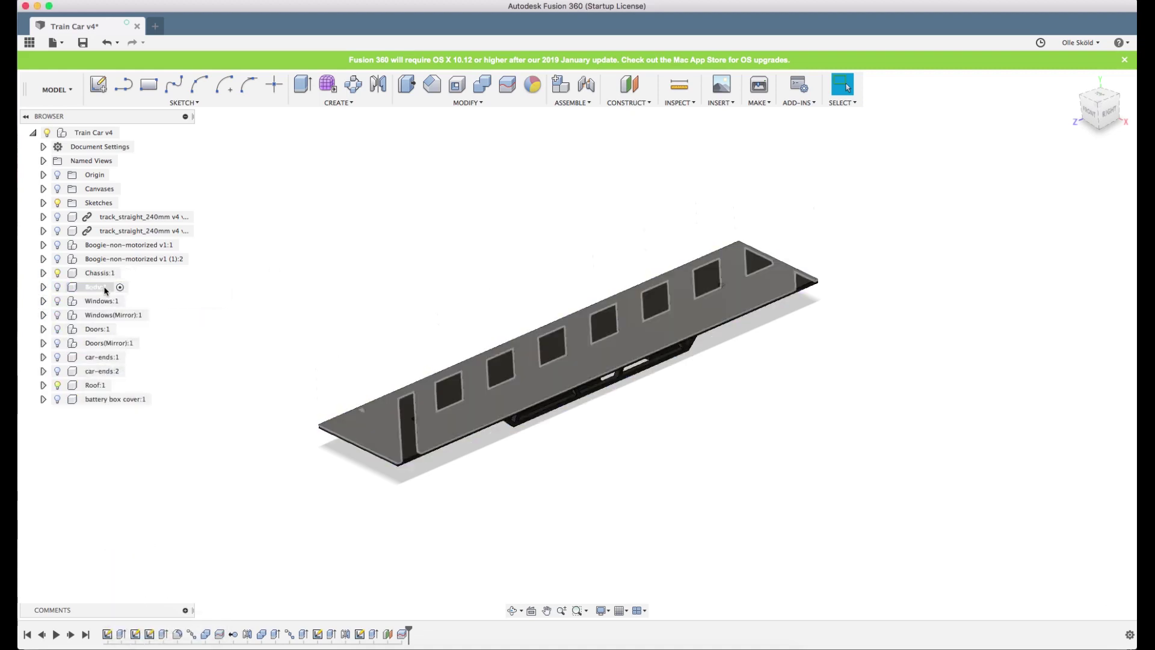
right_click(100, 290)
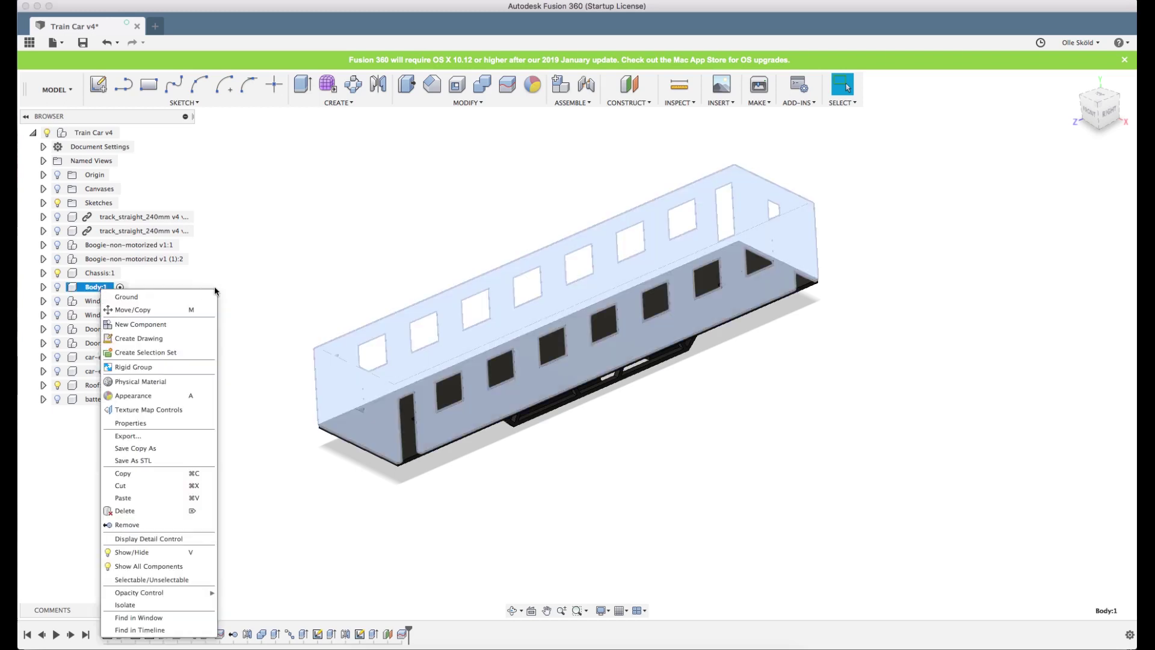
key(Escape)
key(v)
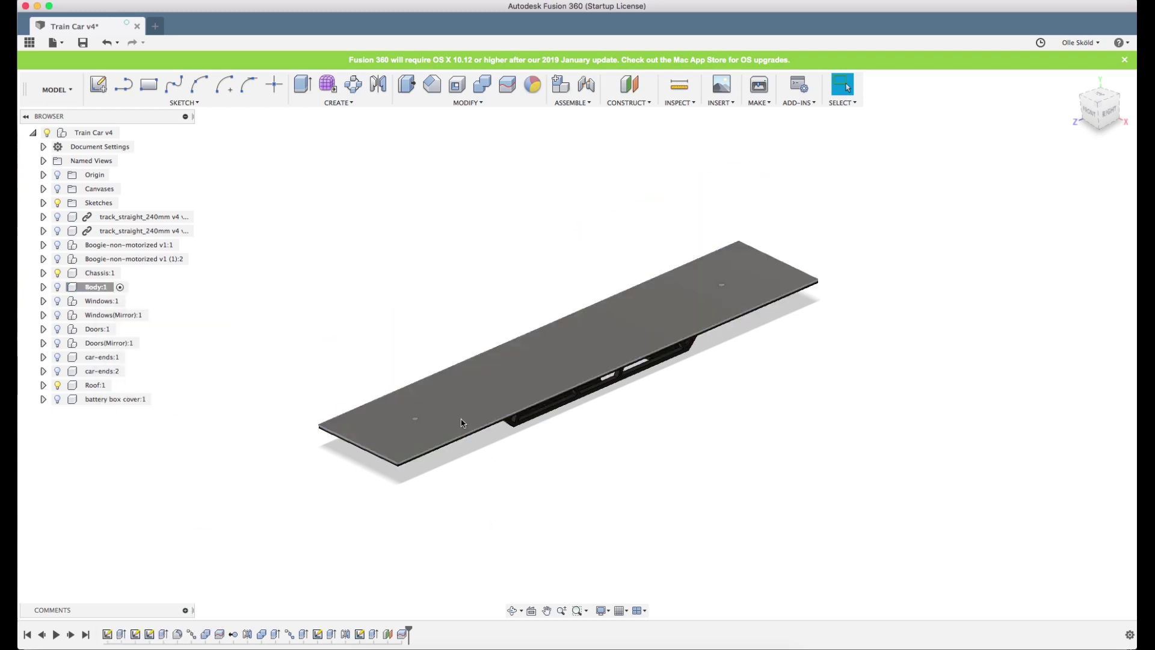
- Activate the Chassis component for editing
mouse_move(572, 454)
shift+middle_down()
mouse_move(562, 405)
mouse_move(564, 461)
shift+middle_up()
right_click(94, 275)
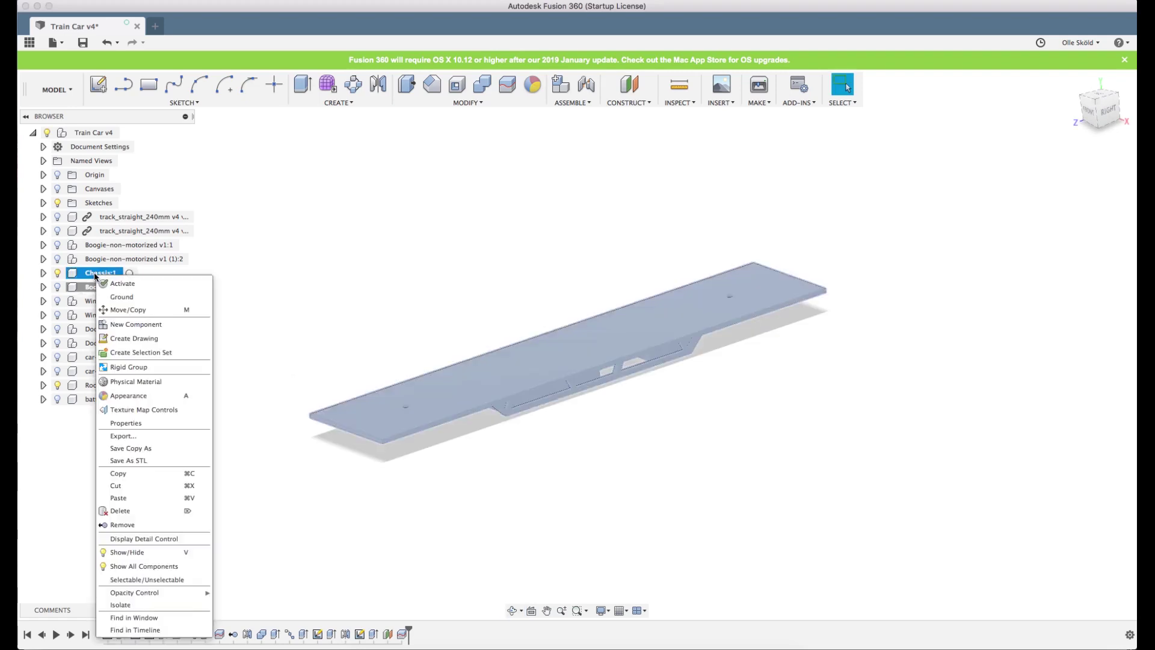
click(118, 284)
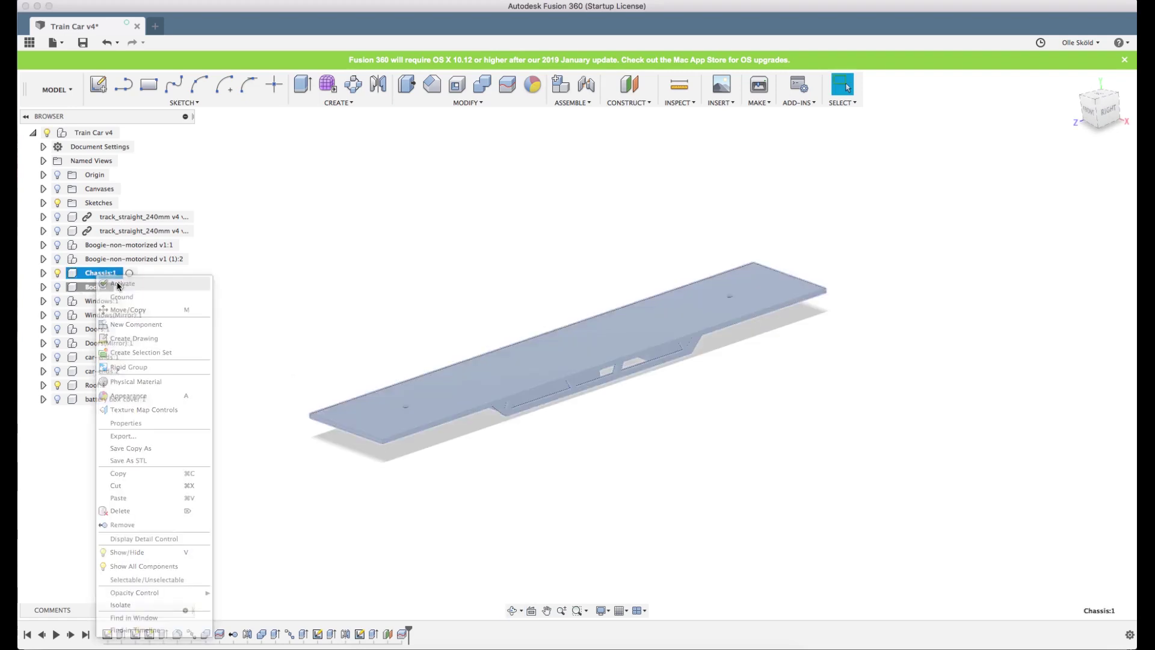
shift+middle_drag(441, 322, 348, 324)
key(Escape)
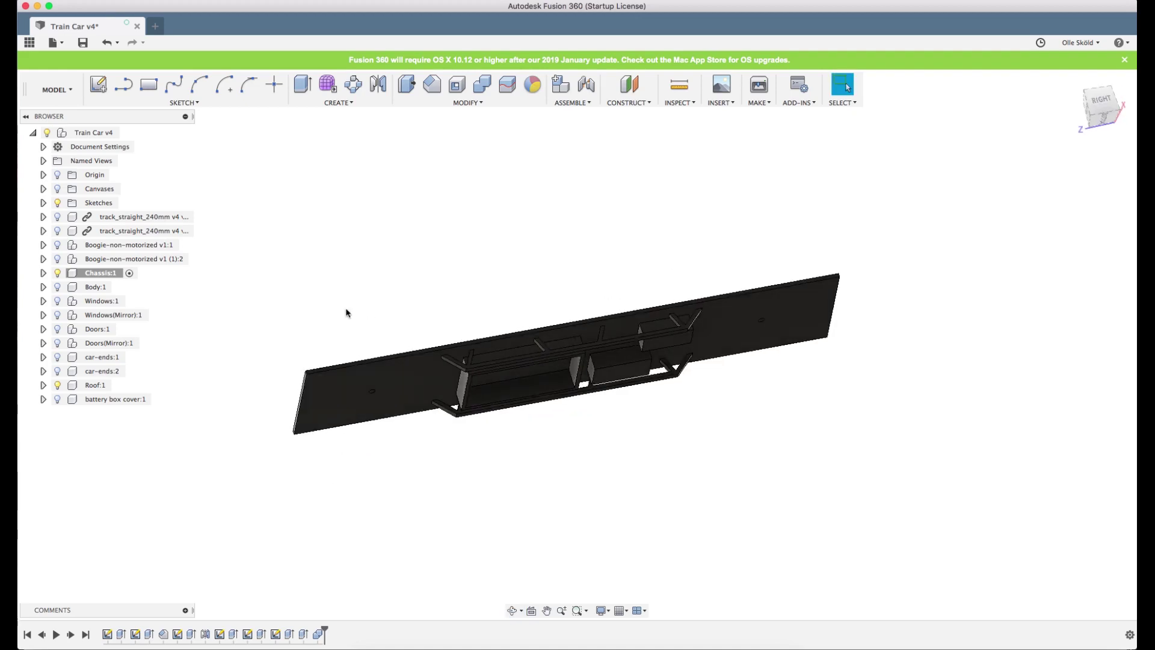
- Show the Body component and examine the chassis underside against the body's split line to find a suitable split location
click(58, 287)
shift+middle_drag(690, 381, 485, 328)
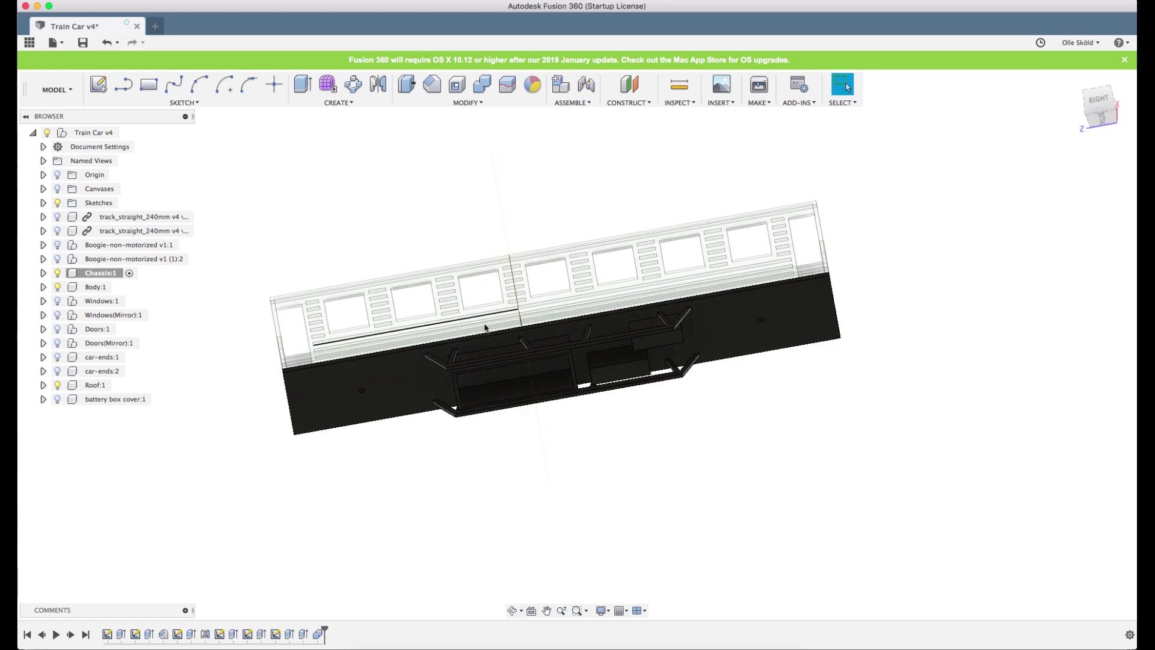
shift+middle_drag(541, 378, 574, 399)
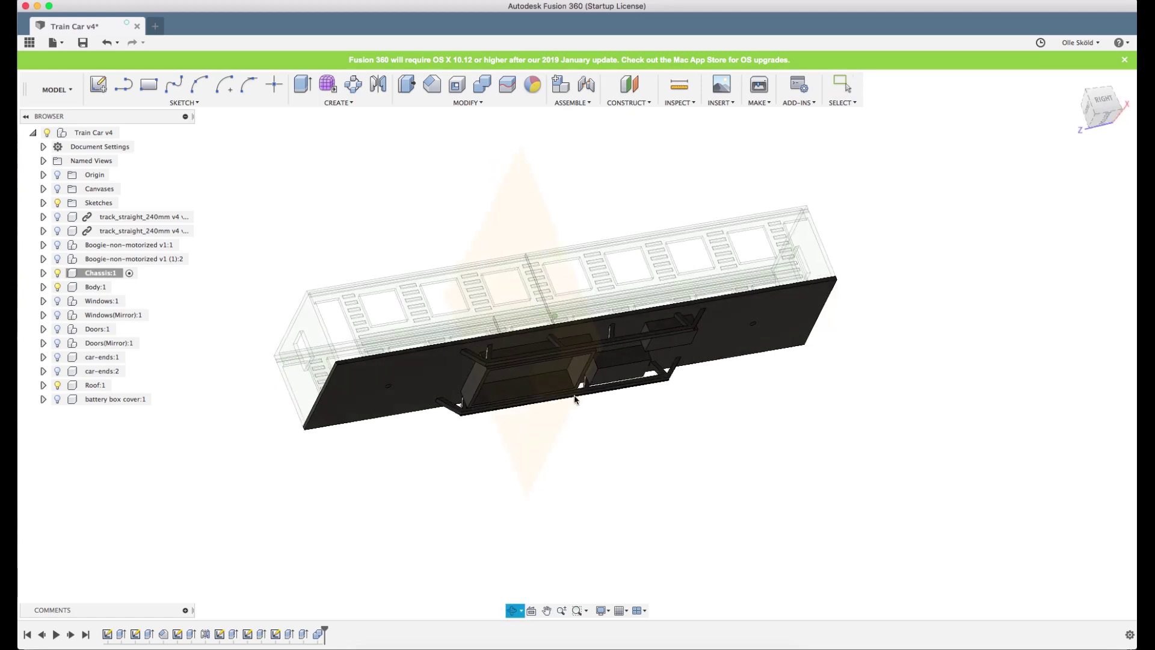
scroll(565, 361, up, 5)
shift+middle_drag(555, 325, 702, 349)
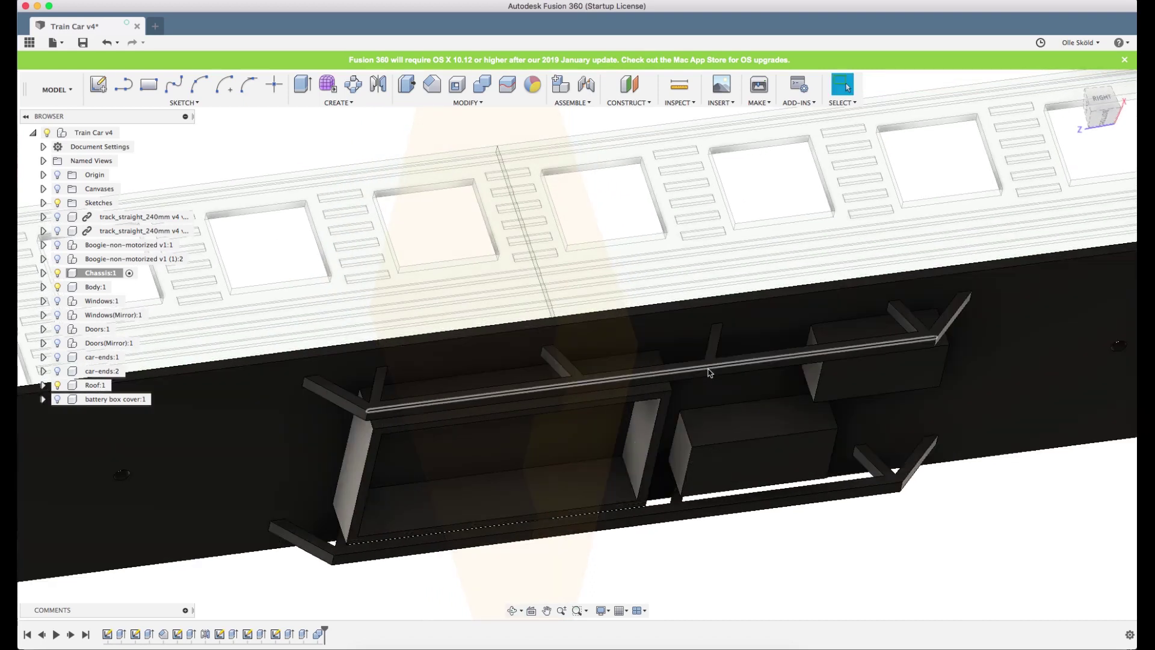
scroll(578, 350, down, 6)
shift+middle_drag(582, 349, 378, 392)
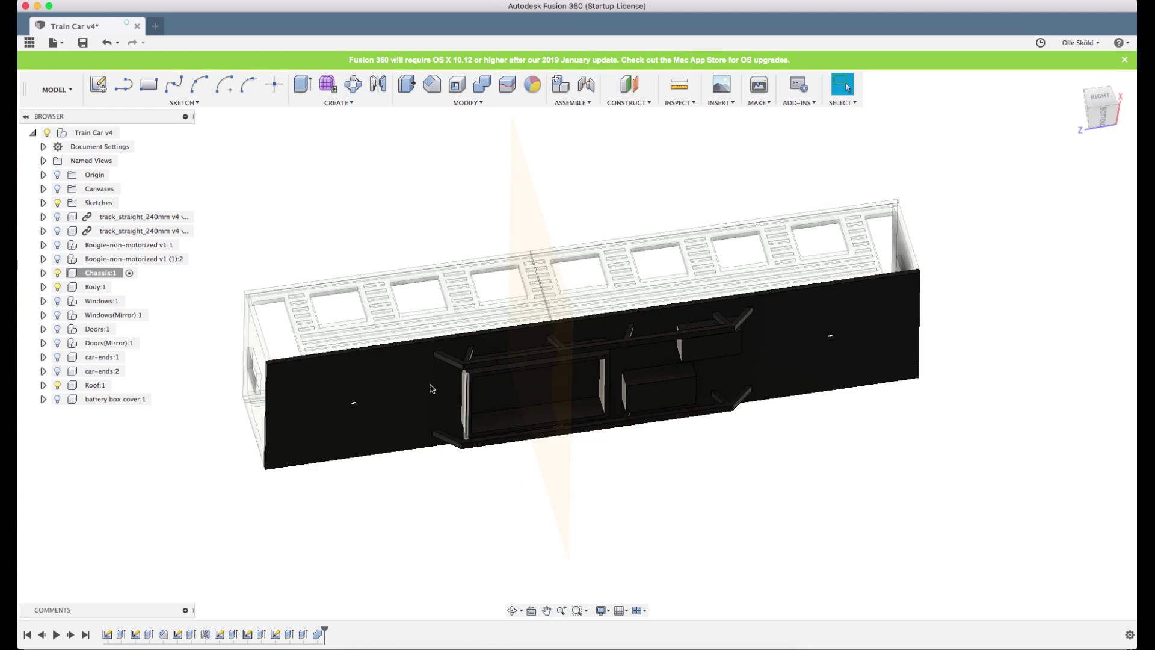
shift+middle_drag(457, 361, 405, 366)
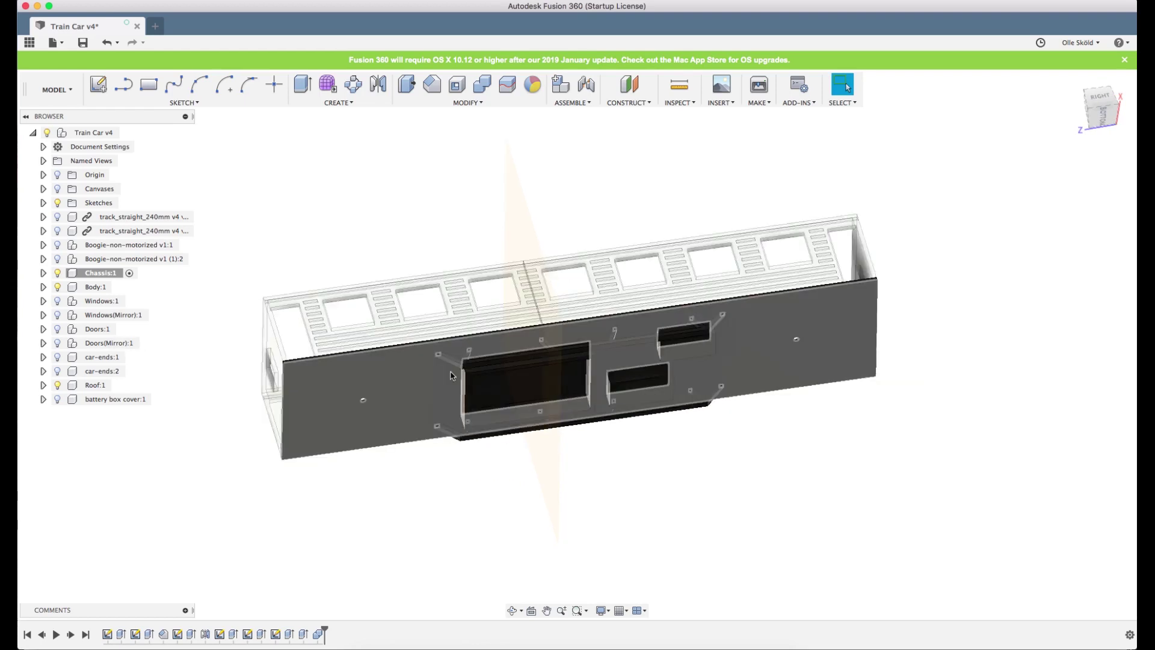
- Create an offset plane at -65 mm from the chassis end face nearest the large underside box
click(58, 287)
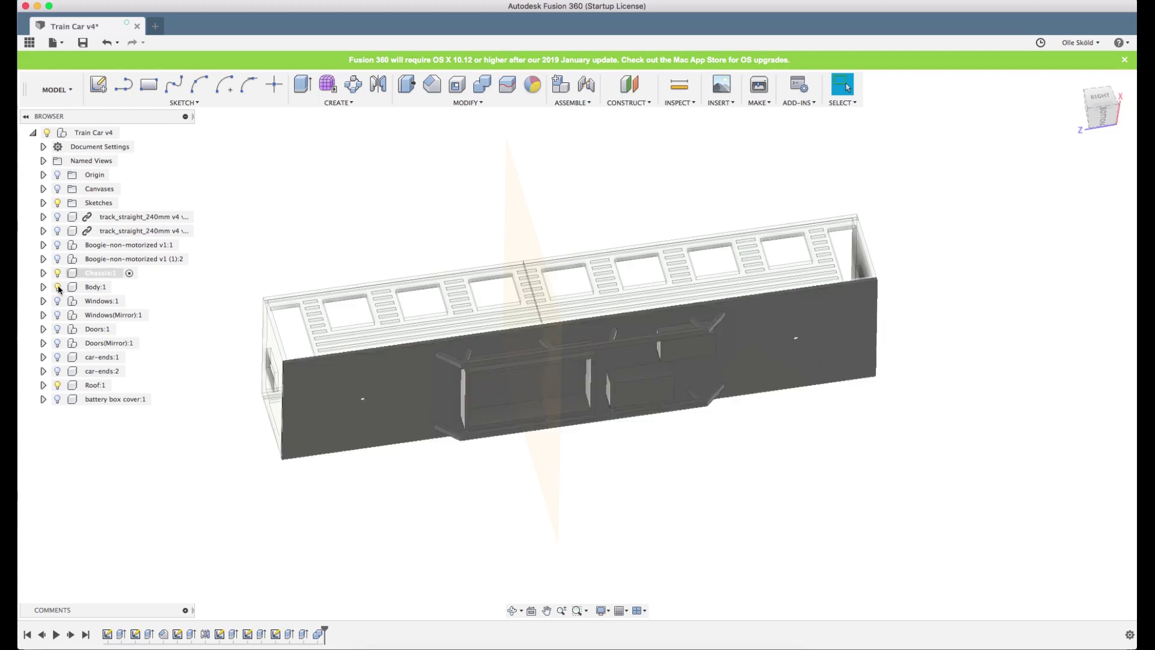
shift+middle_drag(368, 279, 309, 362)
scroll(354, 368, up, 10)
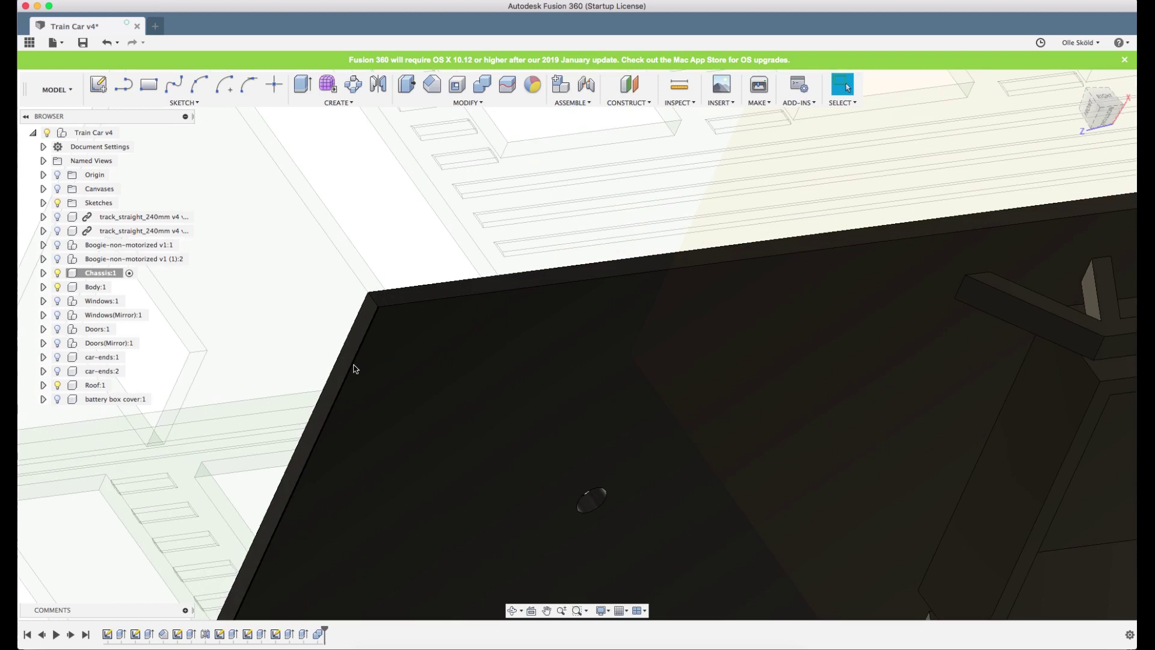
right_click(343, 366)
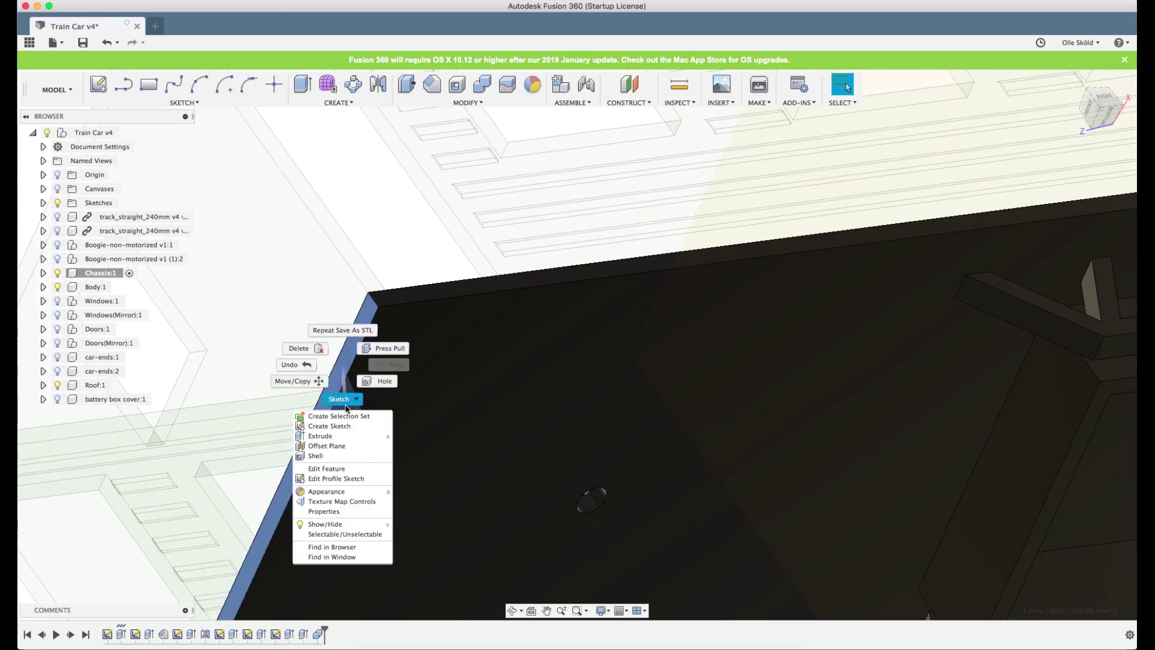
click(328, 445)
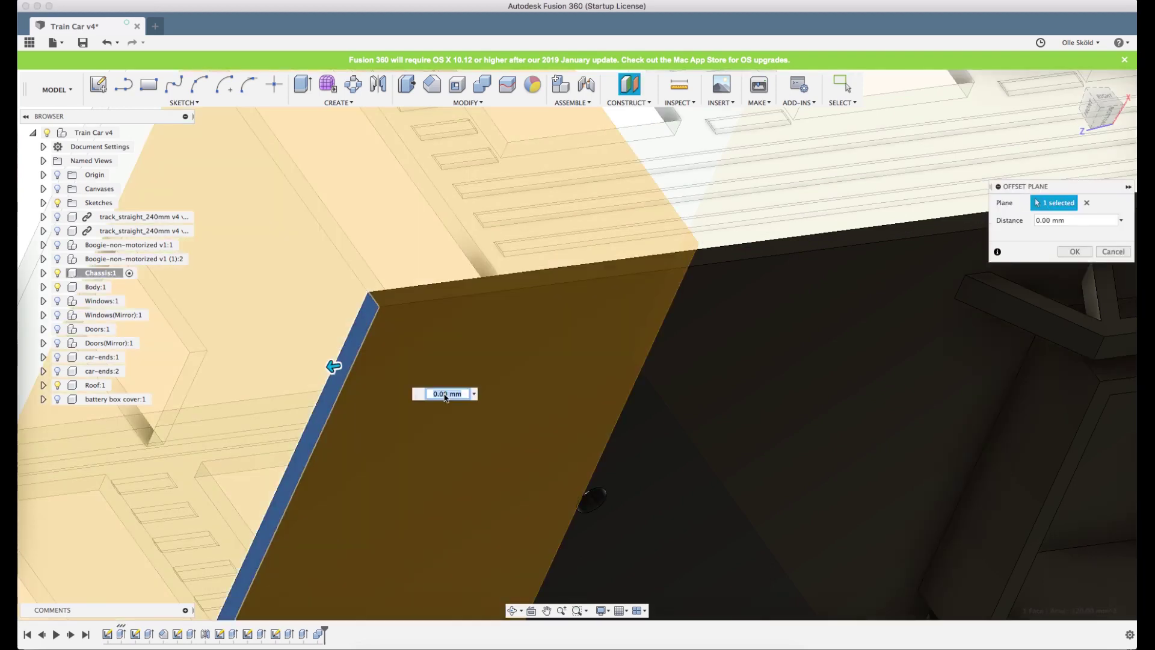
shift+middle_drag(445, 397, 469, 390)
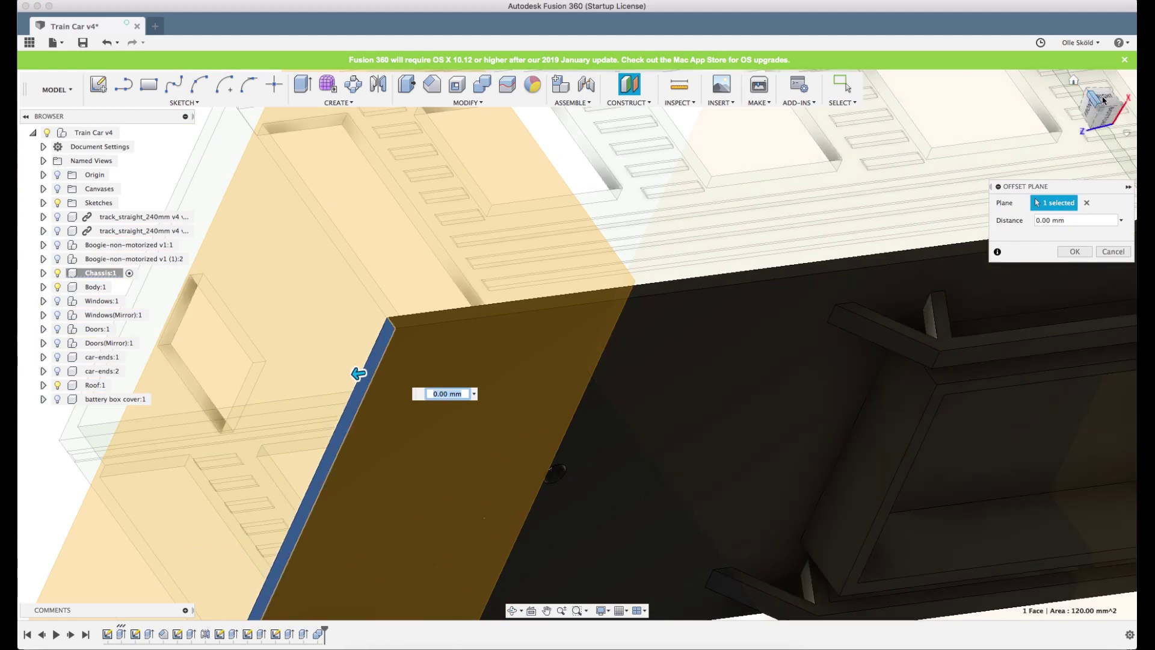
click(1103, 100)
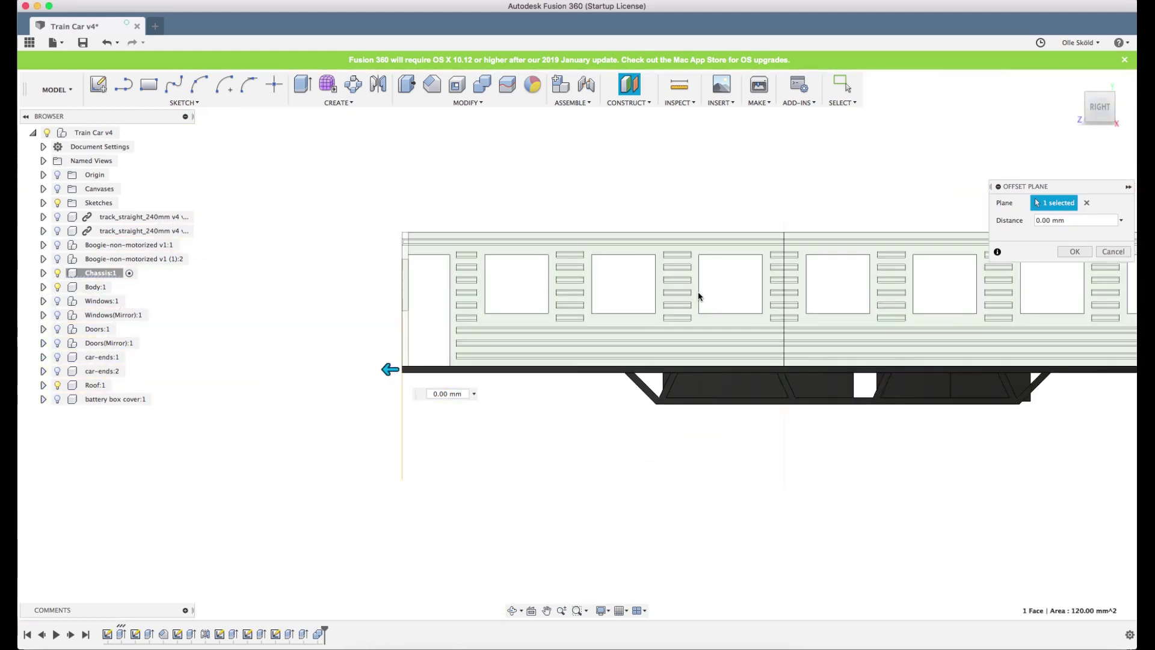
scroll(700, 296, up, 2)
drag(325, 386, 587, 385)
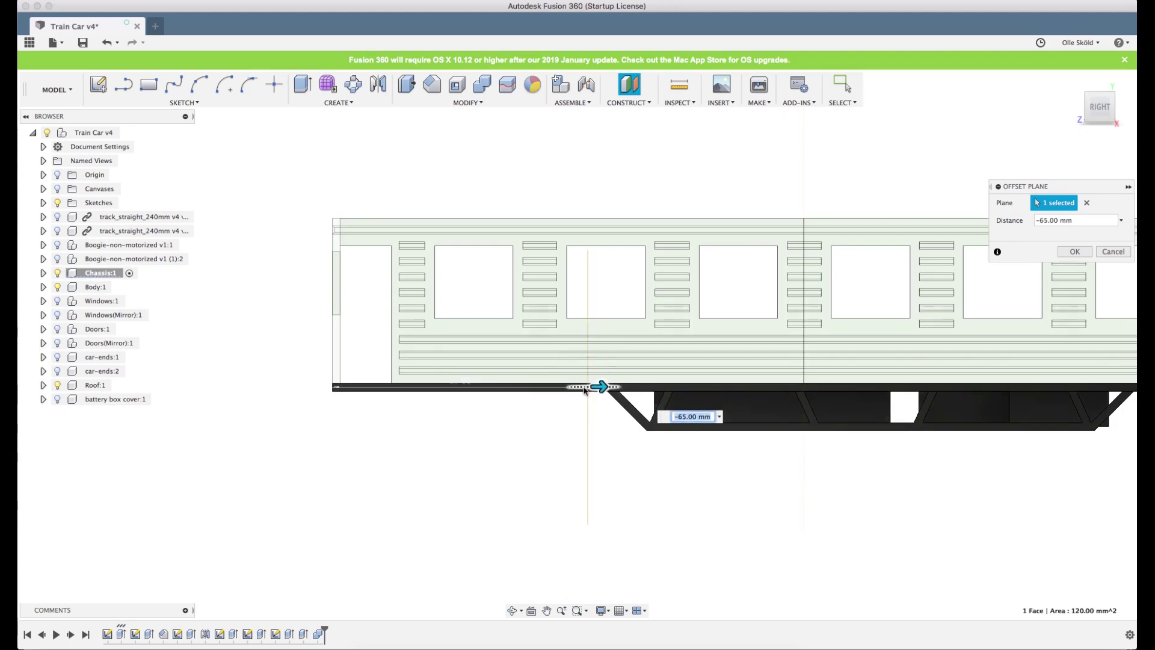
scroll(452, 445, down, 2)
scroll(452, 445, down, 2)
click(1068, 251)
- Create a second offset plane at -65 mm from the chassis's opposite end face
shift+middle_drag(943, 303, 930, 288)
scroll(886, 423, up, 3)
scroll(885, 423, up, 2)
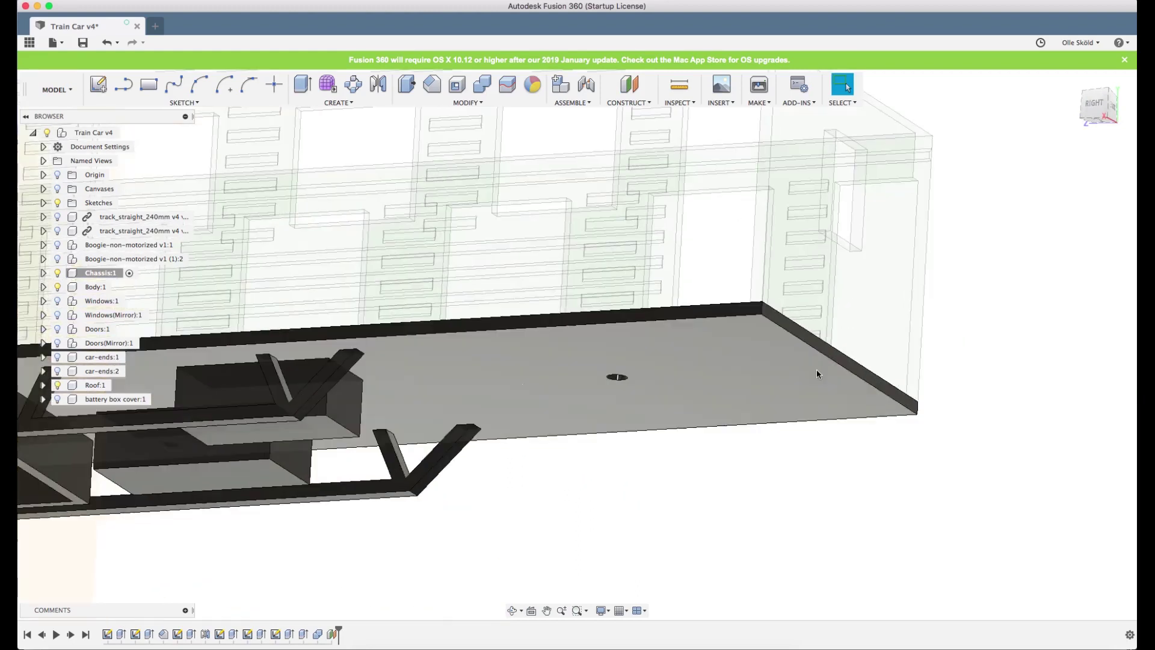
click(817, 344)
right_click(818, 346)
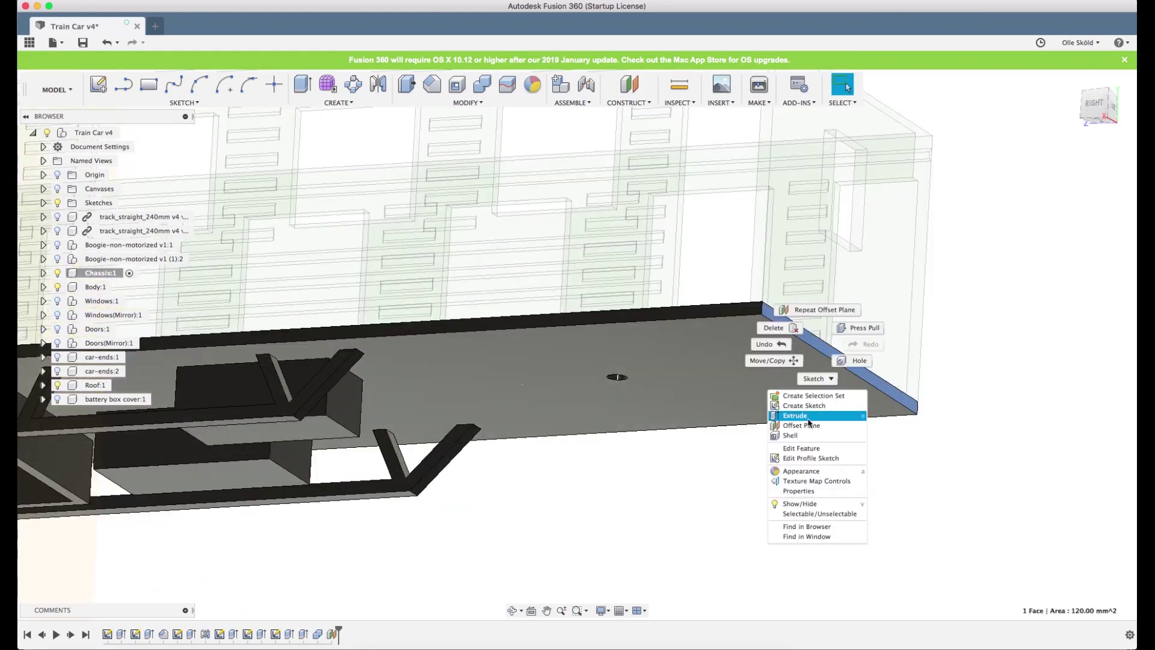
click(808, 421)
scroll(950, 356, down, 5)
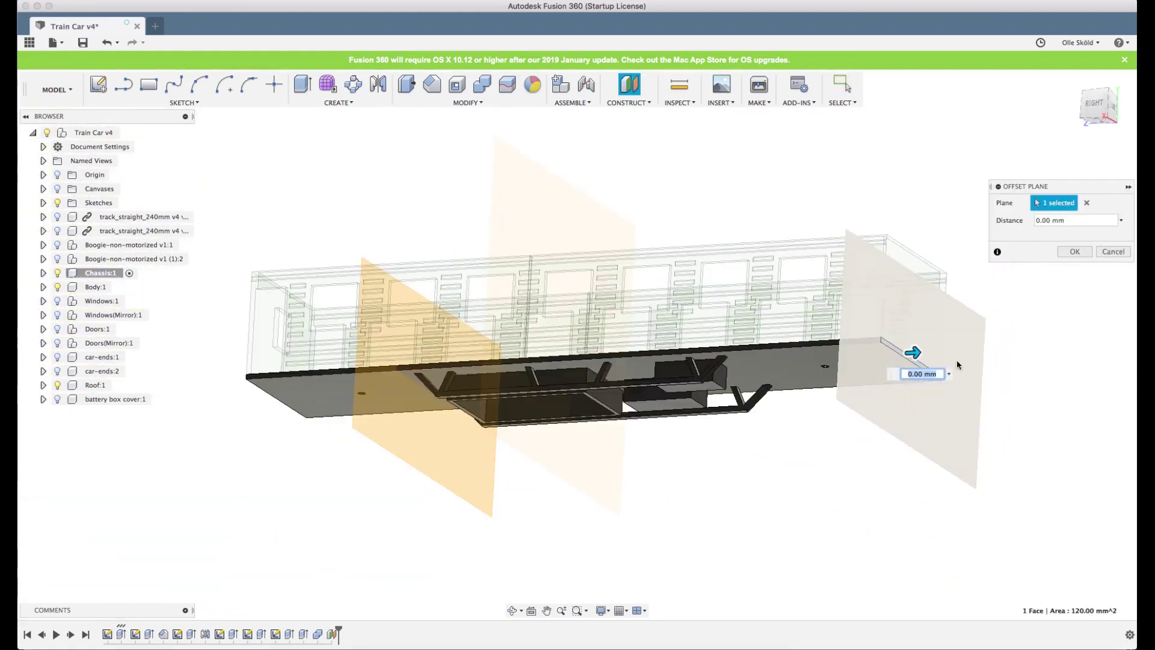
click(1091, 118)
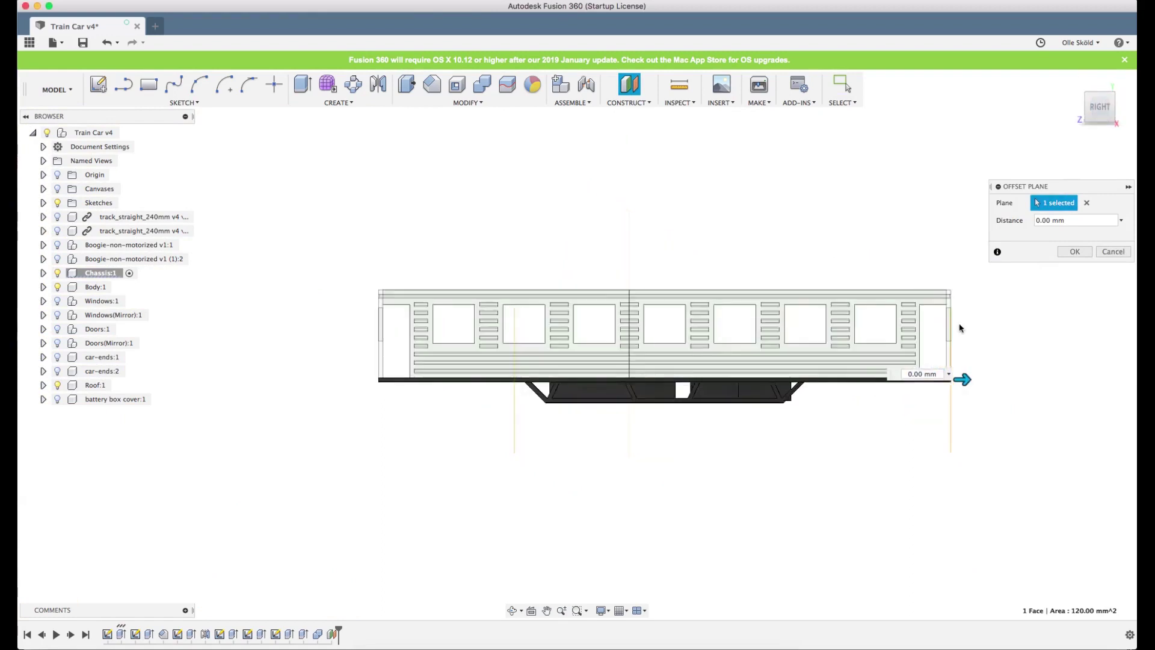
drag(961, 380, 830, 383)
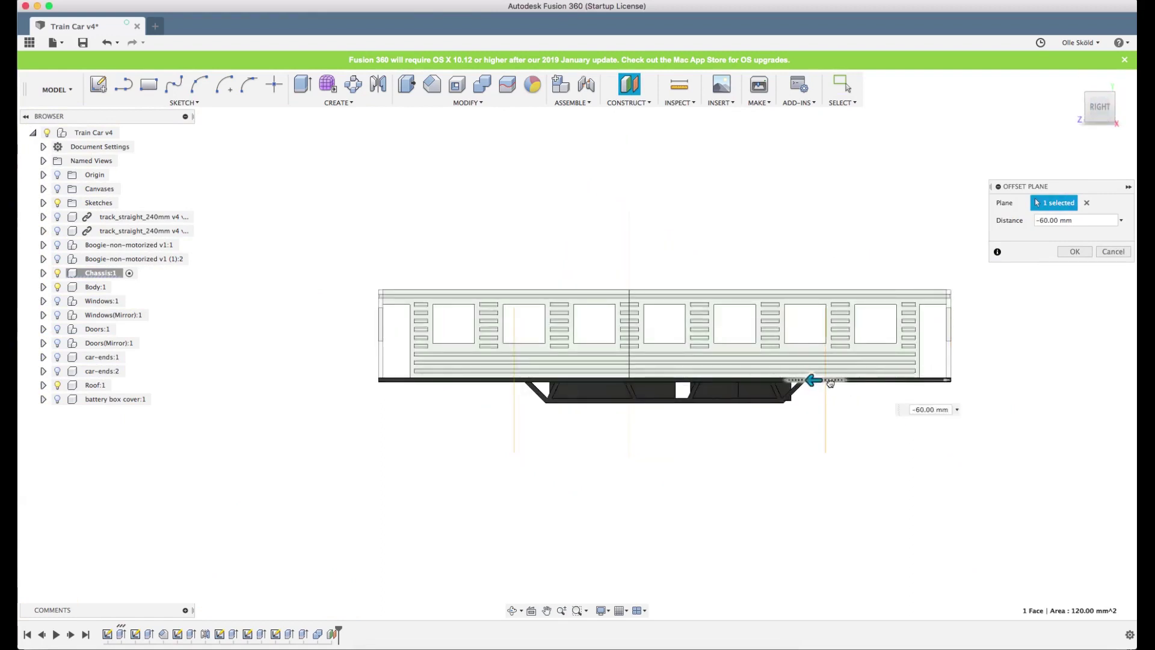
scroll(807, 378, up, 5)
drag(806, 379, 782, 377)
scroll(941, 413, down, 5)
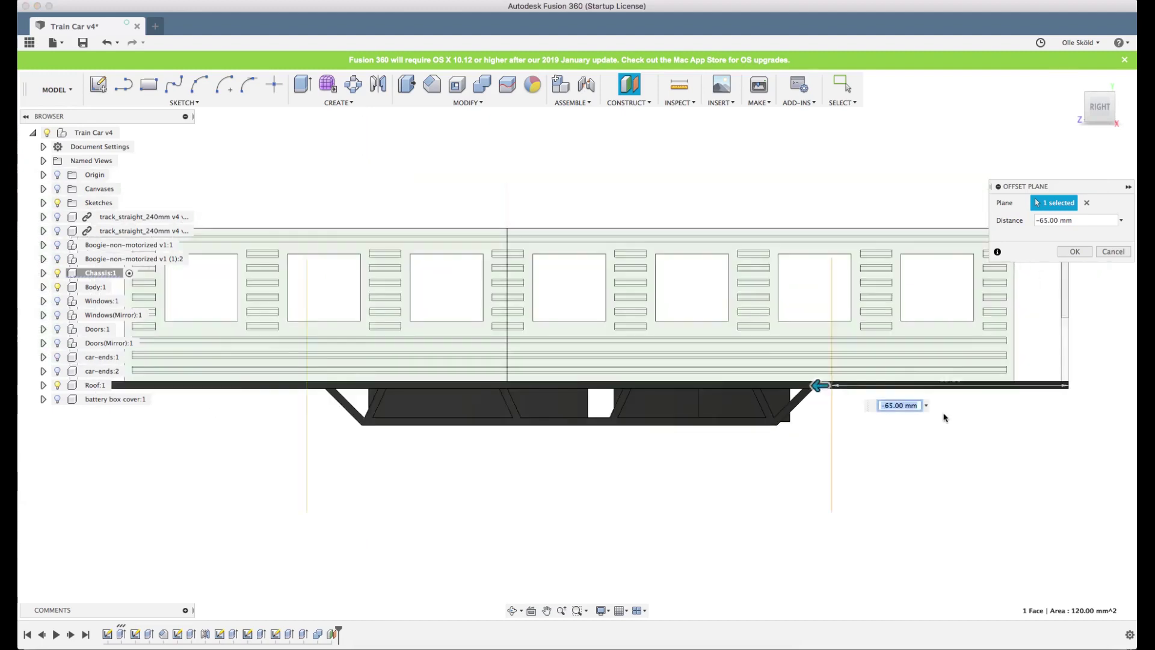
click(1074, 251)
- Split the Chassis body with the offset plane near the end beside the large underside box
shift+middle_drag(764, 295, 533, 351)
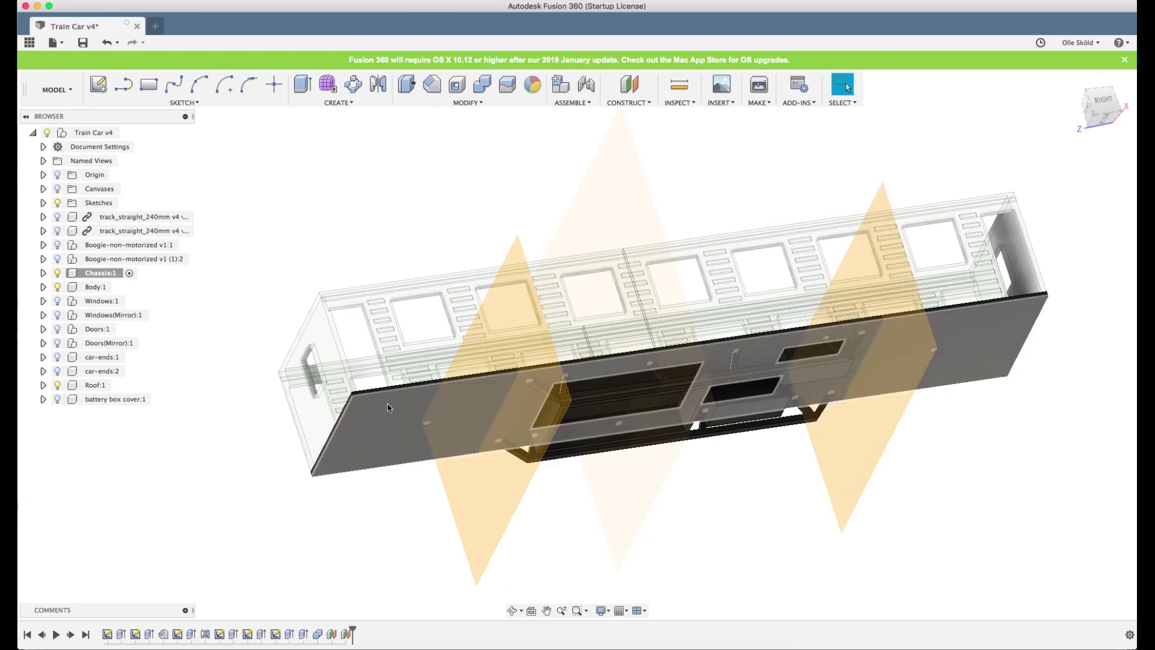
scroll(385, 415, up, 3)
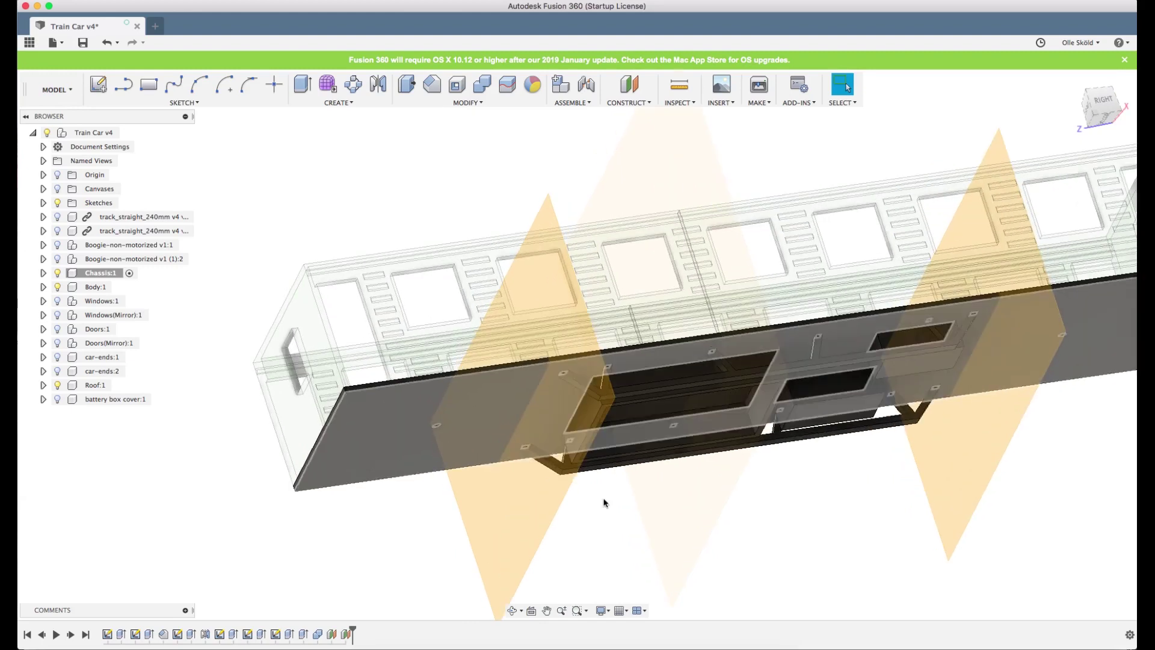
scroll(463, 425, down, 1)
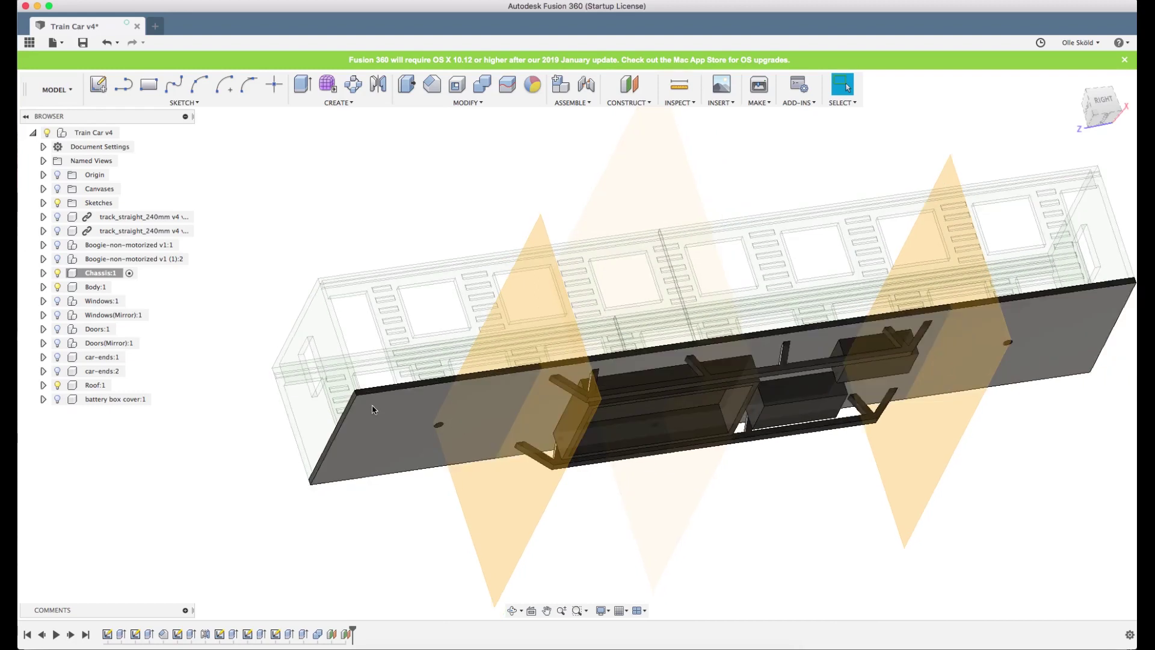
scroll(611, 425, down, 1)
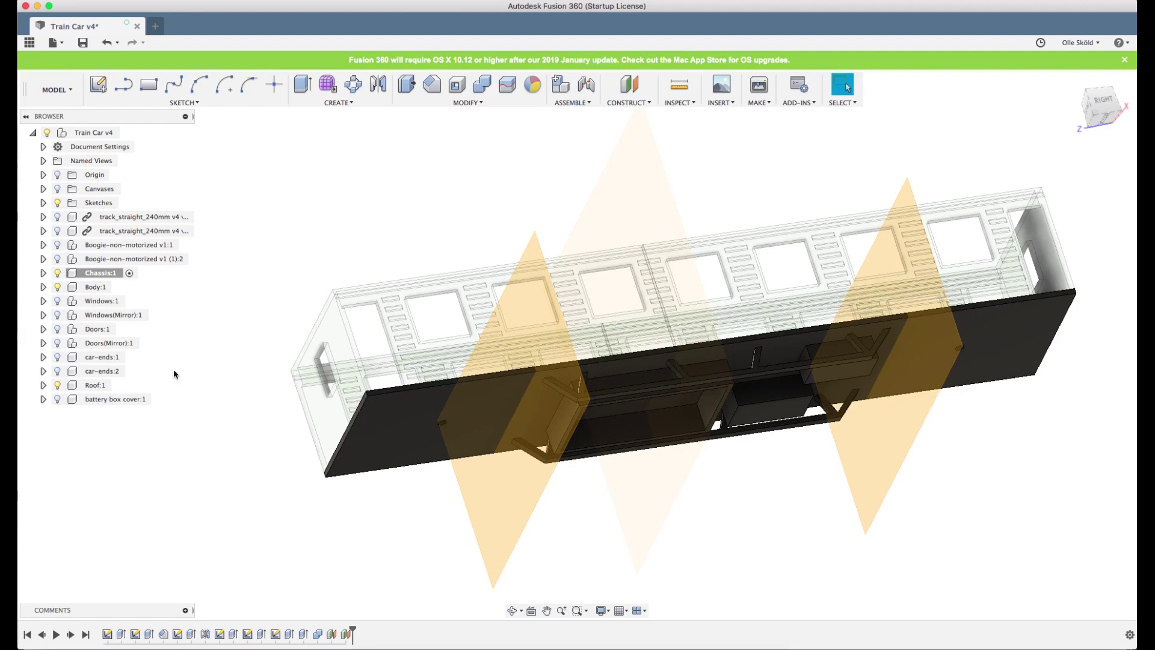
click(42, 272)
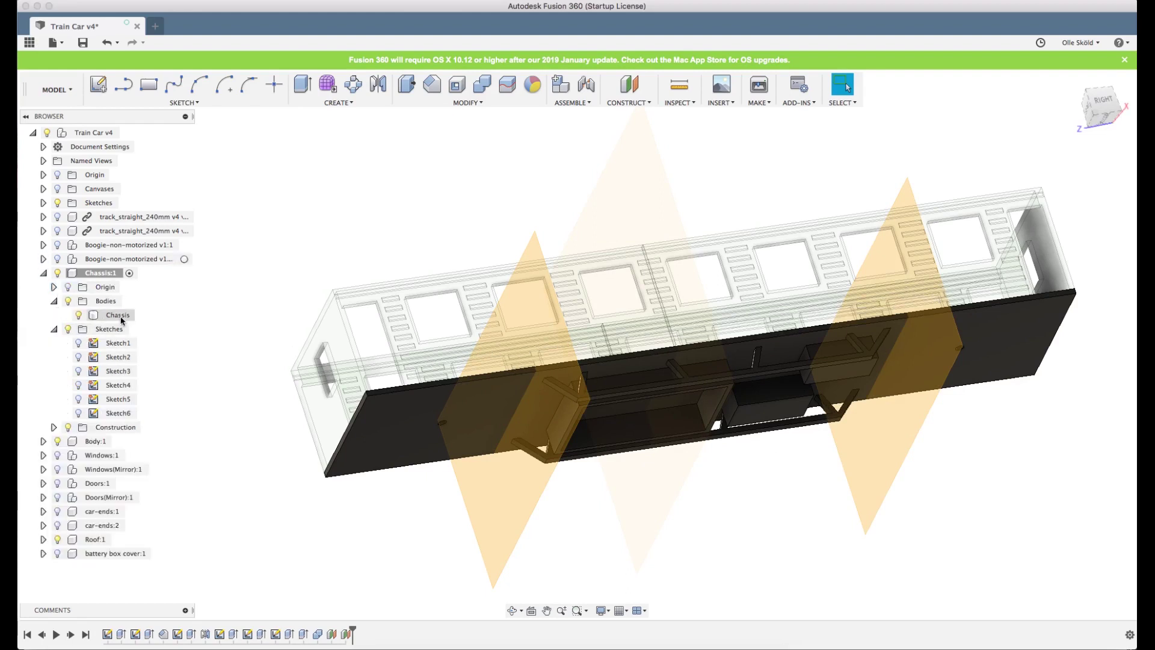
click(507, 84)
click(363, 433)
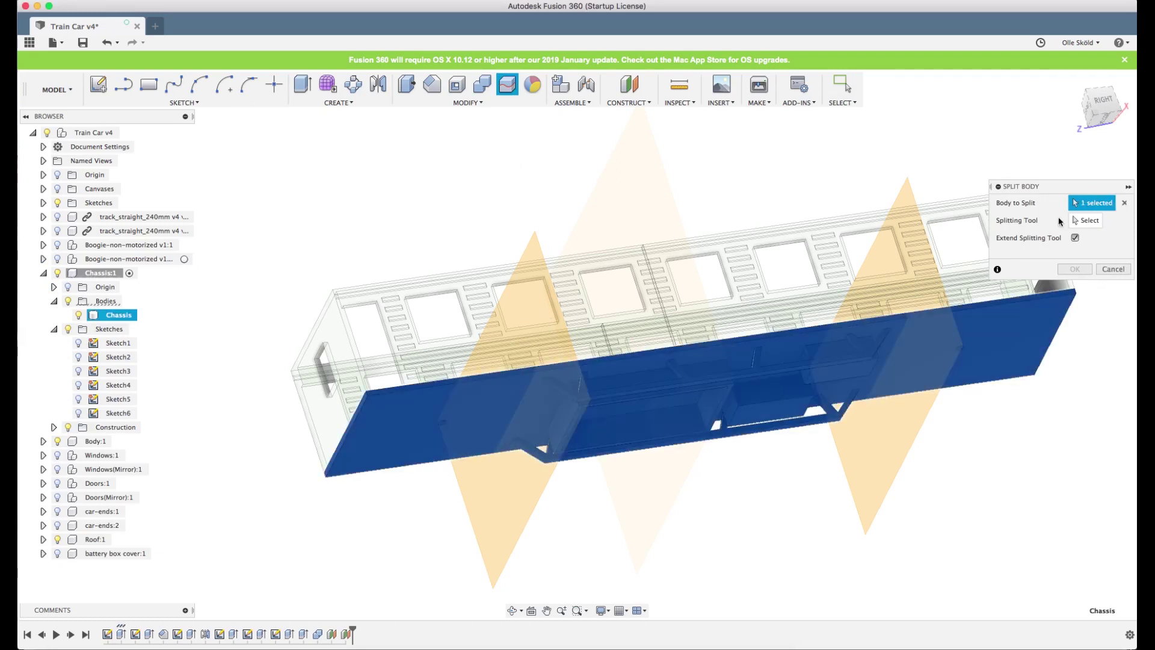
click(1086, 220)
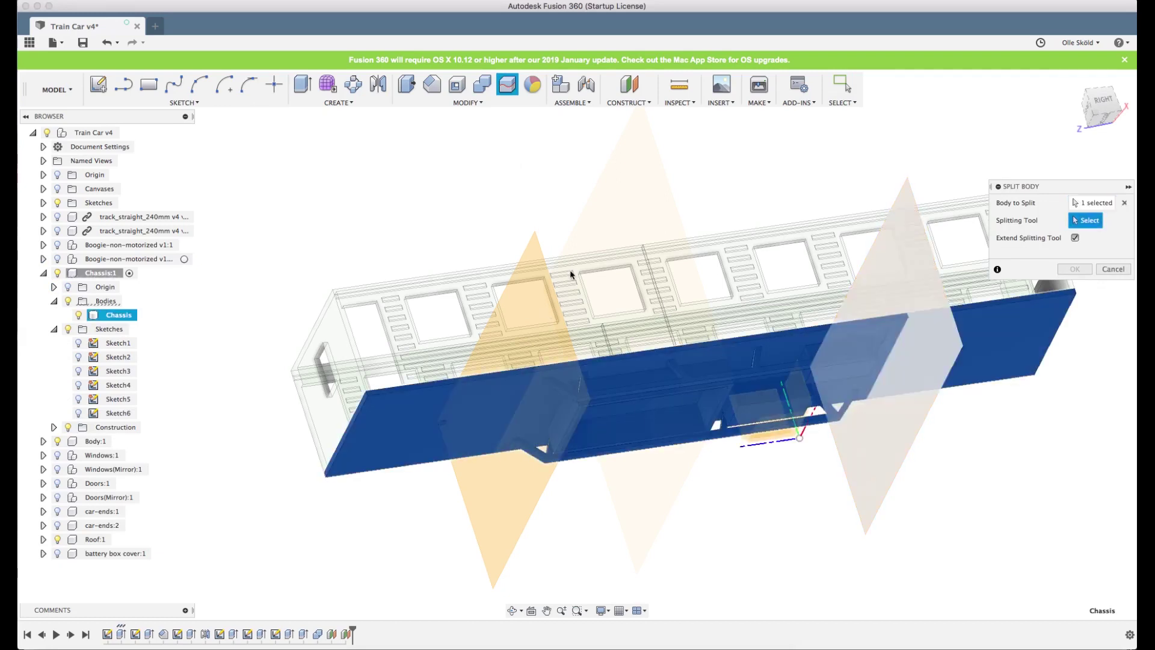
click(535, 258)
click(908, 199)
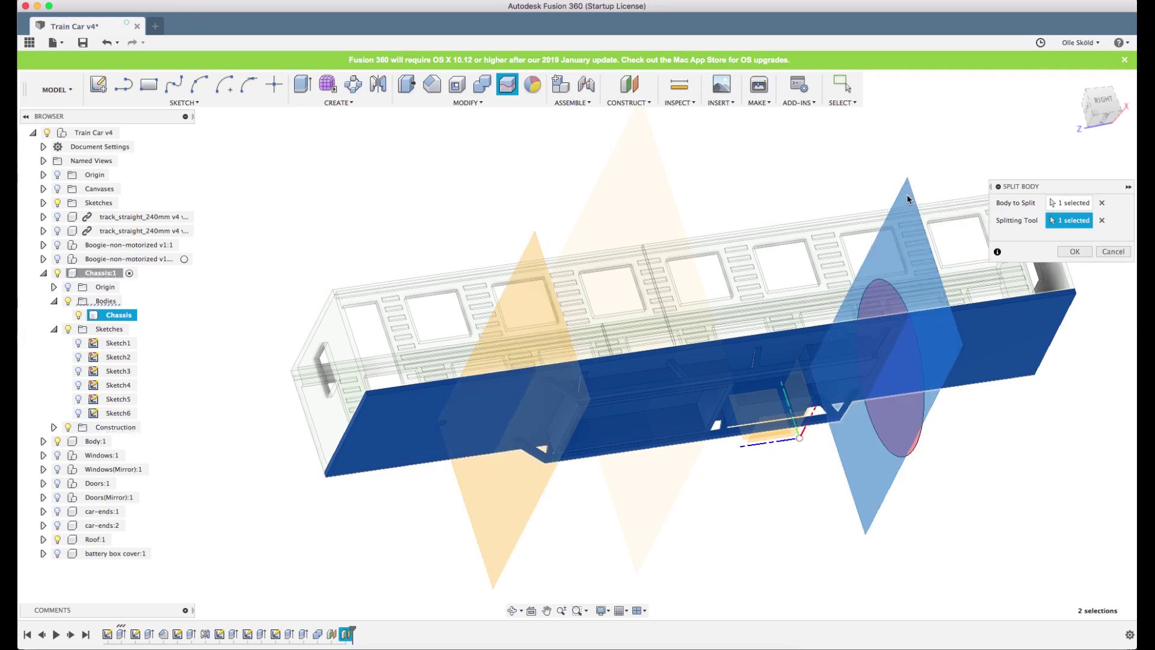
click(532, 260)
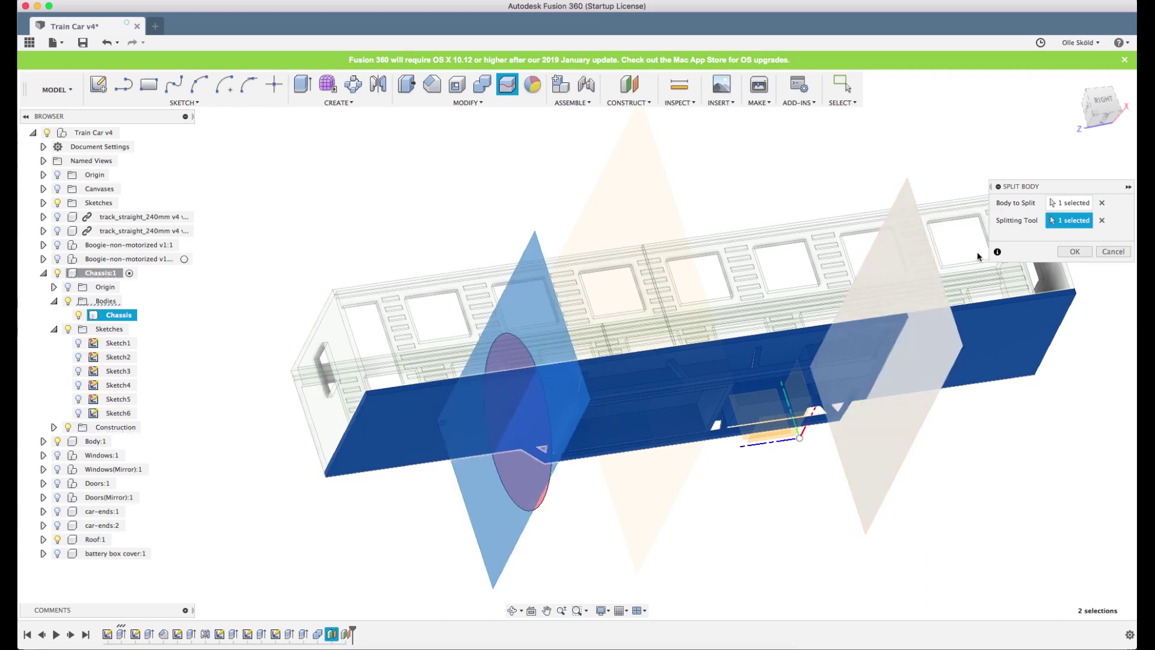
click(1074, 252)
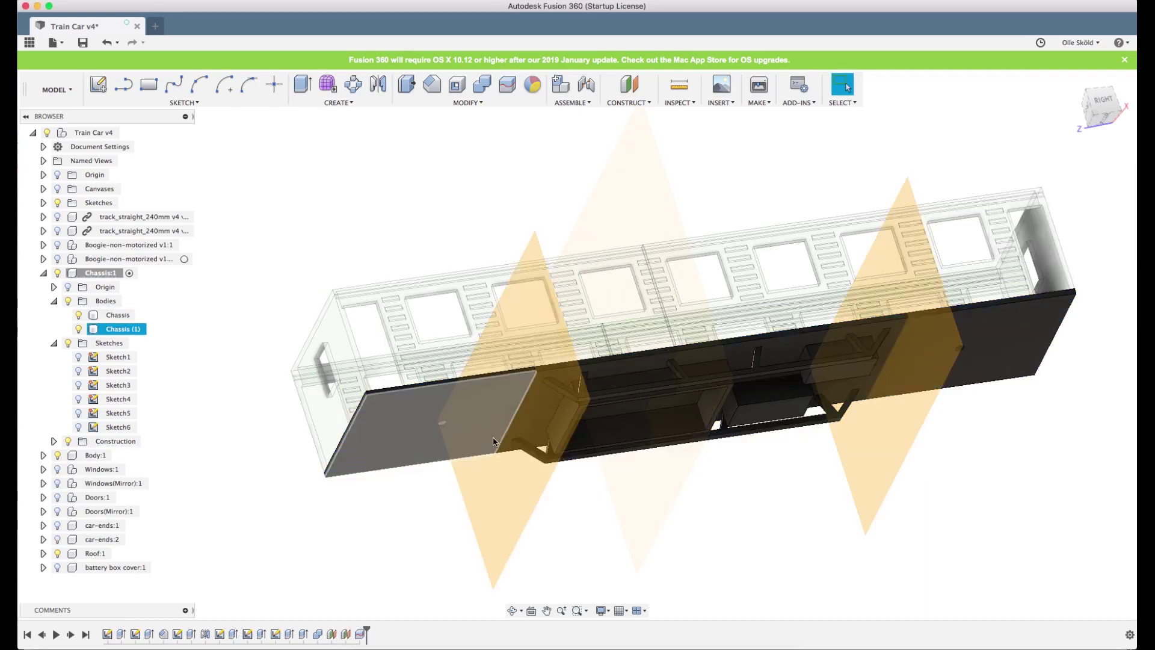
- Split the remaining long Chassis body with the offset plane near the opposite end
click(118, 315)
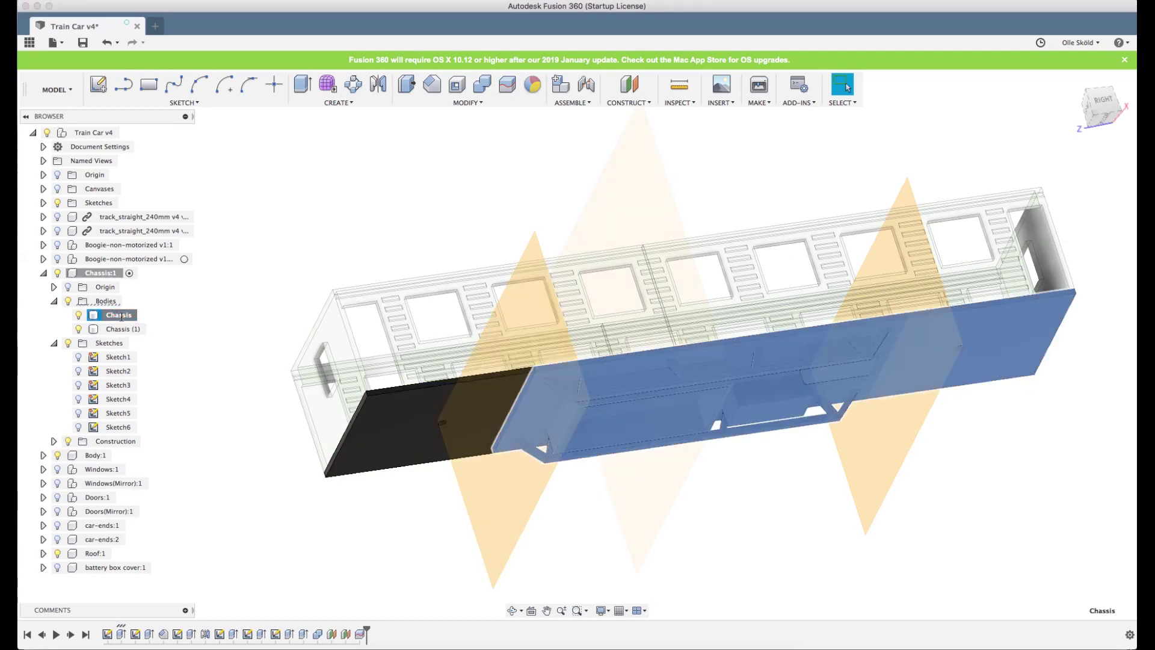
click(792, 523)
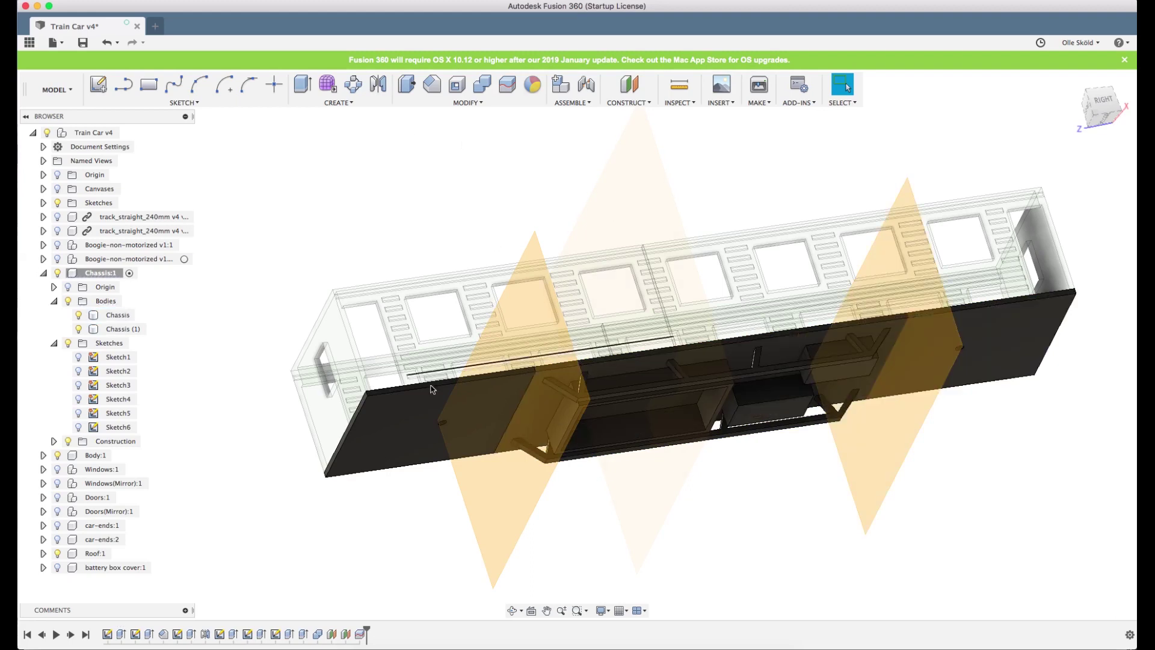
scroll(415, 415, down, 2)
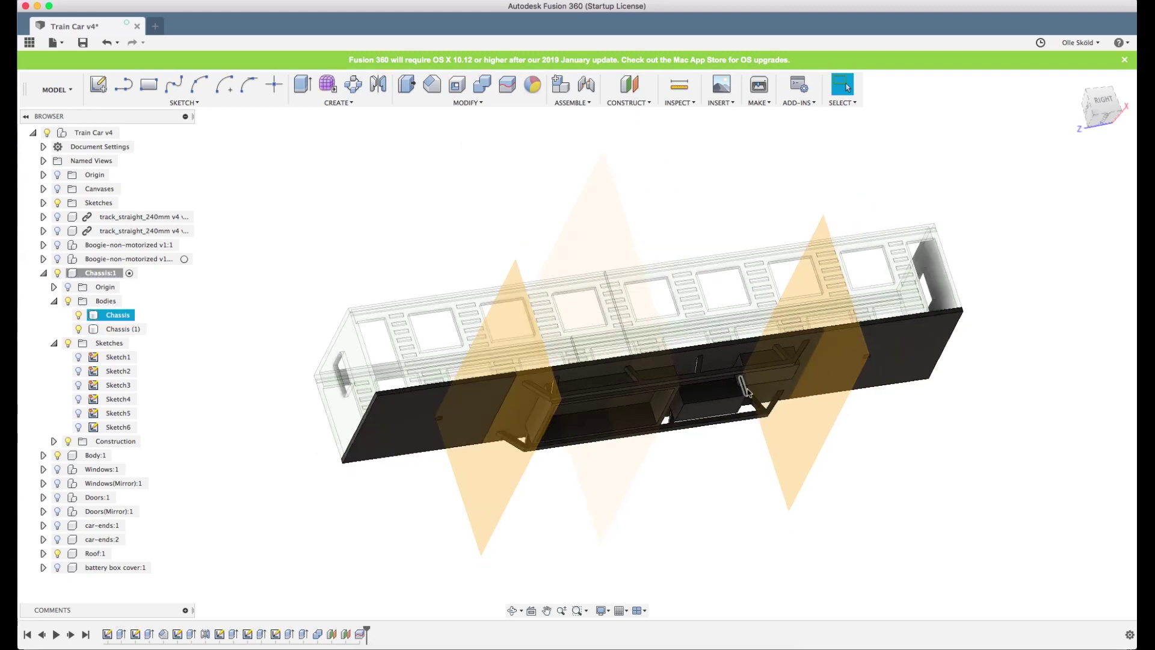
scroll(744, 391, up, 2)
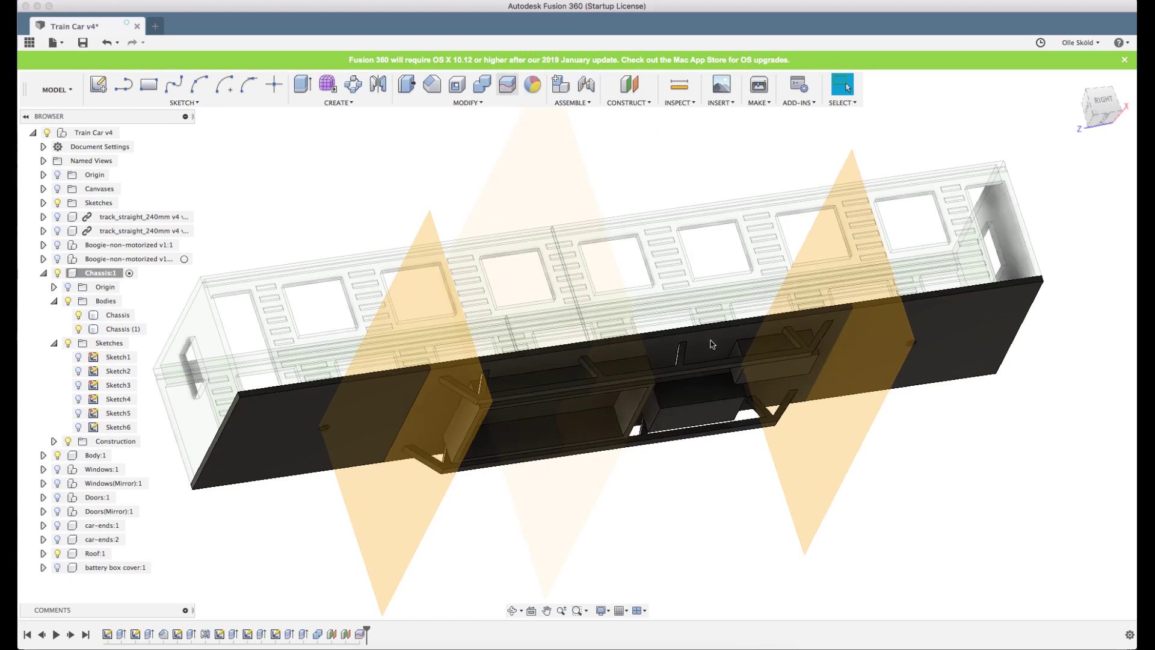
scroll(711, 343, down, 1)
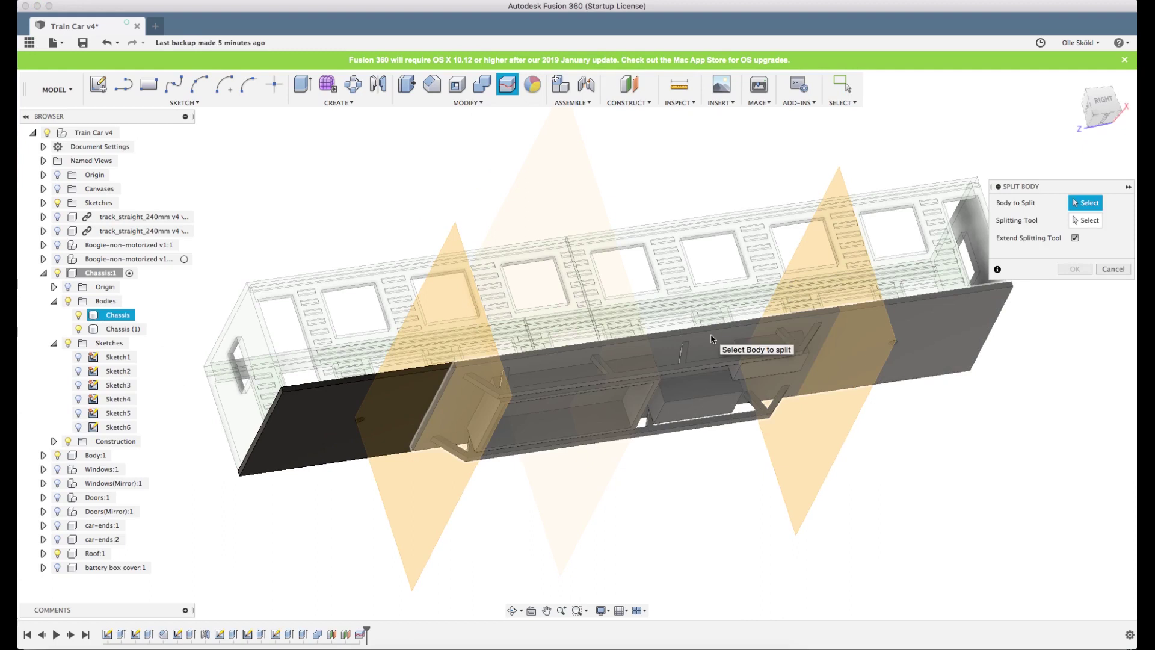
click(842, 318)
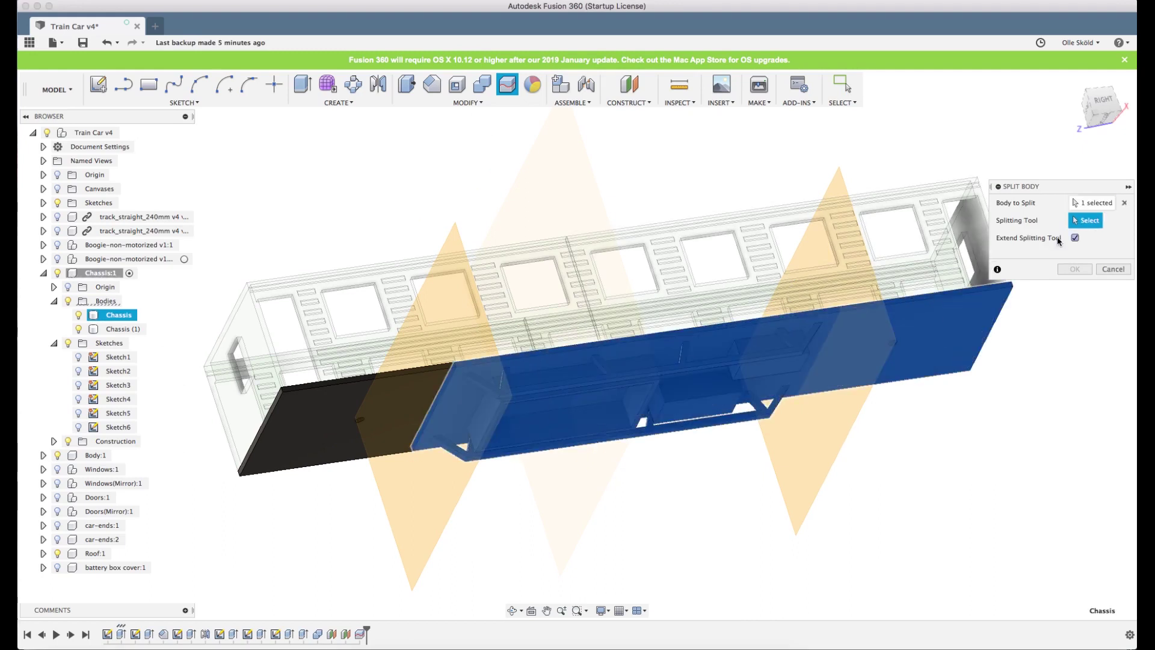
click(851, 378)
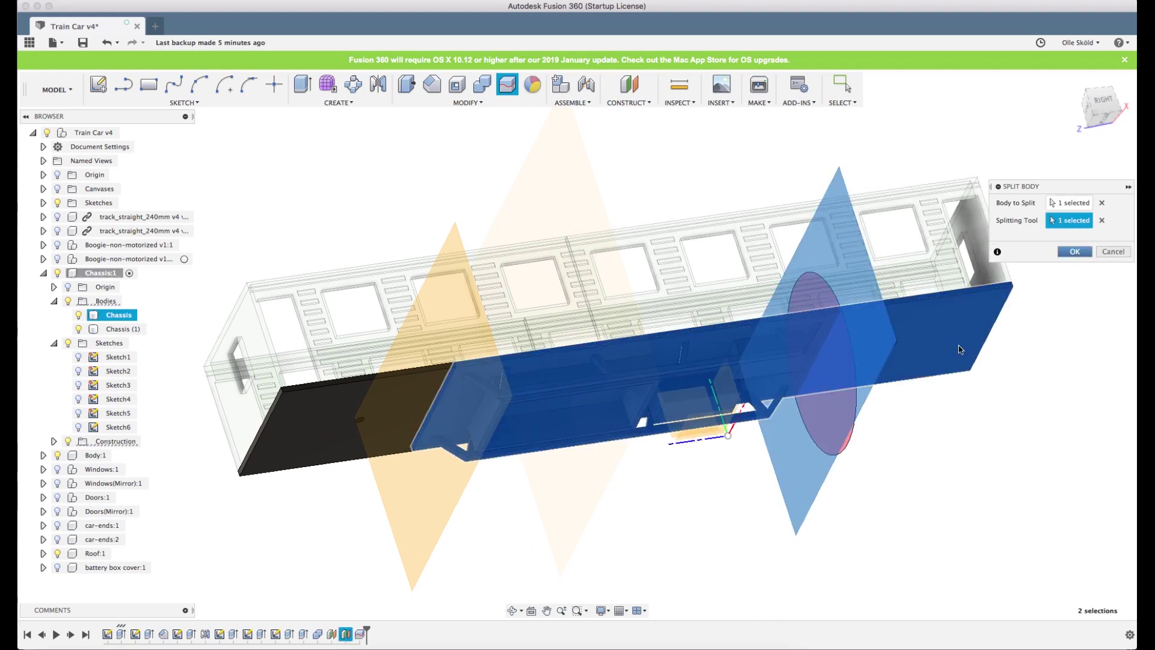
key(Return)
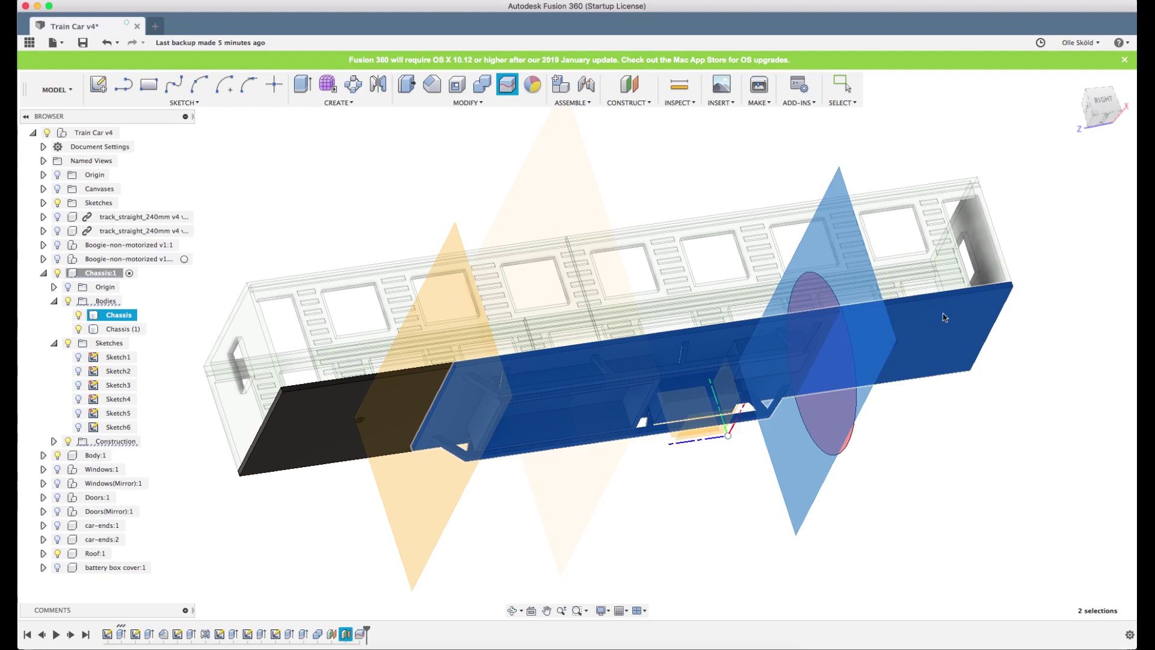
key(Return)
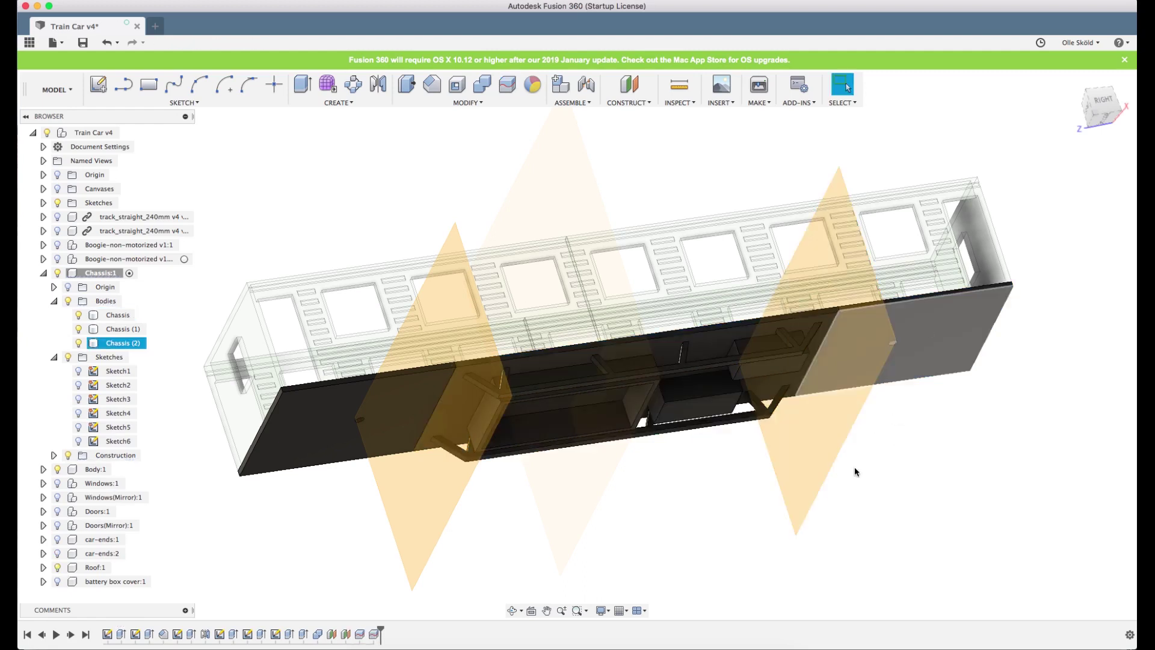
click(954, 462)
- Rename the middle Chassis body as "Chassis center"
scroll(584, 493, up, 2)
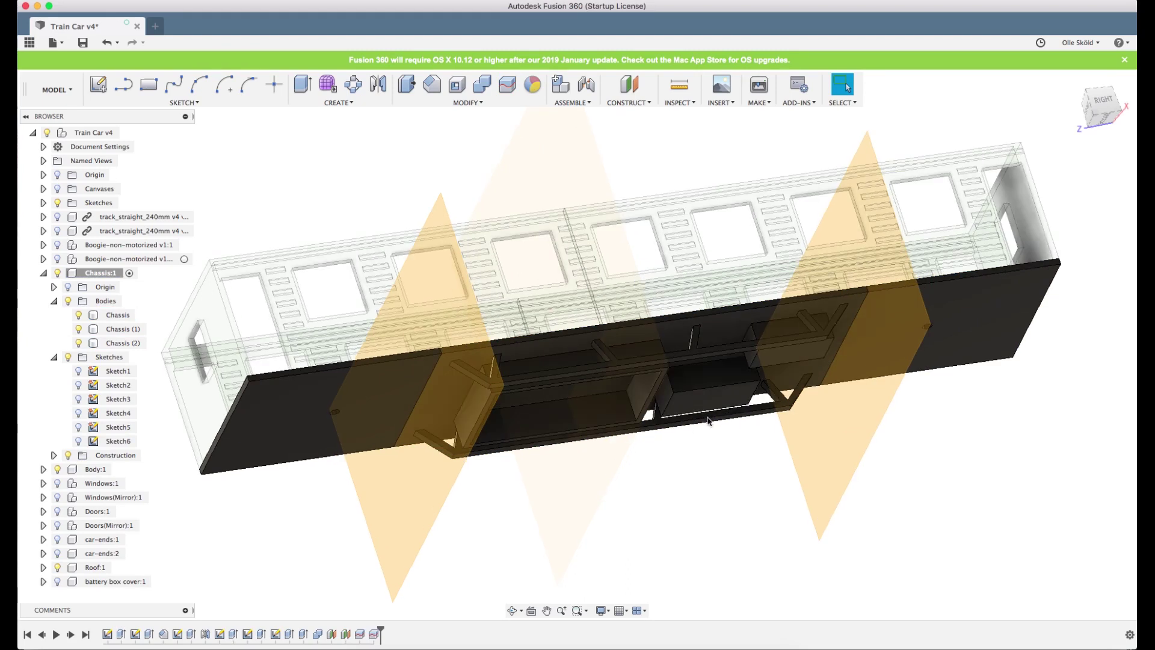
double_click(120, 315)
key(Right)
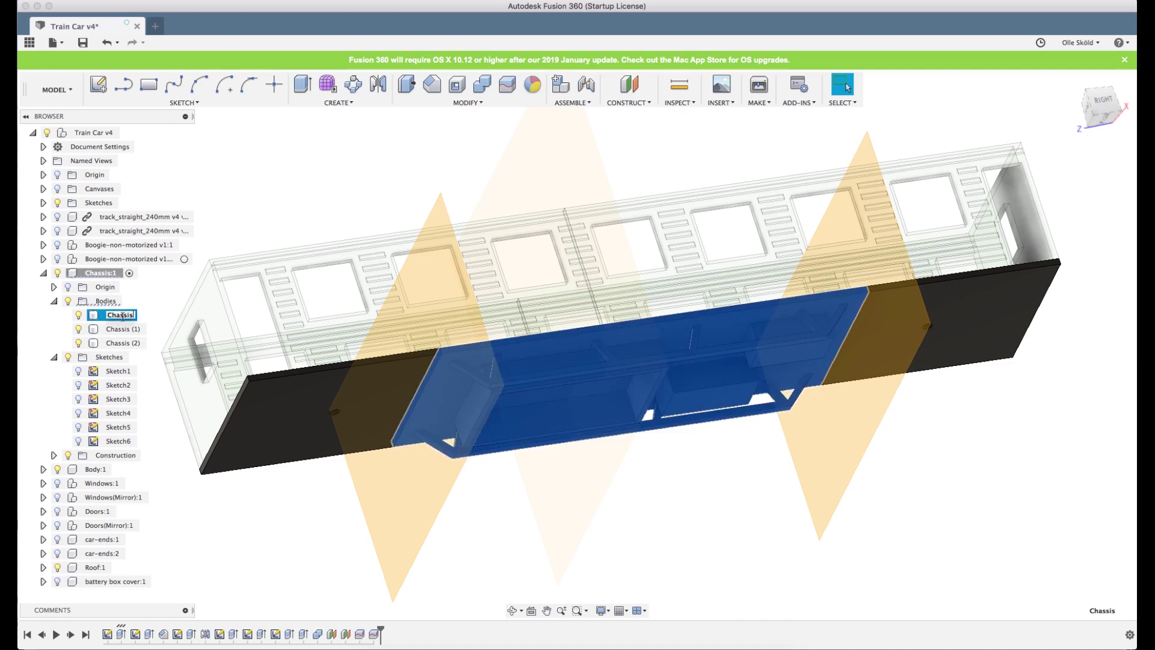
text(center)
key(Return)
- Rename the two outer chassis bodies as "Chassis end" and "Chassis end 2"
double_click(122, 329)
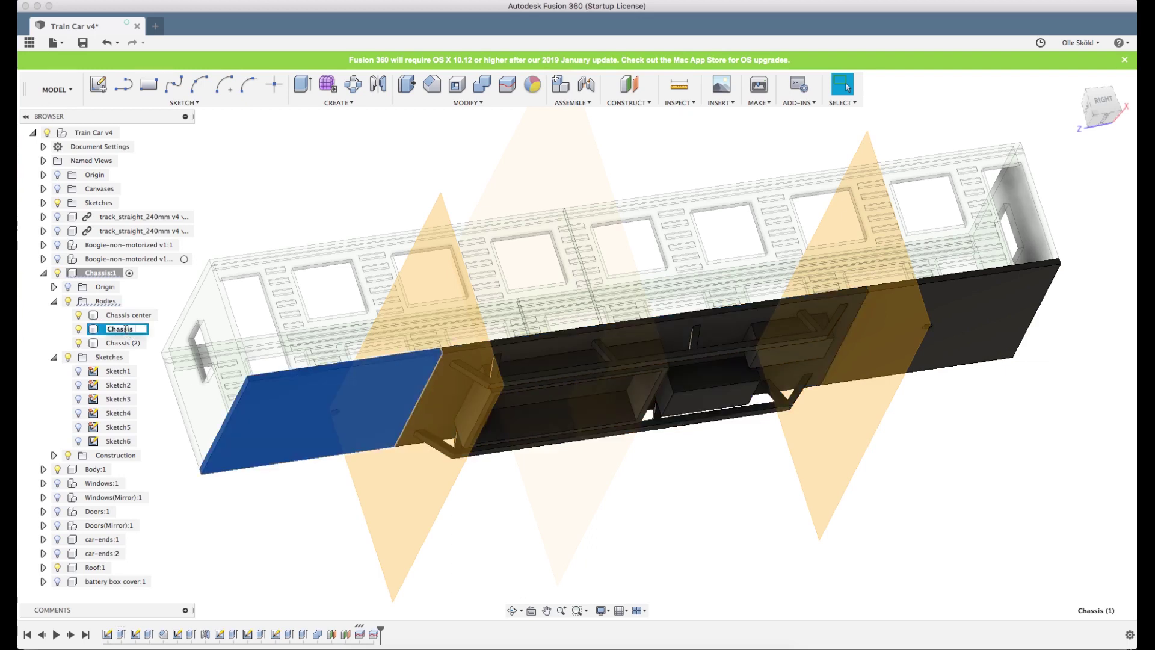
text(Chassis end)
click(124, 343)
double_click(124, 342)
text(Chassis ened)
key(BackSpace)
key(BackSpace)
text(d 2)
key(Return)
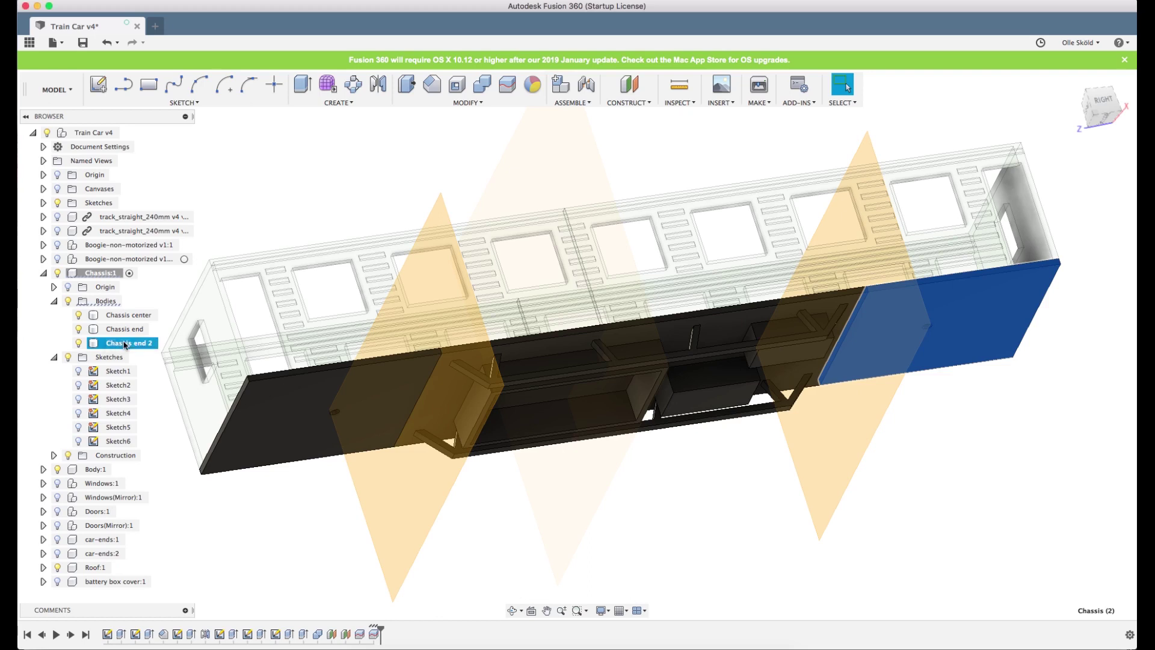
- Export the Chassis center body as an STL named "Chassis center" in the train parts folder
right_click(129, 315)
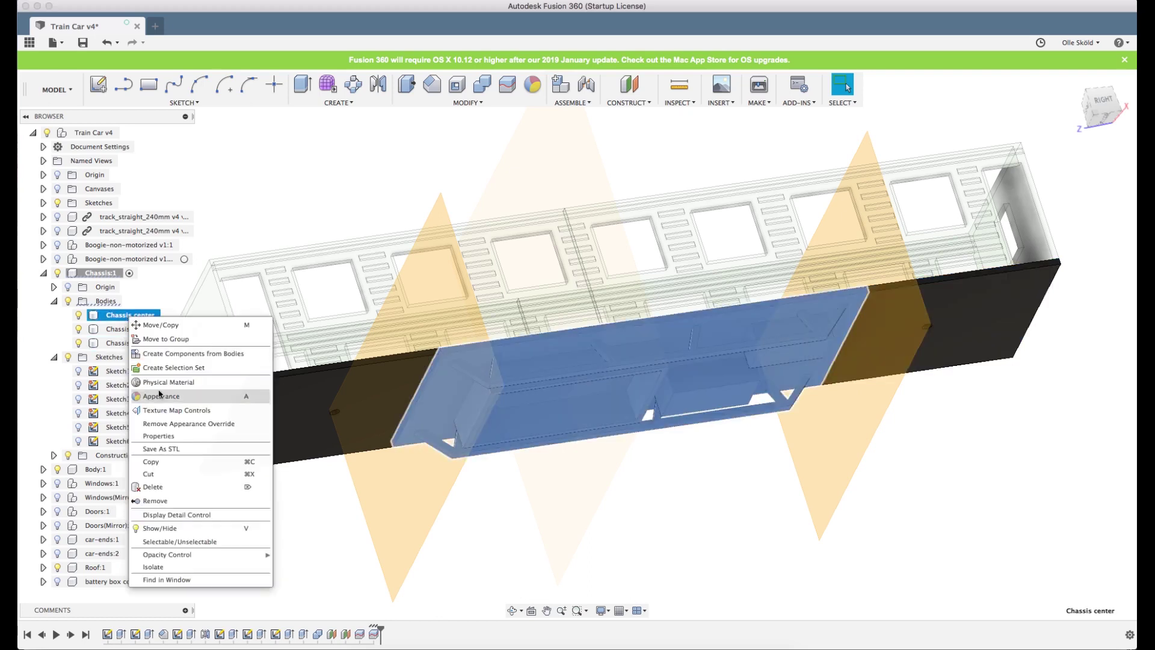
click(167, 450)
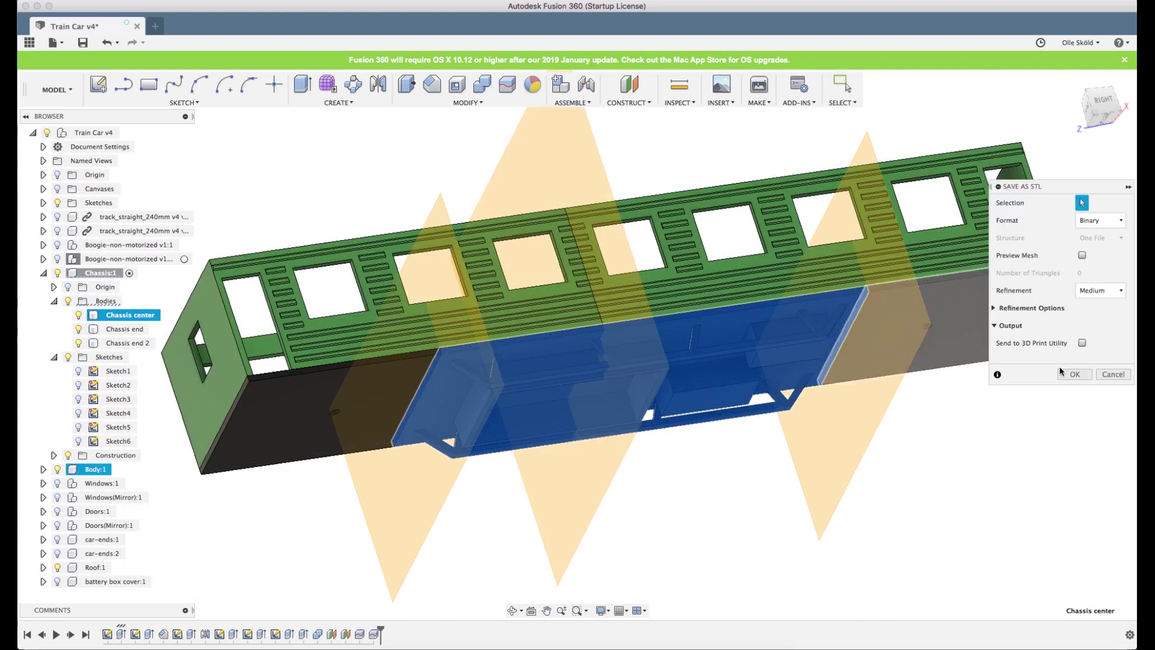
key(Escape)
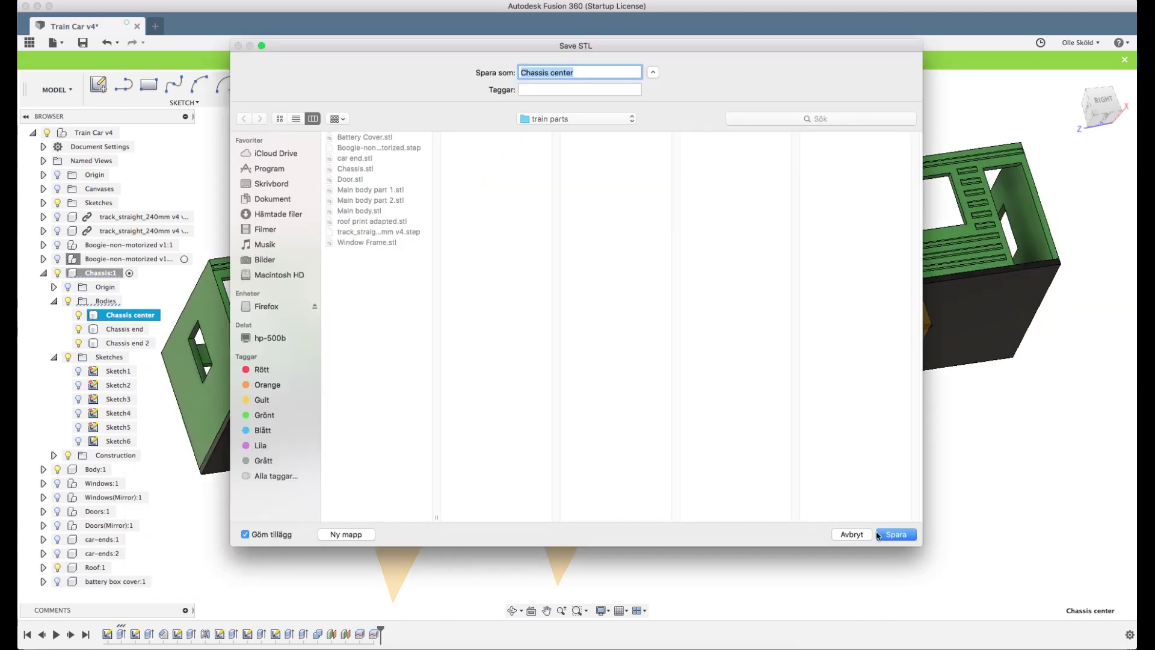
click(896, 534)
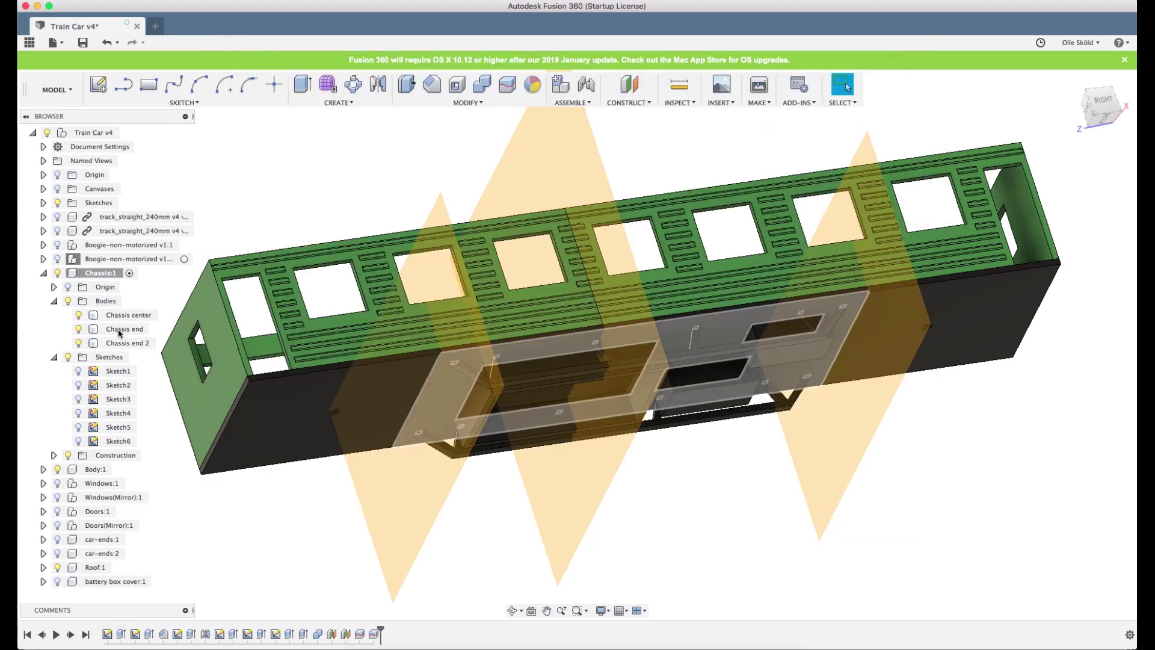
- Export the Chassis end body as an STL named "Chassis end" in the train parts folder
right_click(119, 333)
click(151, 463)
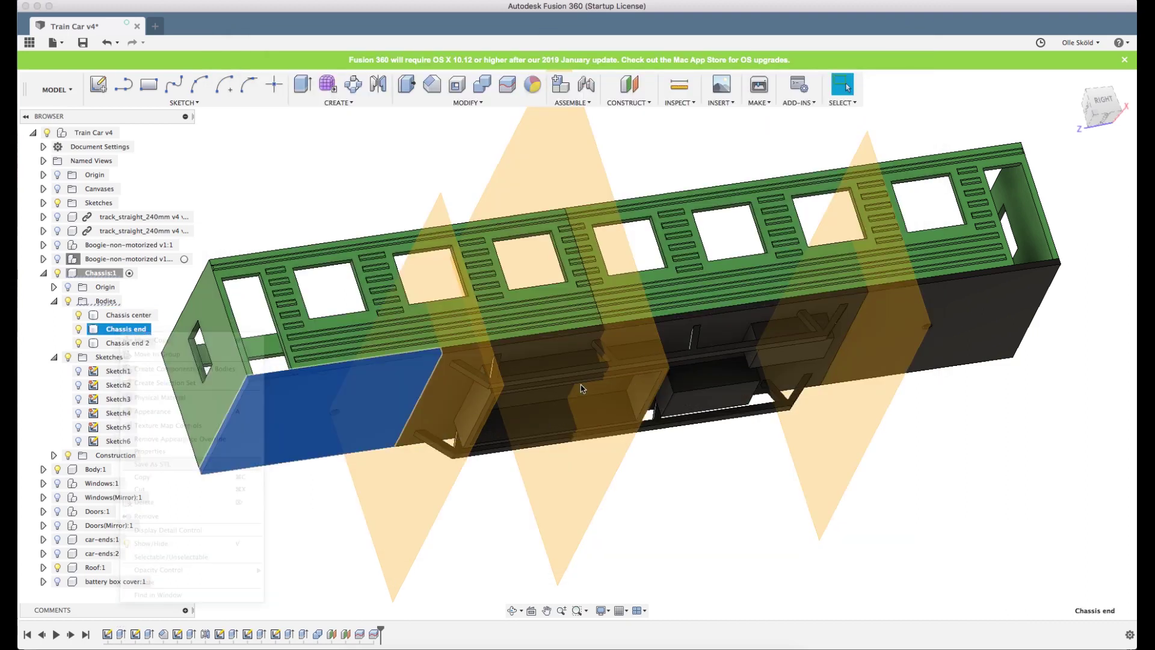
click(1076, 375)
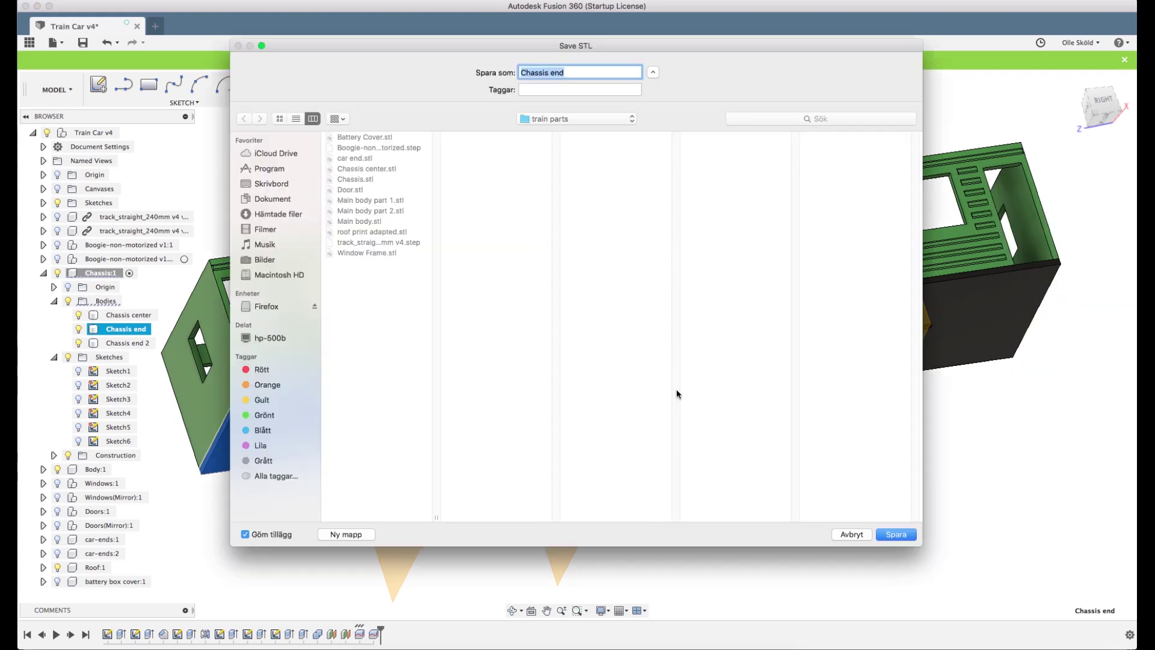
click(898, 534)
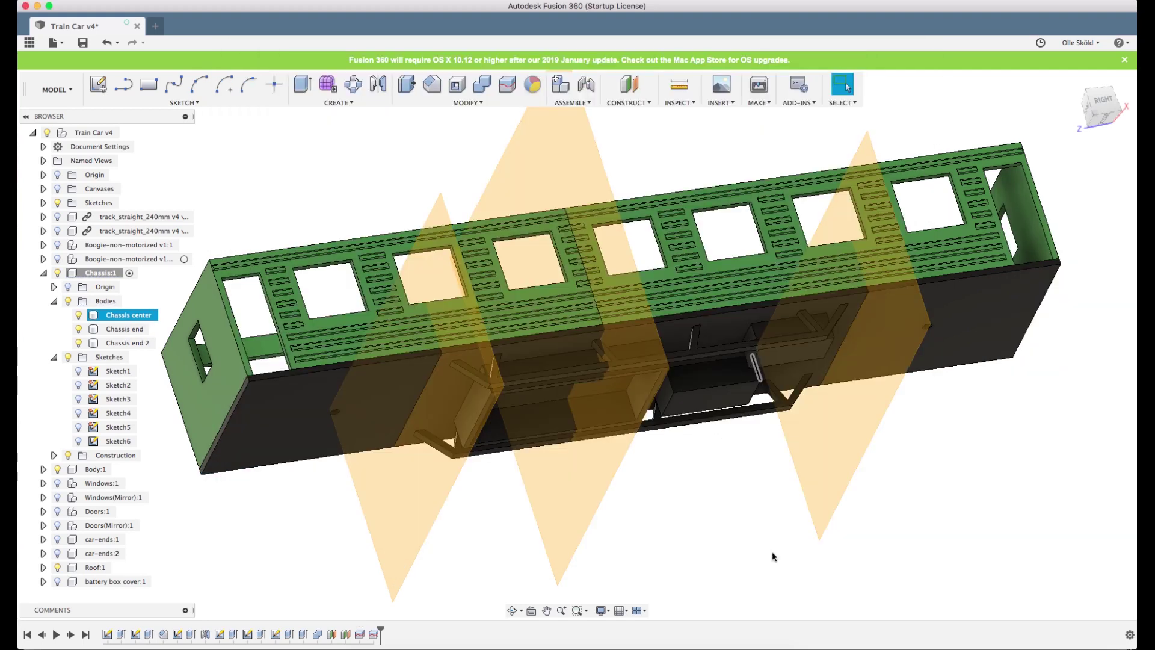
- Examine the split car body and the three chassis pieces from below, above and both long sides
shift+middle_drag(729, 440, 734, 413)
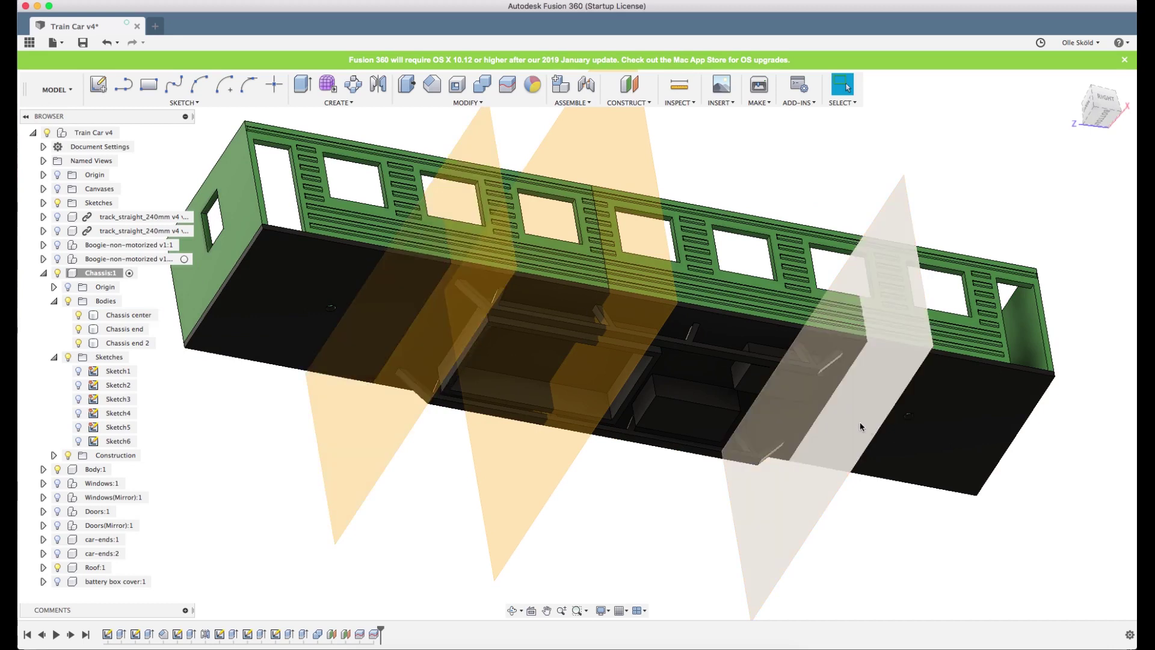
click(709, 462)
mouse_move(708, 461)
shift+middle_down()
mouse_move(692, 497)
mouse_move(696, 477)
shift+middle_up()
key(Escape)
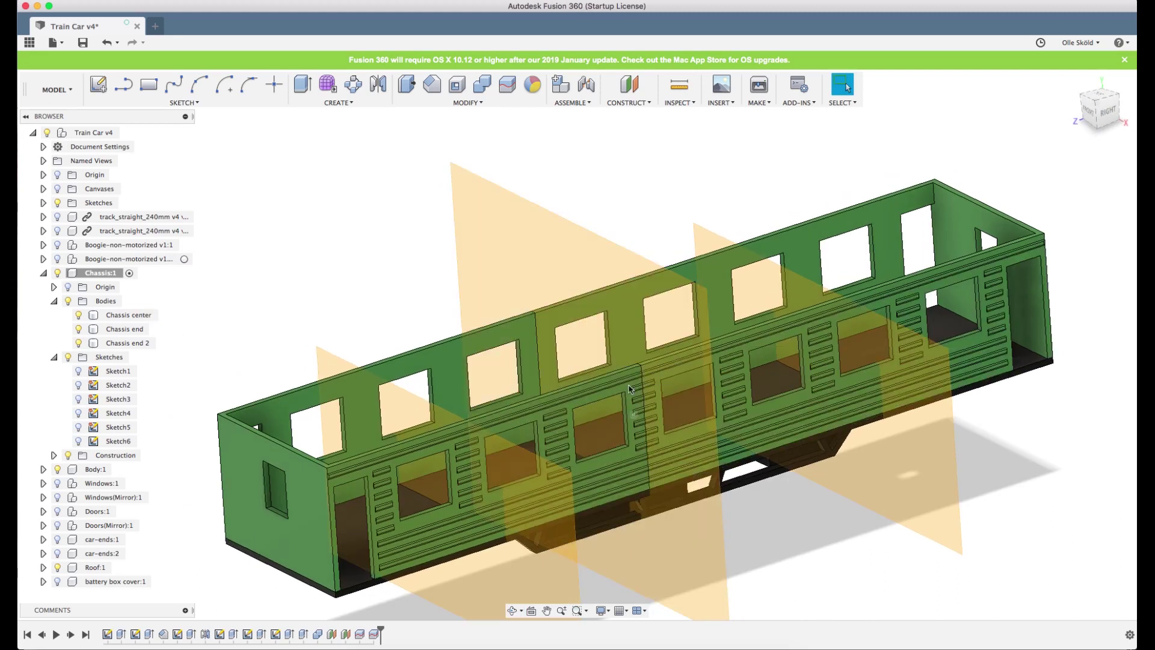
shift+middle_drag(562, 330, 537, 364)
click(537, 363)
click(325, 337)
click(601, 337)
click(938, 343)
shift+middle_drag(938, 342, 585, 425)
key(Escape)
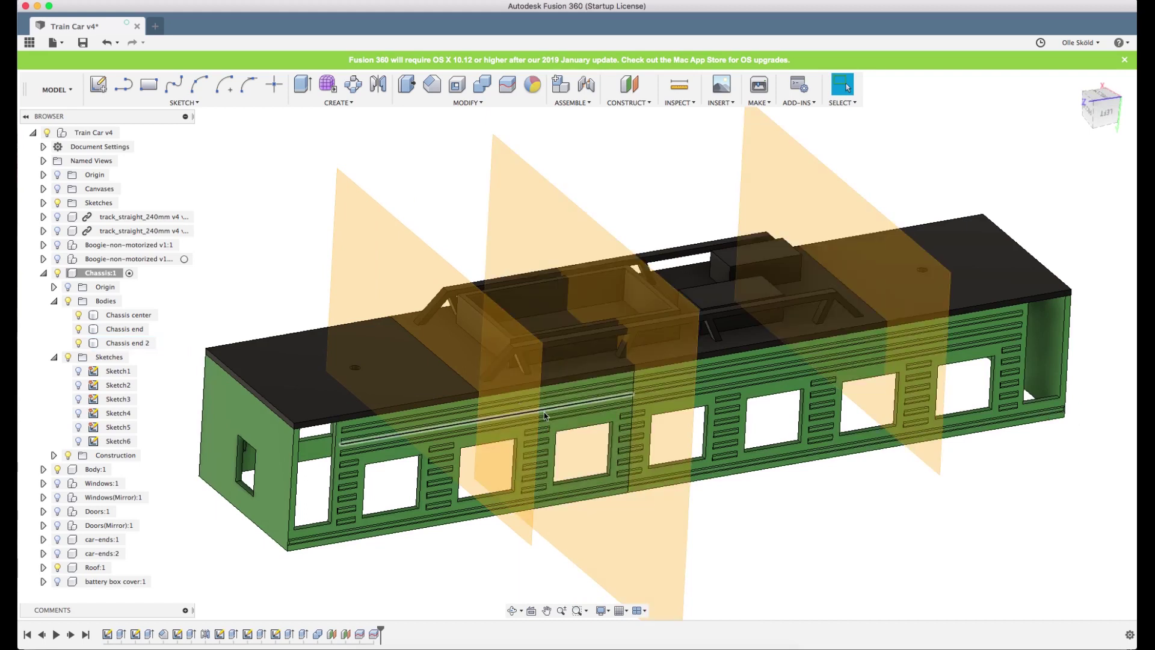
scroll(373, 409, up, 3)
click(304, 354)
click(486, 366)
scroll(486, 366, down, 4)
shift+middle_drag(1001, 384, 968, 192)
shift+middle_drag(652, 324, 727, 412)
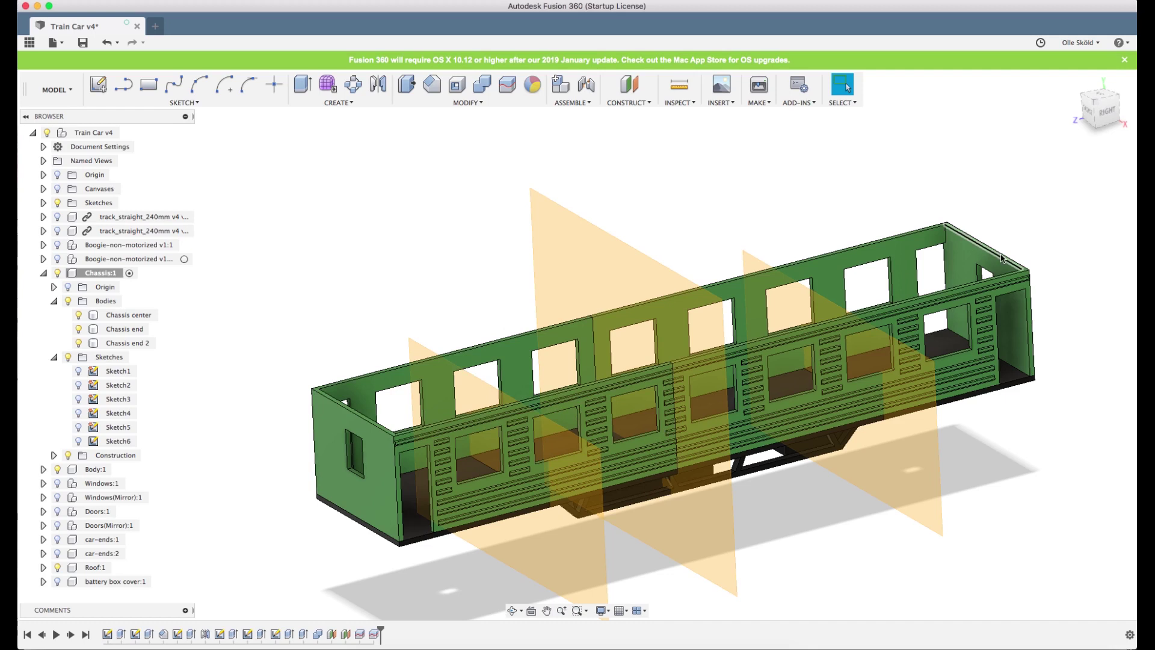
shift+middle_drag(859, 359, 668, 475)
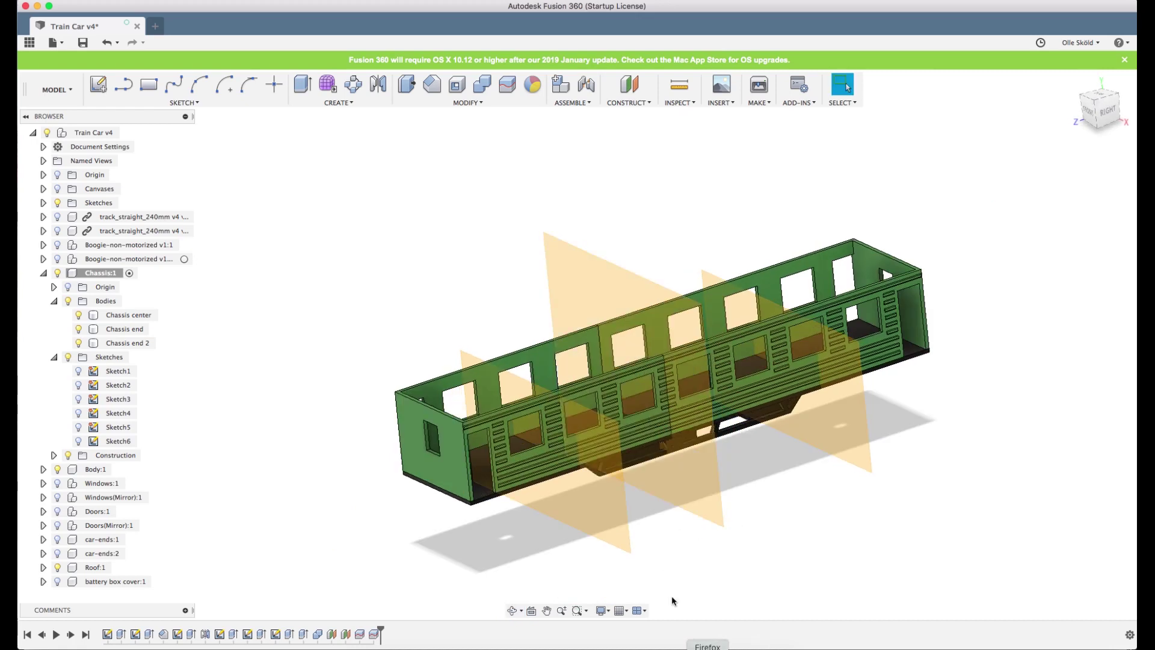
- Switch to Slic3r Prusa Edition and replace the full main body on the print bed with Main body part 1.stl
click(741, 648)
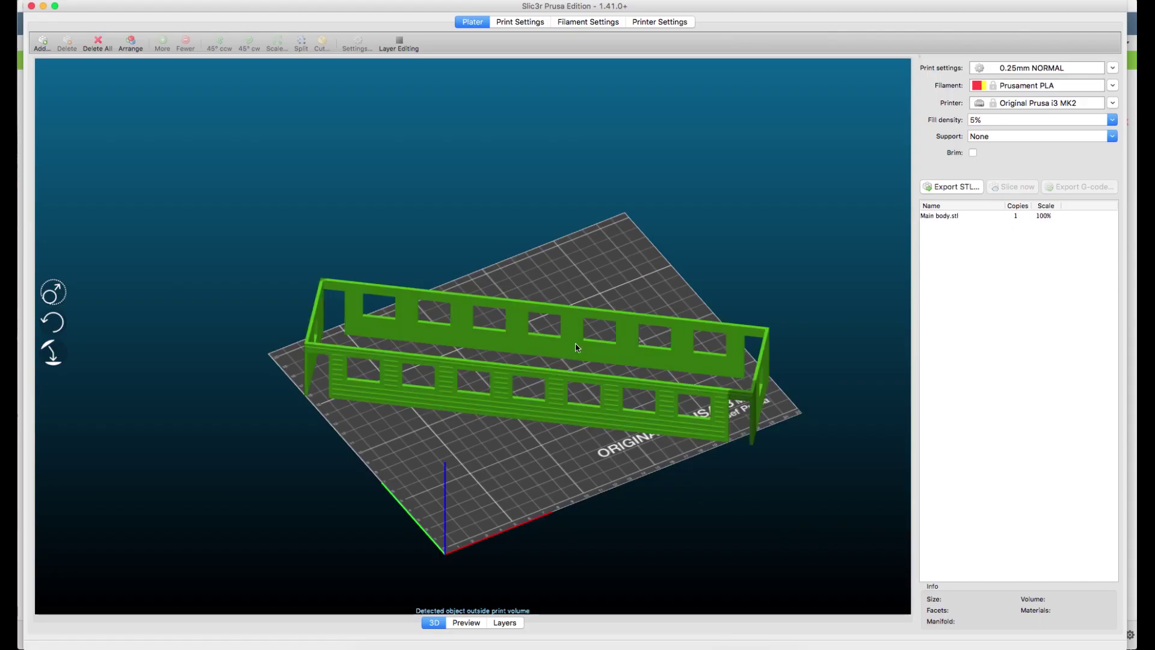
right_click(509, 393)
click(513, 395)
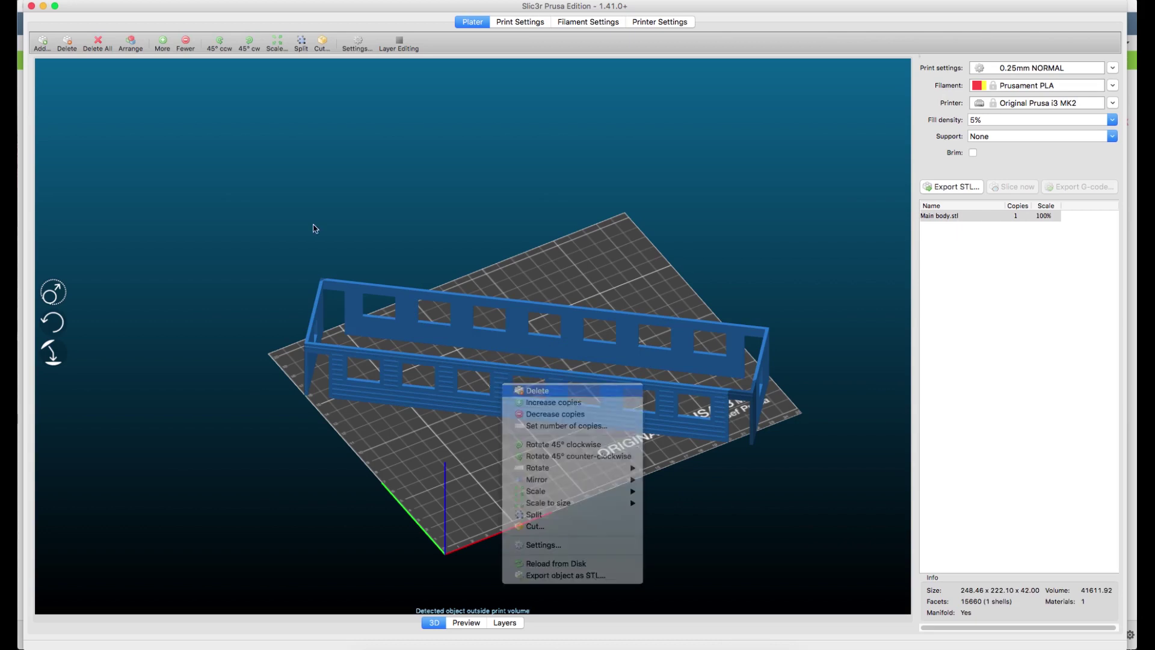
click(42, 42)
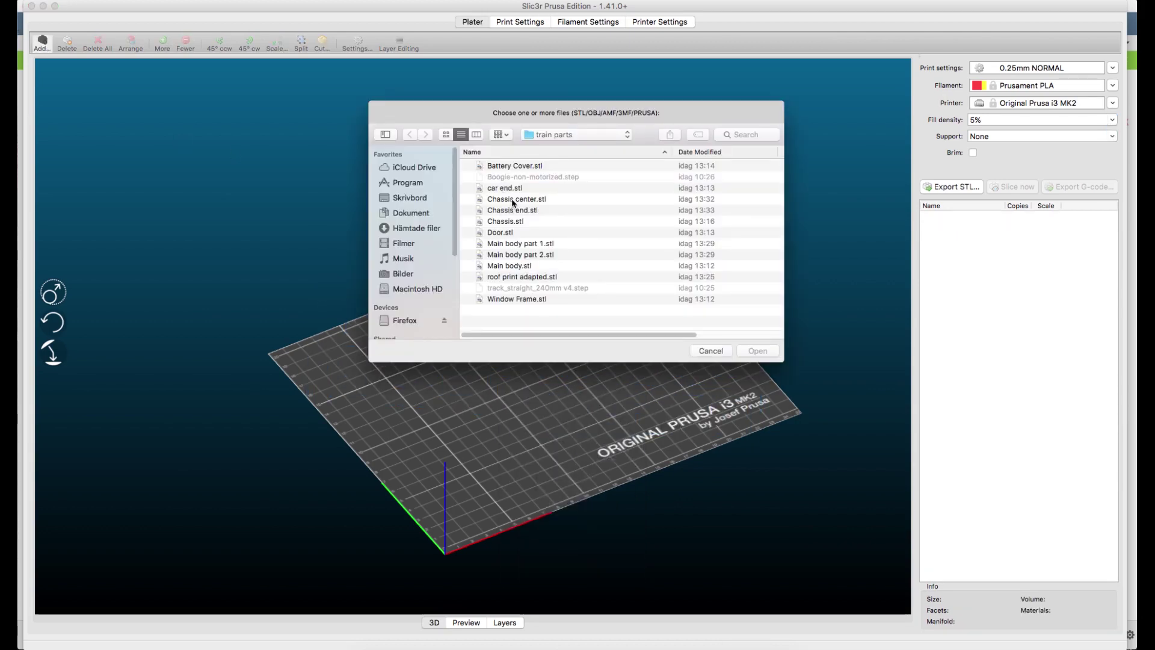
click(506, 245)
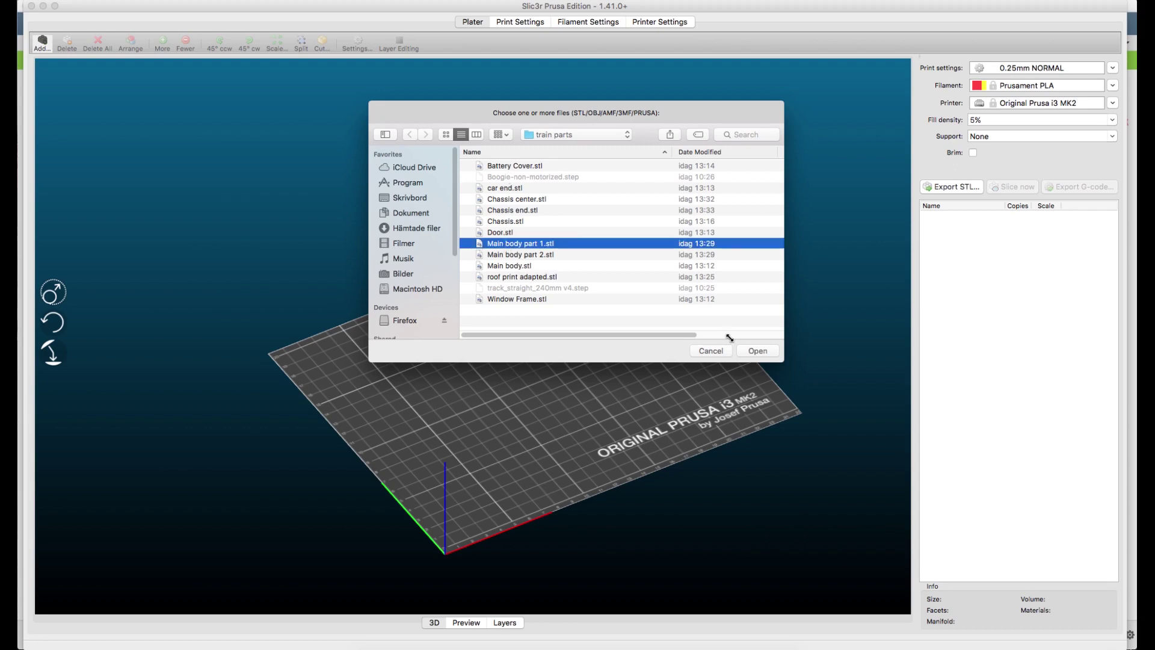
click(757, 351)
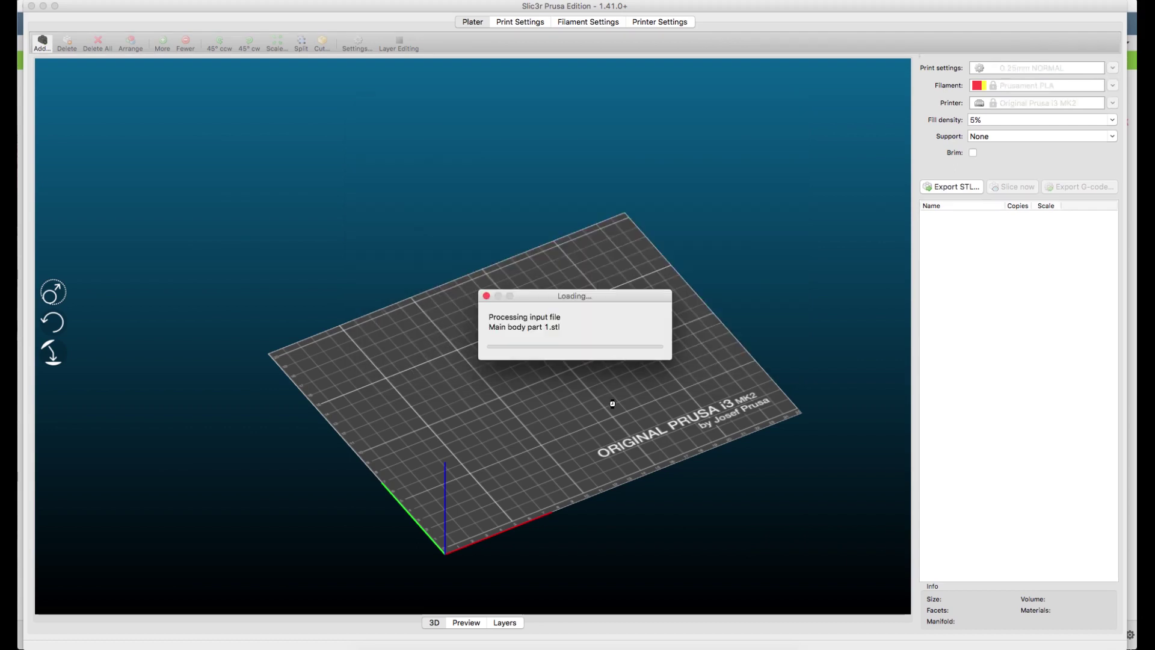
- Rotate Main body part 1 by 90 degrees around the X axis and move it fully onto the print bed
right_click(565, 343)
mouse_move(595, 430)
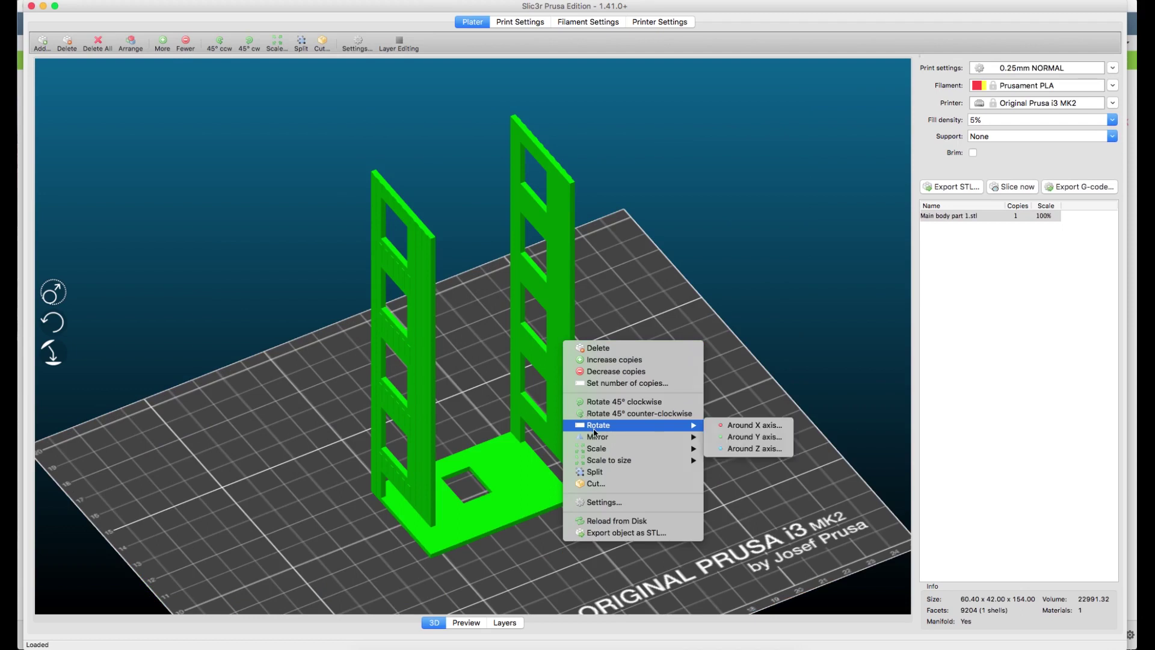
click(776, 426)
text(90)
key(Return)
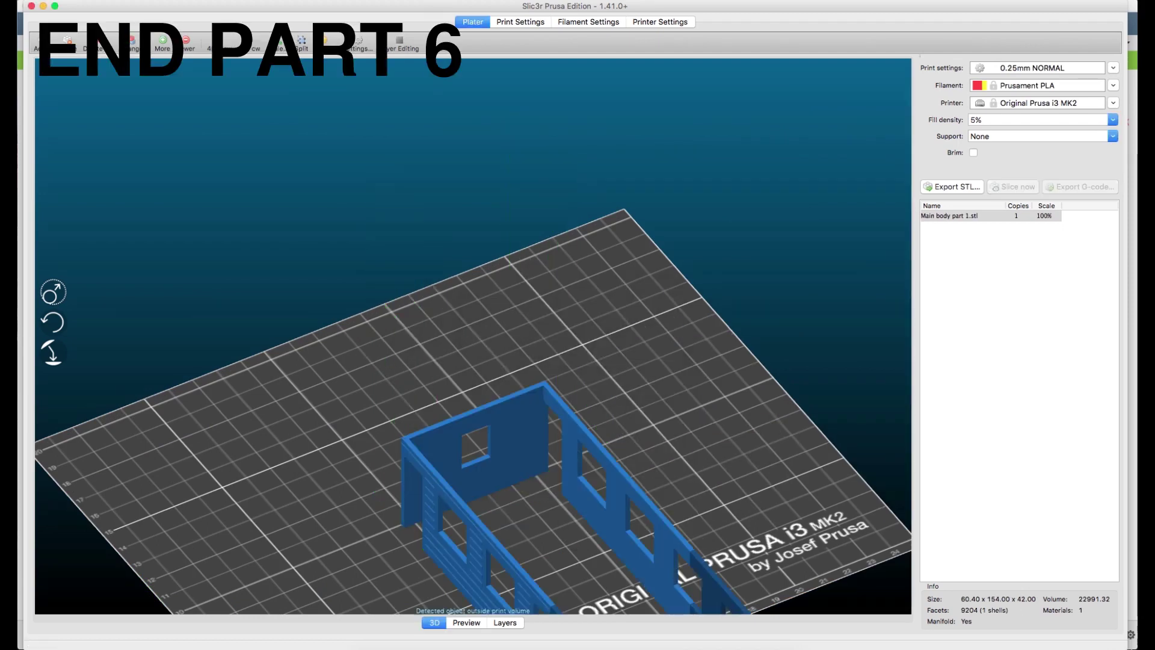
drag(608, 509, 525, 397)
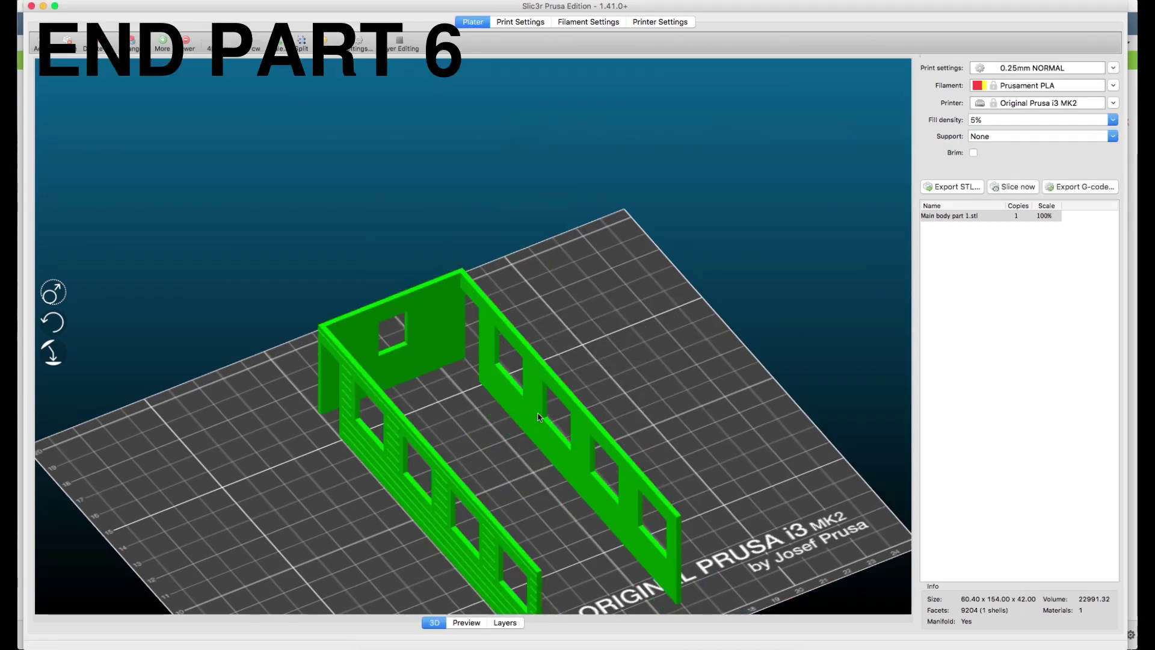
- Rotate Main body part 1 by 90 degrees around the Z axis
right_click(532, 408)
mouse_move(580, 503)
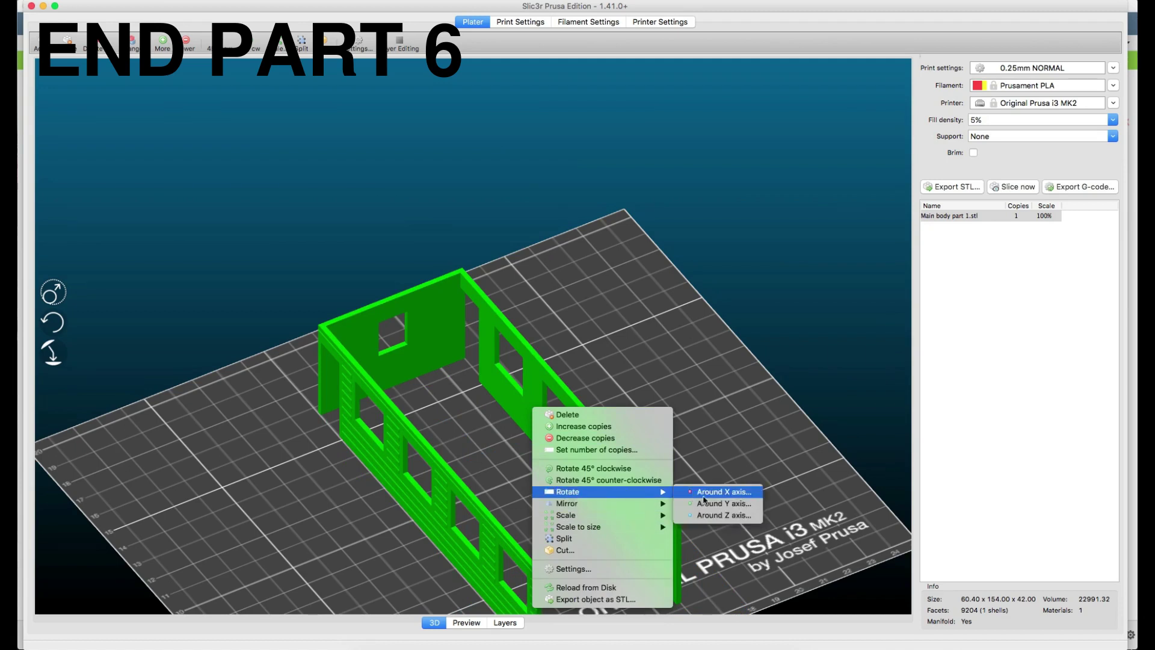
click(722, 515)
text(90)
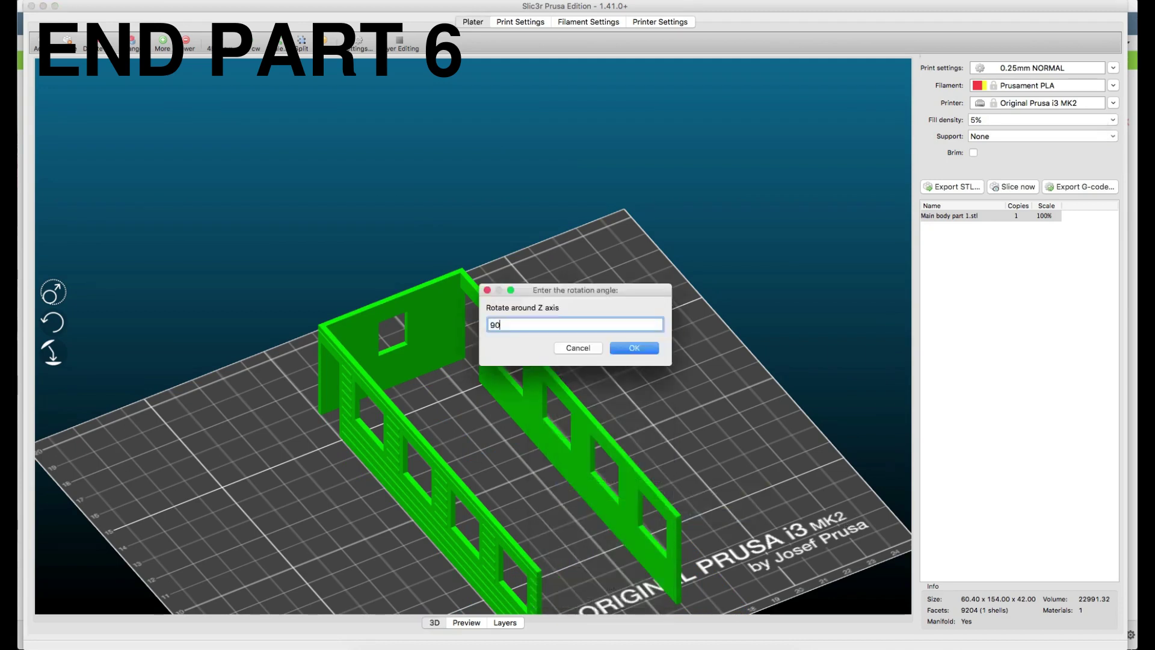
key(Return)
scroll(487, 346, up, 5)
scroll(474, 330, down, 5)
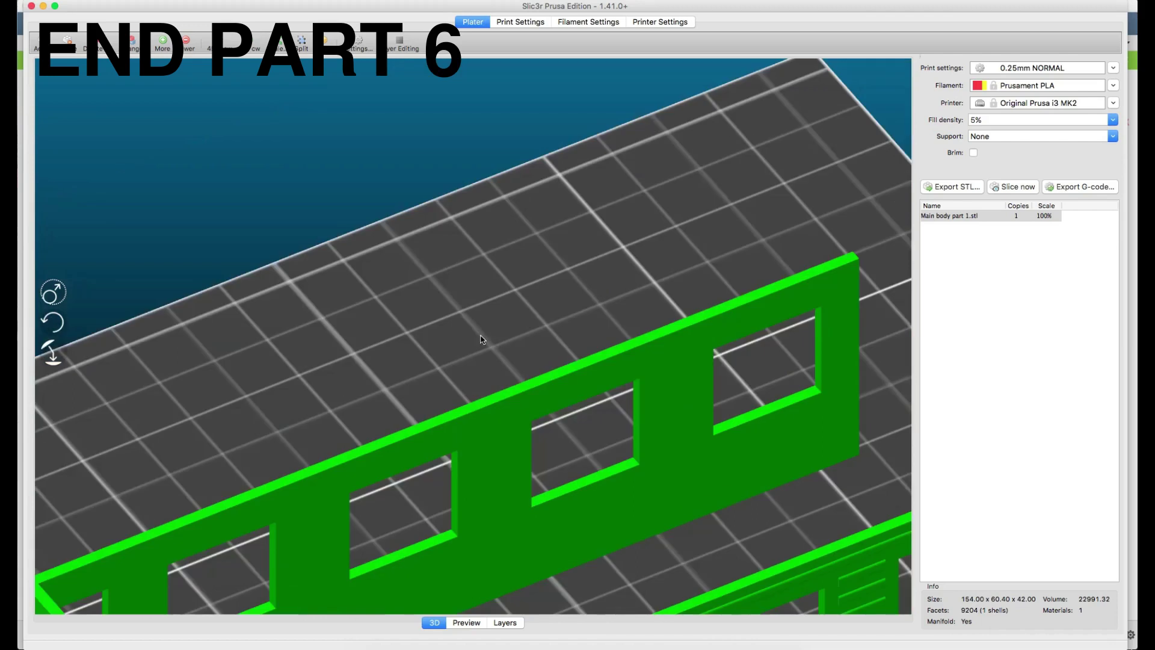
right_drag(556, 461, 547, 344)
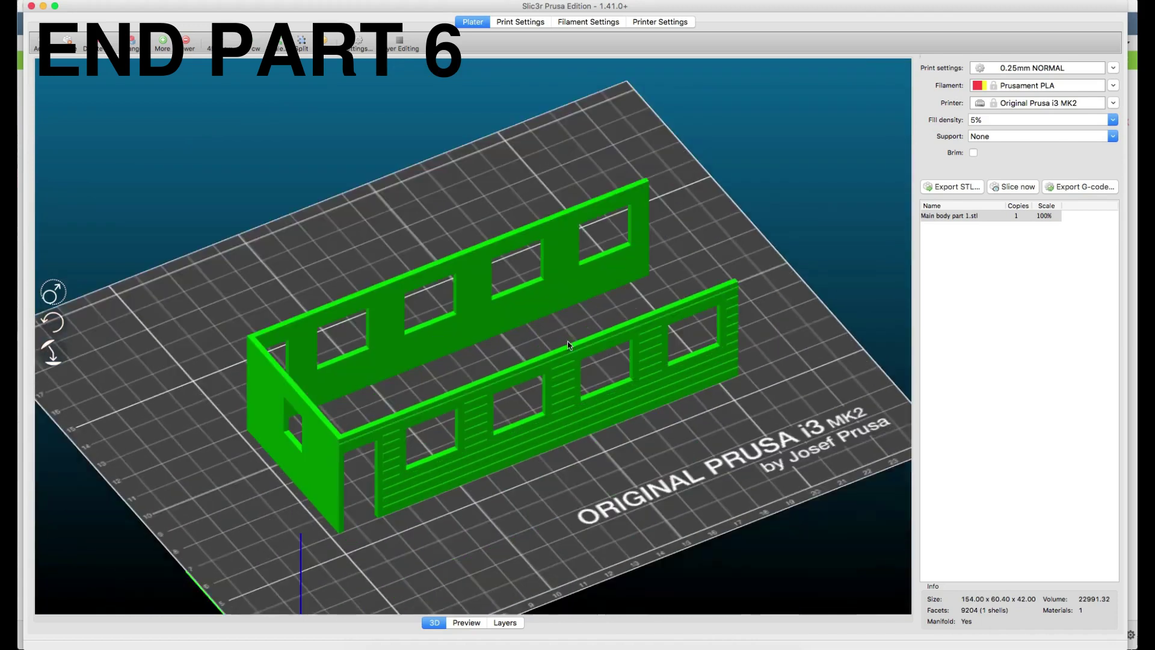
- Export the reoriented model as an STL to the train parts folder, overwriting Main body part 1.stl
click(959, 189)
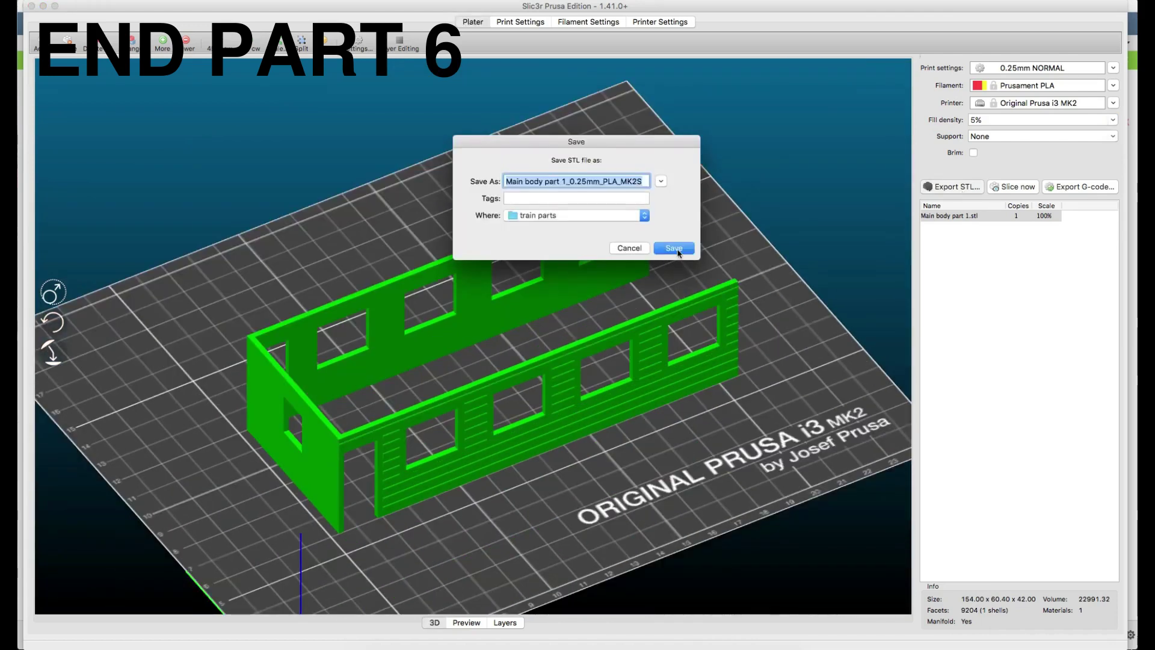
click(661, 181)
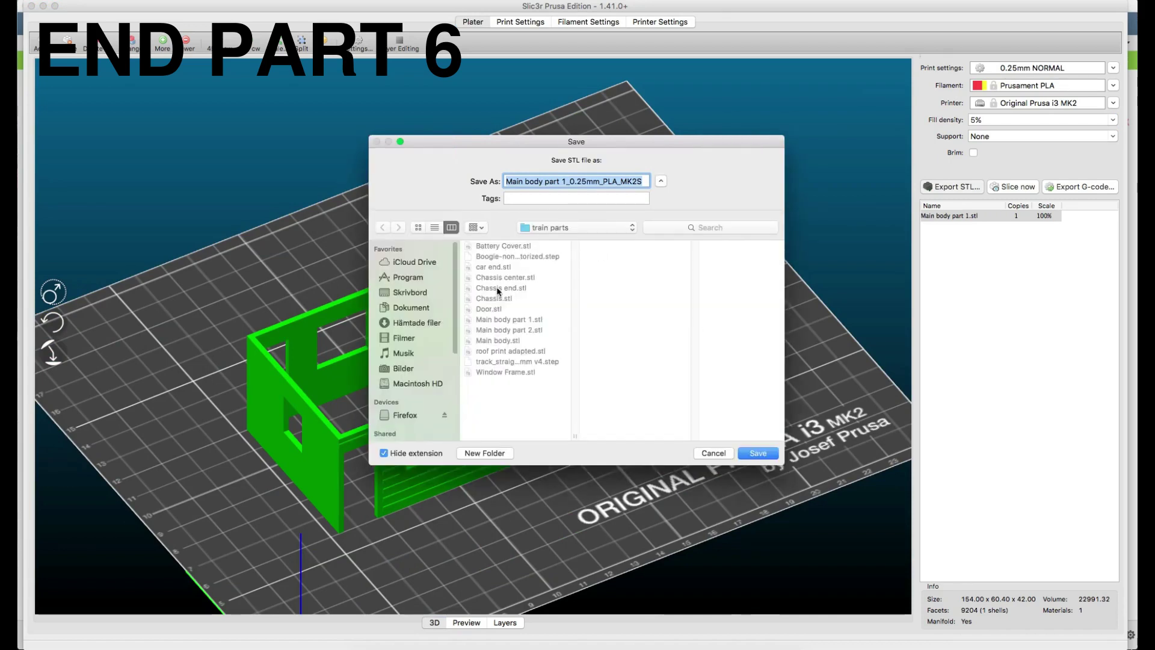
click(510, 322)
click(756, 454)
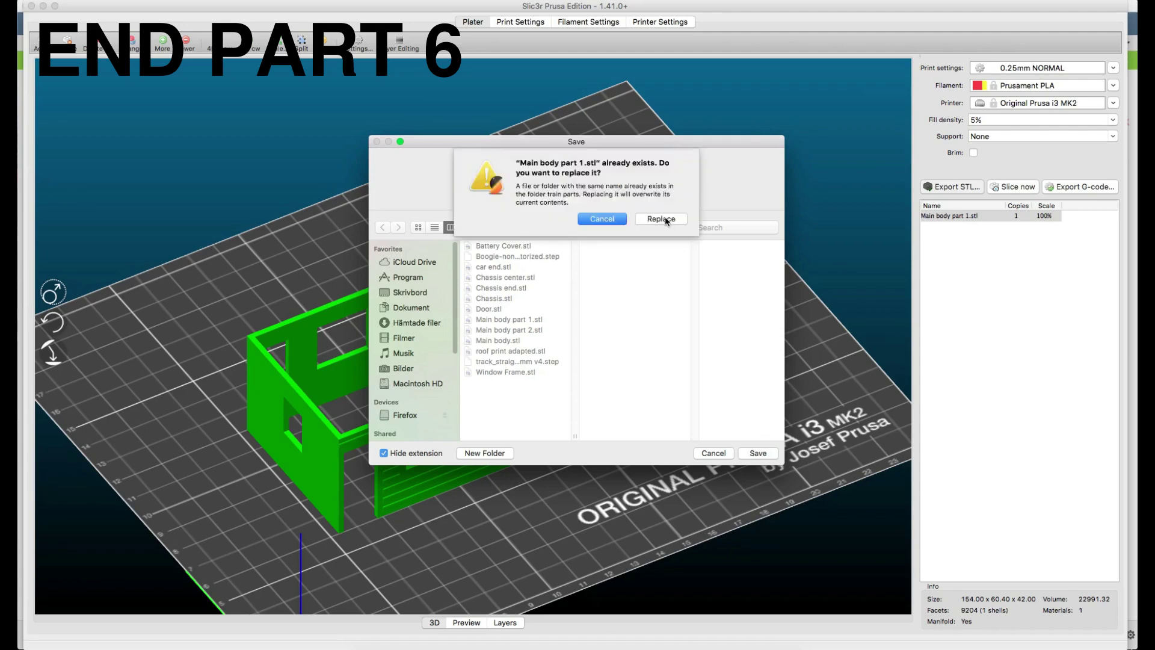
click(661, 219)
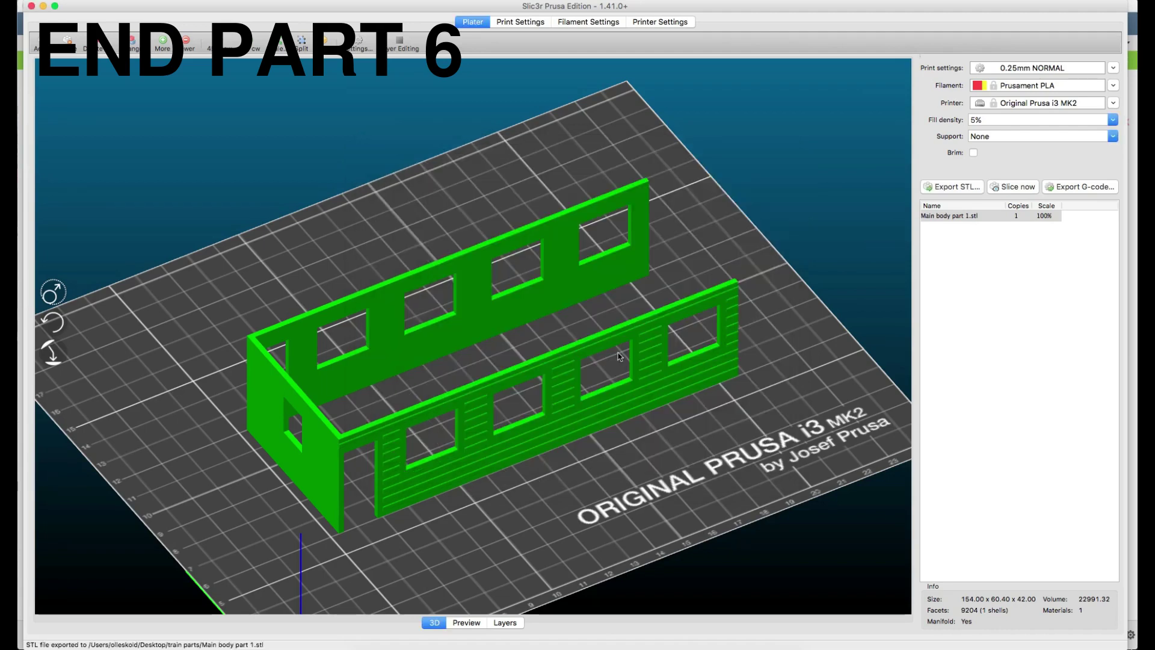